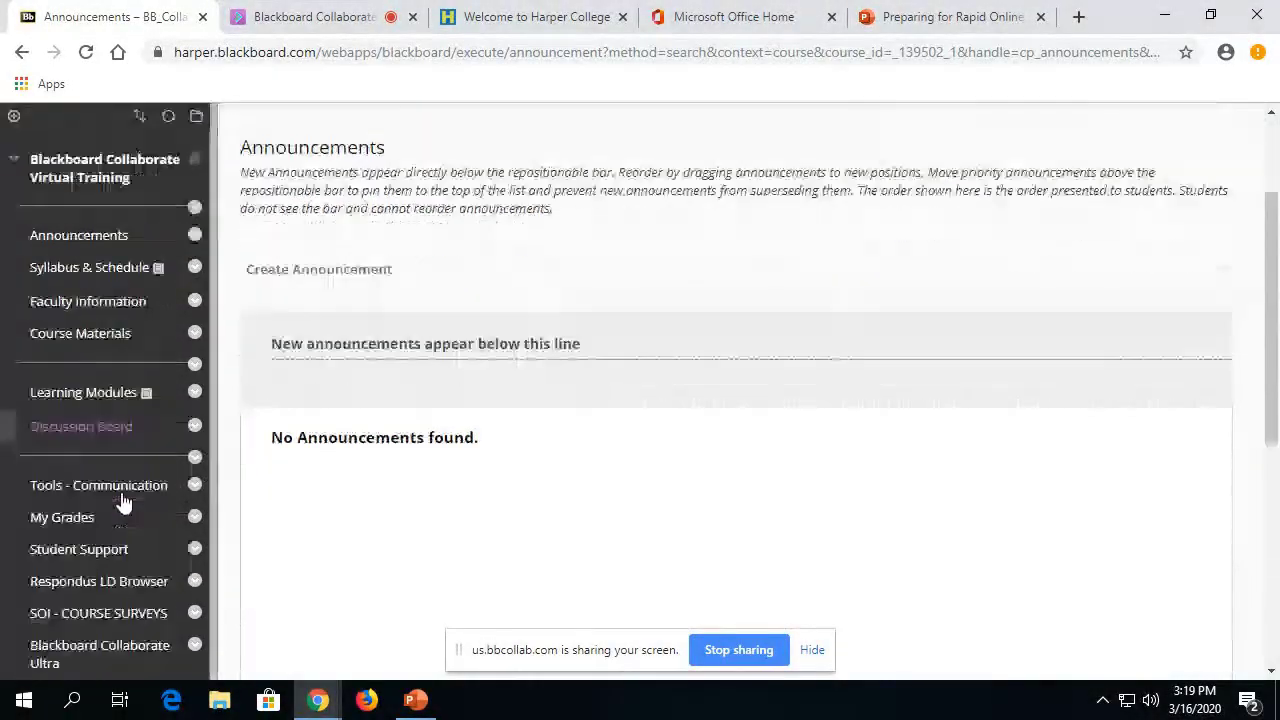
# Step: Open Learning Modules Spring 2020, then Materials for Our Class, and scroll to the MARCH 16 - MARCH 22 folder
pyautogui.scroll(-2, 123, 502)
pyautogui.click(80, 578)
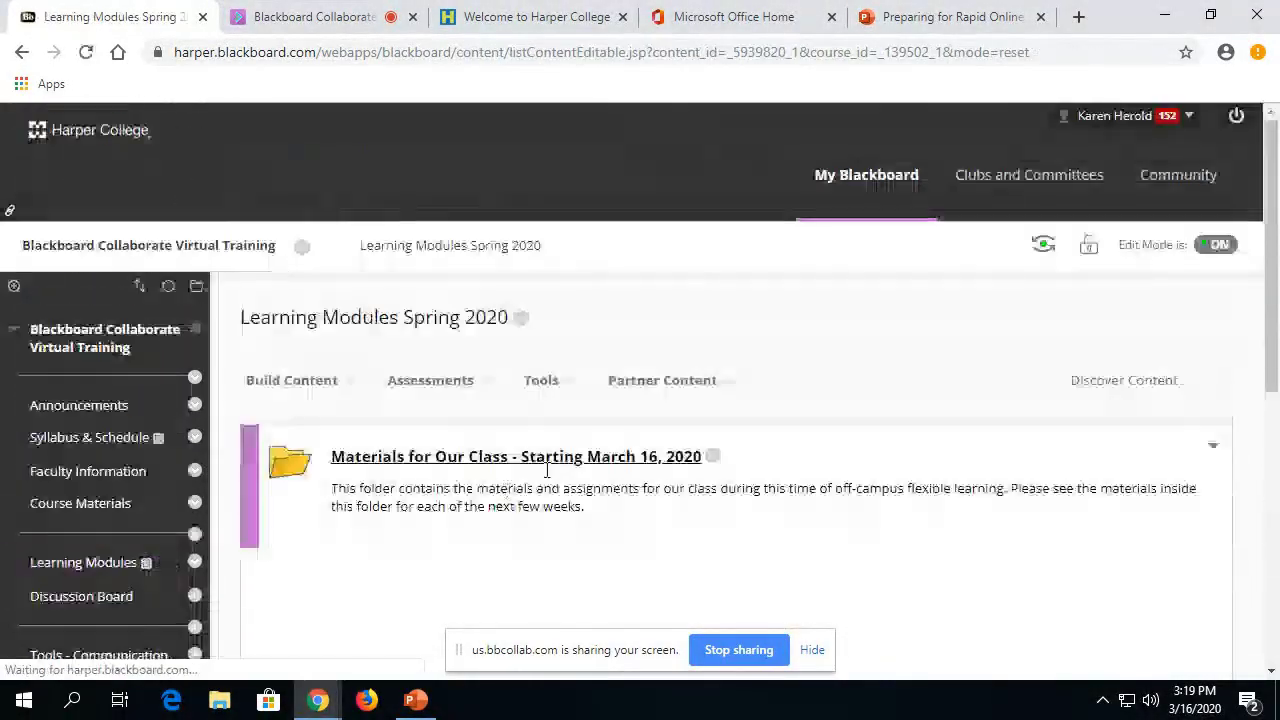
pyautogui.click(387, 358)
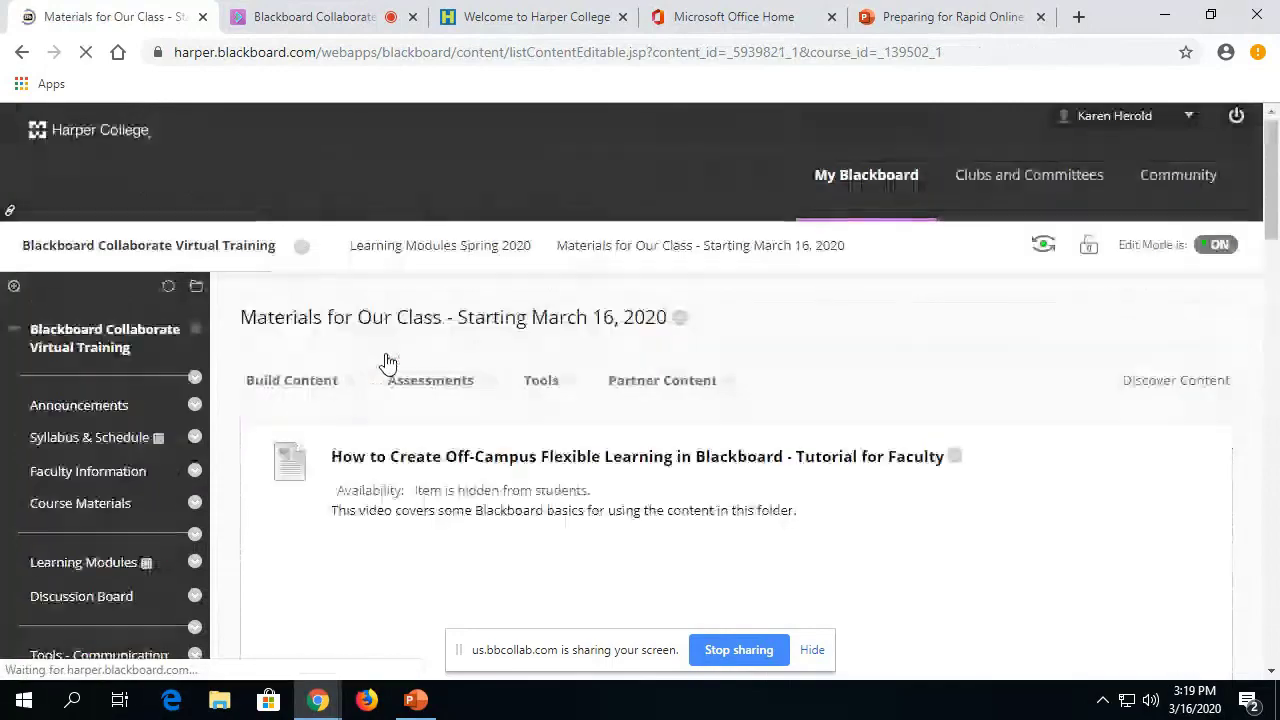
pyautogui.scroll(-6, 390, 370)
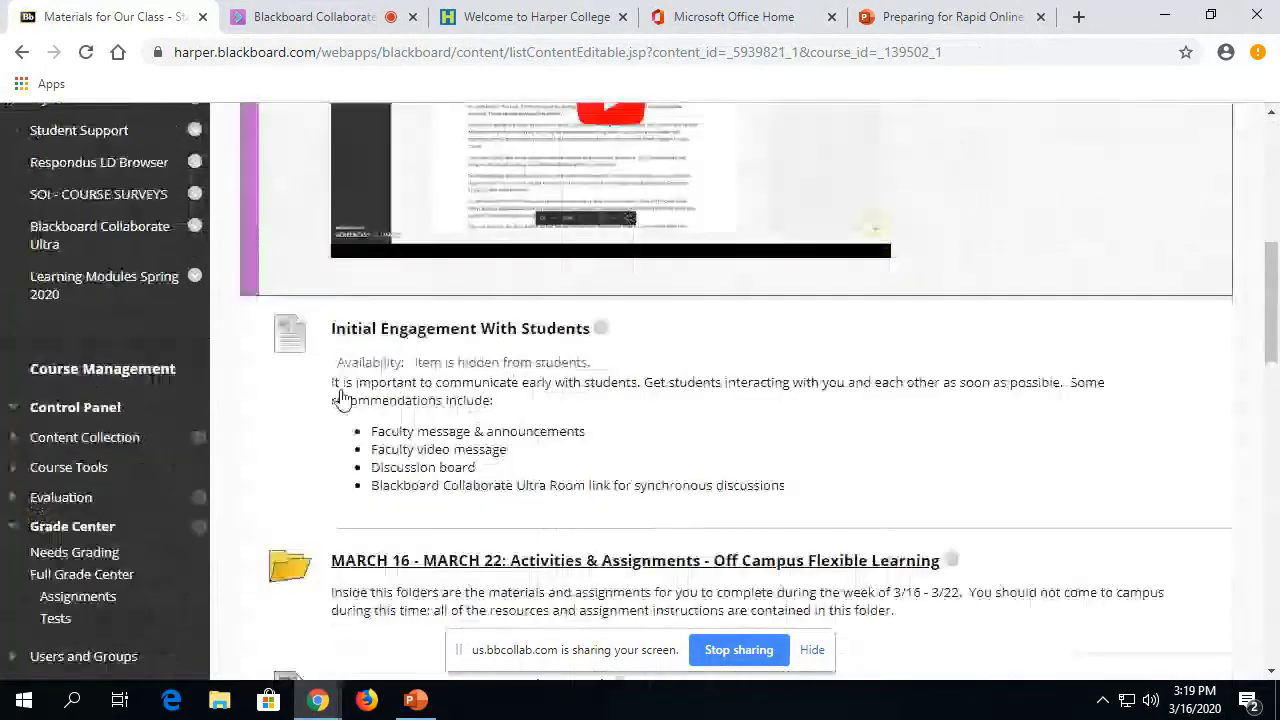
pyautogui.scroll(-2, 340, 398)
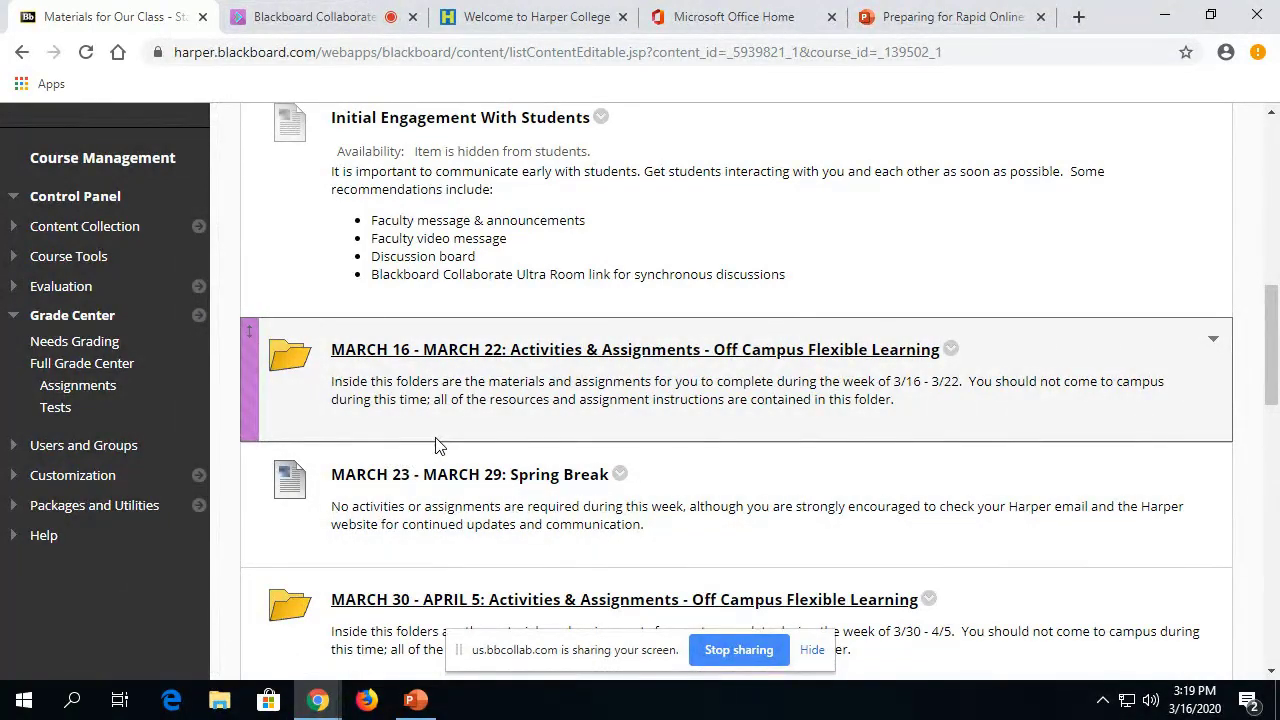
# Step: Load harper-academy.net in a new browser tab
pyautogui.click(1078, 16)
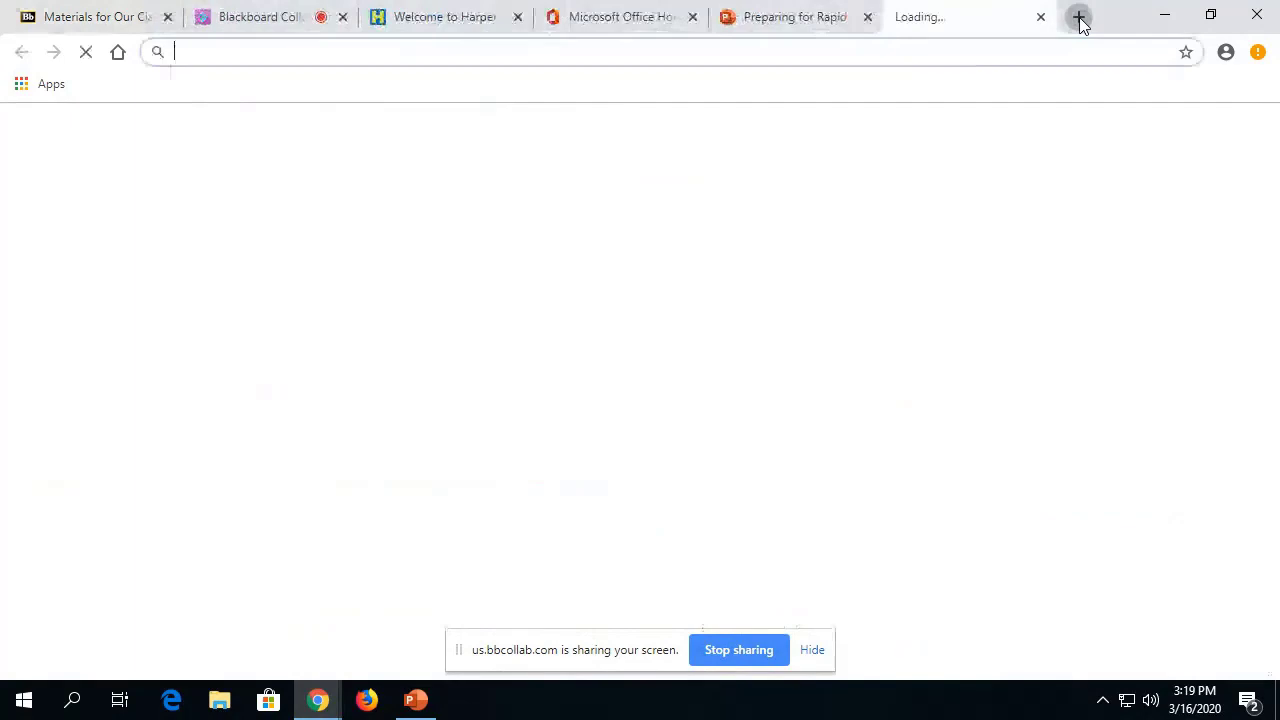
pyautogui.write('harper-academy.n')
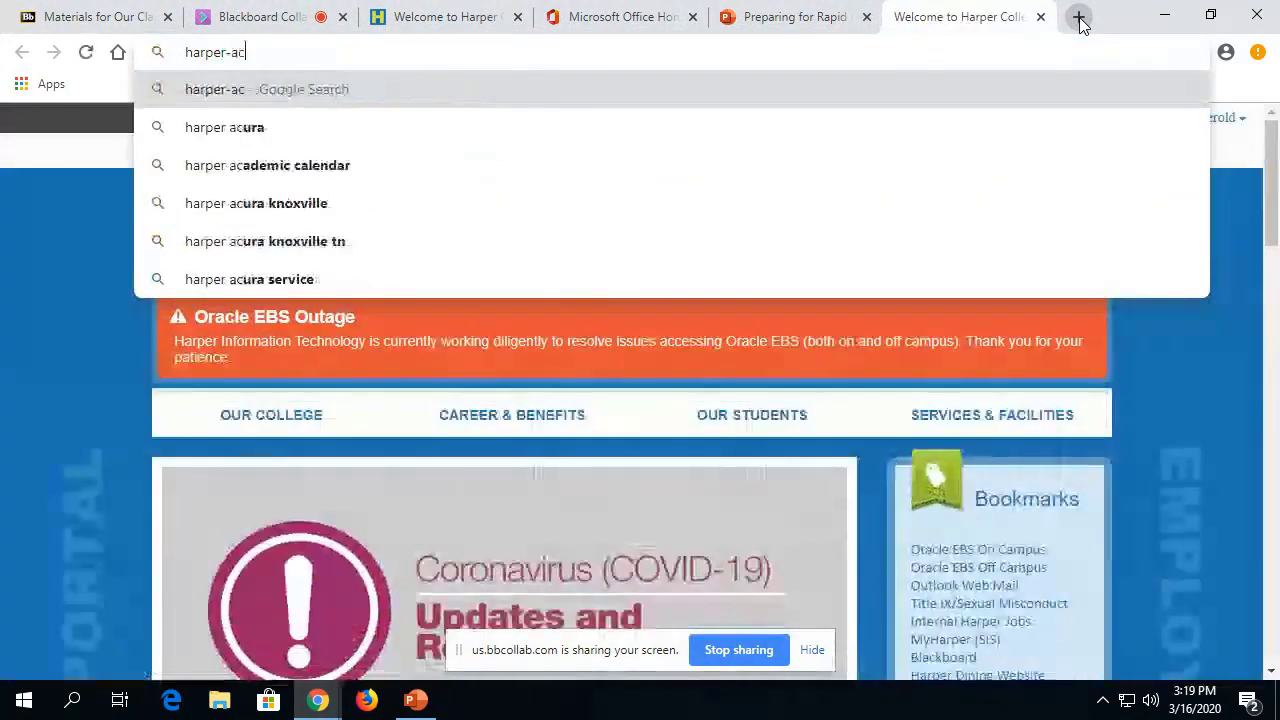
pyautogui.write('et')
pyautogui.press('Return')
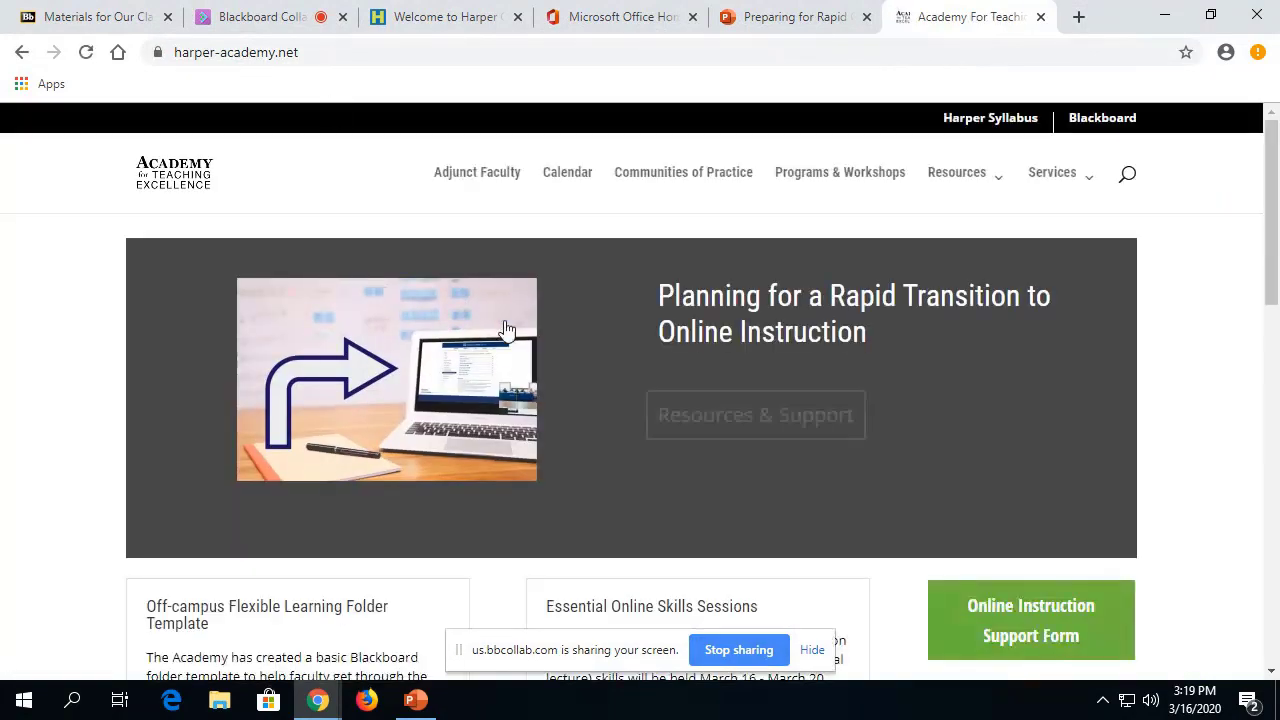
# Step: Go to the rapid transition to online instruction page and expand its Online Testing section
pyautogui.scroll(-1, 667, 372)
pyautogui.click(845, 290)
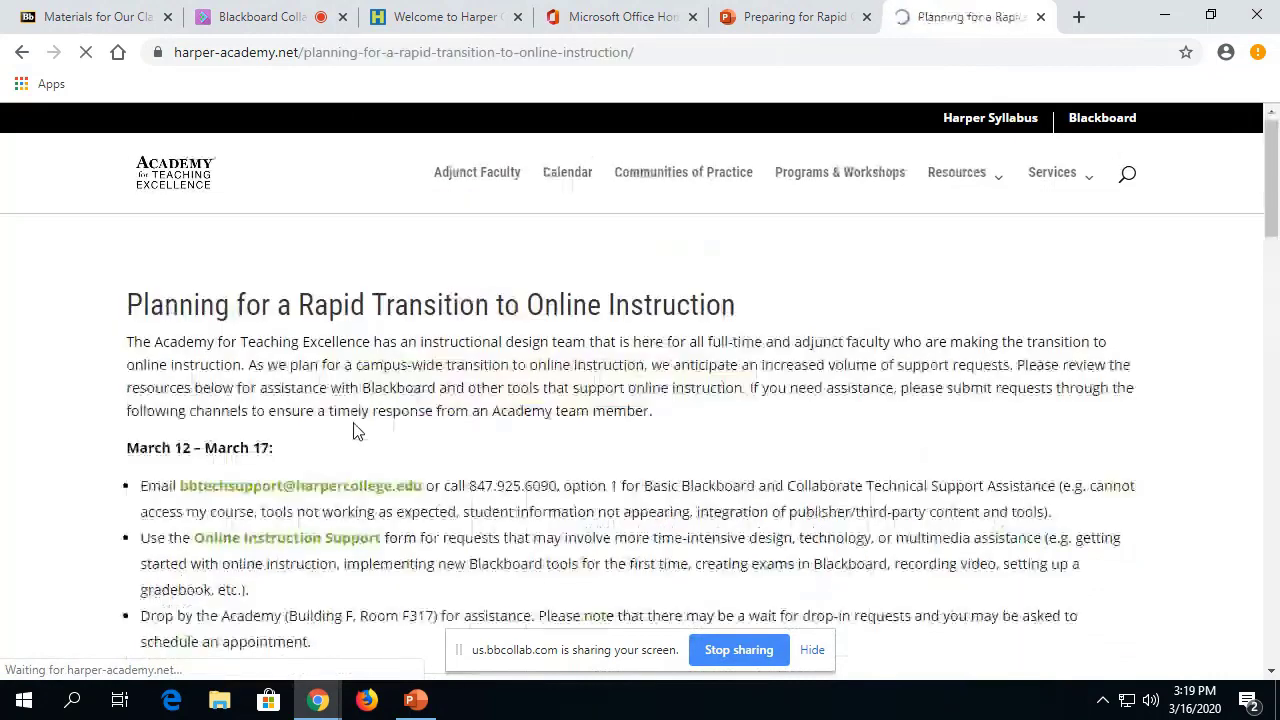
pyautogui.scroll(-15, 364, 386)
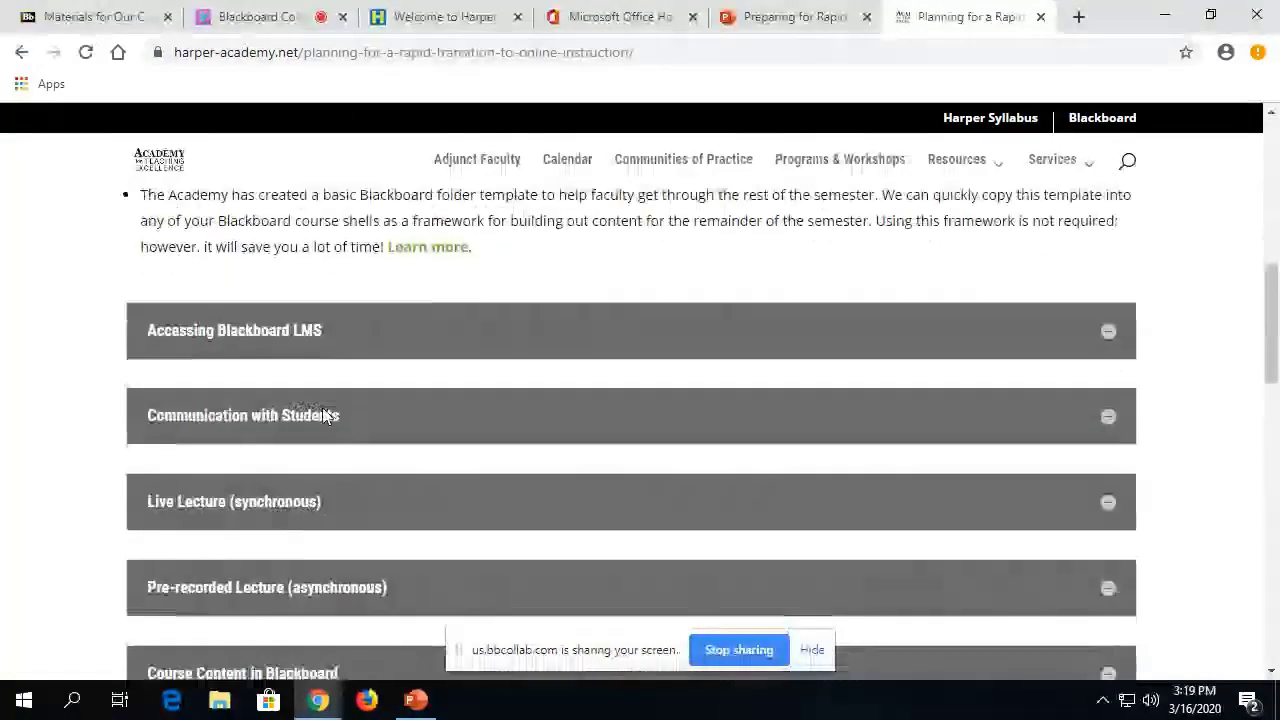
pyautogui.scroll(-2, 322, 409)
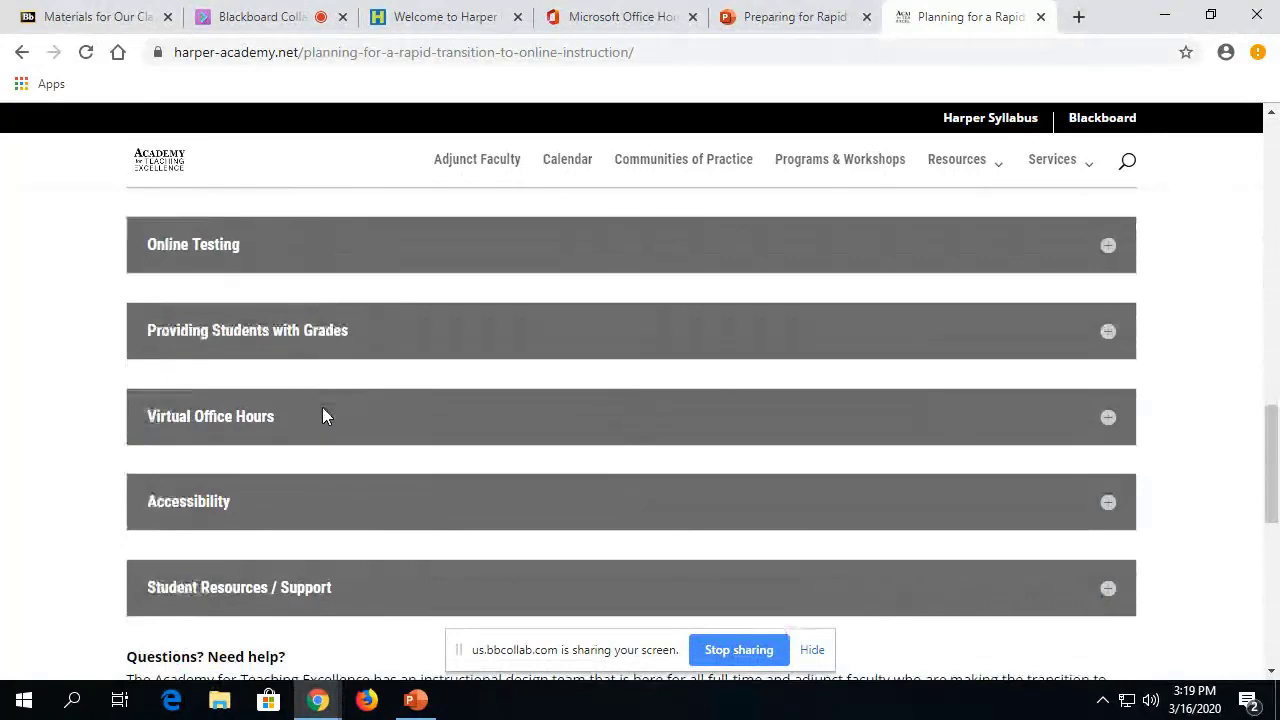
pyautogui.scroll(2, 322, 409)
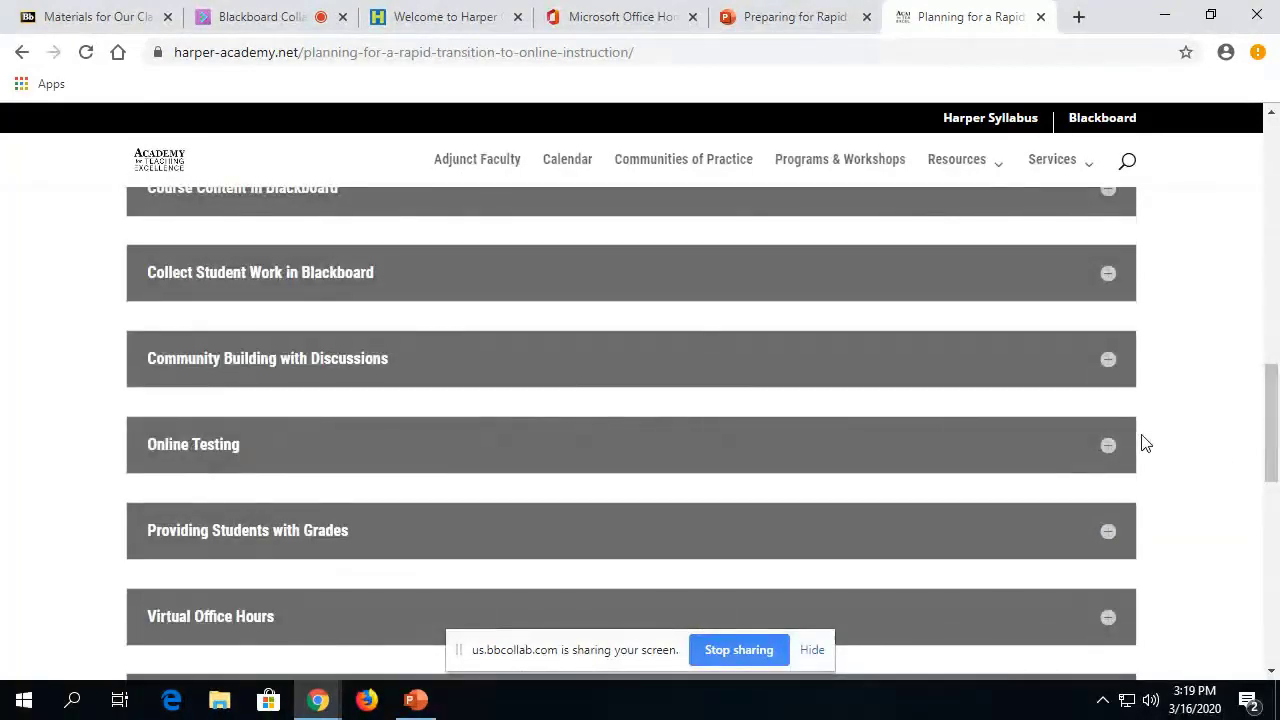
pyautogui.click(1107, 452)
pyautogui.scroll(-2, 563, 457)
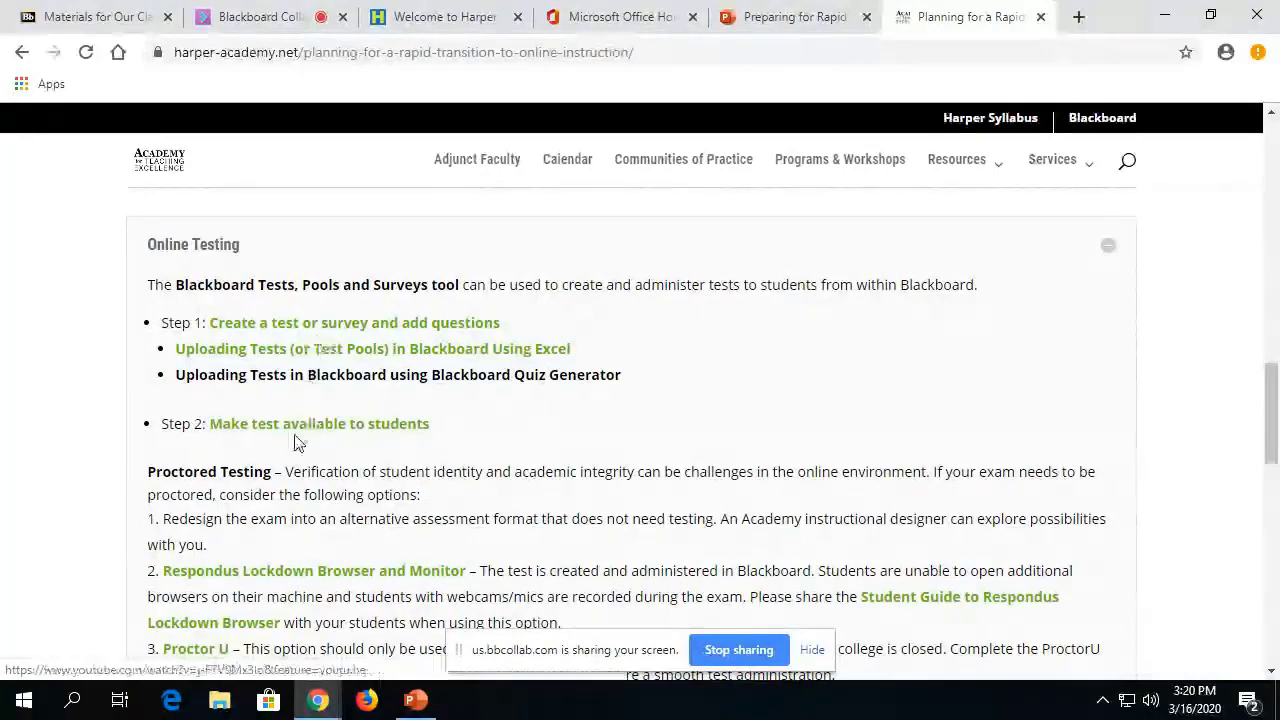
# Step: Switch past the slide deck and Collaborate tabs back to the Materials for Our Class course page
pyautogui.click(772, 17)
pyautogui.click(265, 17)
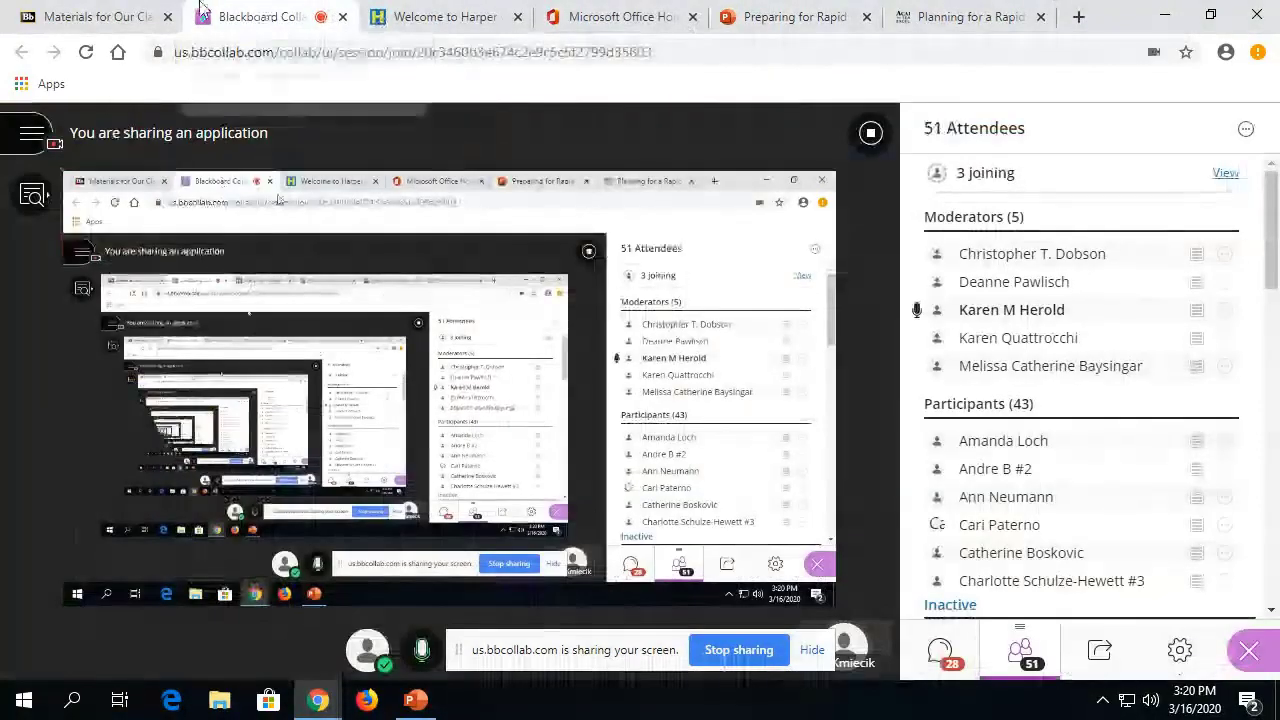
pyautogui.click(105, 17)
pyautogui.scroll(5, 208, 508)
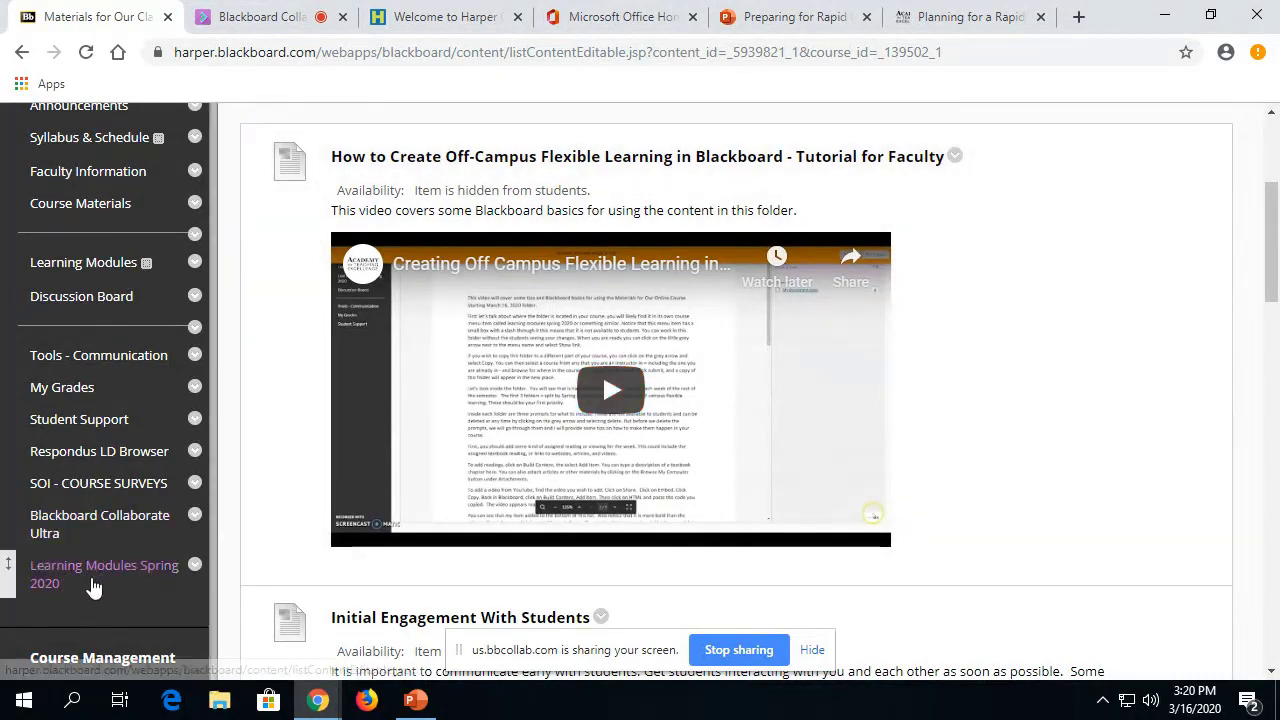
pyautogui.scroll(3, 532, 343)
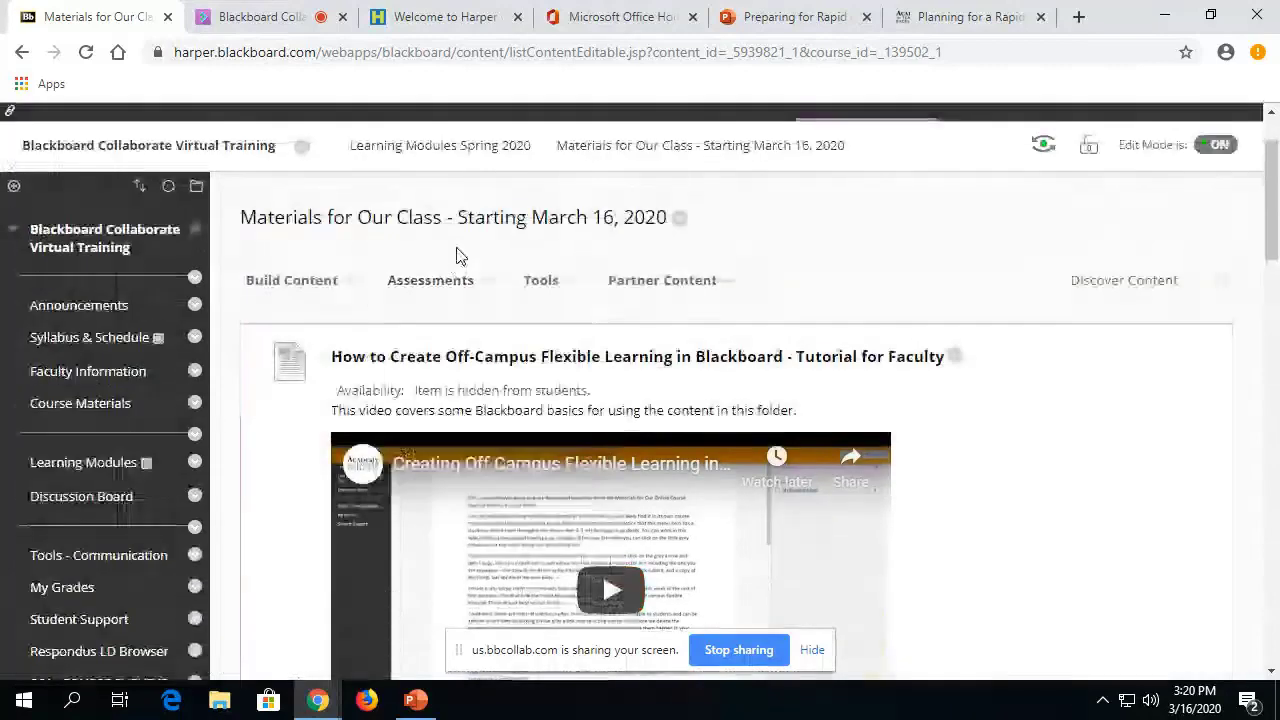
pyautogui.scroll(-4, 457, 251)
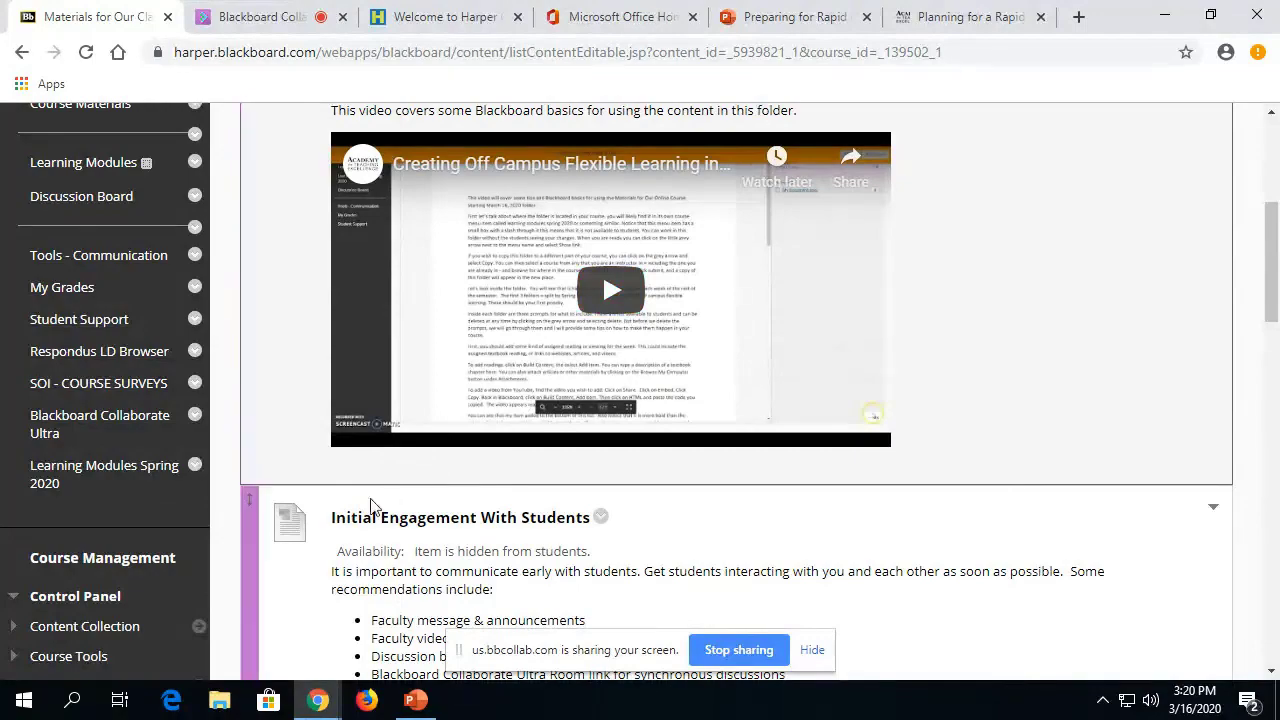
pyautogui.scroll(-2, 370, 505)
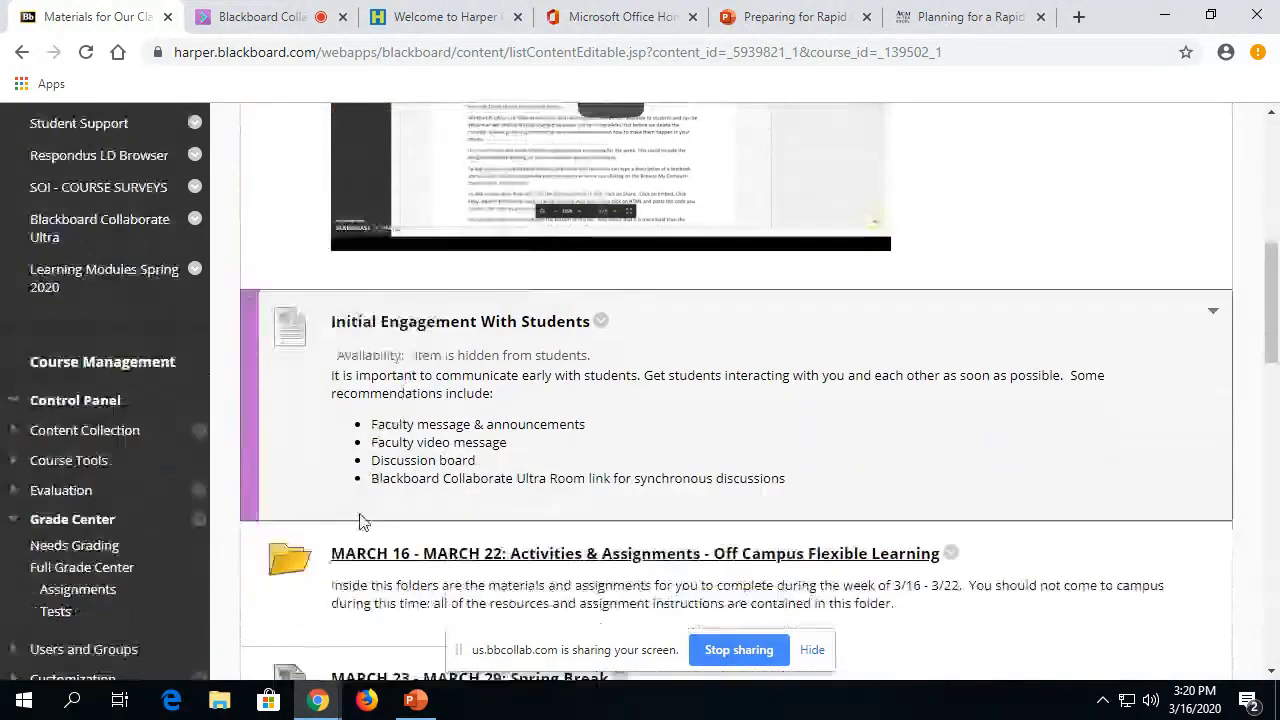
pyautogui.scroll(-2, 362, 521)
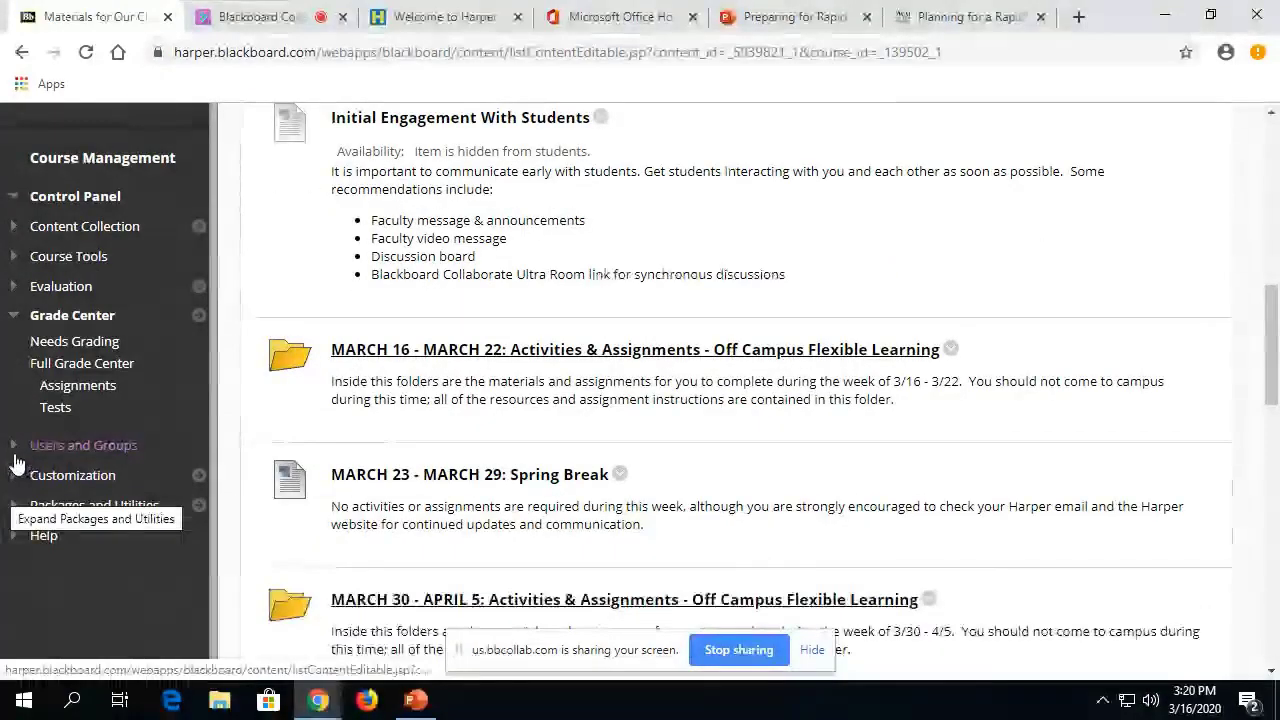
# Step: Collapse Grade Center and expand Course Tools in the Control Panel
pyautogui.click(14, 318)
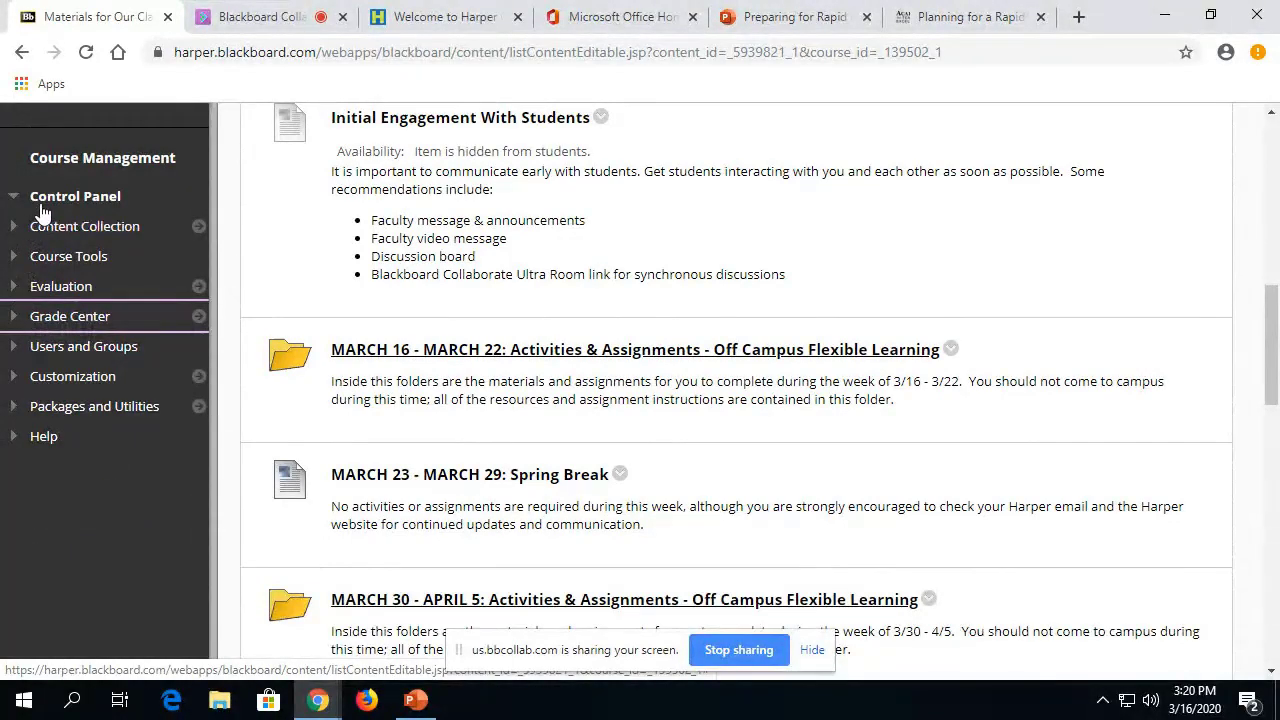
pyautogui.click(14, 257)
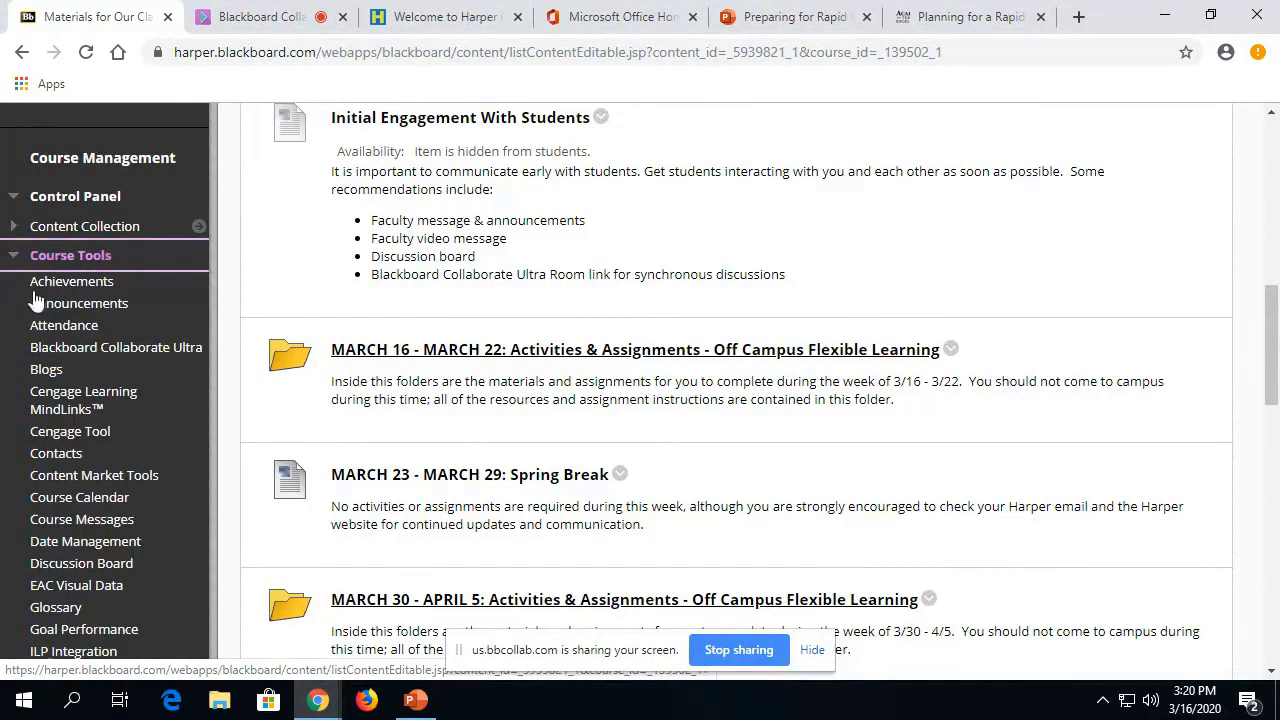
pyautogui.scroll(-3, 91, 349)
pyautogui.scroll(-3, 97, 350)
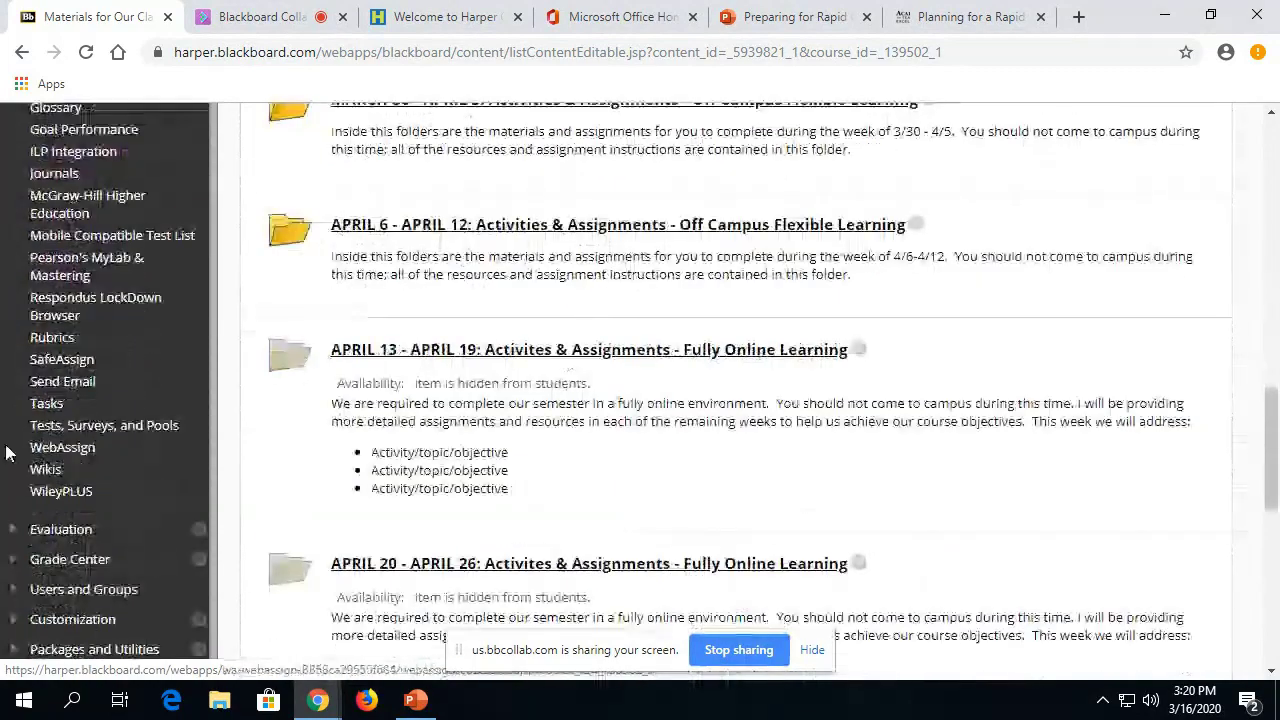
# Step: Open Tests, Surveys, and Pools to view the Tests list with Exam 1 not deployed
pyautogui.click(115, 436)
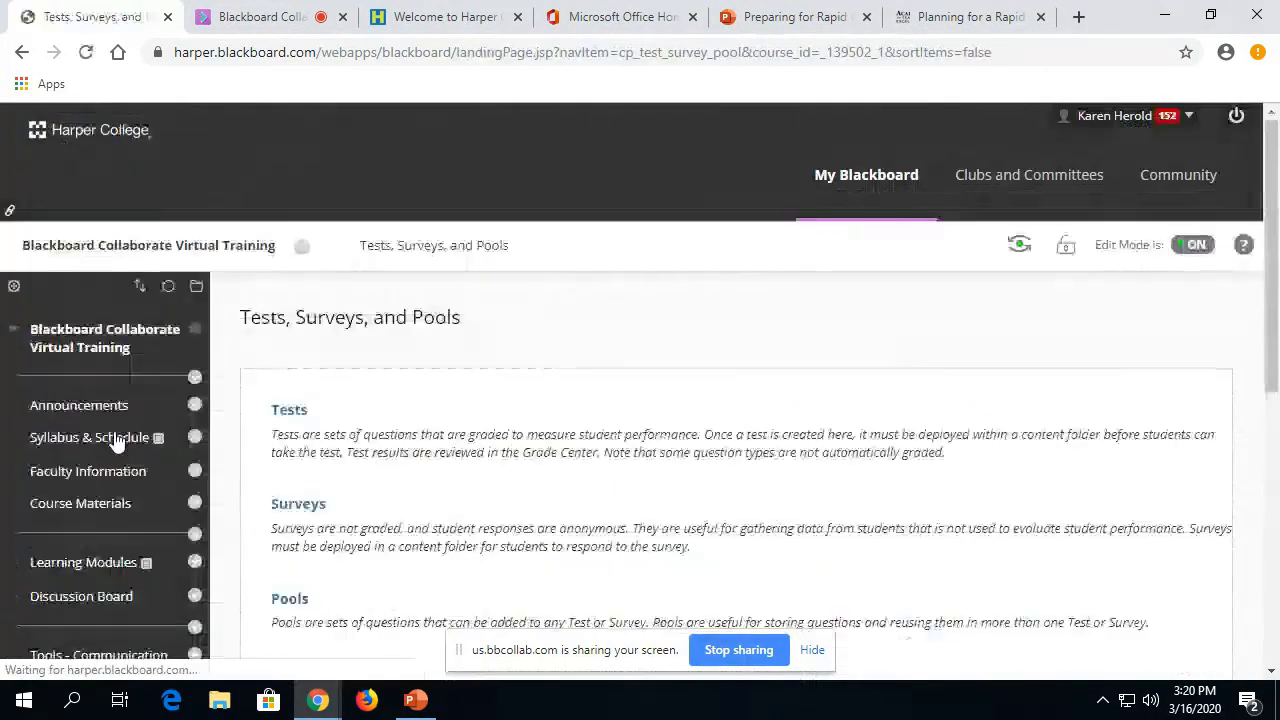
pyautogui.scroll(-2, 640, 429)
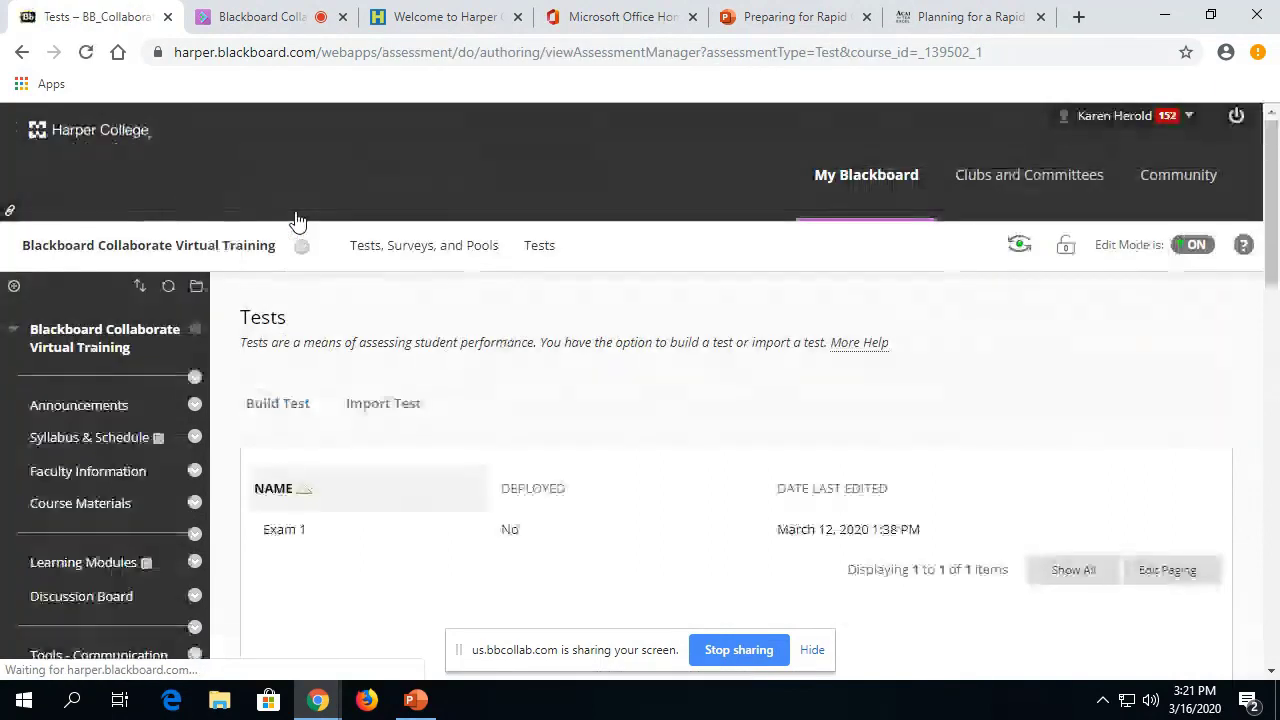
pyautogui.scroll(-1, 331, 595)
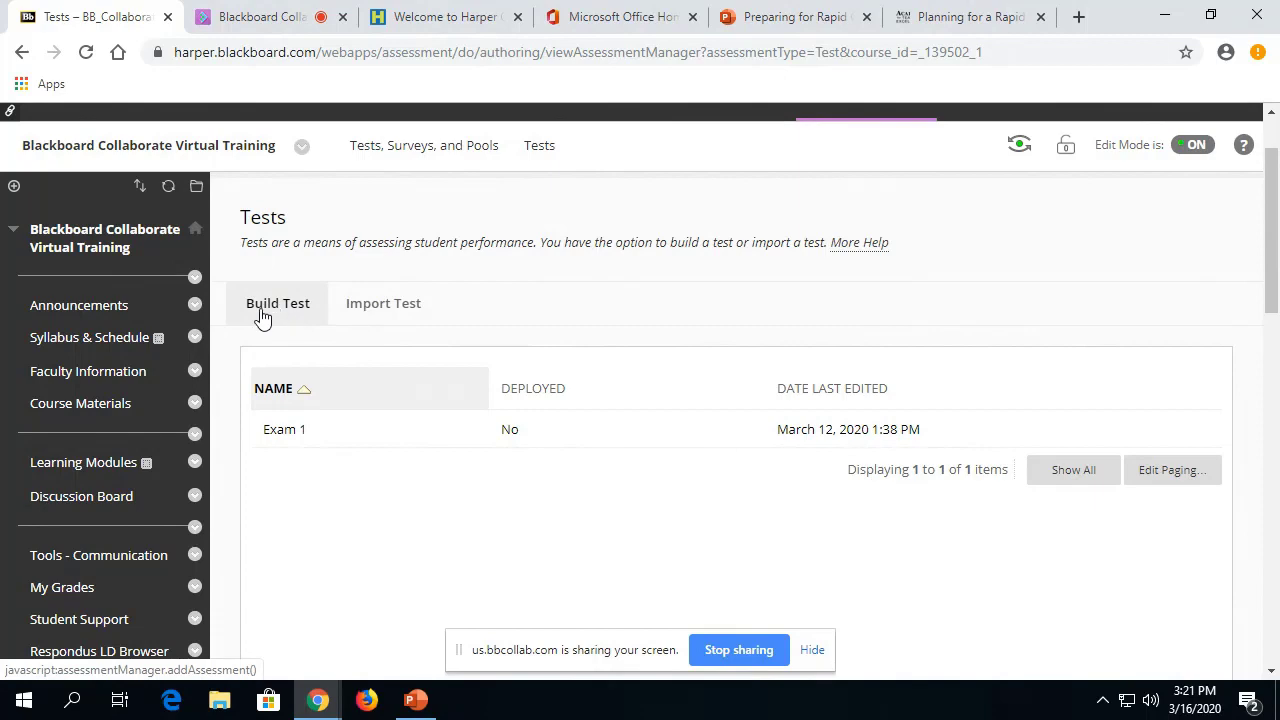
pyautogui.scroll(-5, 135, 510)
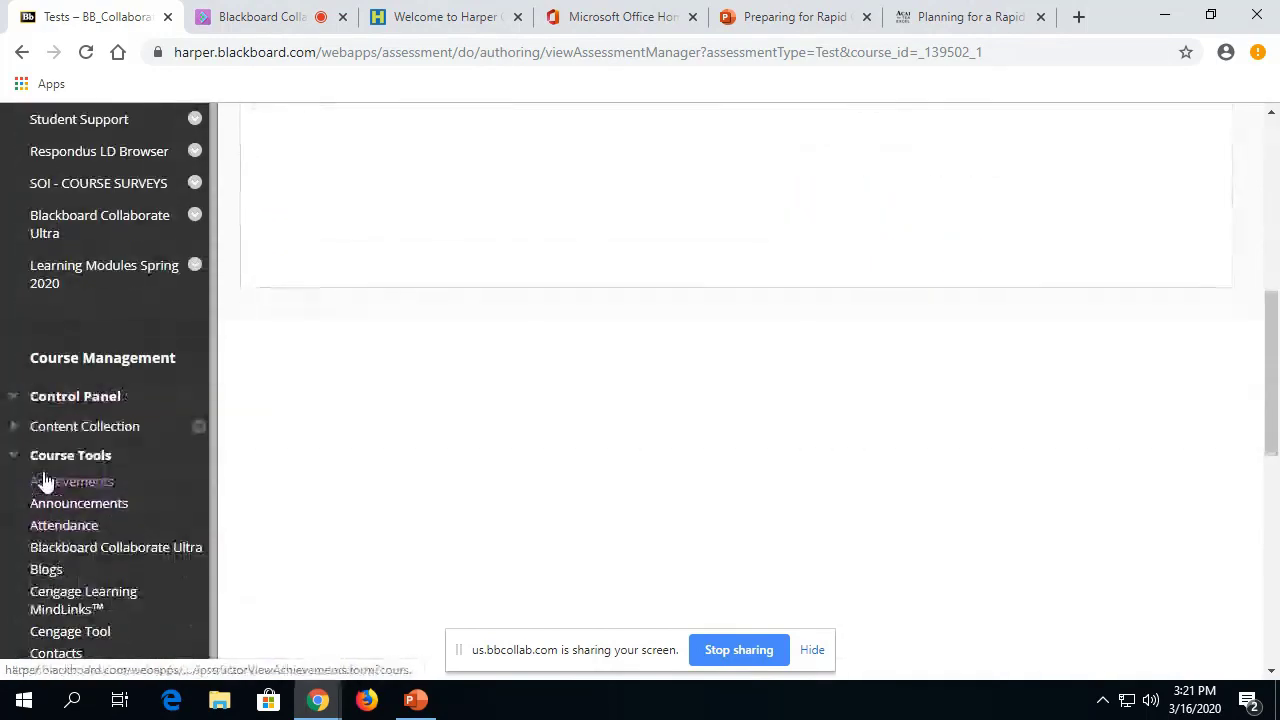
pyautogui.scroll(3, 423, 580)
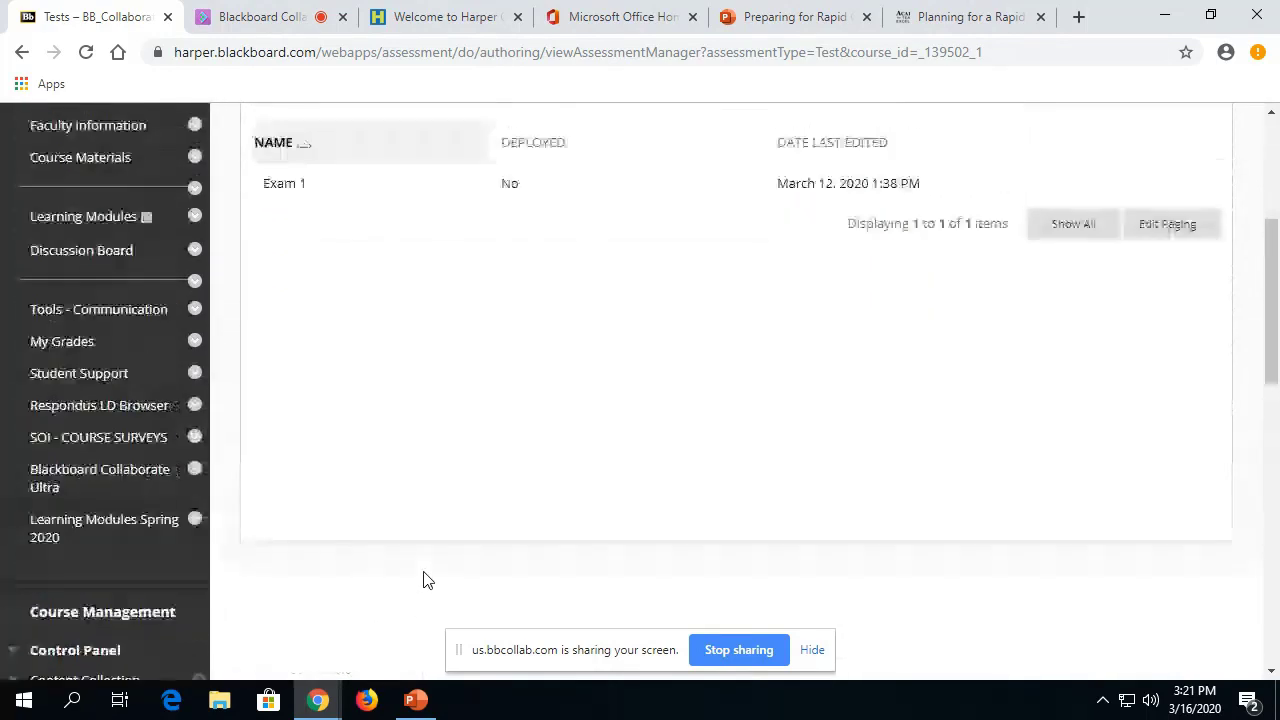
pyautogui.scroll(3, 423, 580)
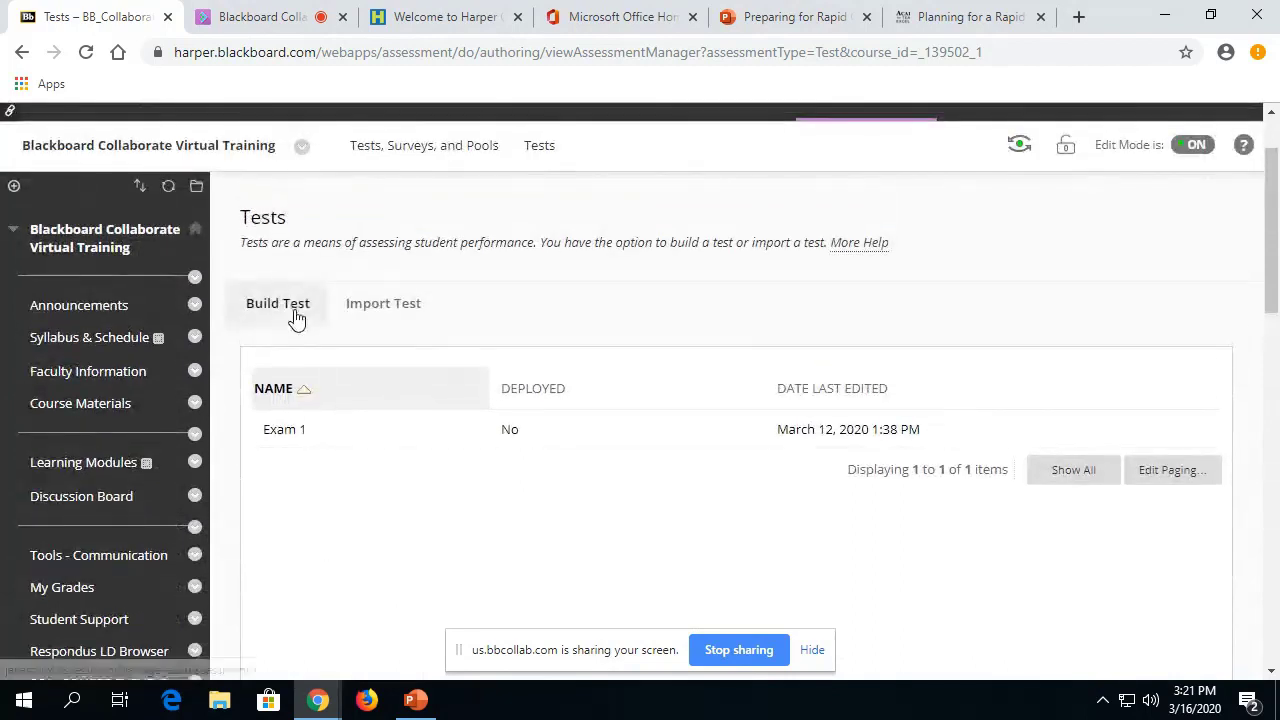
# Step: Start building a new test named Relaxation Test
pyautogui.click(280, 316)
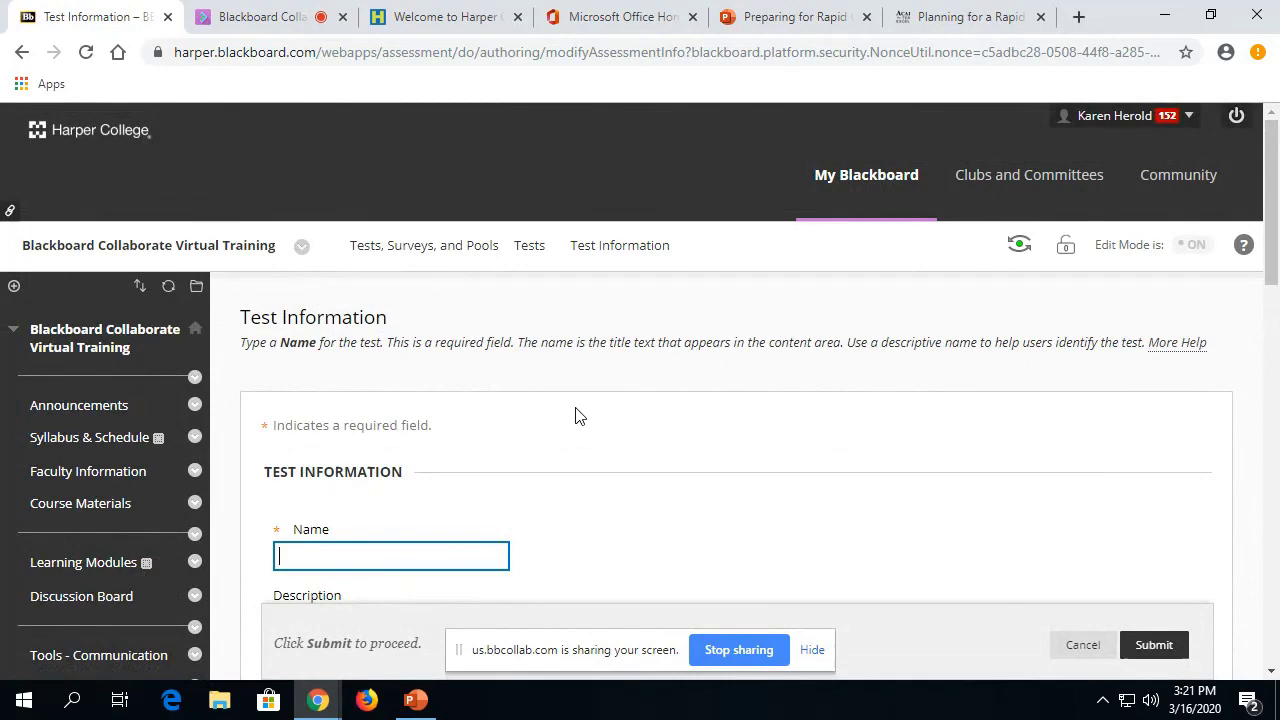
pyautogui.scroll(-2, 575, 415)
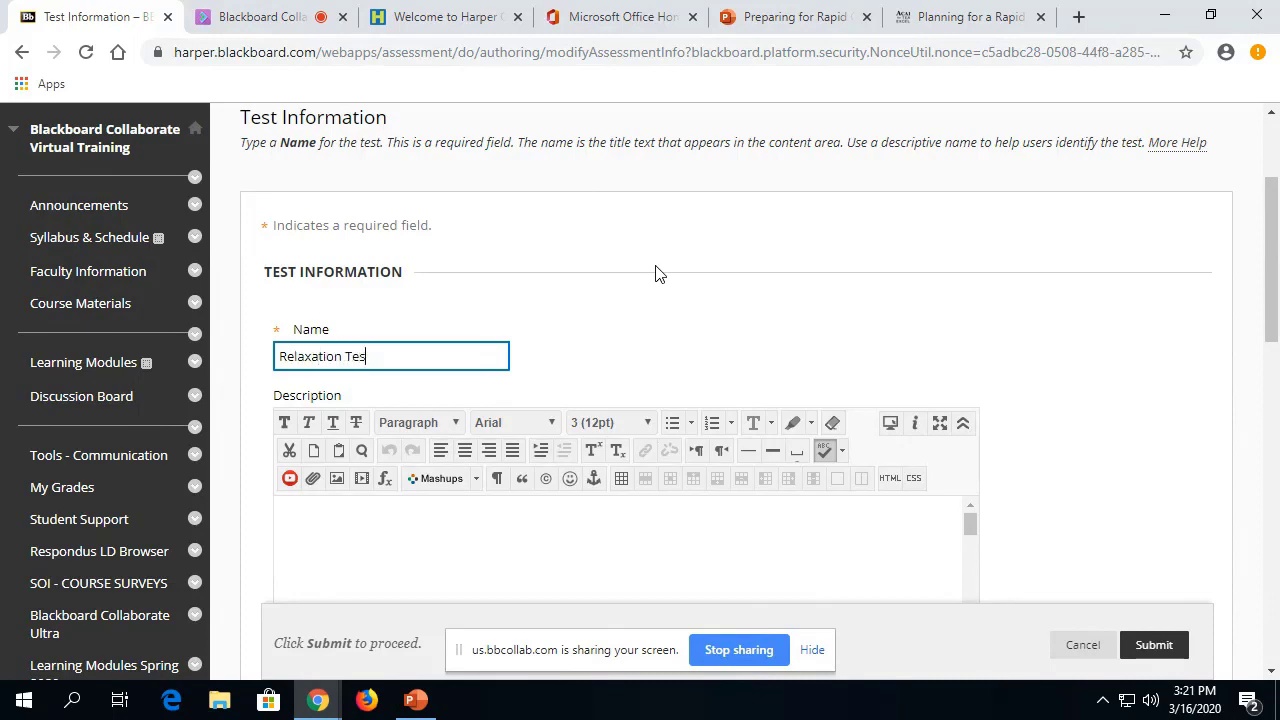
pyautogui.scroll(-1, 655, 279)
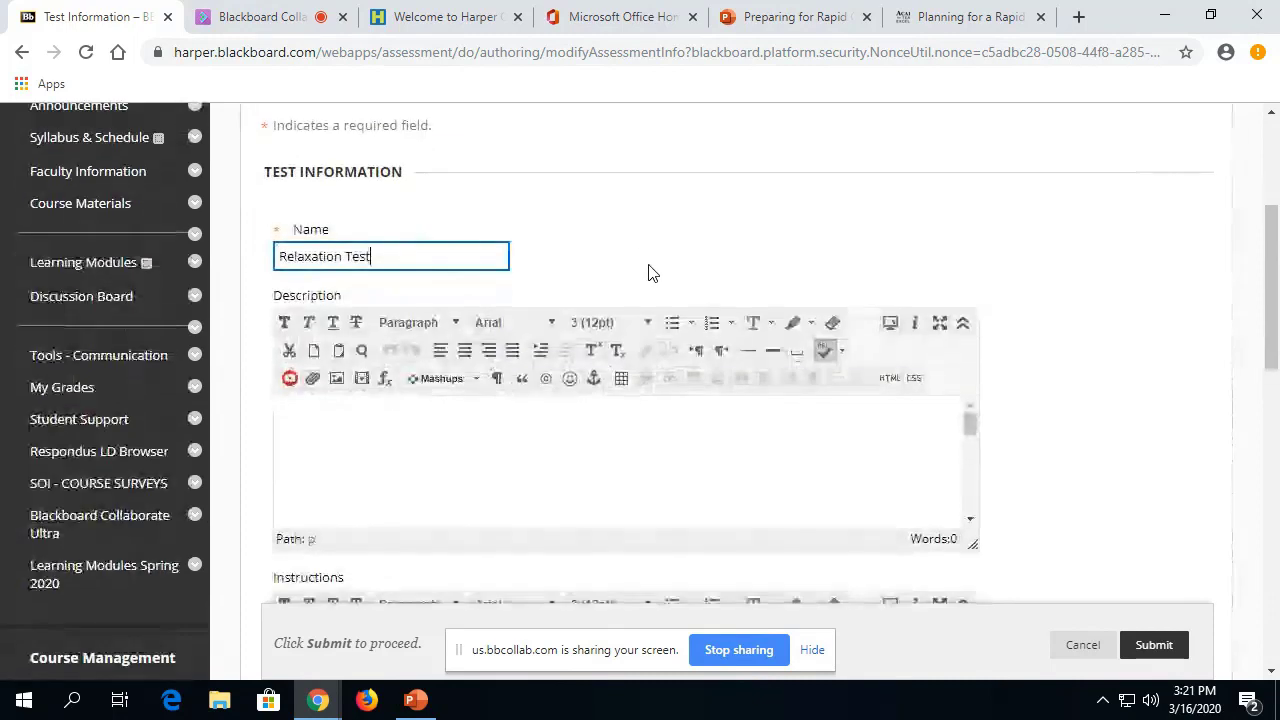
pyautogui.scroll(-2, 300, 449)
pyautogui.click(312, 436)
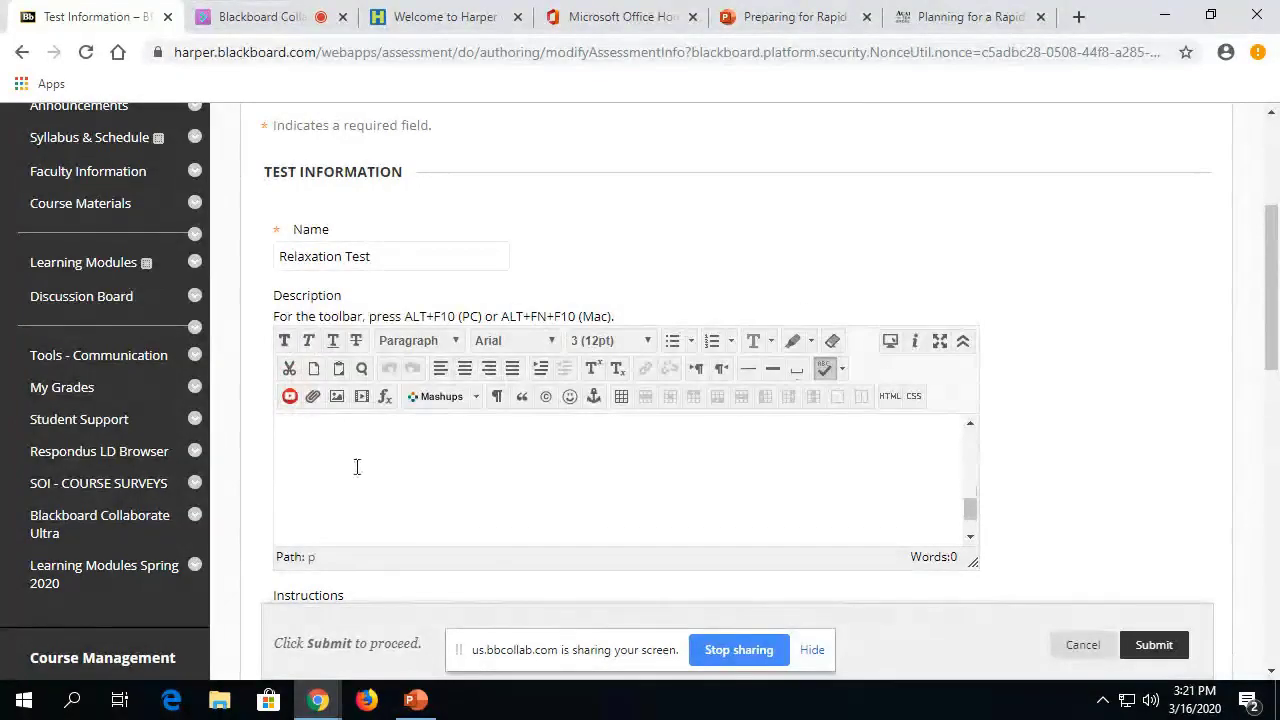
pyautogui.scroll(-3, 1270, 320)
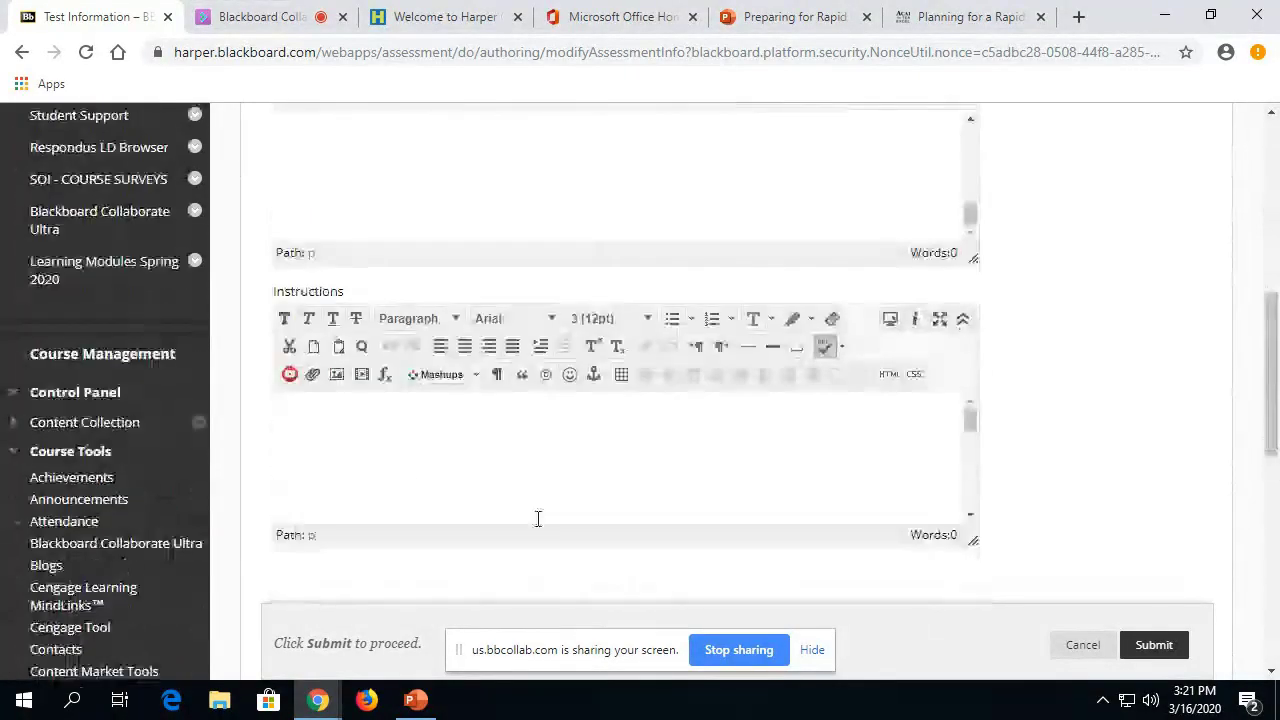
# Step: Write instructions saying the test covers relaxation with multiple choice and essay questions, and submit
pyautogui.click(380, 517)
pyautogui.scroll(1, 380, 525)
pyautogui.scroll(3, 380, 525)
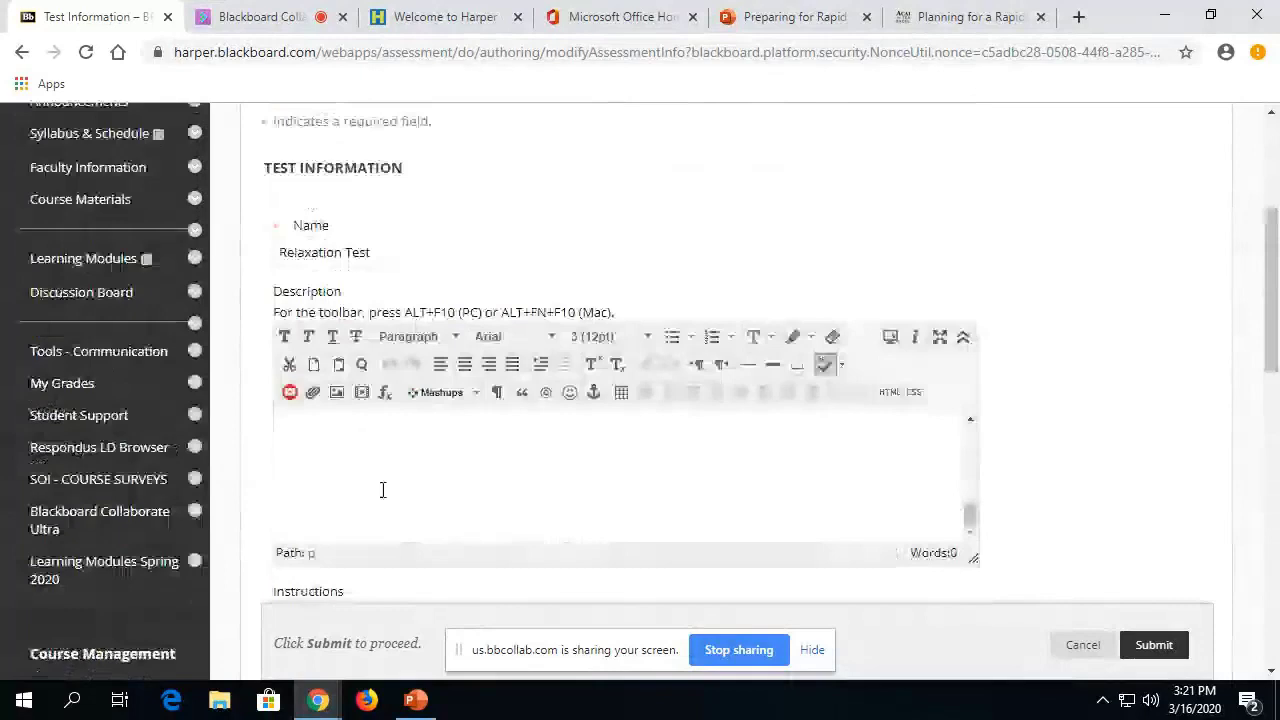
pyautogui.scroll(-1, 362, 583)
pyautogui.scroll(-1, 362, 583)
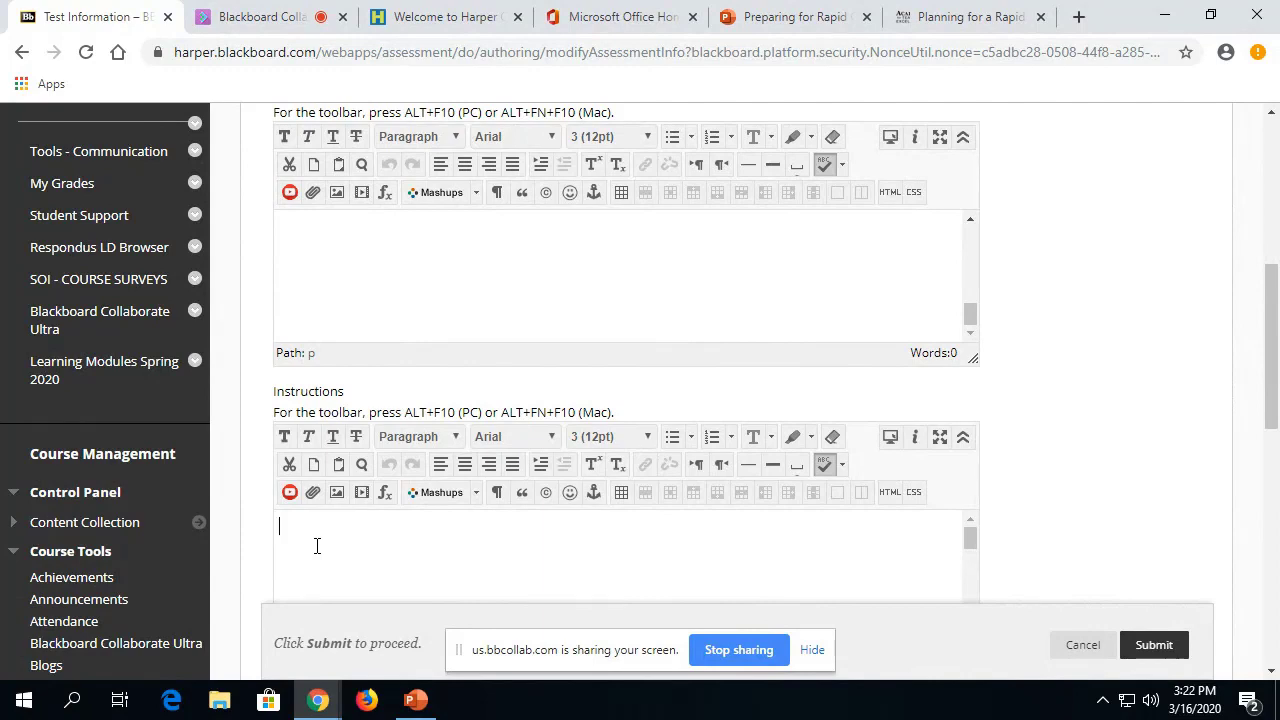
pyautogui.write('s test is abou')
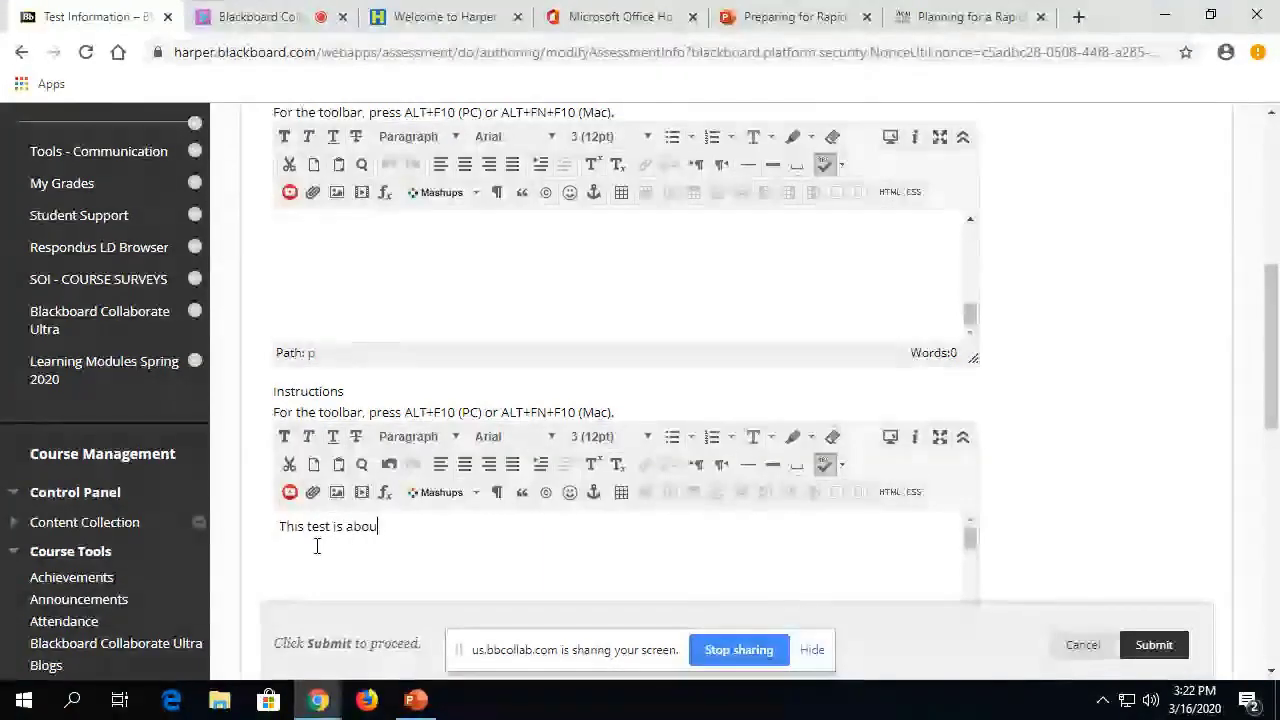
pyautogui.write('t relaz')
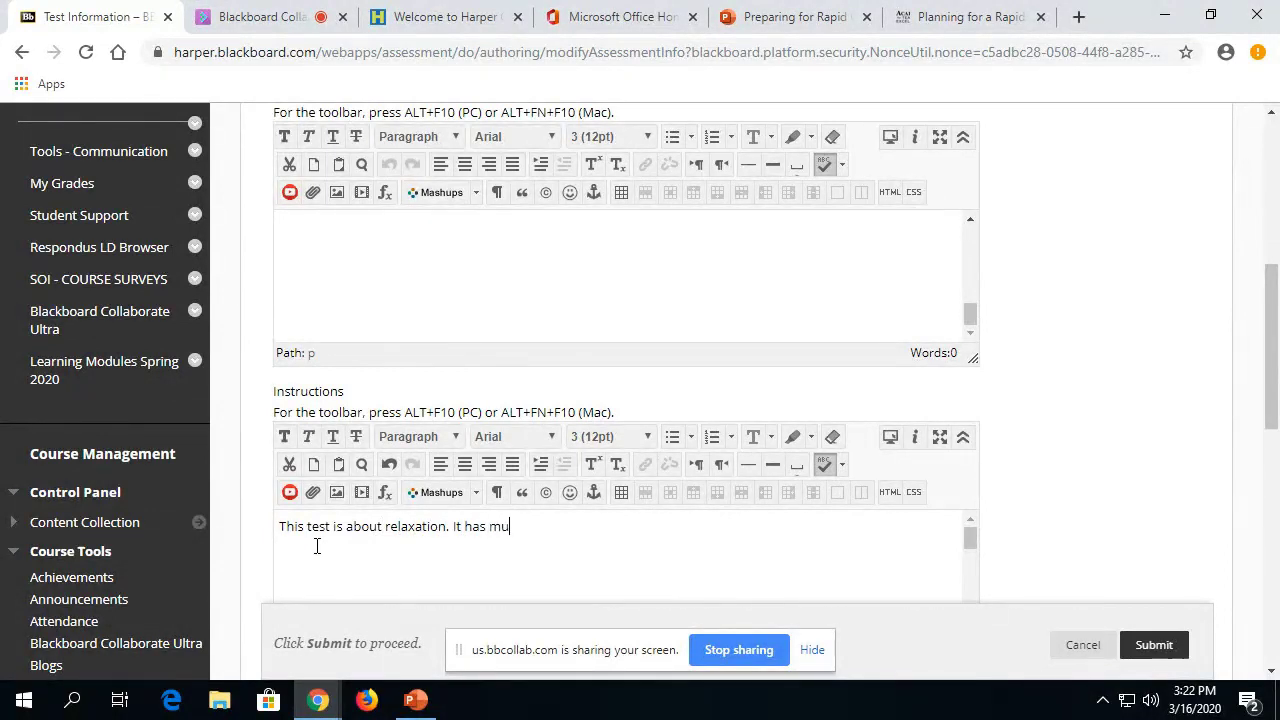
pyautogui.write('ce and essay.')
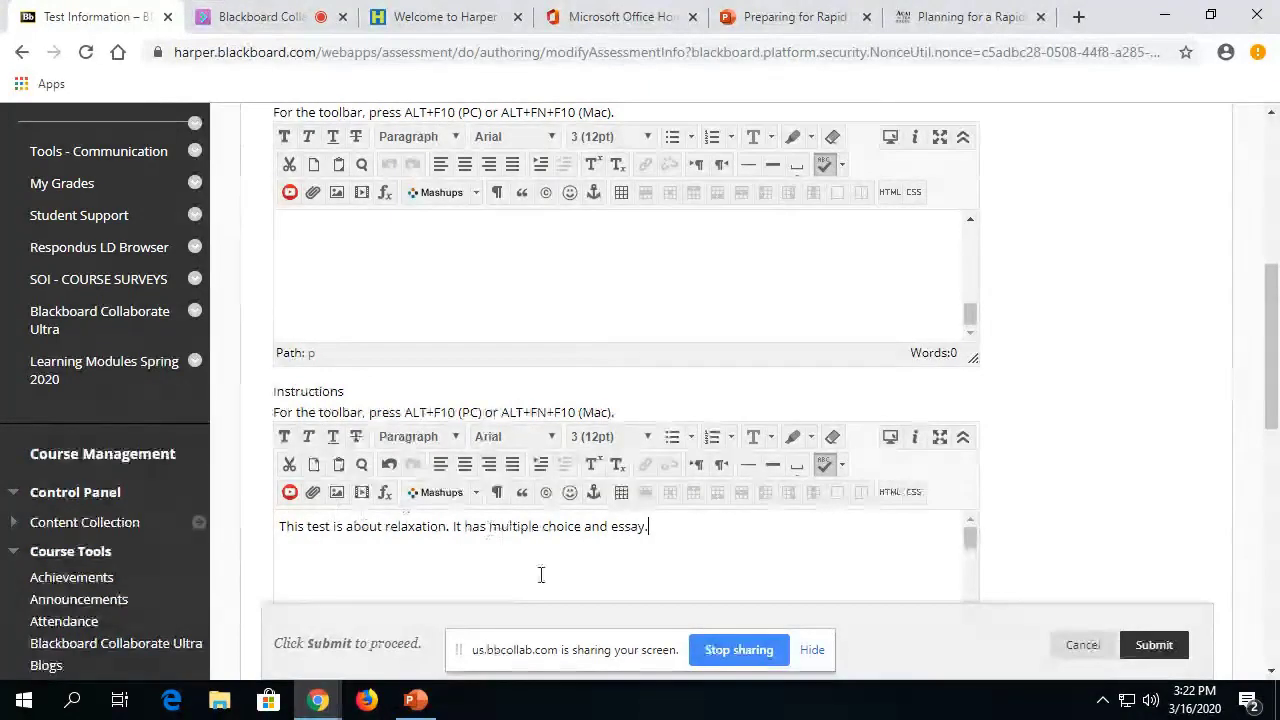
pyautogui.scroll(-1, 651, 477)
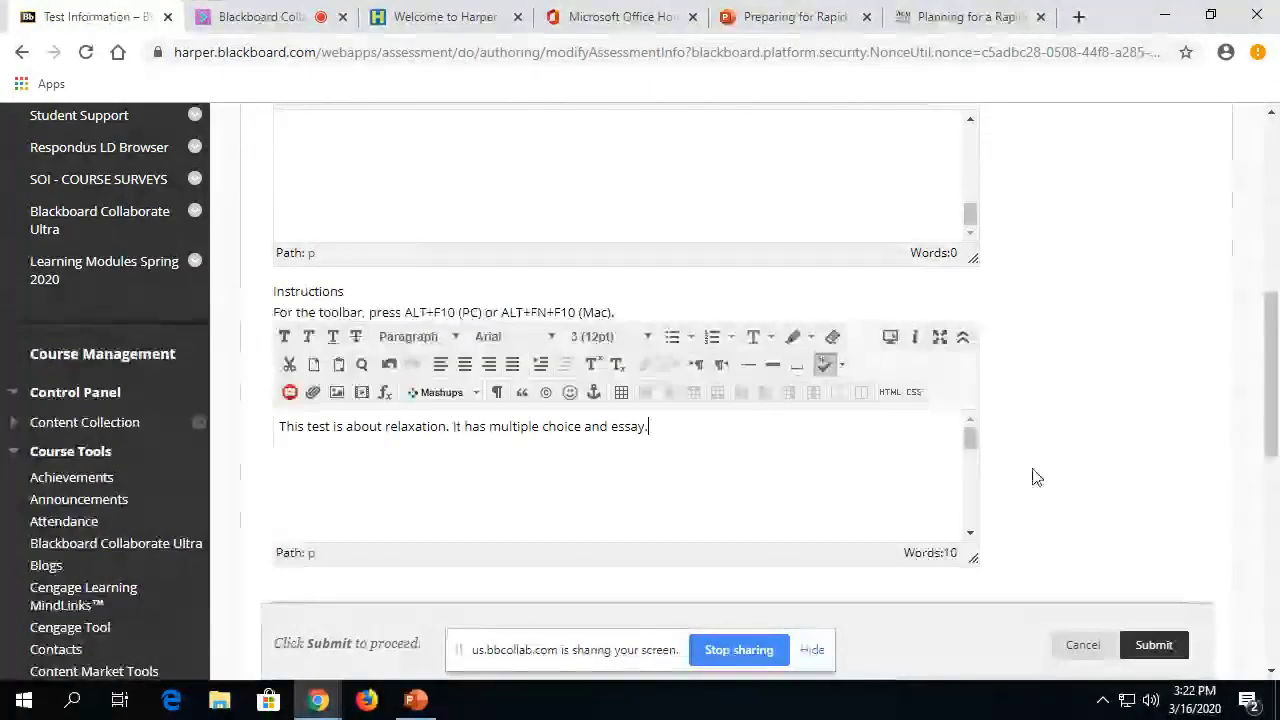
pyautogui.scroll(-2, 1032, 491)
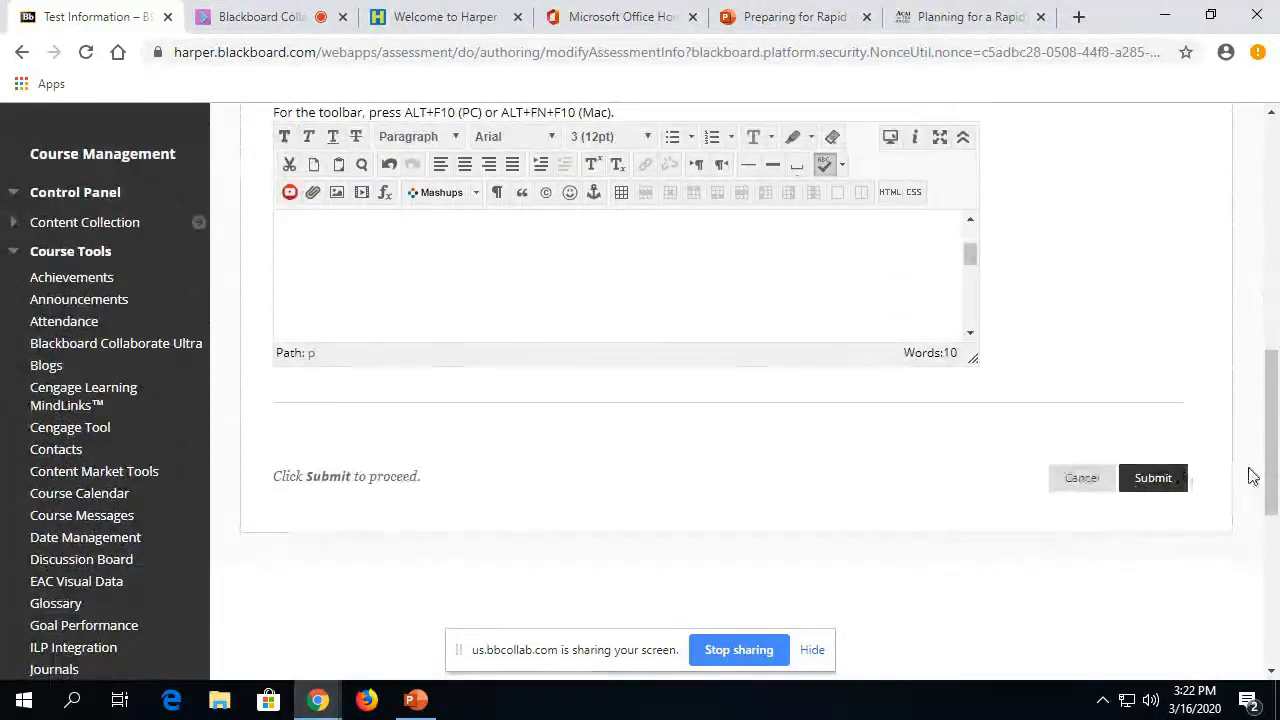
pyautogui.click(1143, 485)
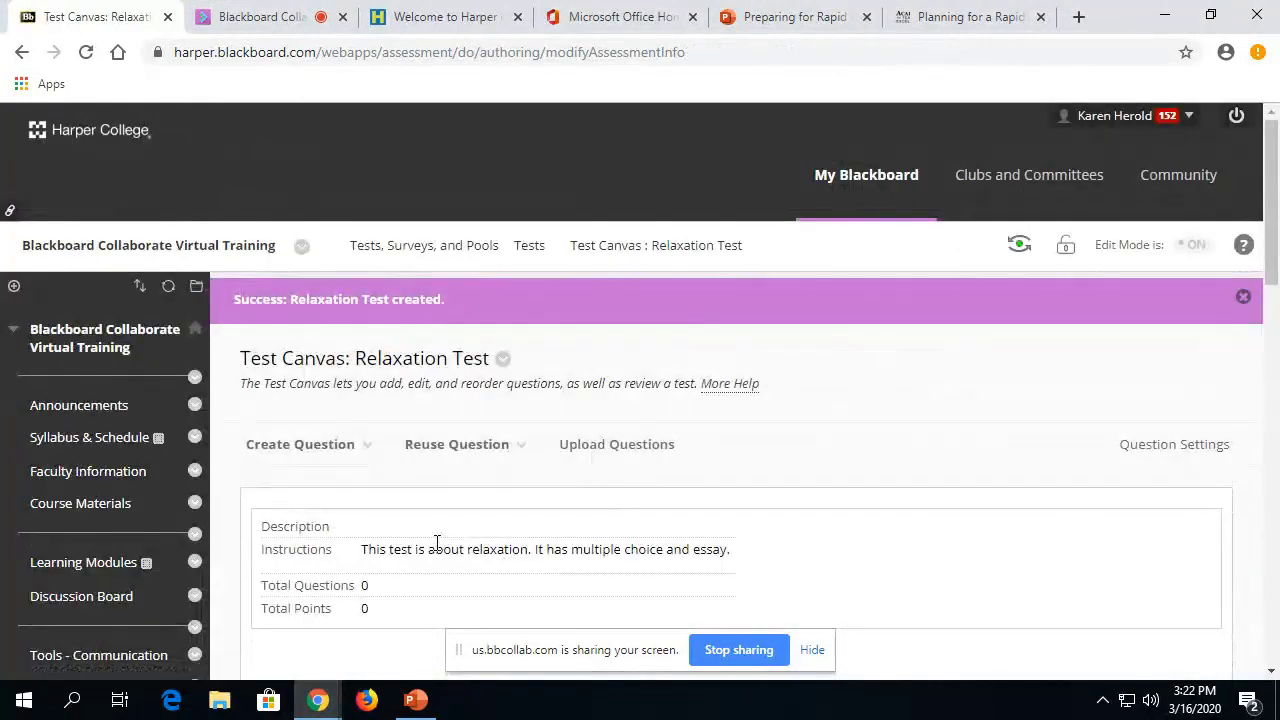
# Step: Open the Create Question dropdown on the Relaxation Test canvas
pyautogui.scroll(-1, 305, 515)
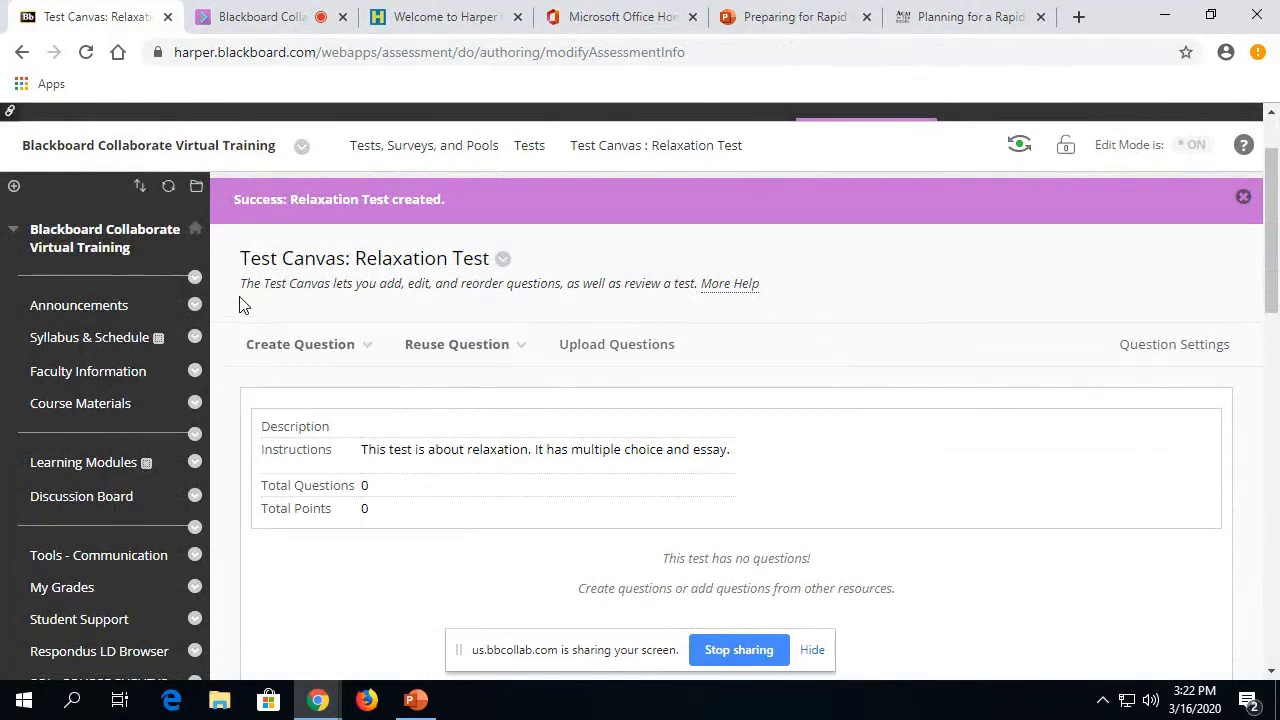
pyautogui.scroll(-1, 240, 320)
pyautogui.moveTo(314, 251)
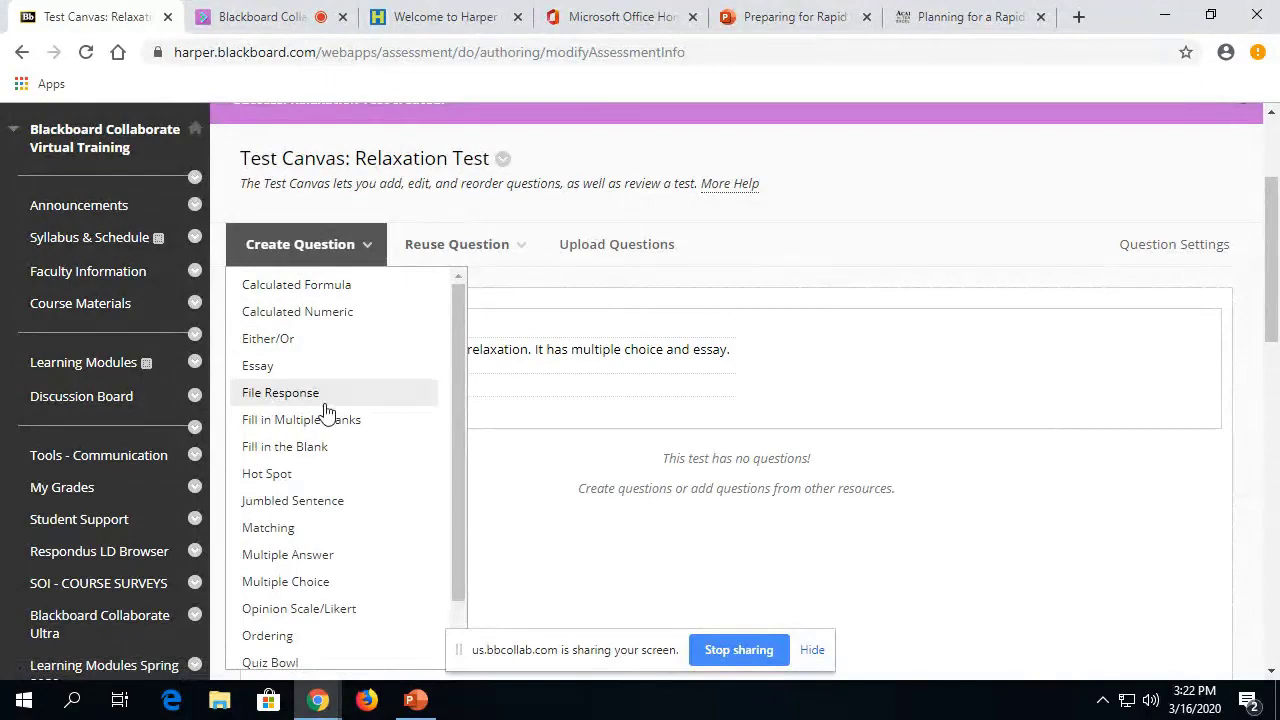
pyautogui.scroll(-1, 329, 500)
pyautogui.click(283, 578)
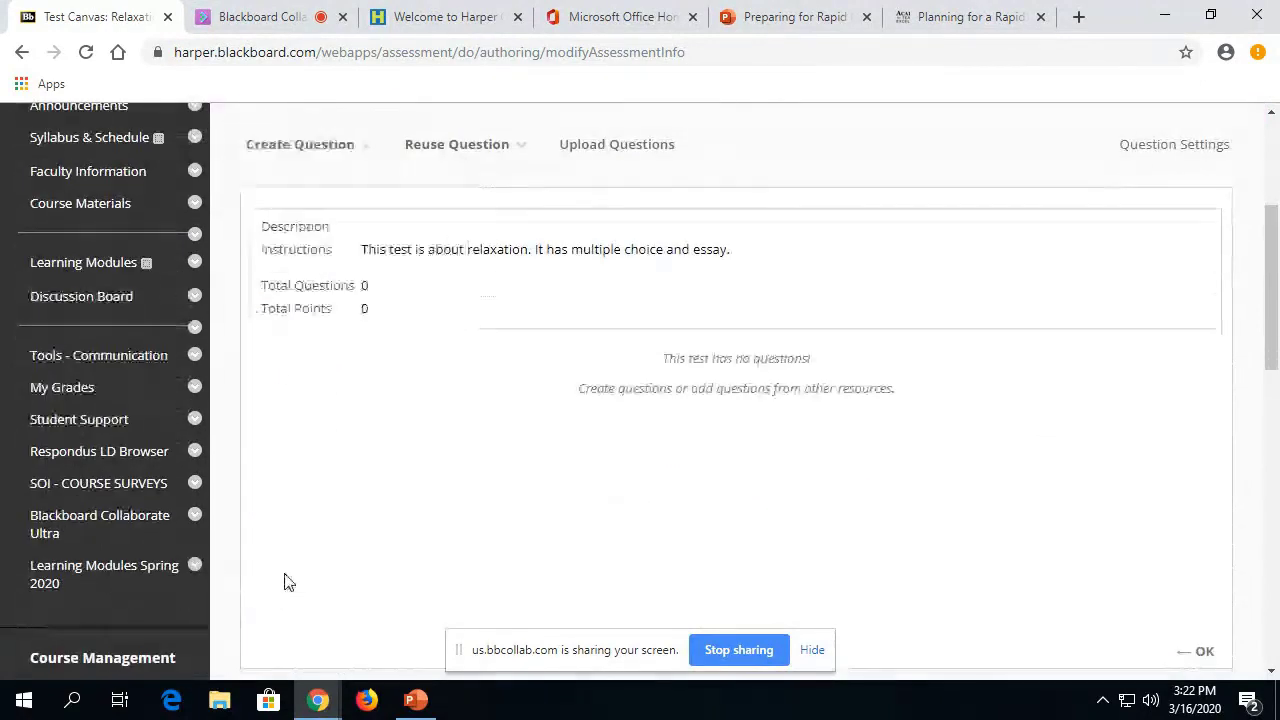
pyautogui.click(287, 357)
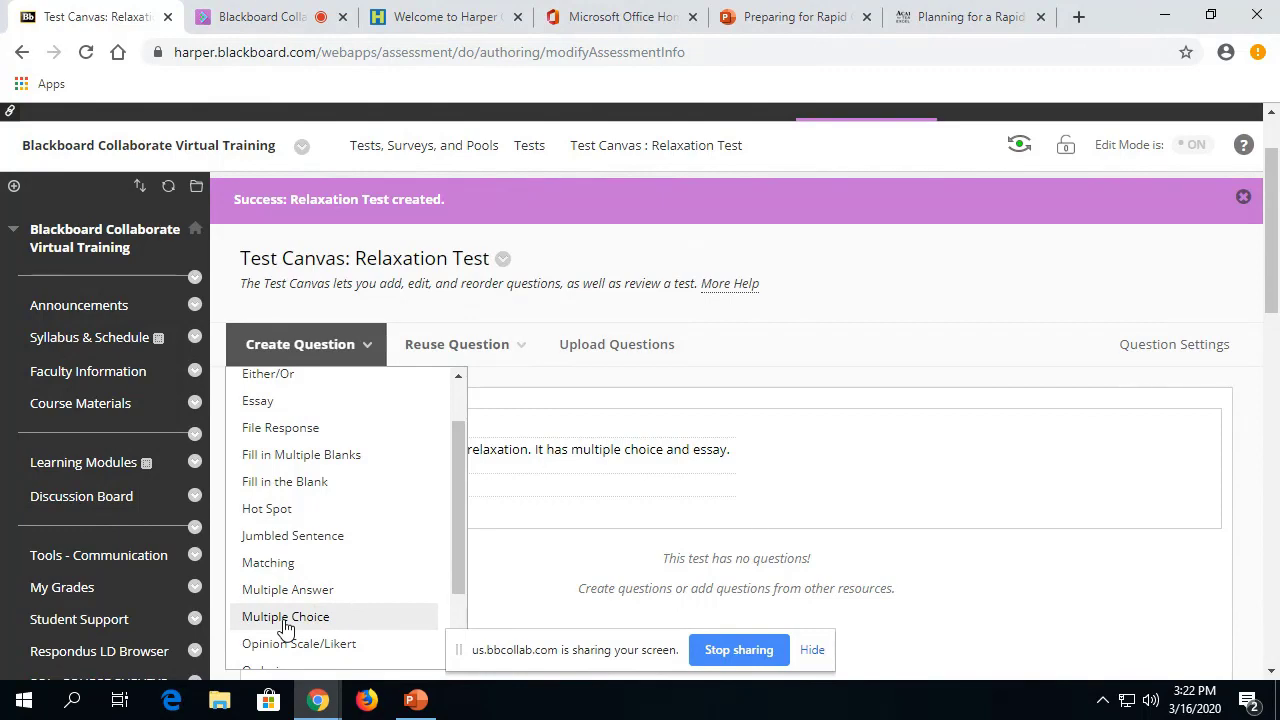
# Step: Add a Multiple Choice question with the text 'What color is the sky?'
pyautogui.click(285, 617)
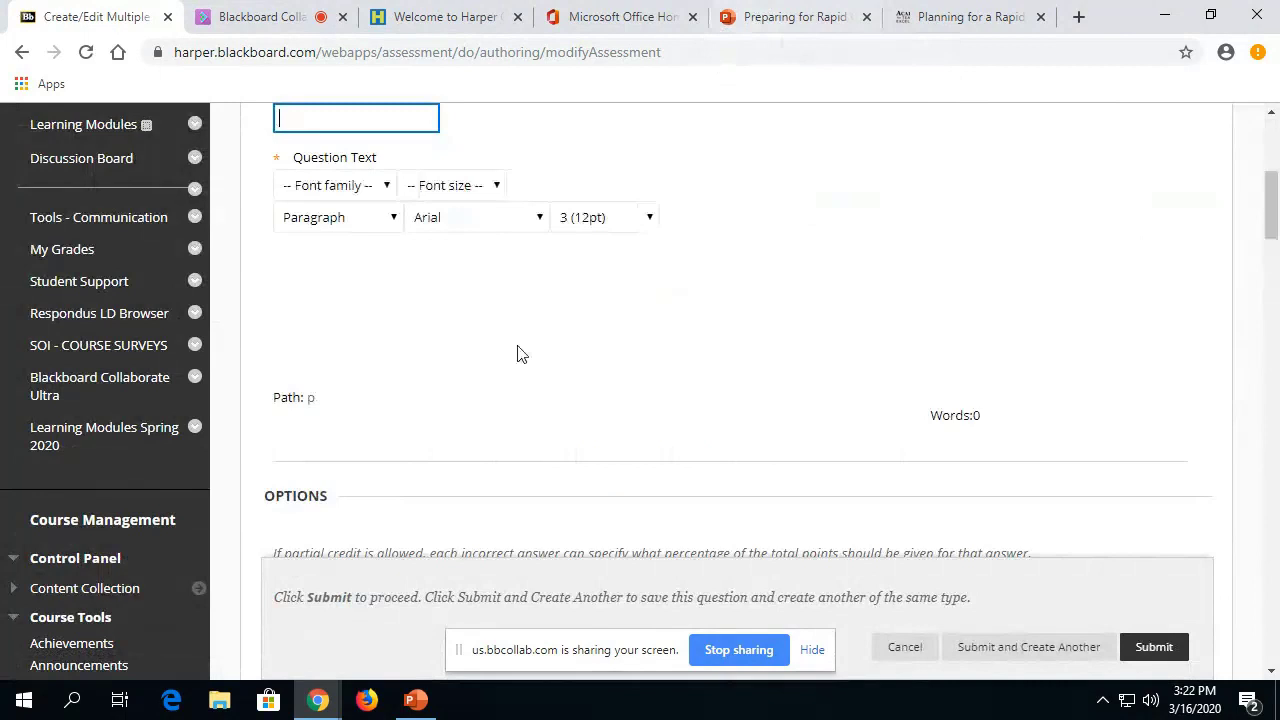
pyautogui.scroll(1, 517, 354)
pyautogui.click(353, 432)
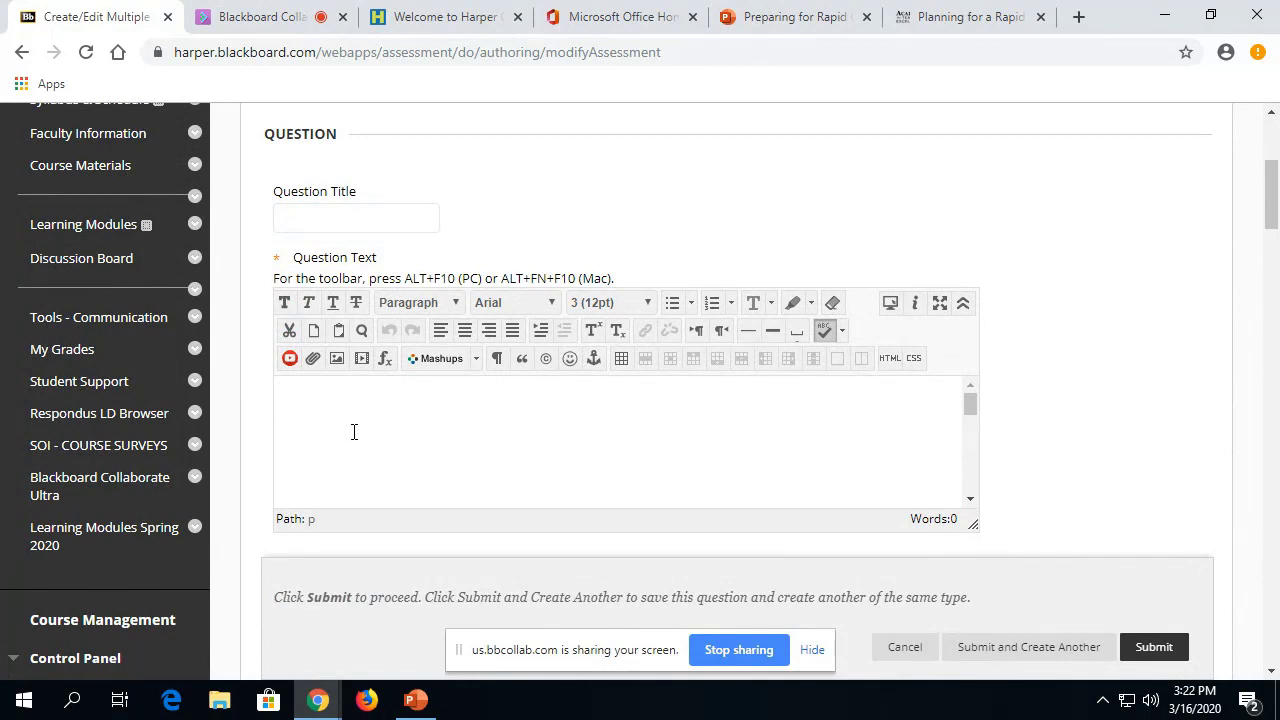
pyautogui.write('What color is the sky?')
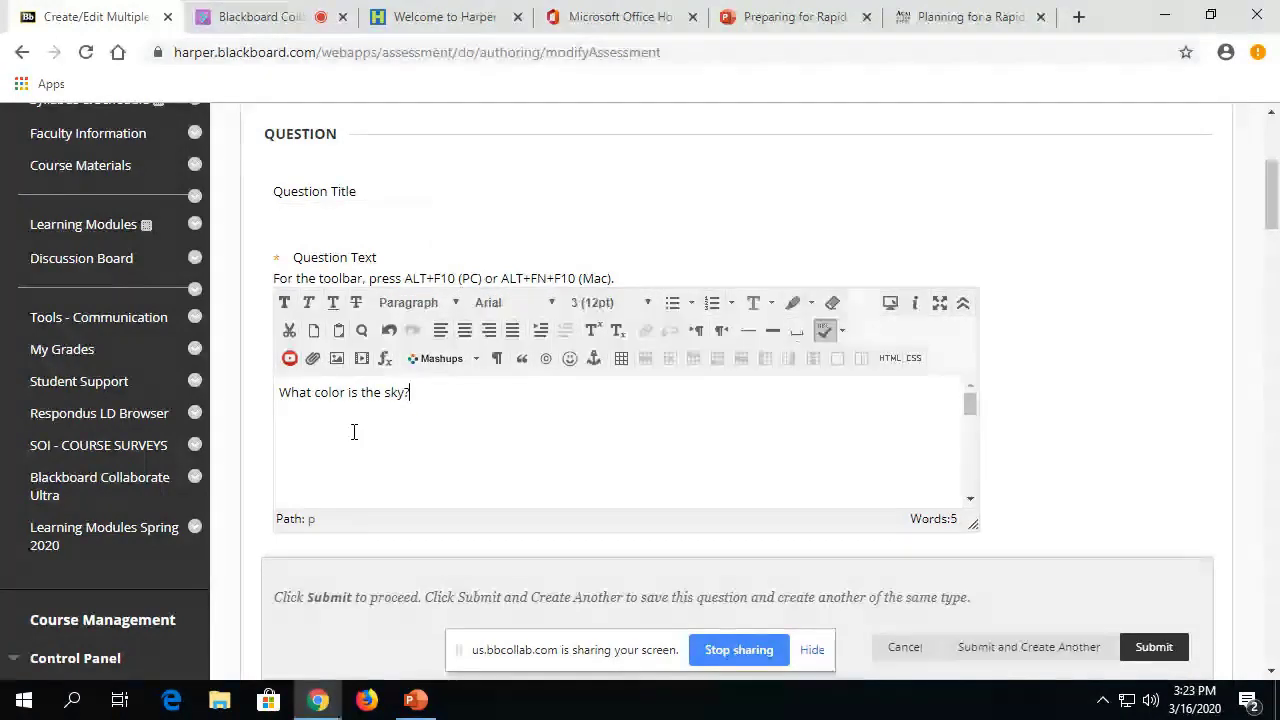
pyautogui.scroll(-1, 376, 438)
pyautogui.scroll(-6, 271, 428)
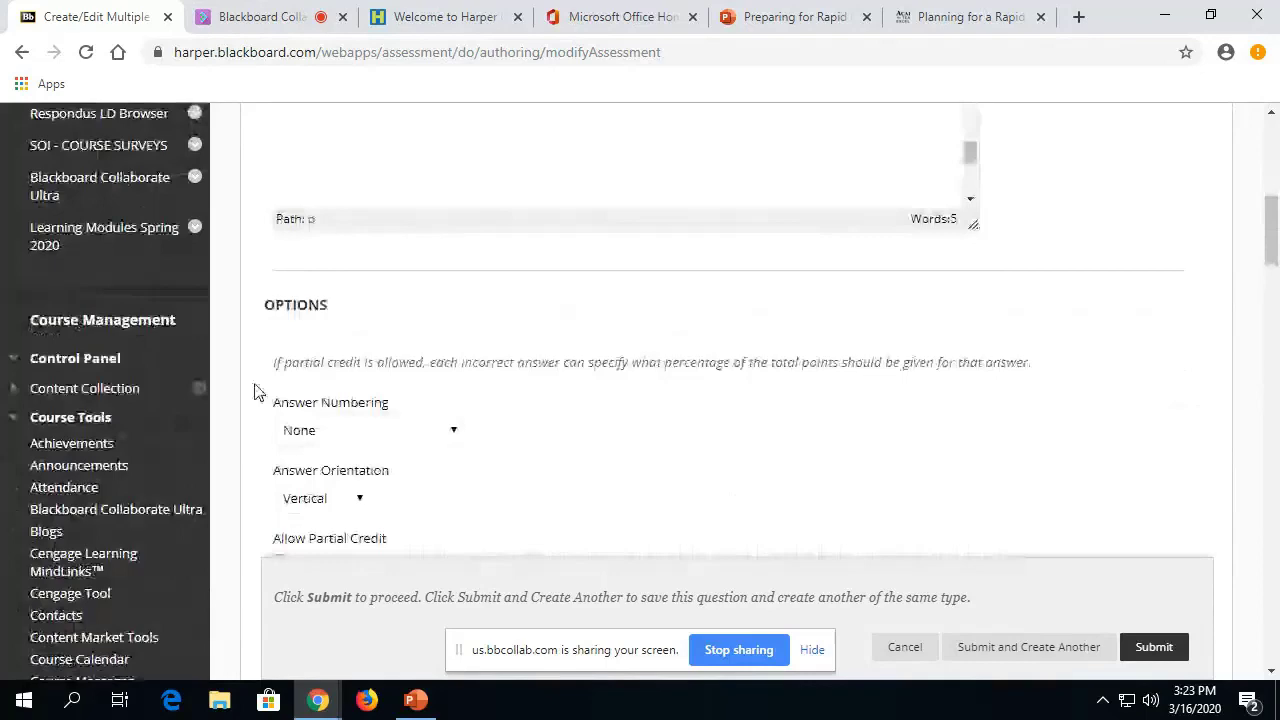
# Step: Keep the number of answers at 4
pyautogui.scroll(-3, 253, 388)
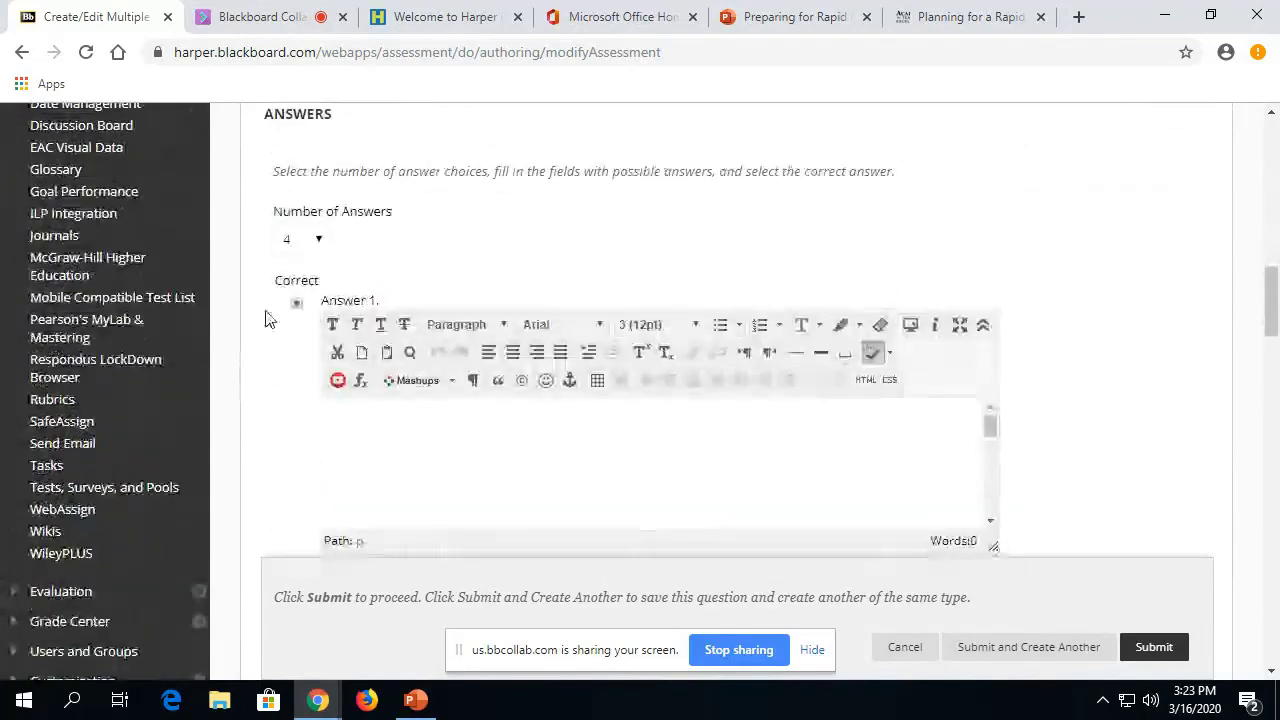
pyautogui.click(317, 241)
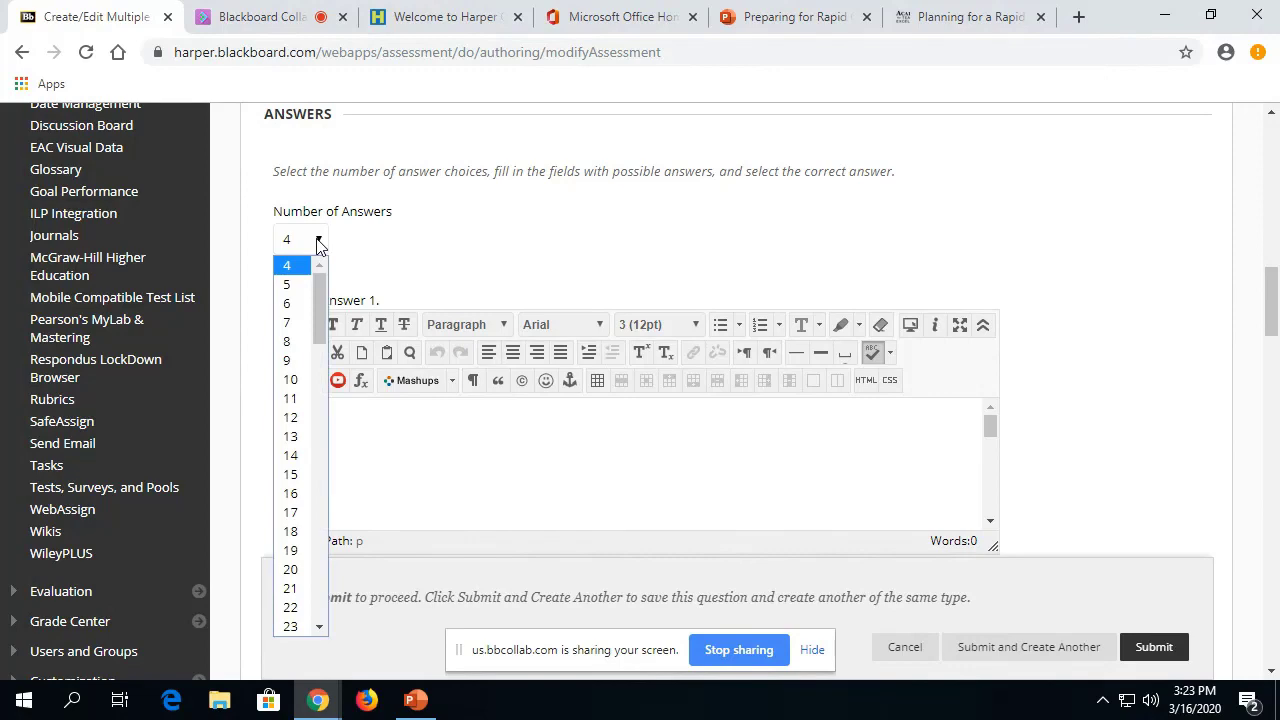
pyautogui.click(424, 239)
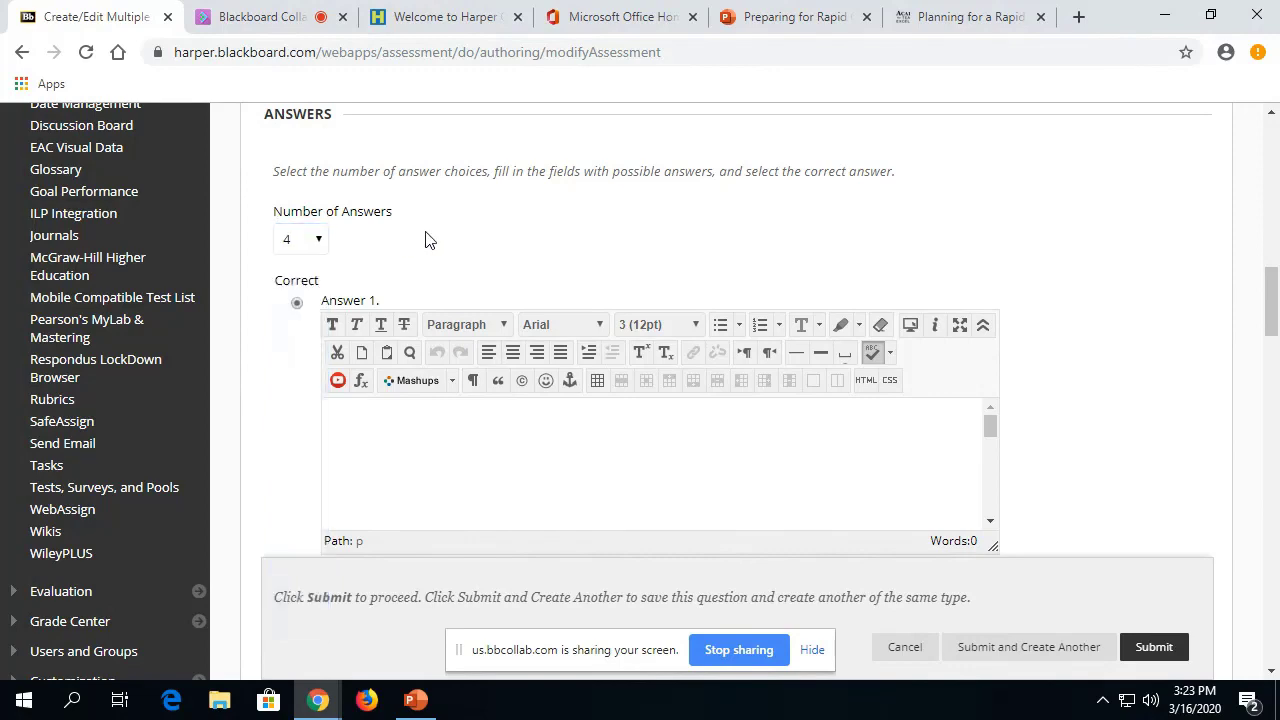
pyautogui.scroll(-2, 426, 238)
pyautogui.scroll(1, 414, 257)
# Step: Enter the answers Red, Blue, Green and Orange
pyautogui.click(388, 355)
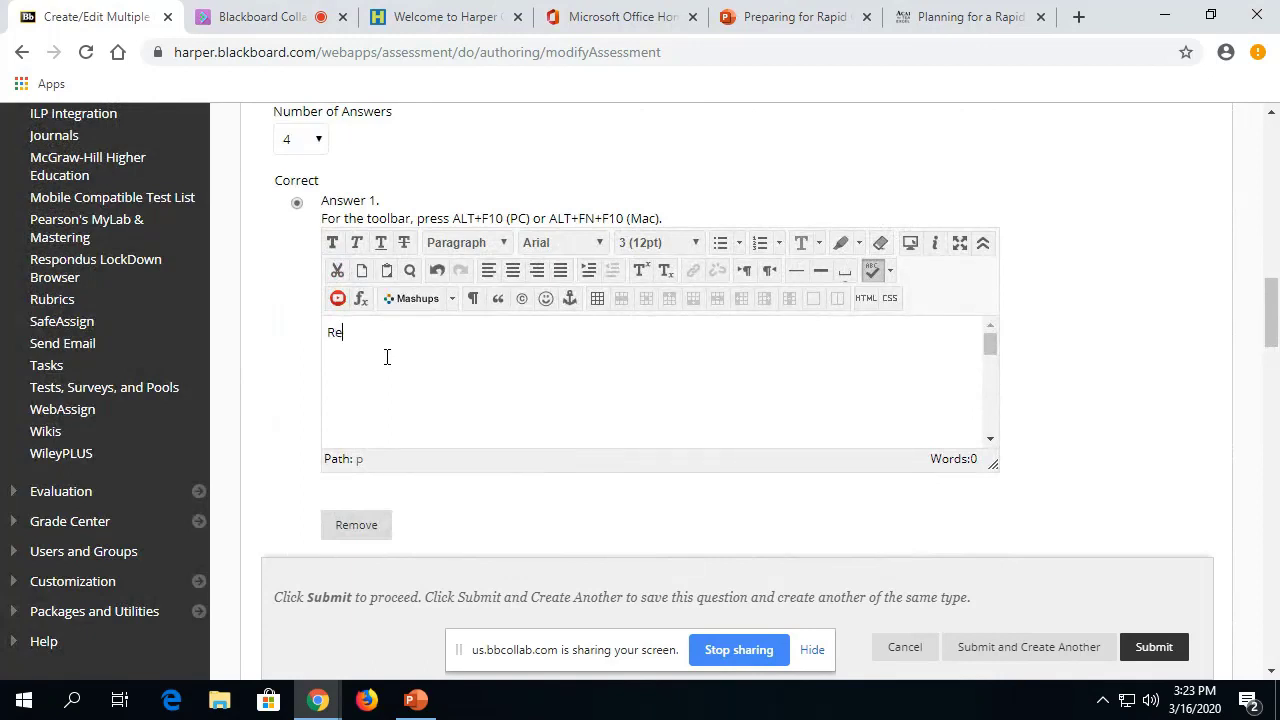
pyautogui.scroll(-3, 300, 463)
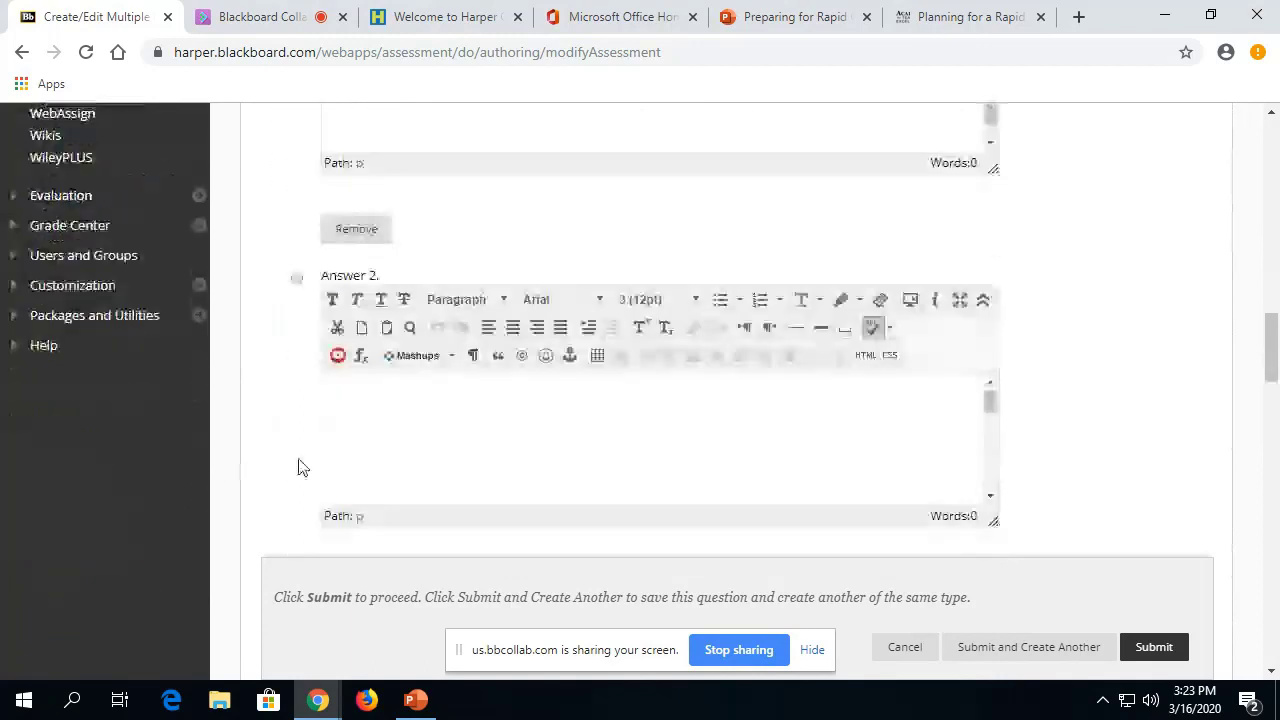
pyautogui.click(383, 406)
pyautogui.write('Blue')
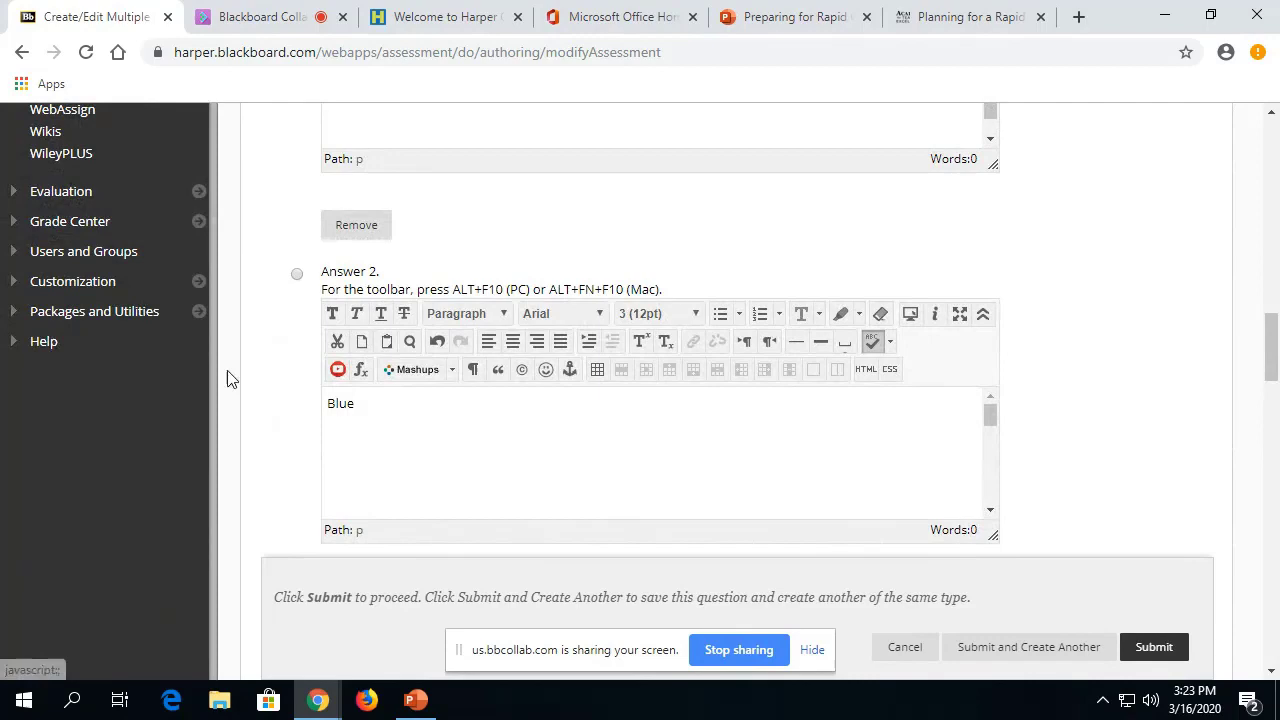
pyautogui.scroll(-5, 294, 371)
pyautogui.click(393, 296)
pyautogui.write('Green')
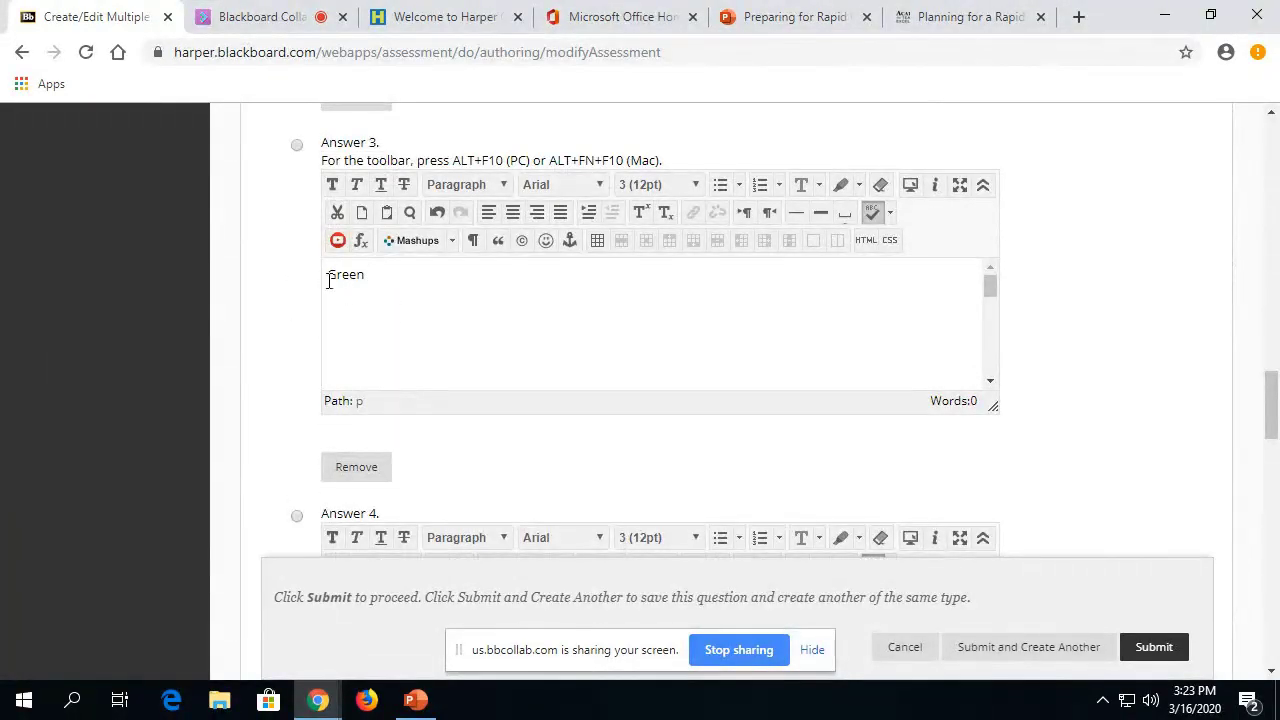
pyautogui.scroll(-3, 277, 314)
pyautogui.click(385, 360)
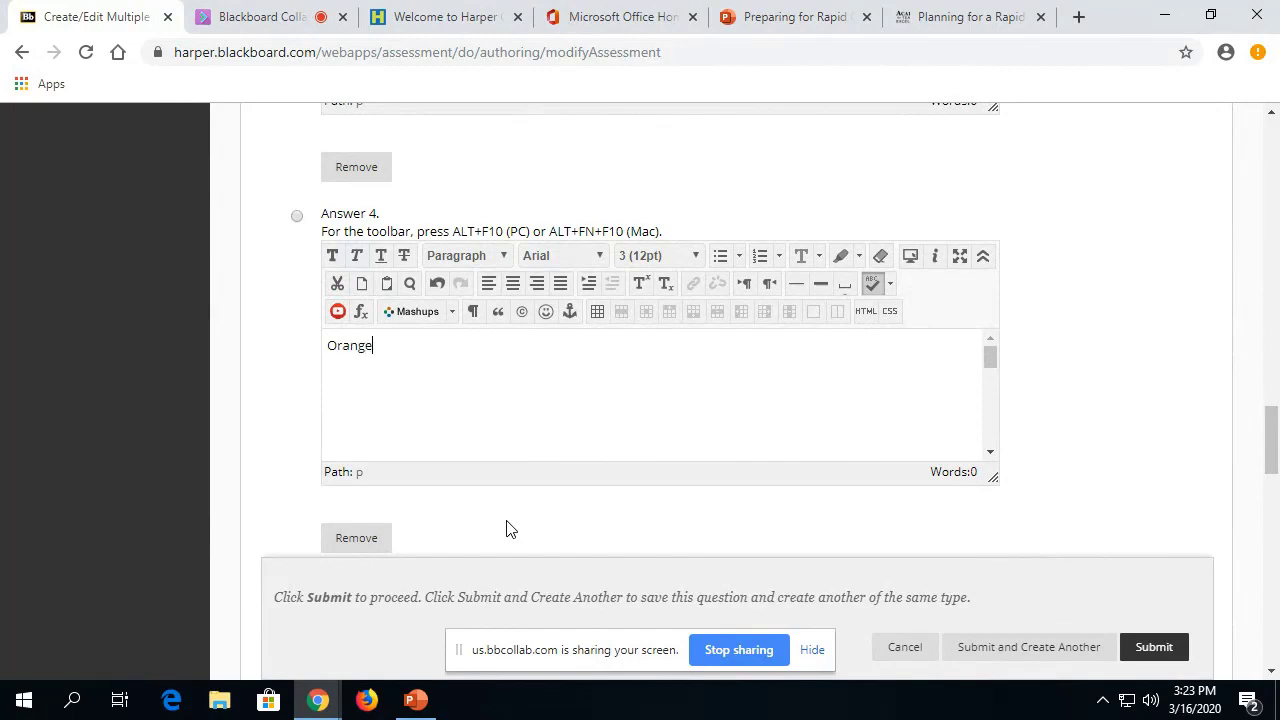
# Step: Submit the sky question with Blue as the correct answer
pyautogui.scroll(8, 251, 366)
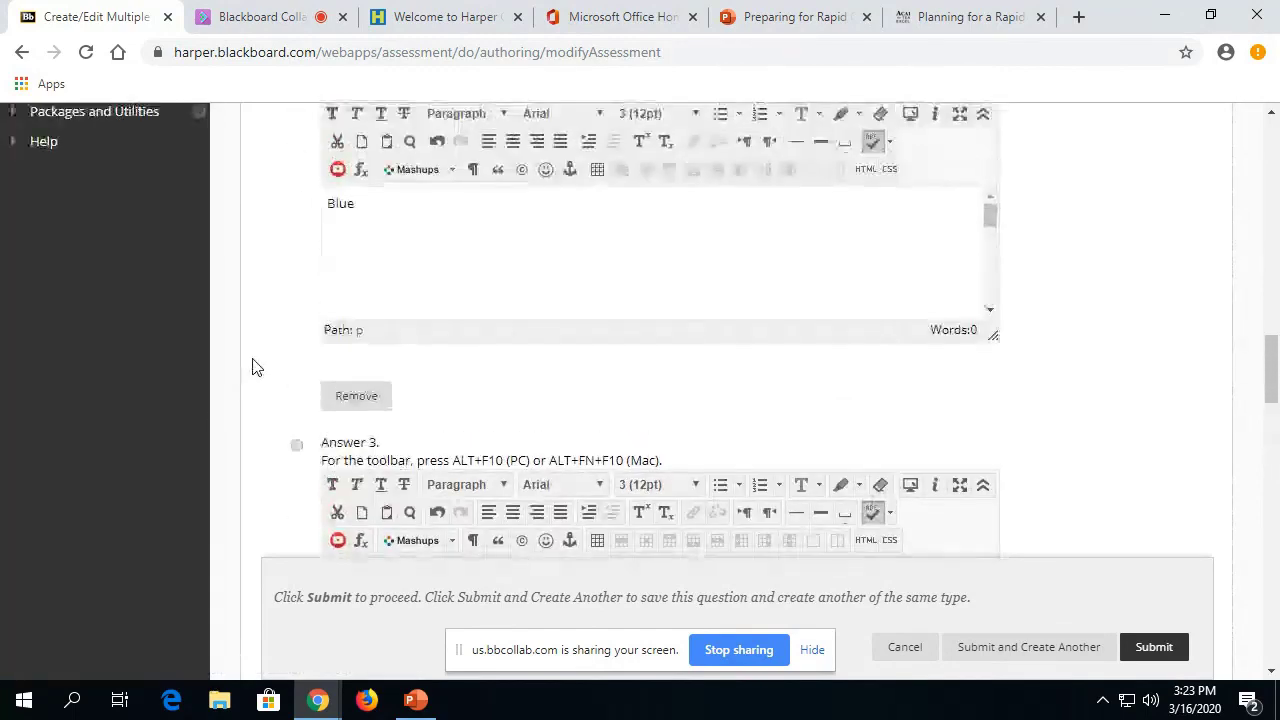
pyautogui.scroll(5, 271, 229)
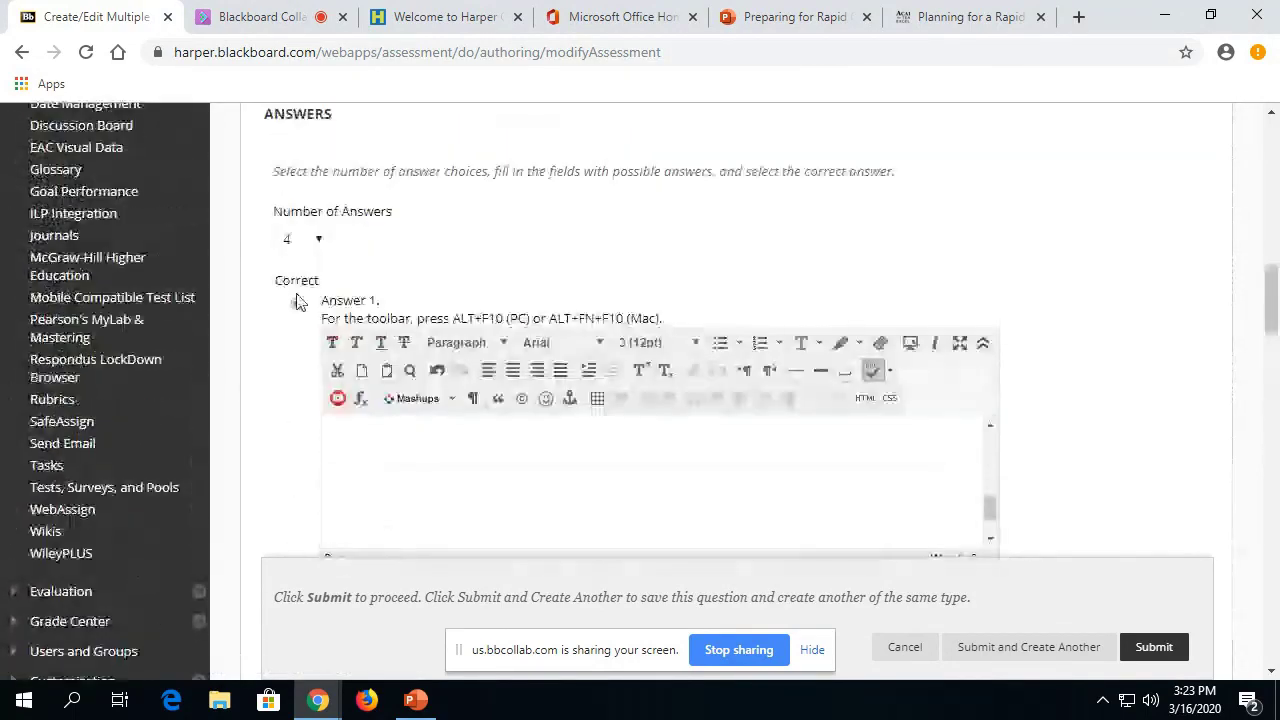
pyautogui.scroll(-2, 293, 340)
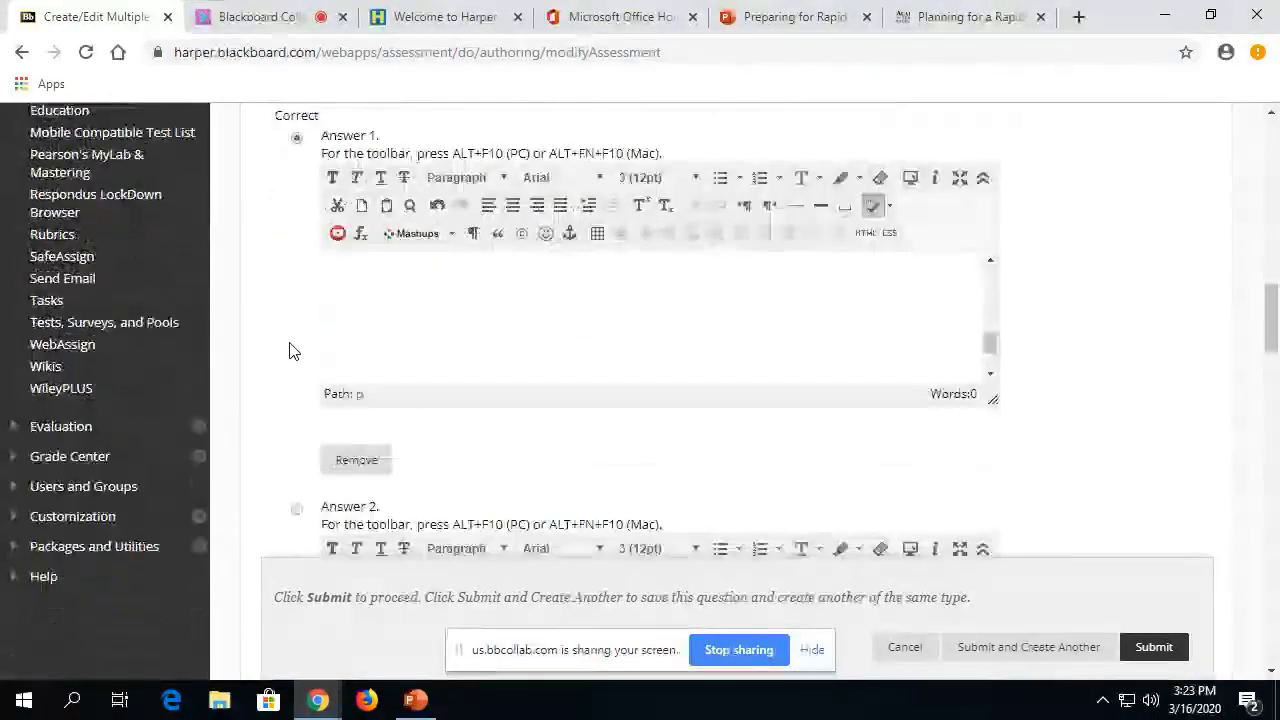
pyautogui.scroll(-2, 290, 345)
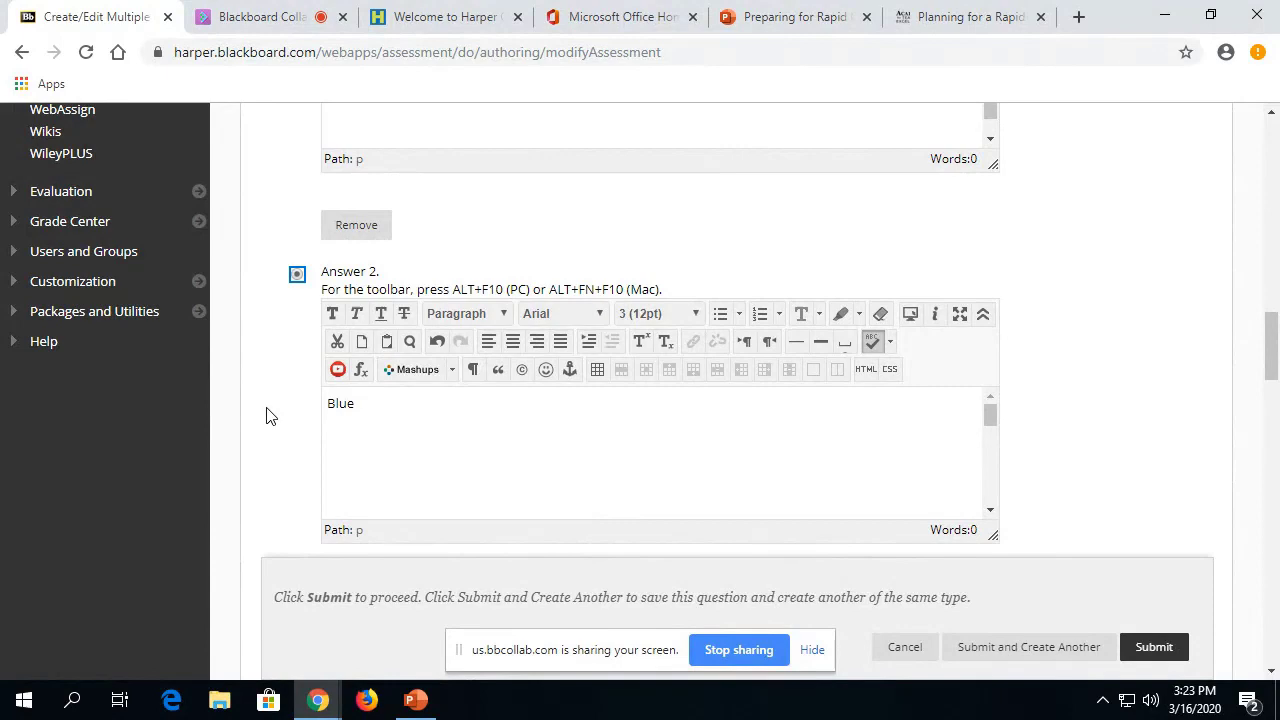
pyautogui.scroll(-8, 1078, 290)
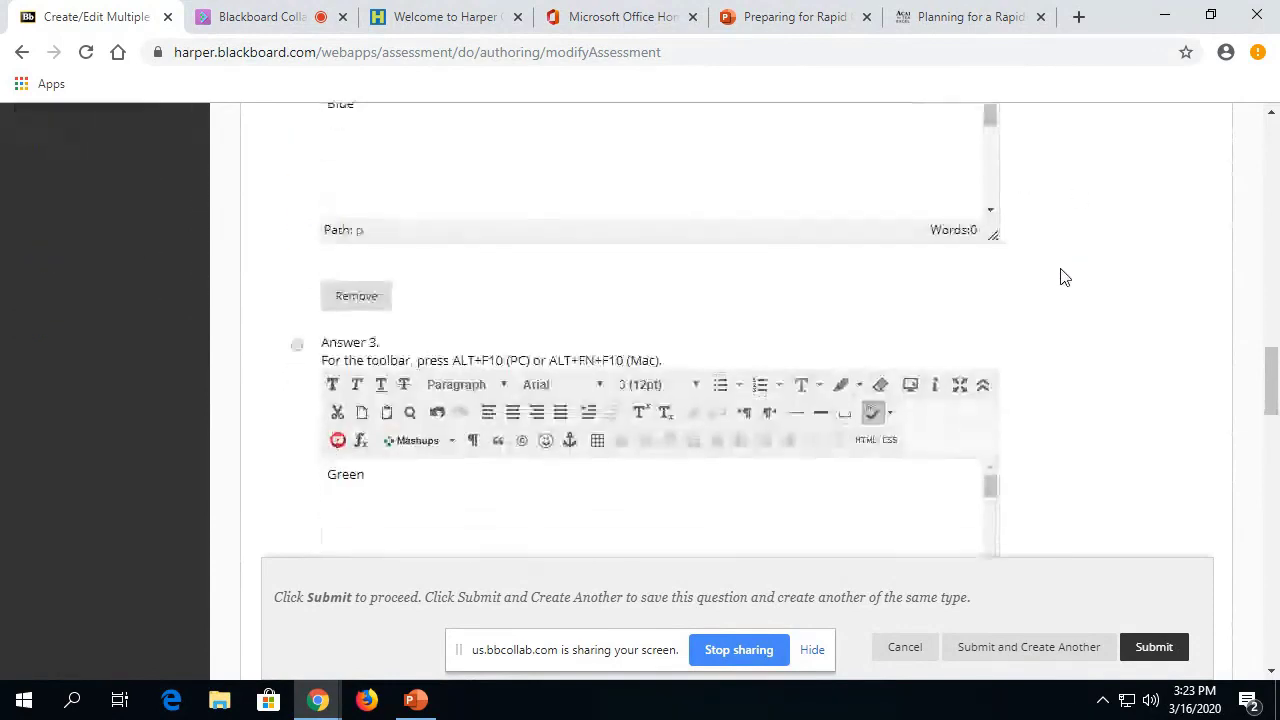
pyautogui.scroll(-8, 1078, 320)
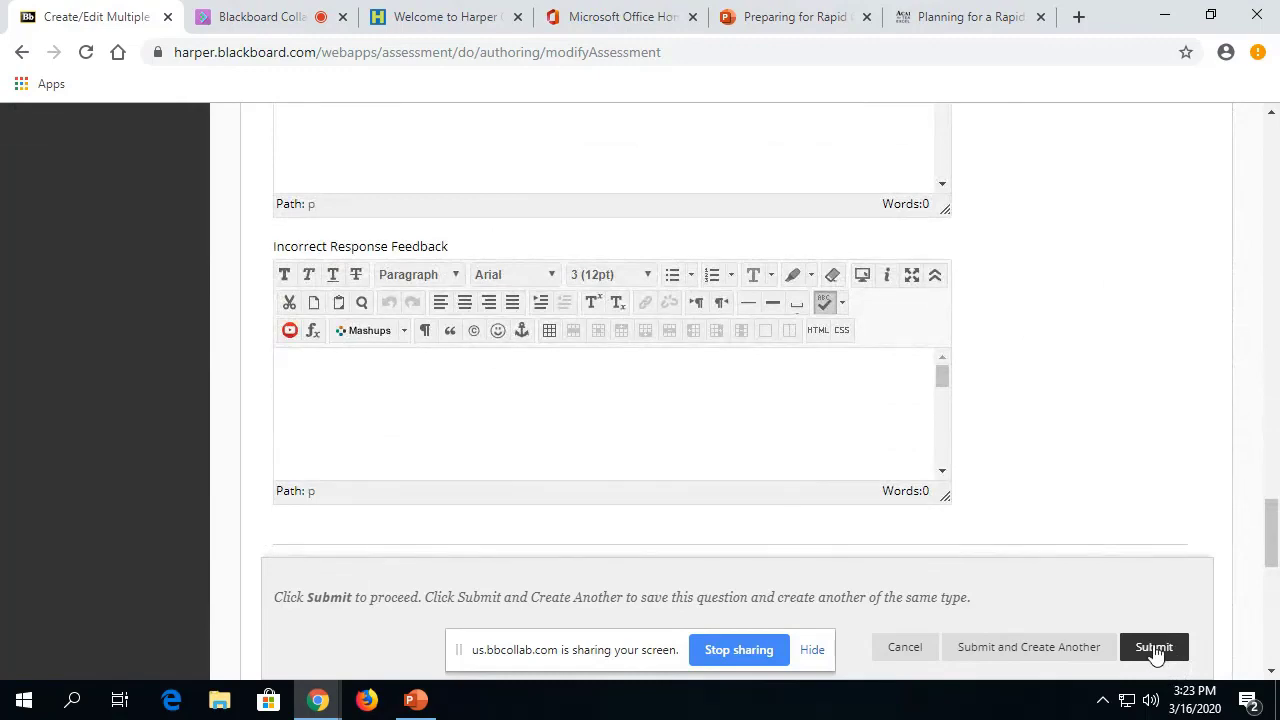
pyautogui.click(1155, 647)
# Step: Choose Essay from the Create Question dropdown on the Test Canvas
pyautogui.scroll(-3, 400, 500)
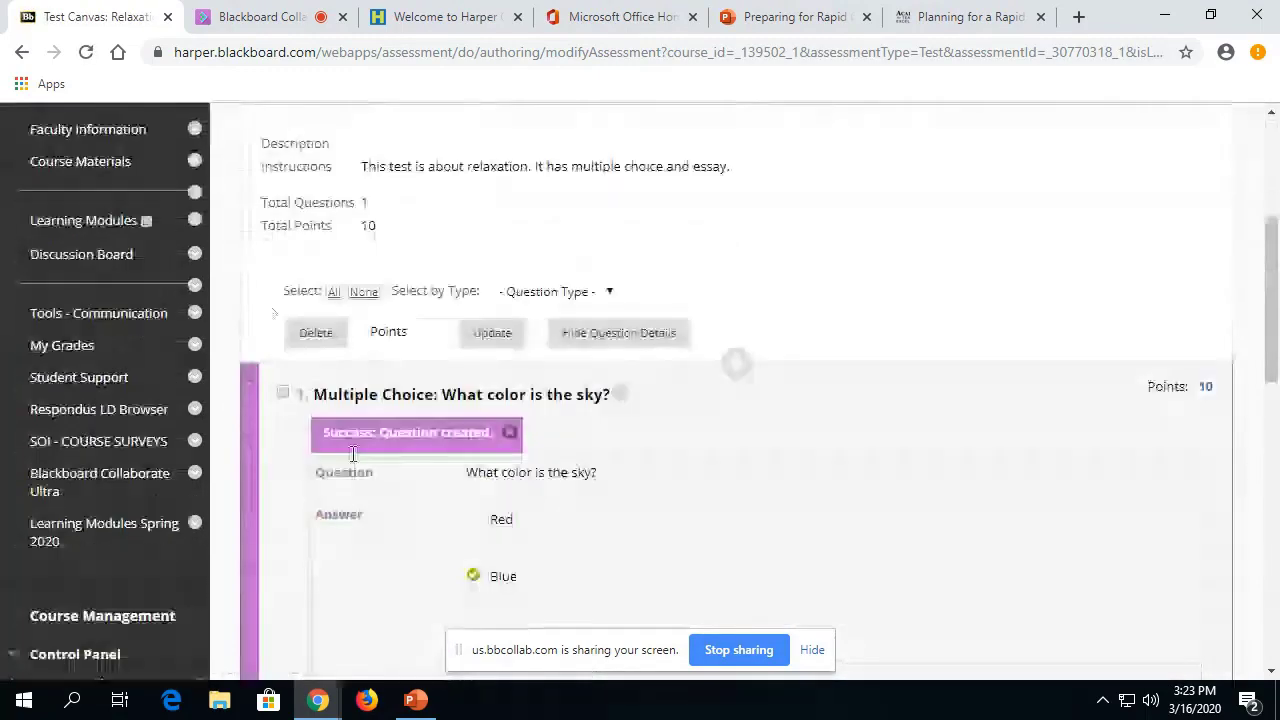
pyautogui.scroll(-3, 349, 503)
pyautogui.scroll(4, 306, 277)
pyautogui.click(347, 210)
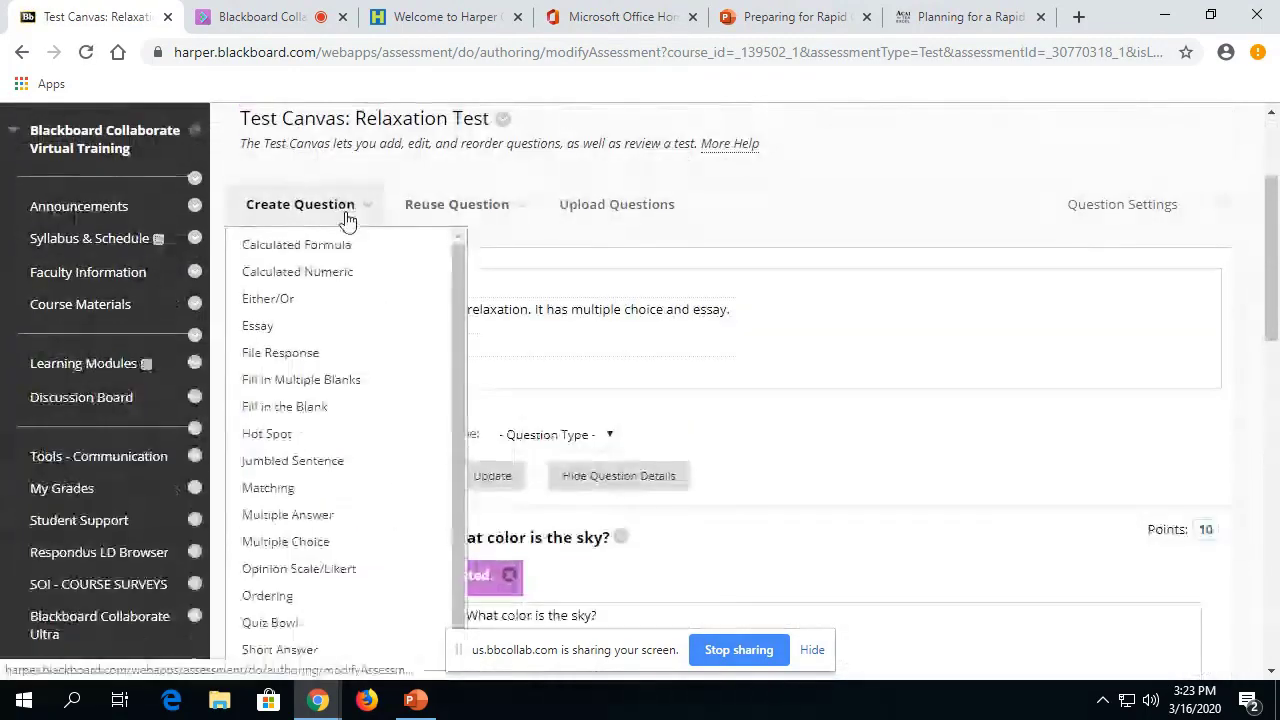
pyautogui.click(347, 210)
pyautogui.scroll(1, 460, 226)
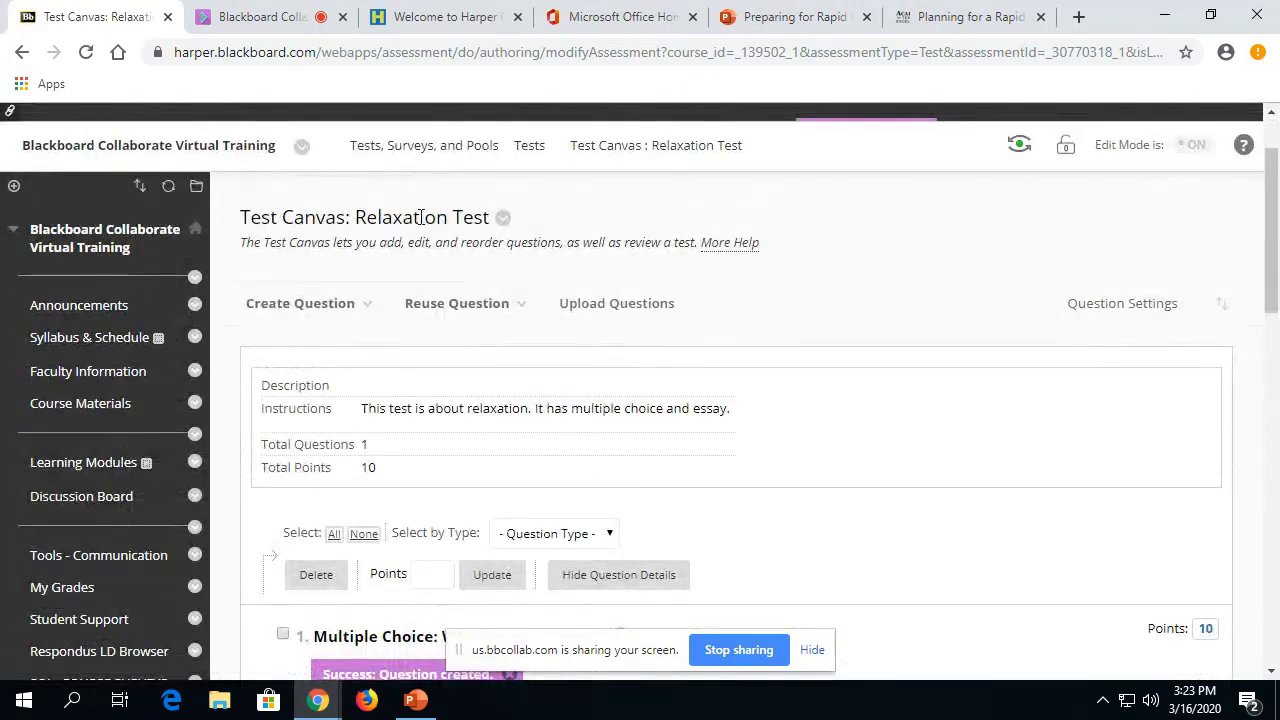
pyautogui.scroll(-2, 523, 420)
pyautogui.scroll(1, 400, 380)
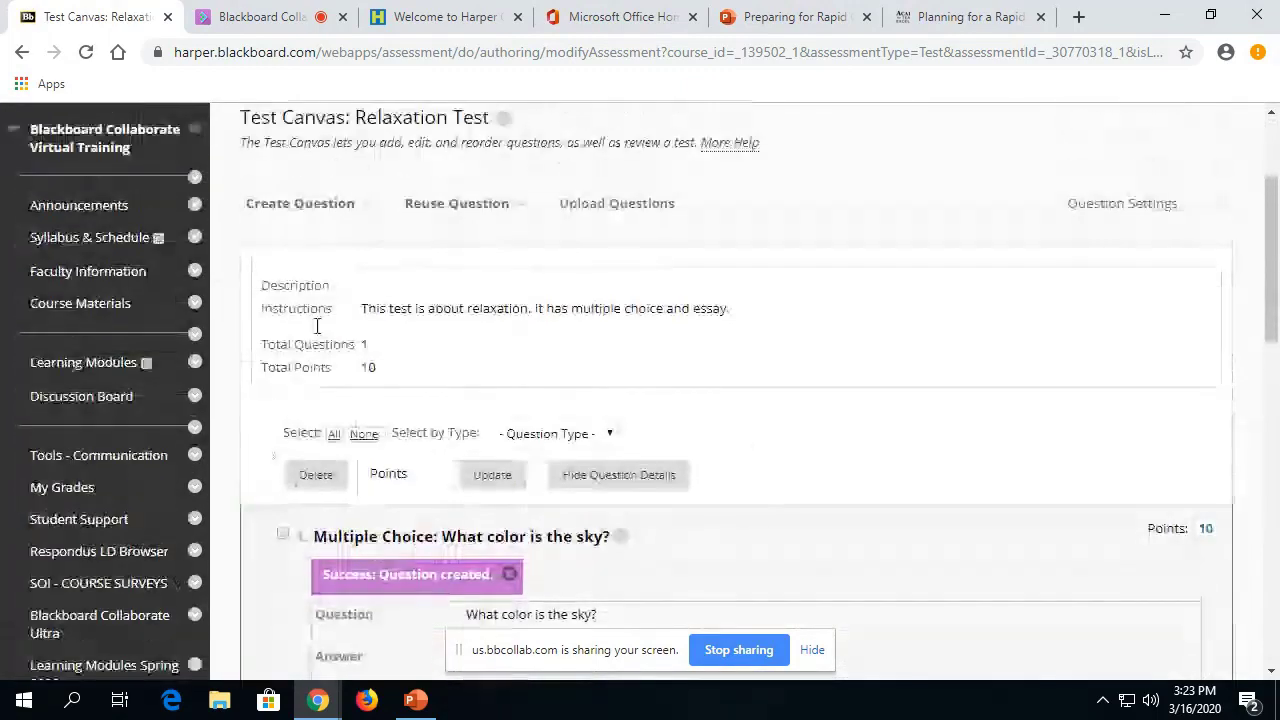
pyautogui.click(300, 203)
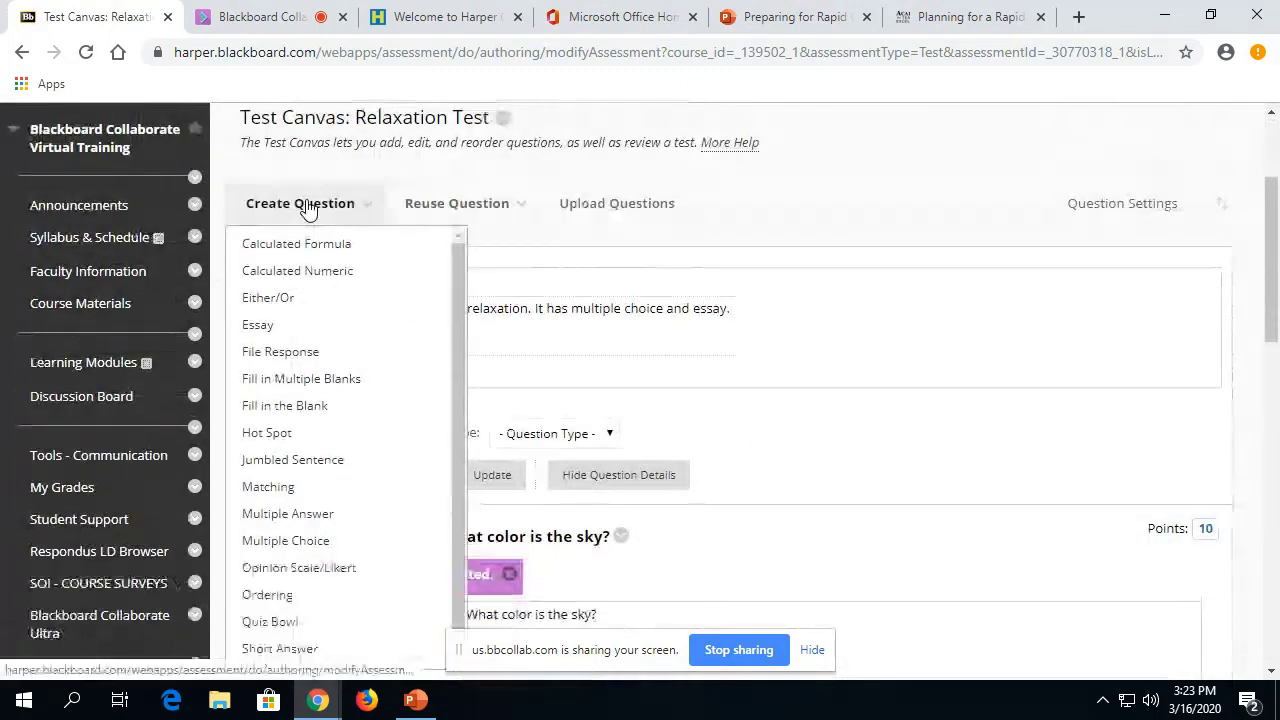
pyautogui.click(312, 328)
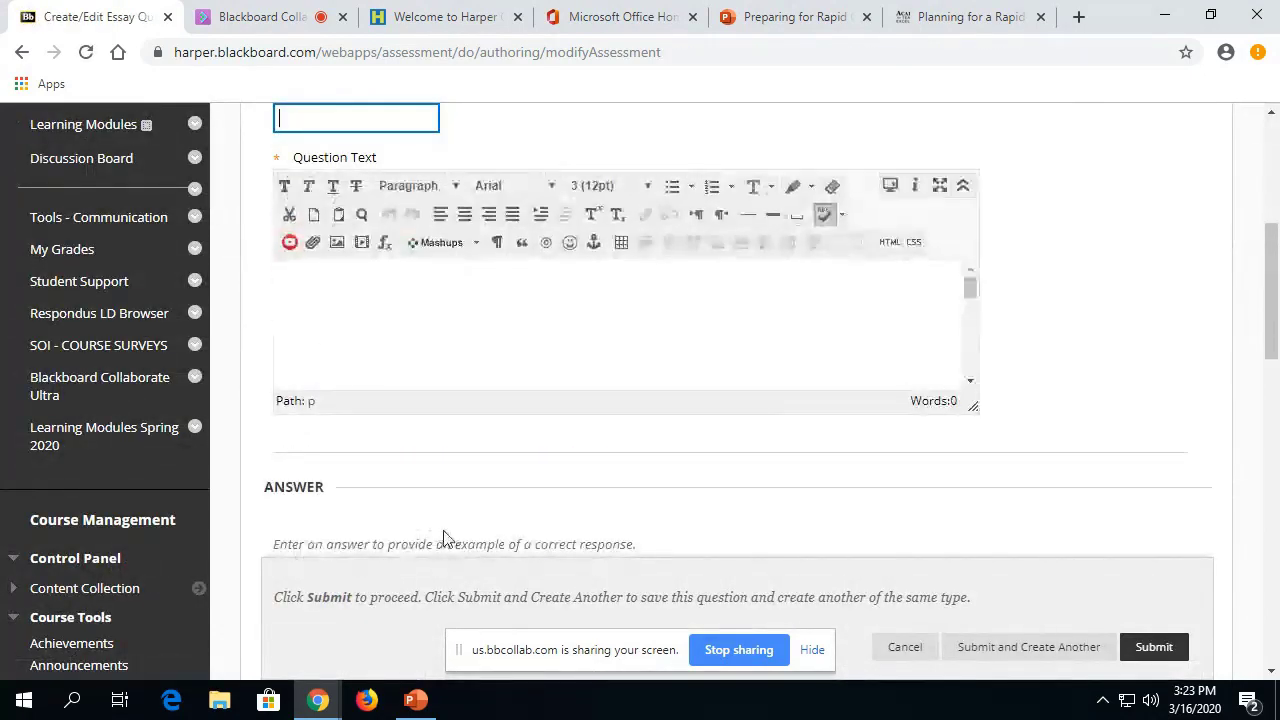
# Step: Enter the question 'How are you preparing to stay home for the next month?' and submit it
pyautogui.click(366, 429)
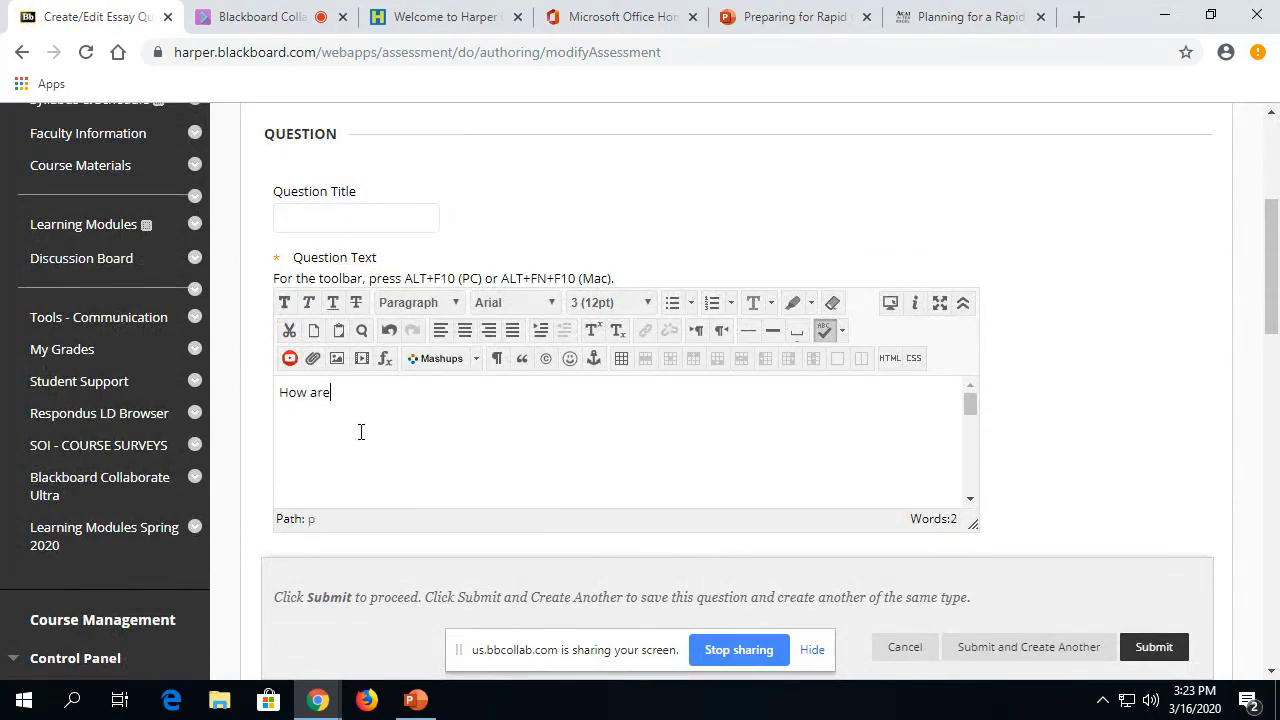
pyautogui.write('How are you preparing')
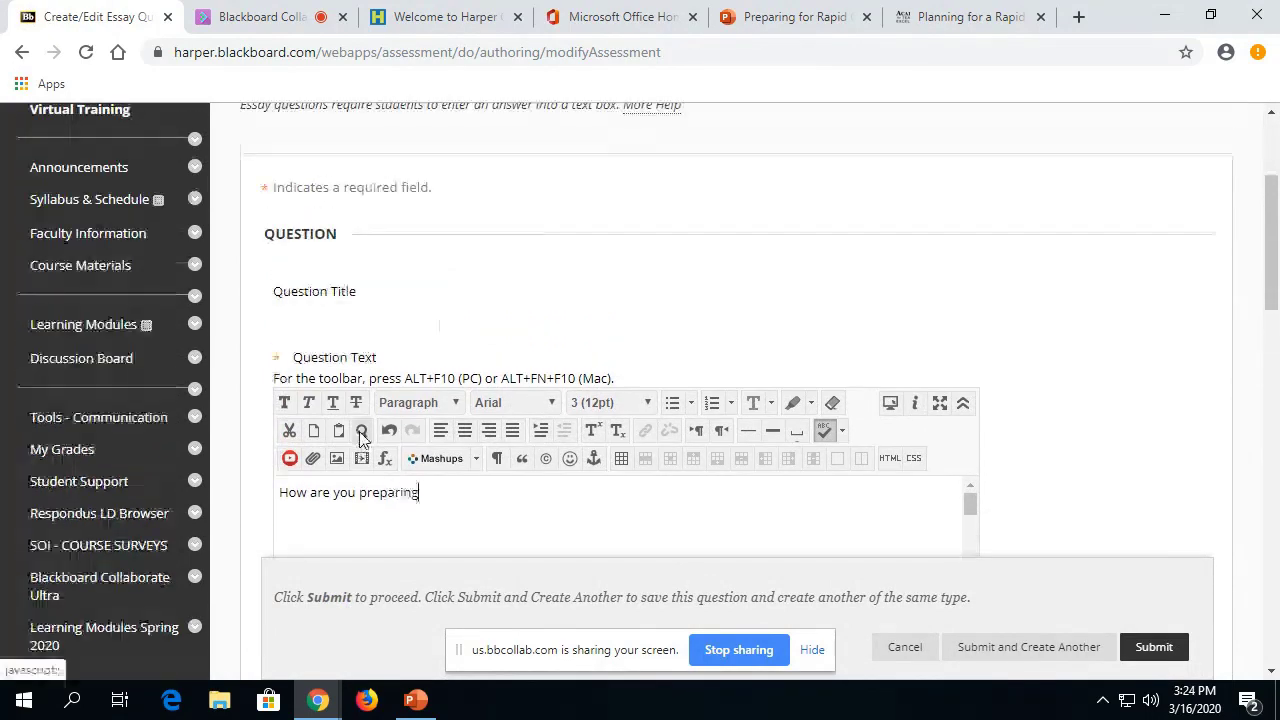
pyautogui.write(' to stay home for the en')
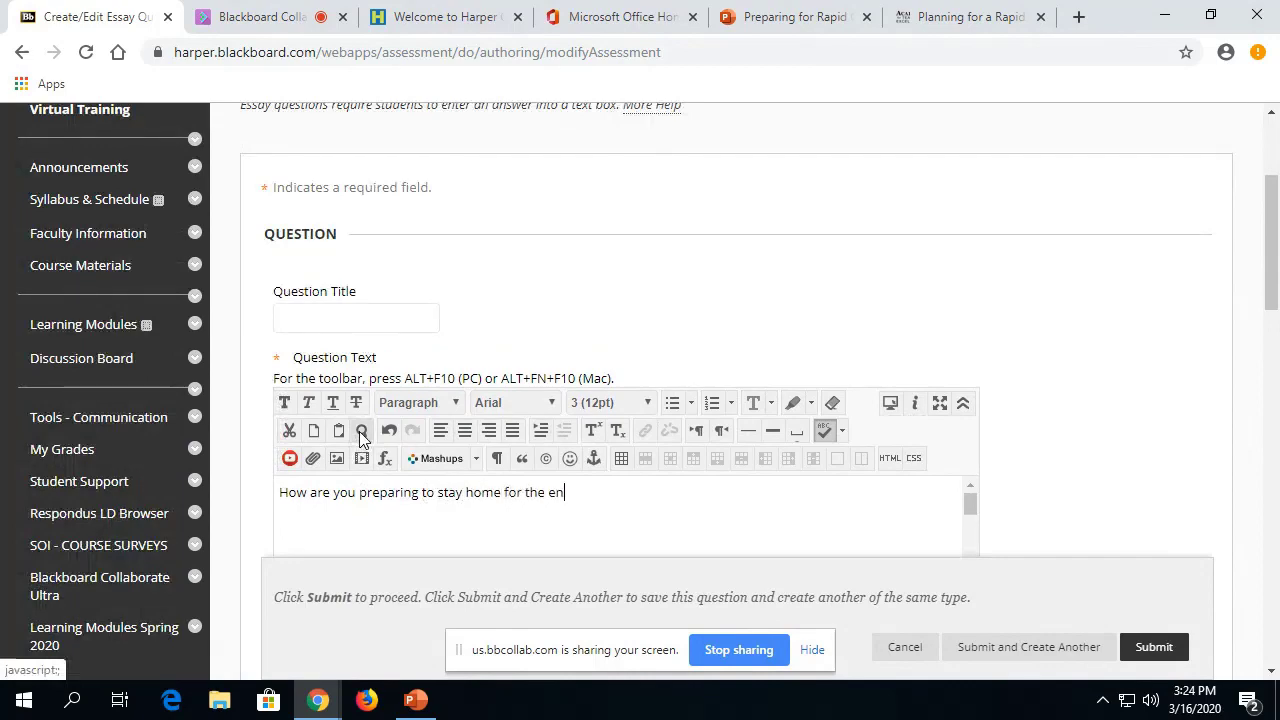
pyautogui.write('x')
pyautogui.press('BackSpace')
pyautogui.press('BackSpace')
pyautogui.press('BackSpace')
pyautogui.write('next')
pyautogui.scroll(-3, 506, 280)
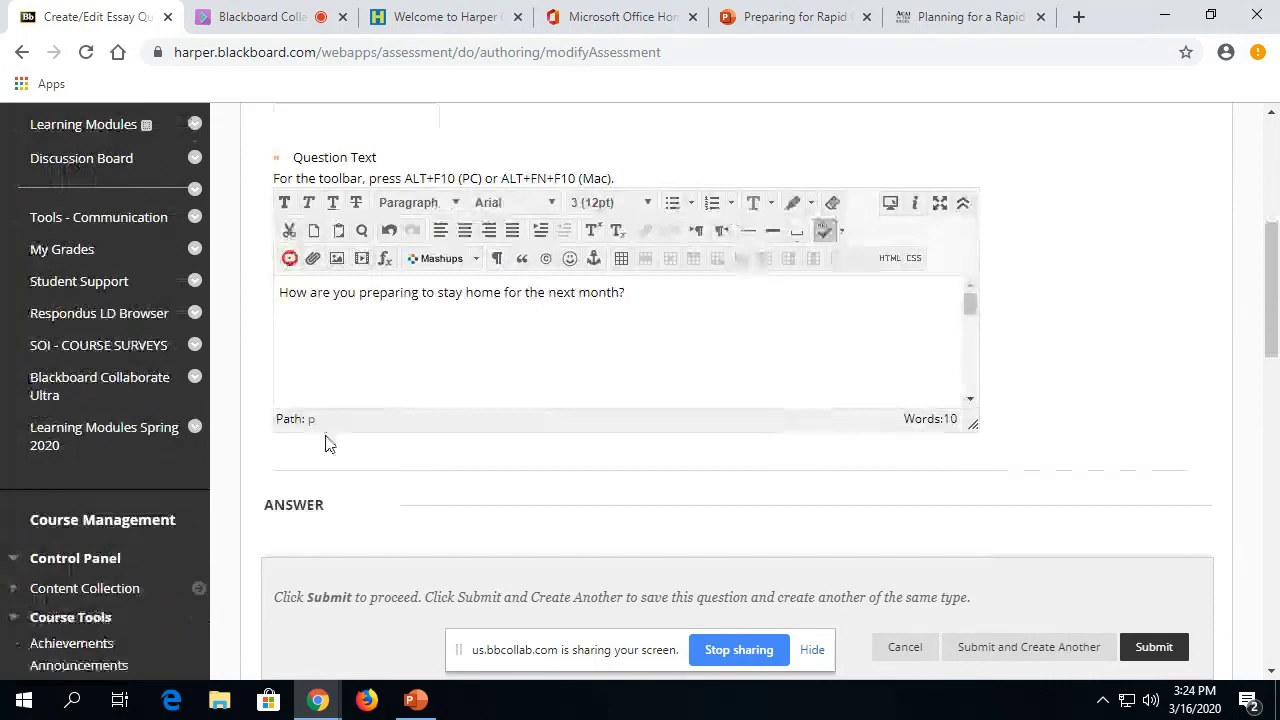
pyautogui.scroll(-2, 330, 361)
pyautogui.scroll(-3, 365, 422)
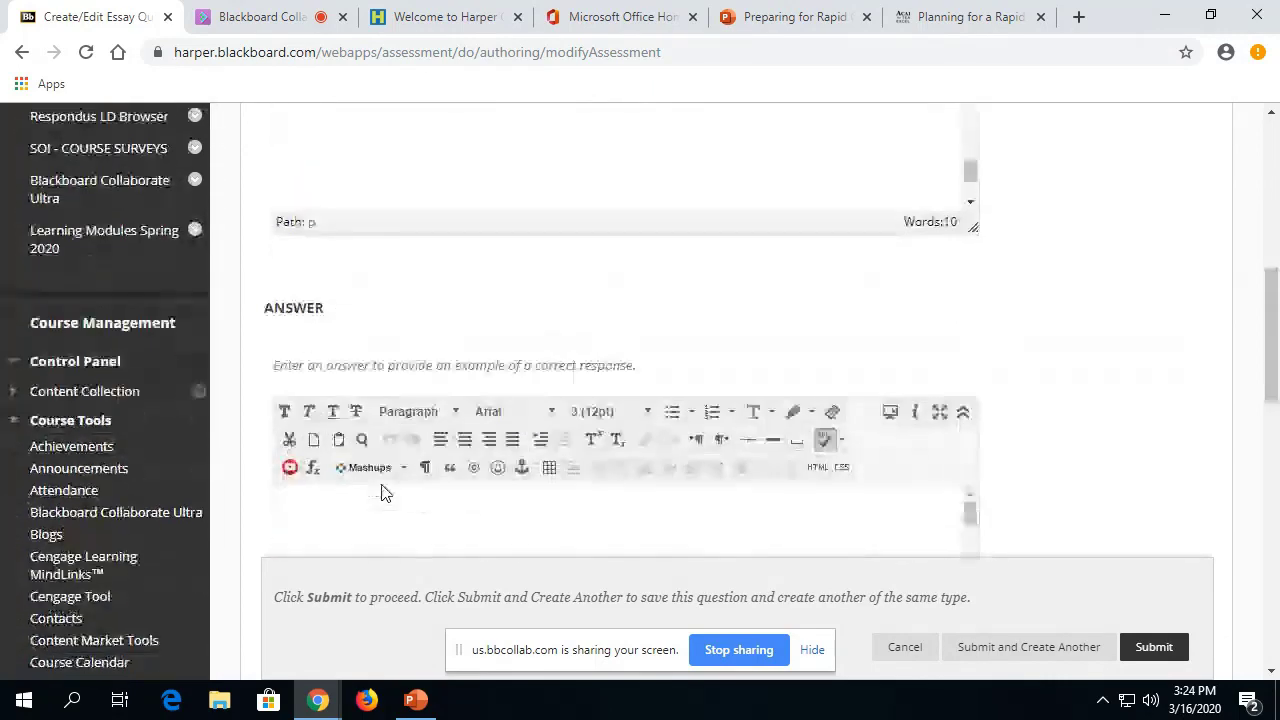
pyautogui.scroll(-2, 782, 350)
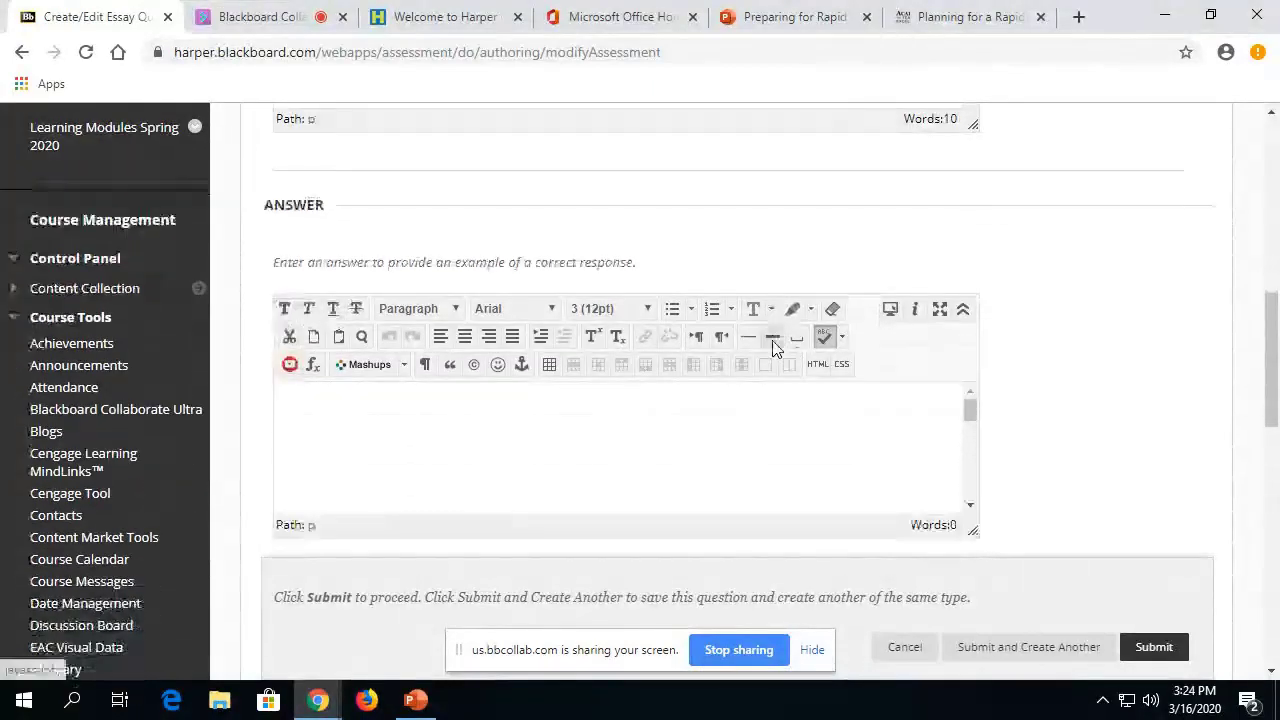
pyautogui.scroll(-1, 651, 394)
pyautogui.scroll(-9, 676, 428)
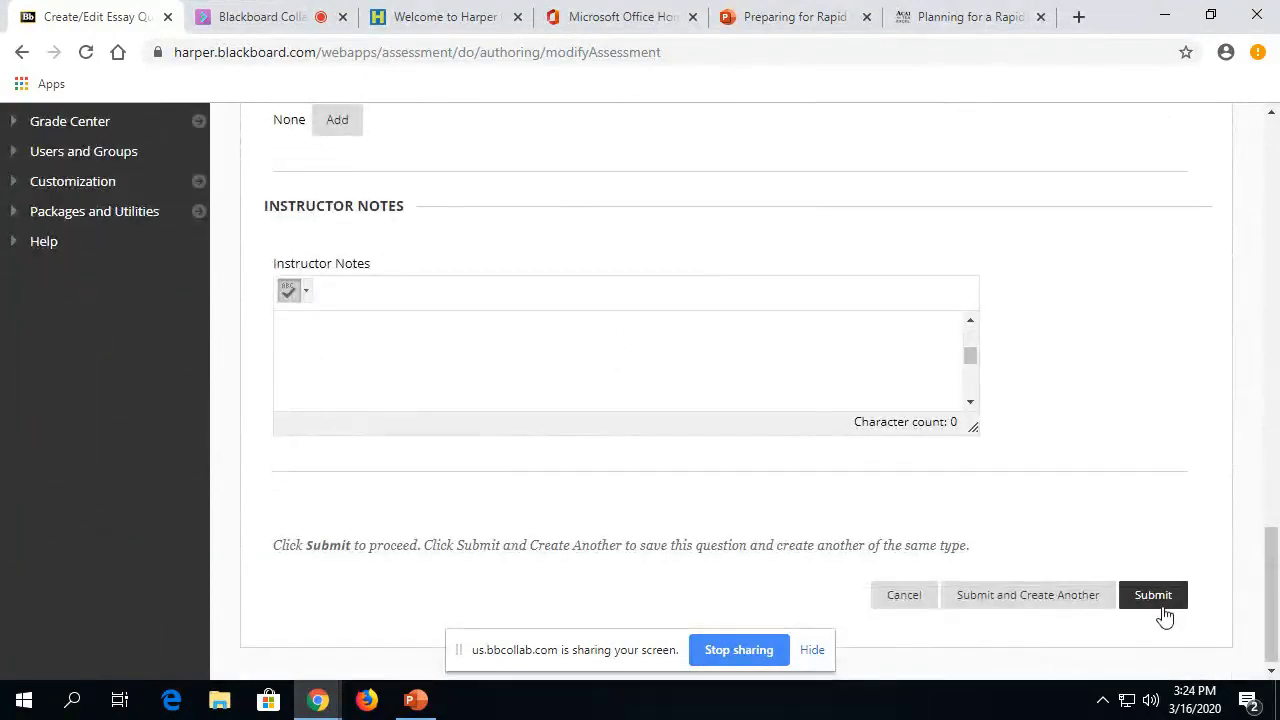
pyautogui.click(1153, 596)
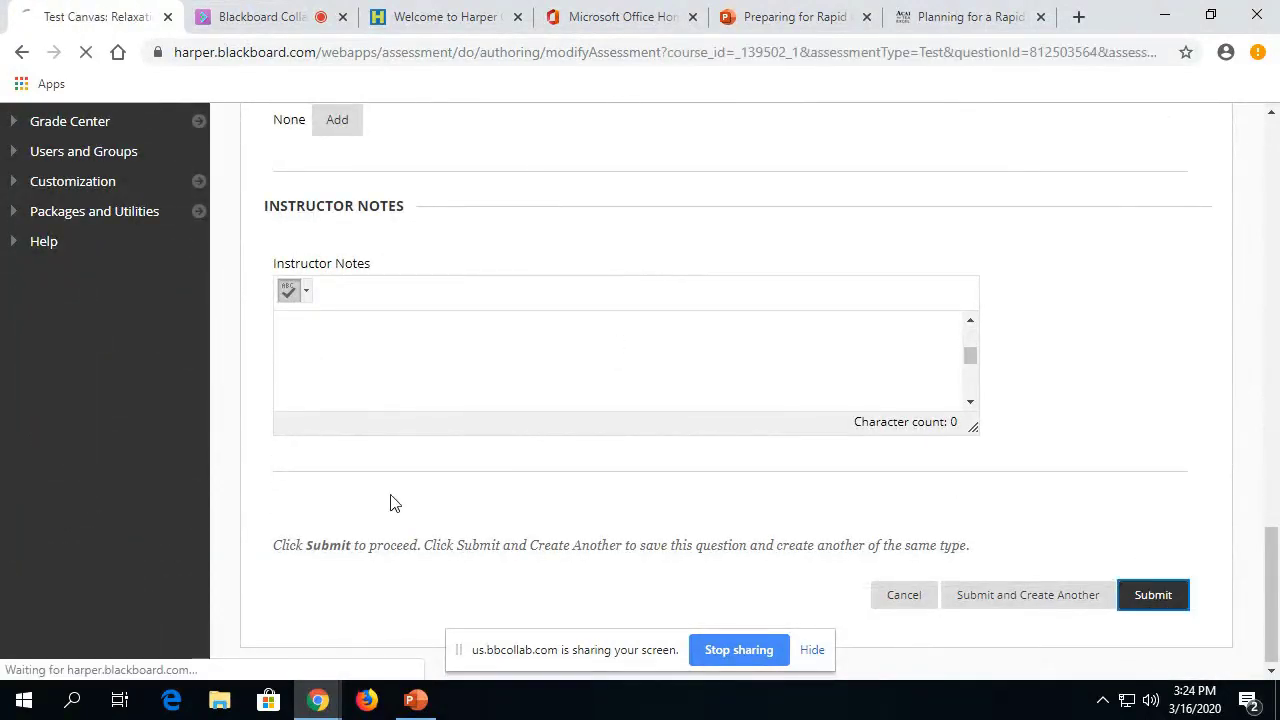
# Step: Change the sky-colour question's points from 10 to 1 so the test totals 11 points
pyautogui.scroll(-1, 240, 420)
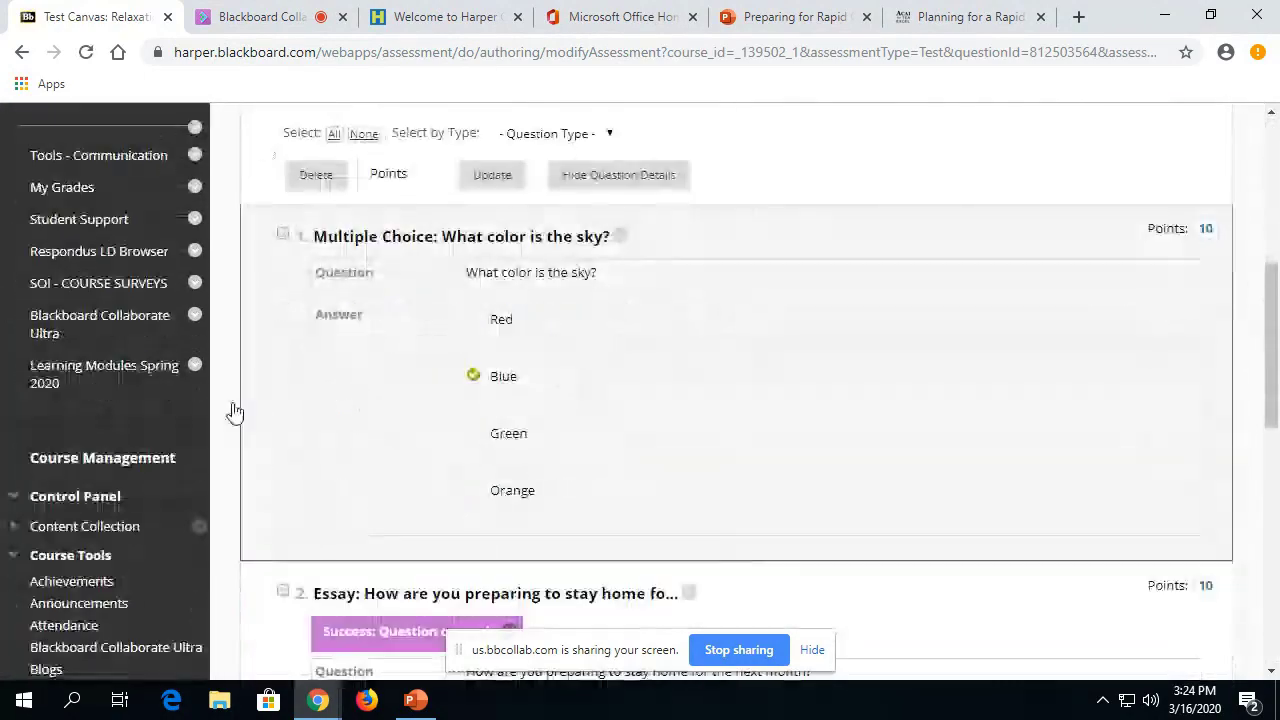
pyautogui.scroll(-2, 266, 265)
pyautogui.scroll(-1, 267, 280)
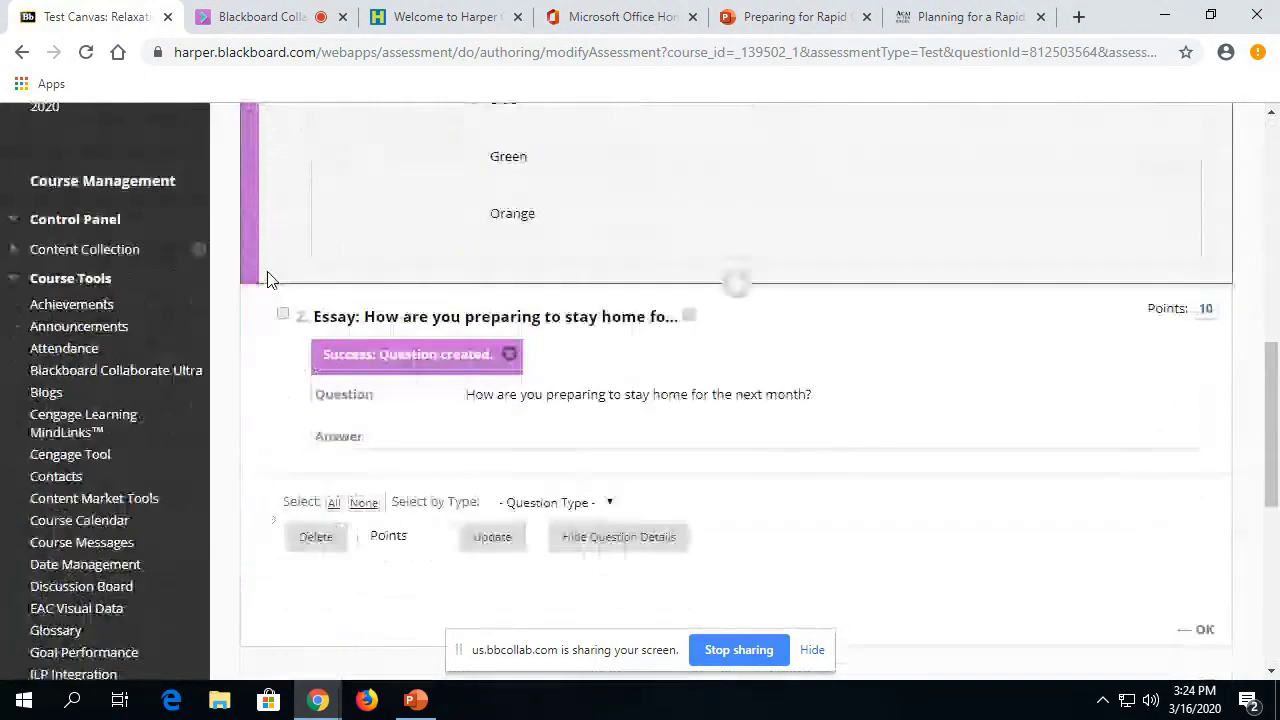
pyautogui.scroll(3, 443, 434)
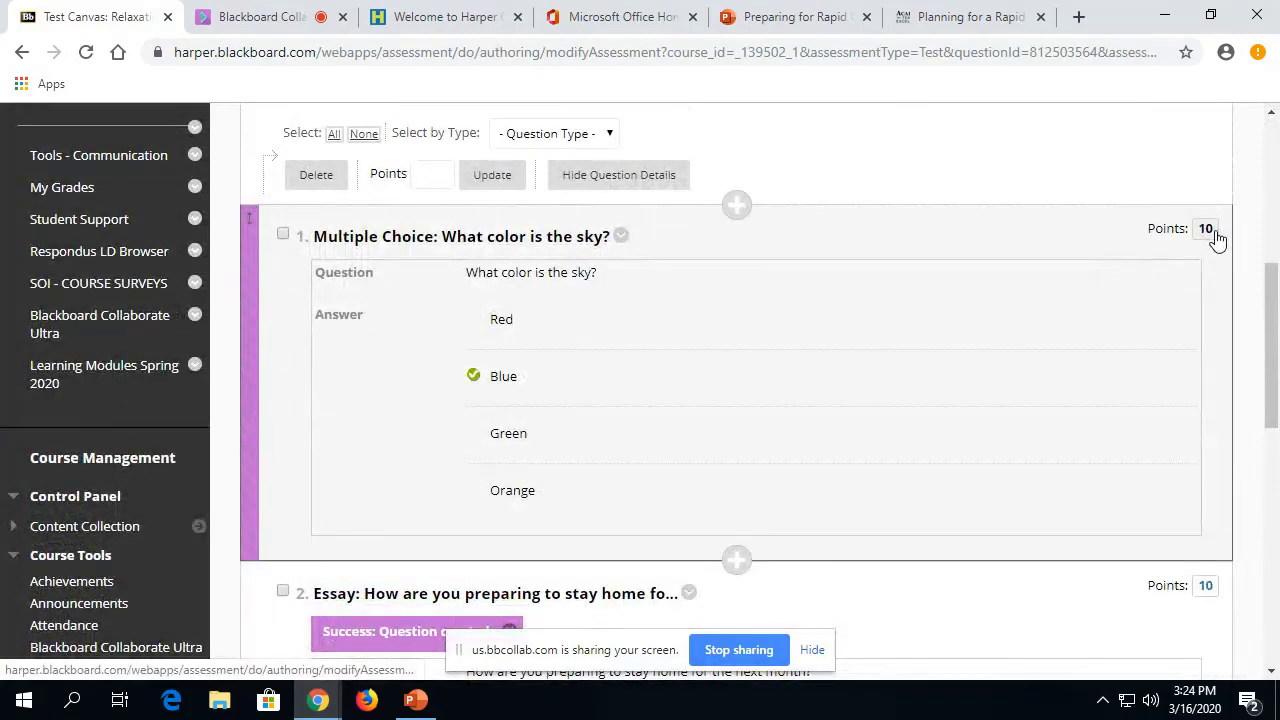
pyautogui.scroll(2, 560, 250)
pyautogui.scroll(2, 552, 278)
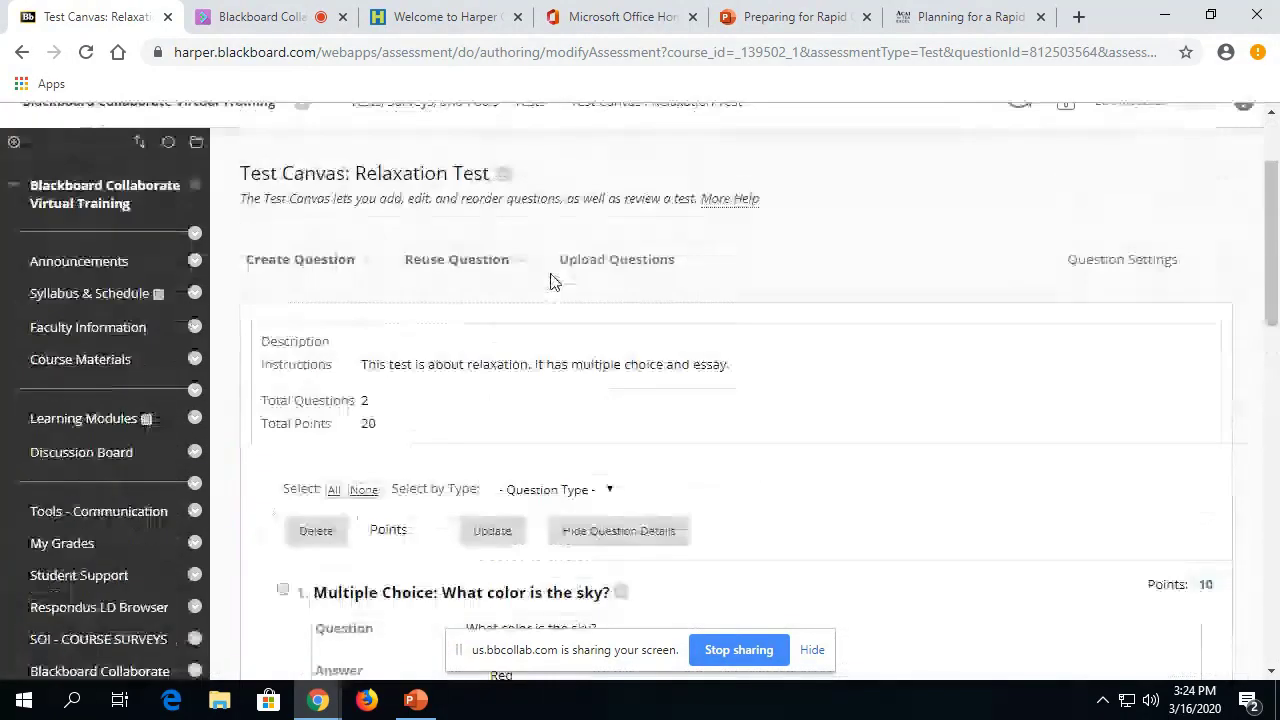
pyautogui.scroll(-2, 880, 420)
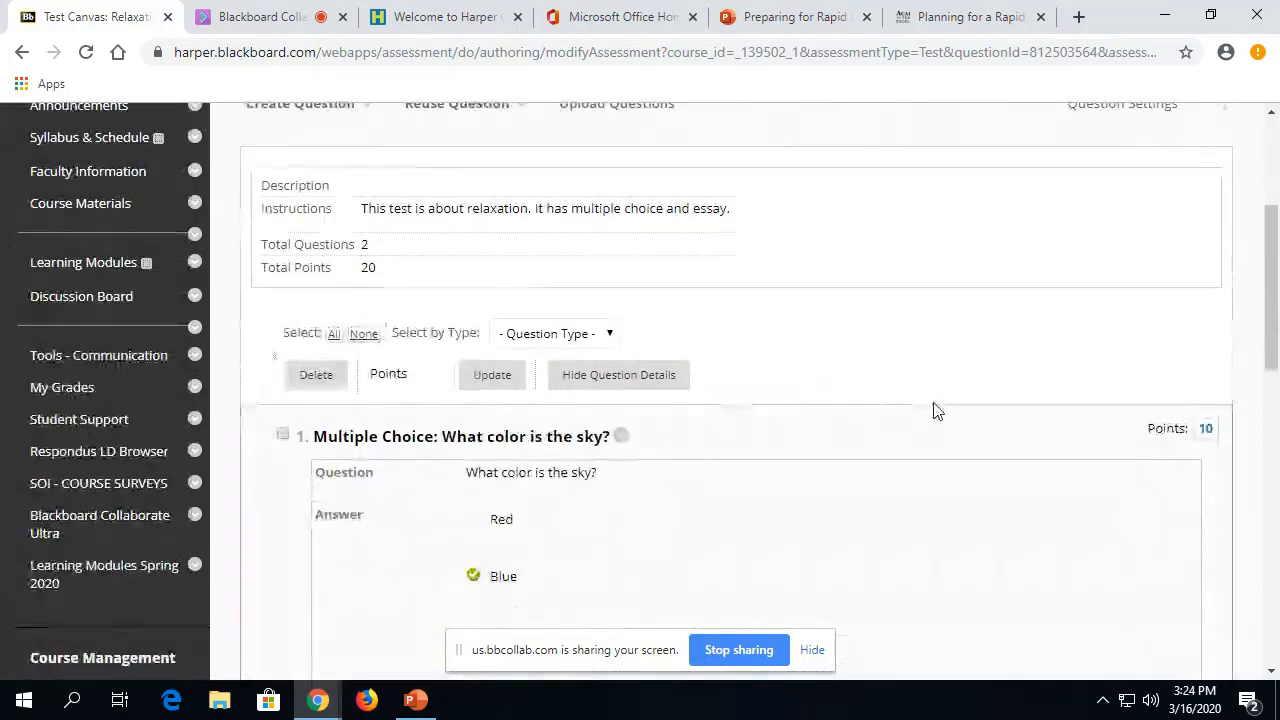
pyautogui.scroll(-1, 935, 410)
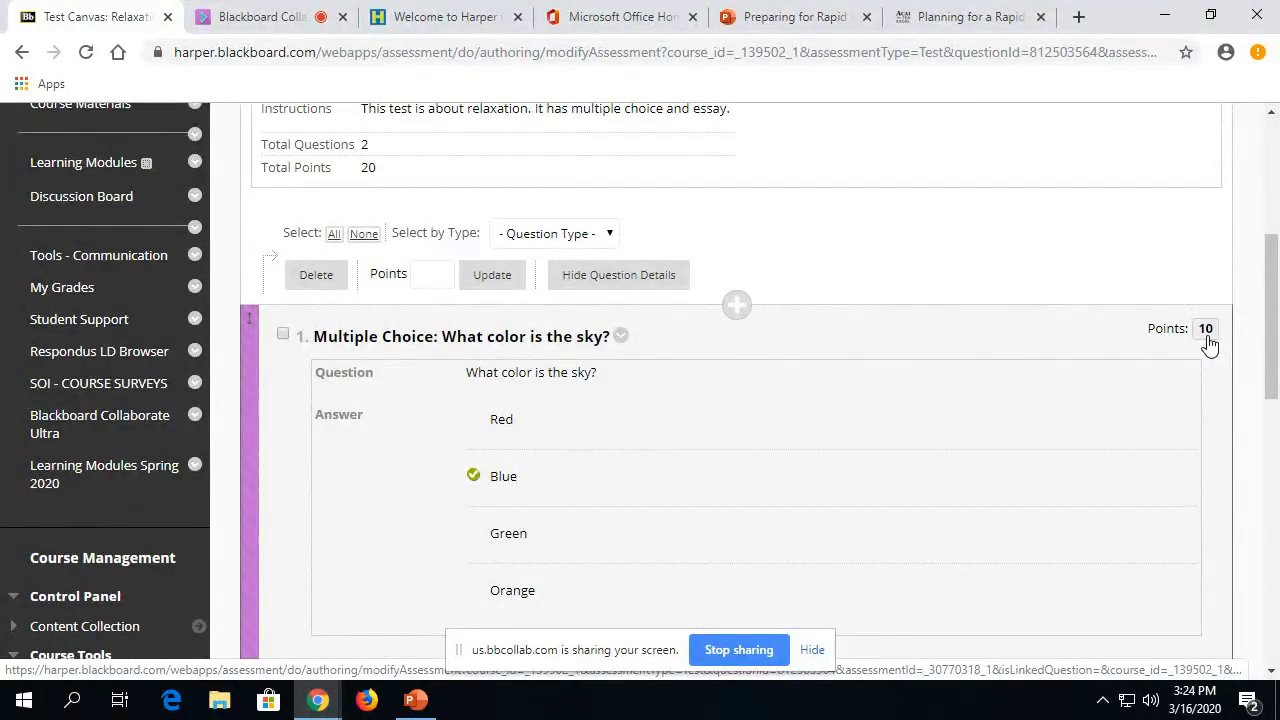
pyautogui.scroll(-3, 1195, 360)
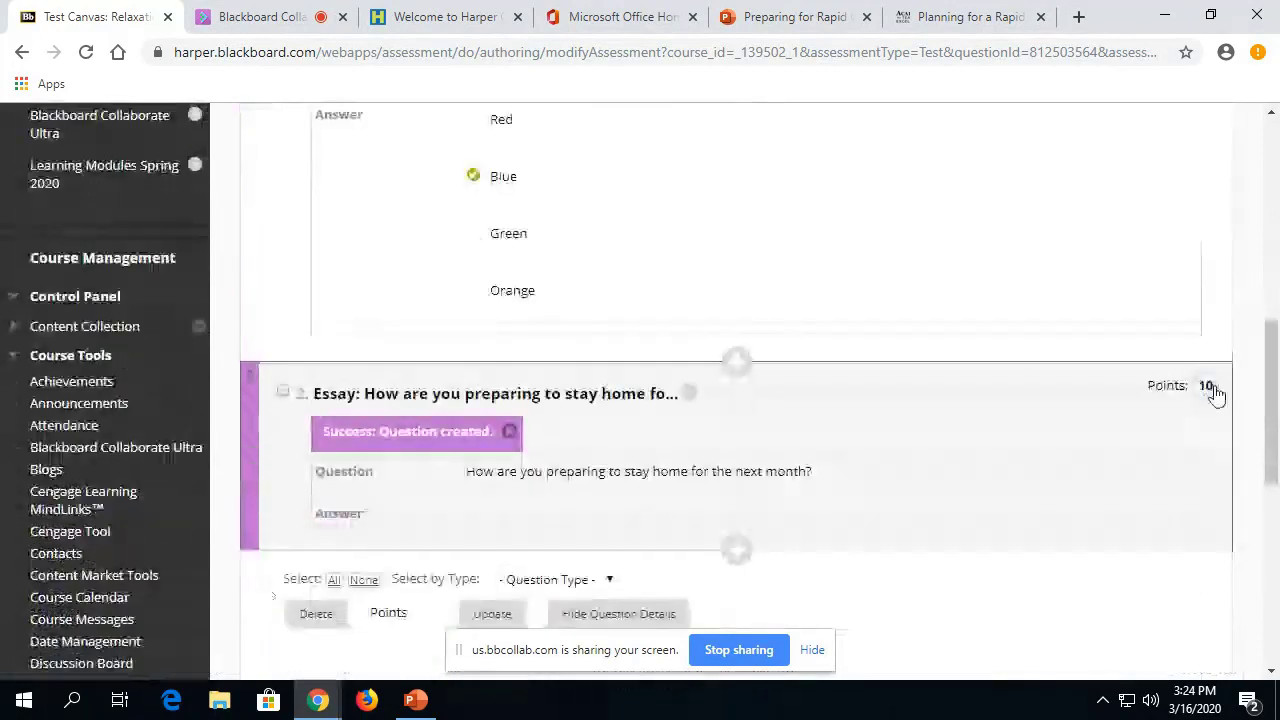
pyautogui.scroll(3, 1133, 397)
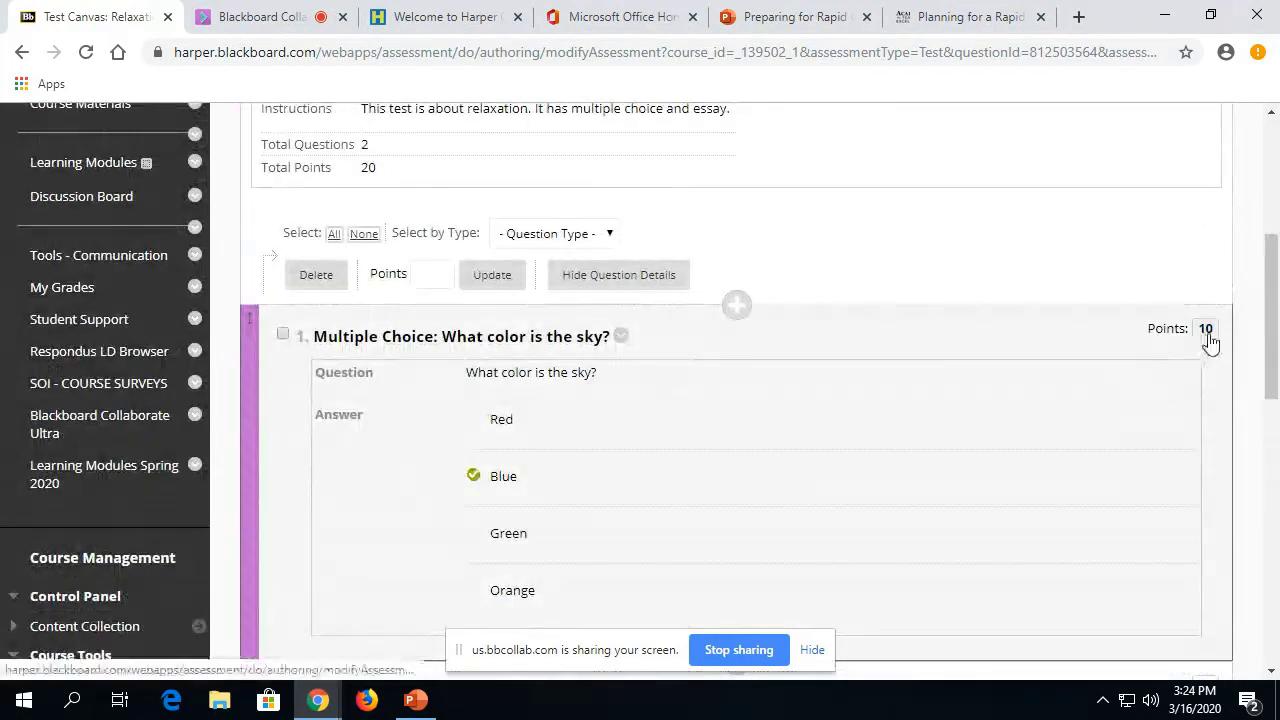
pyautogui.click(1207, 336)
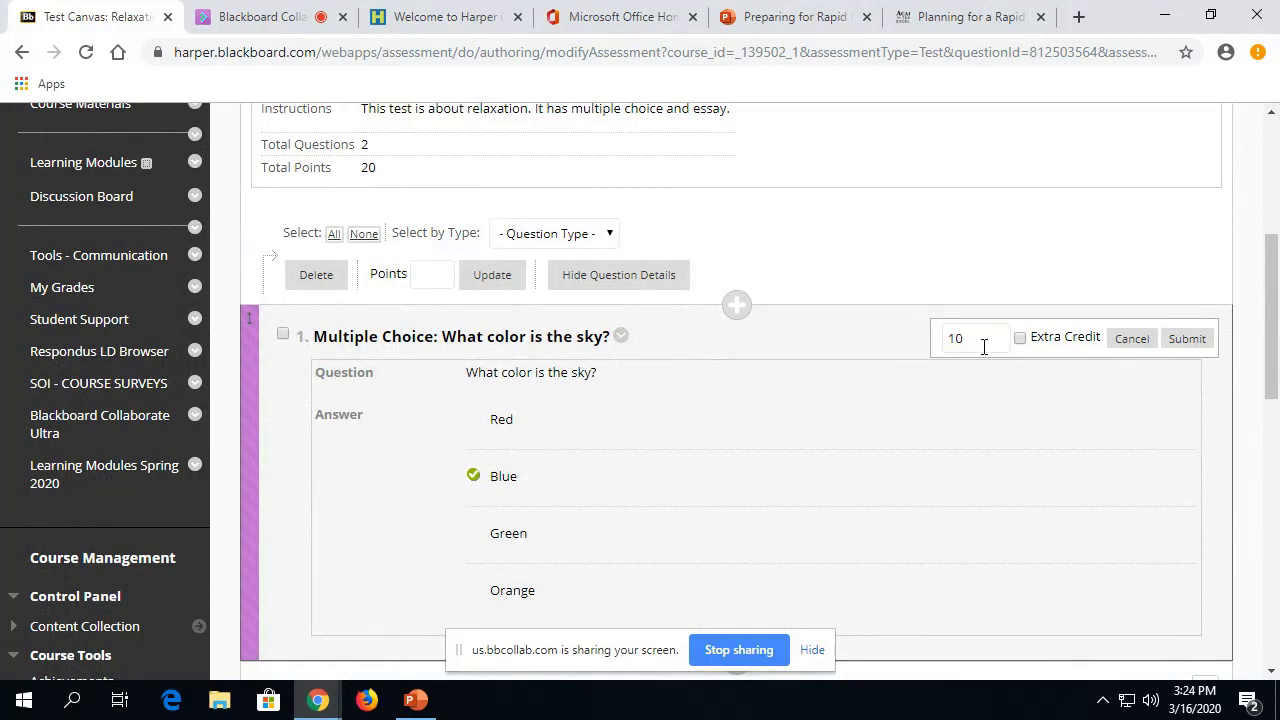
pyautogui.click(1187, 339)
pyautogui.scroll(-4, 940, 375)
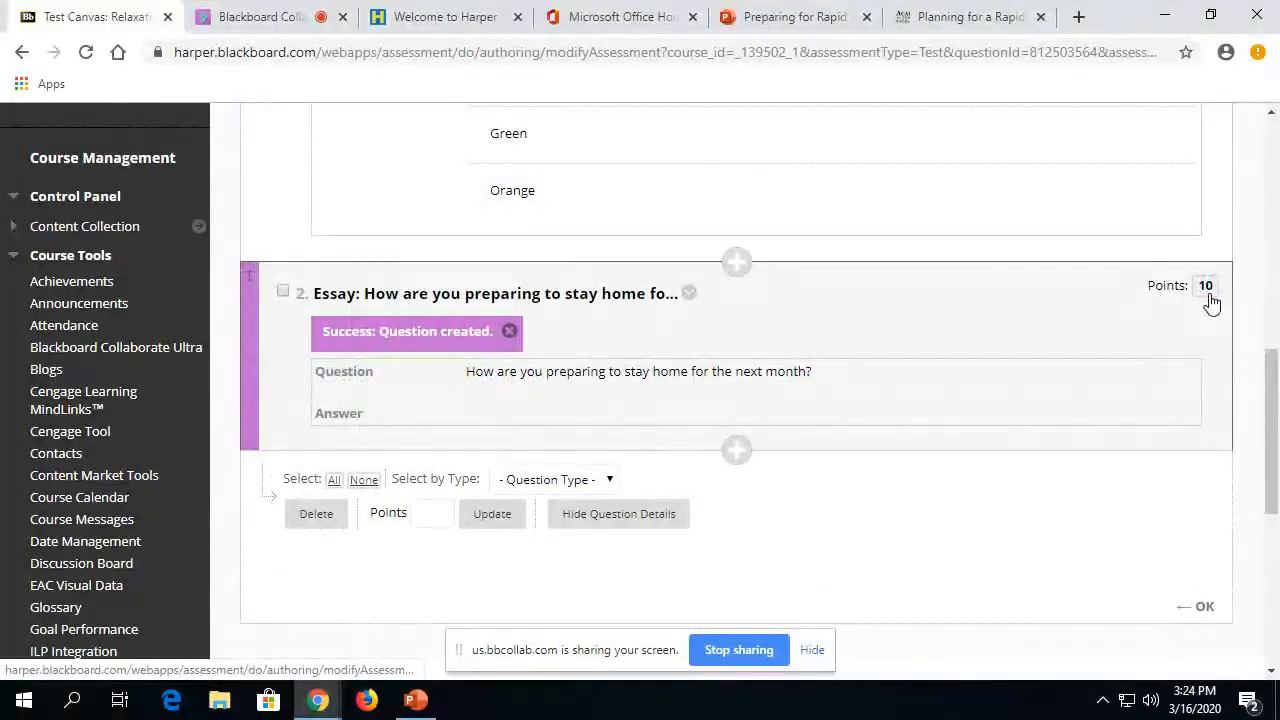
pyautogui.scroll(4, 1143, 374)
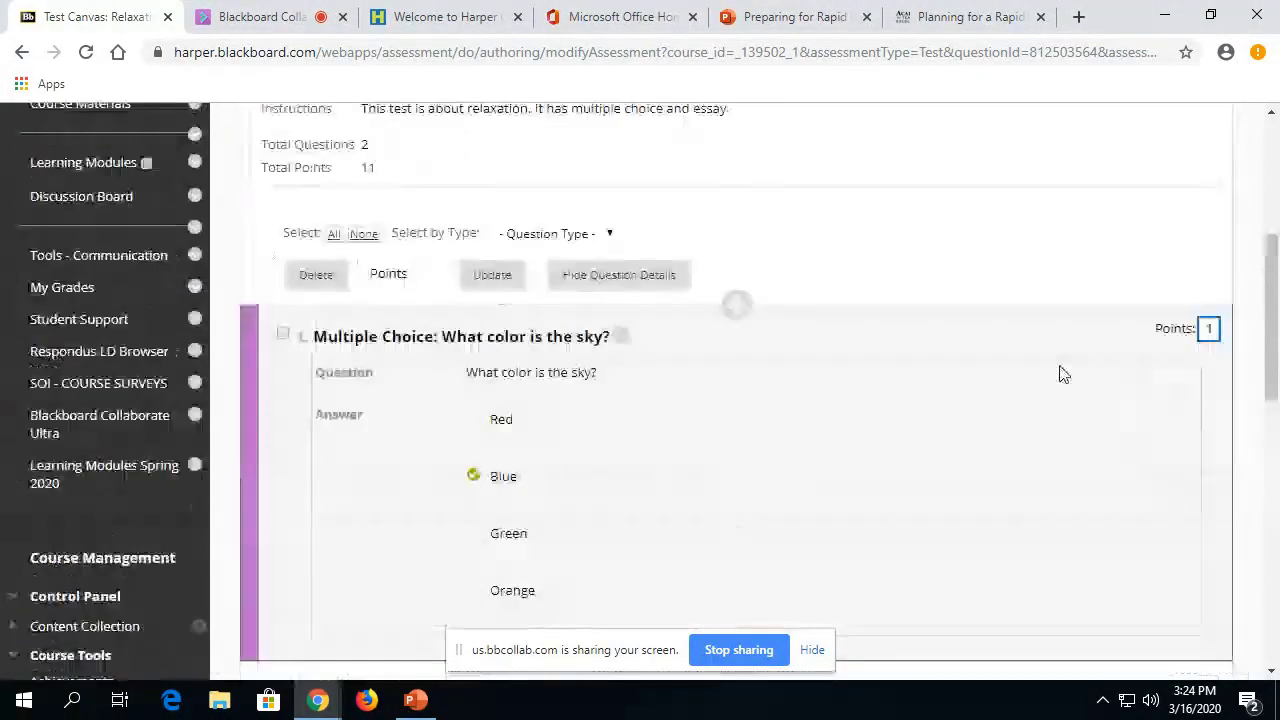
pyautogui.scroll(-5, 840, 410)
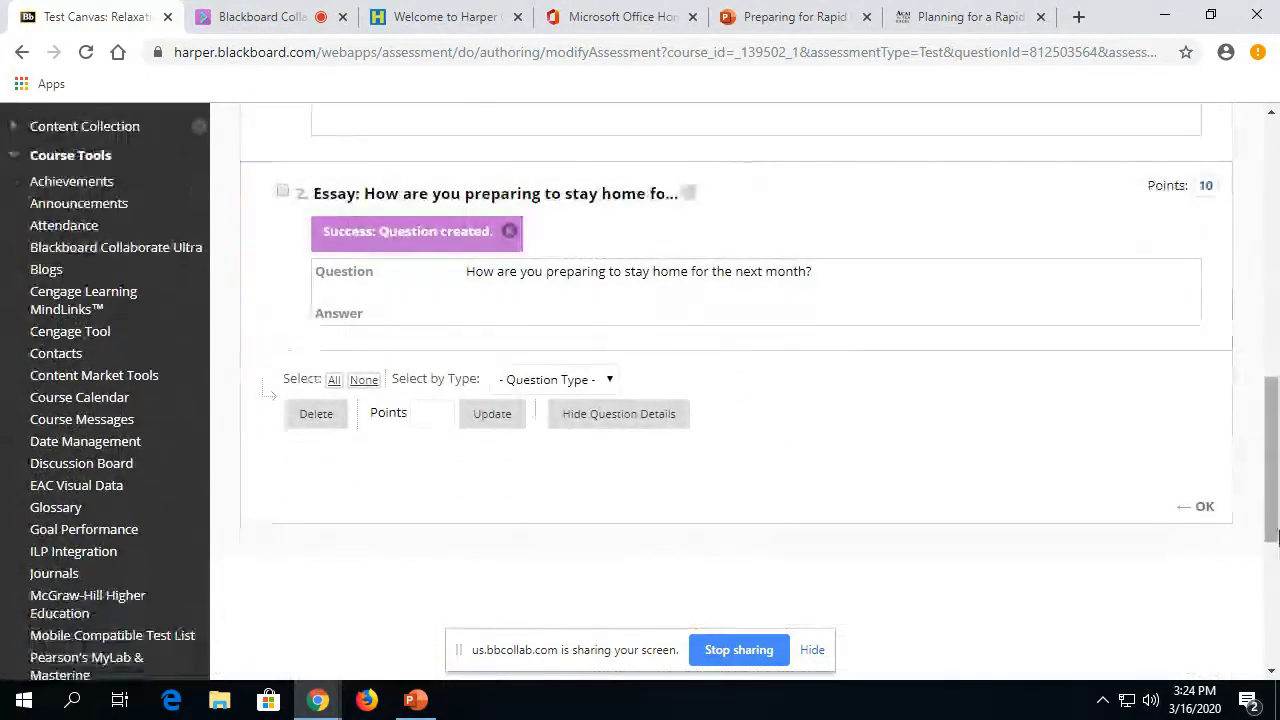
pyautogui.click(1187, 514)
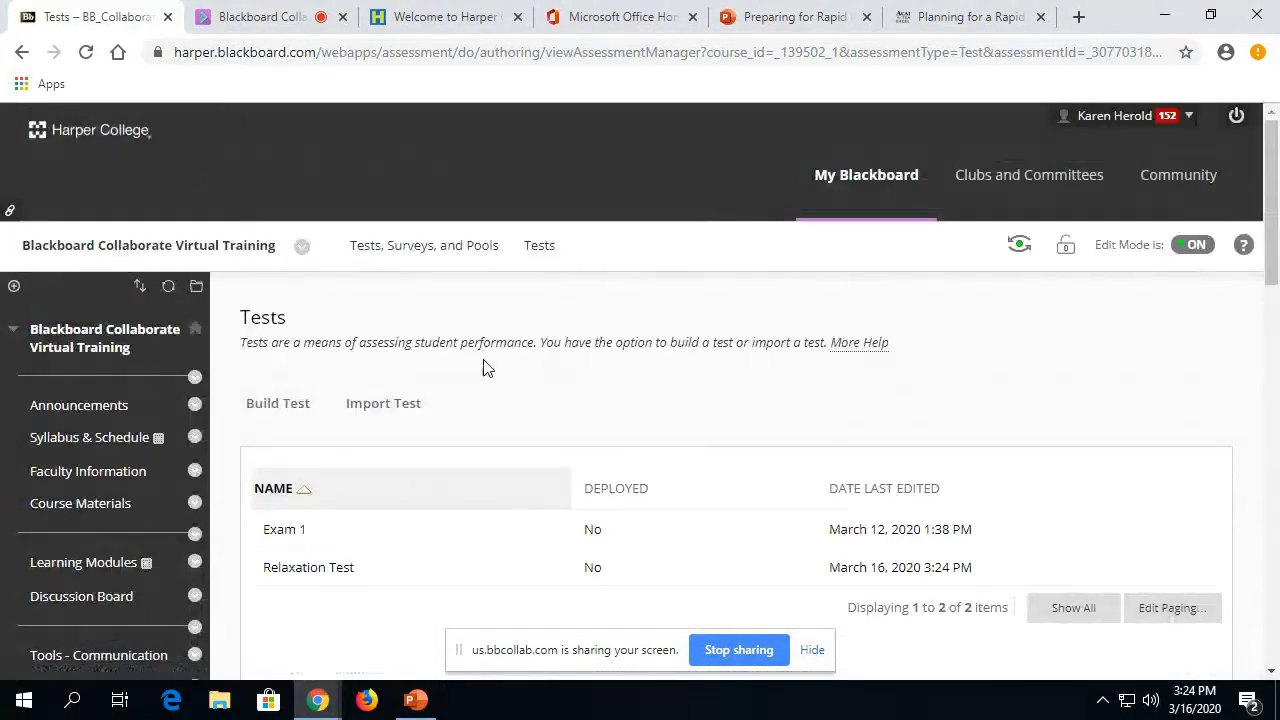
pyautogui.scroll(-3, 409, 386)
pyautogui.scroll(-3, 147, 472)
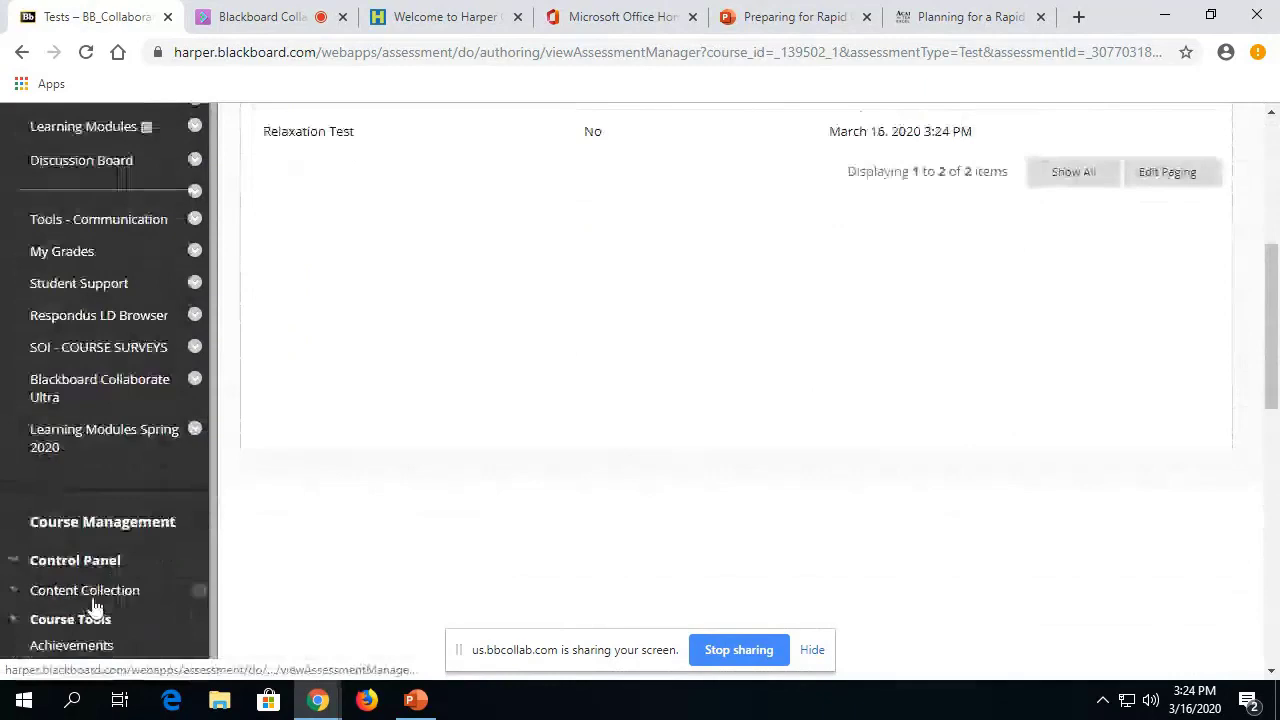
pyautogui.scroll(4, 523, 549)
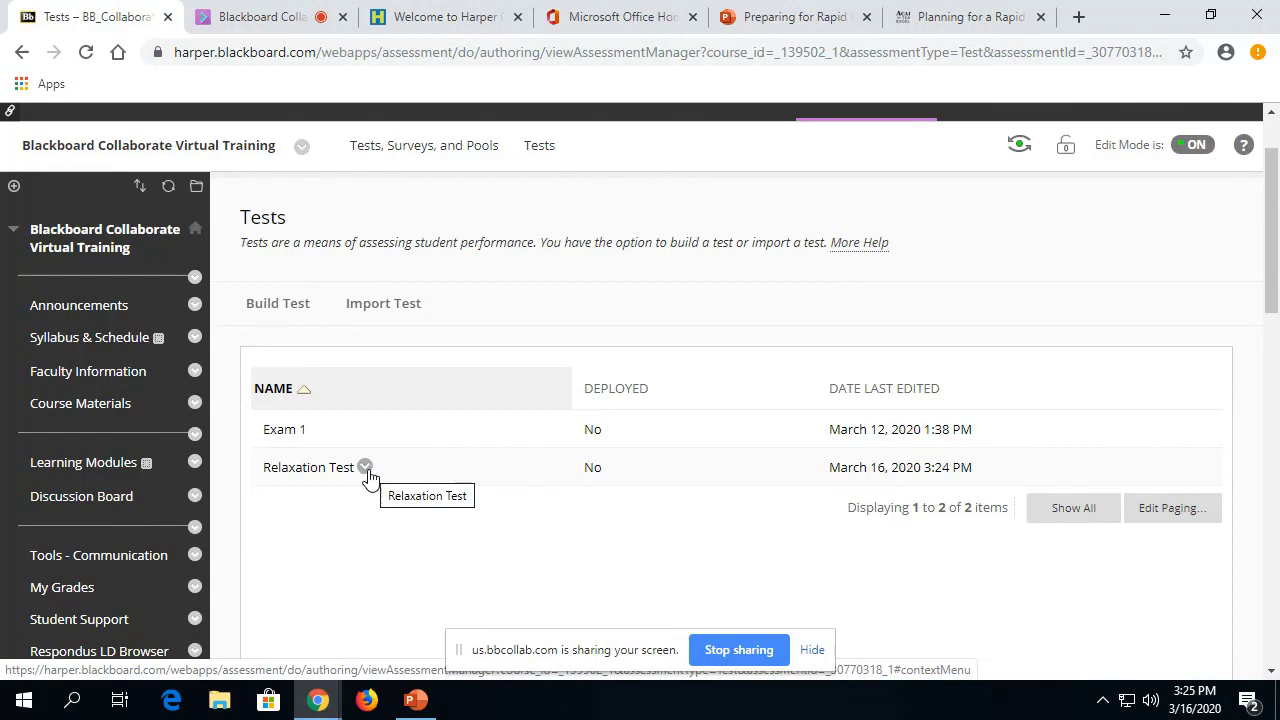
# Step: Open the Relaxation Test in the Test Canvas for editing
pyautogui.click(365, 467)
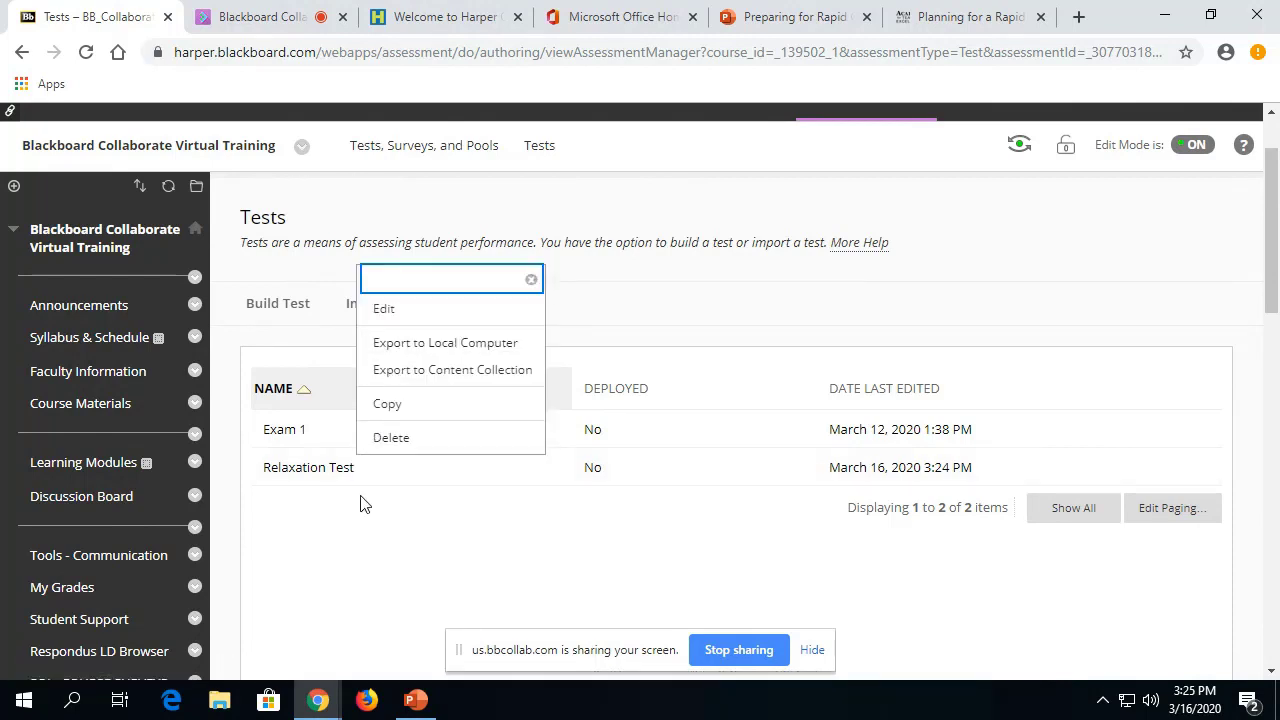
pyautogui.click(410, 318)
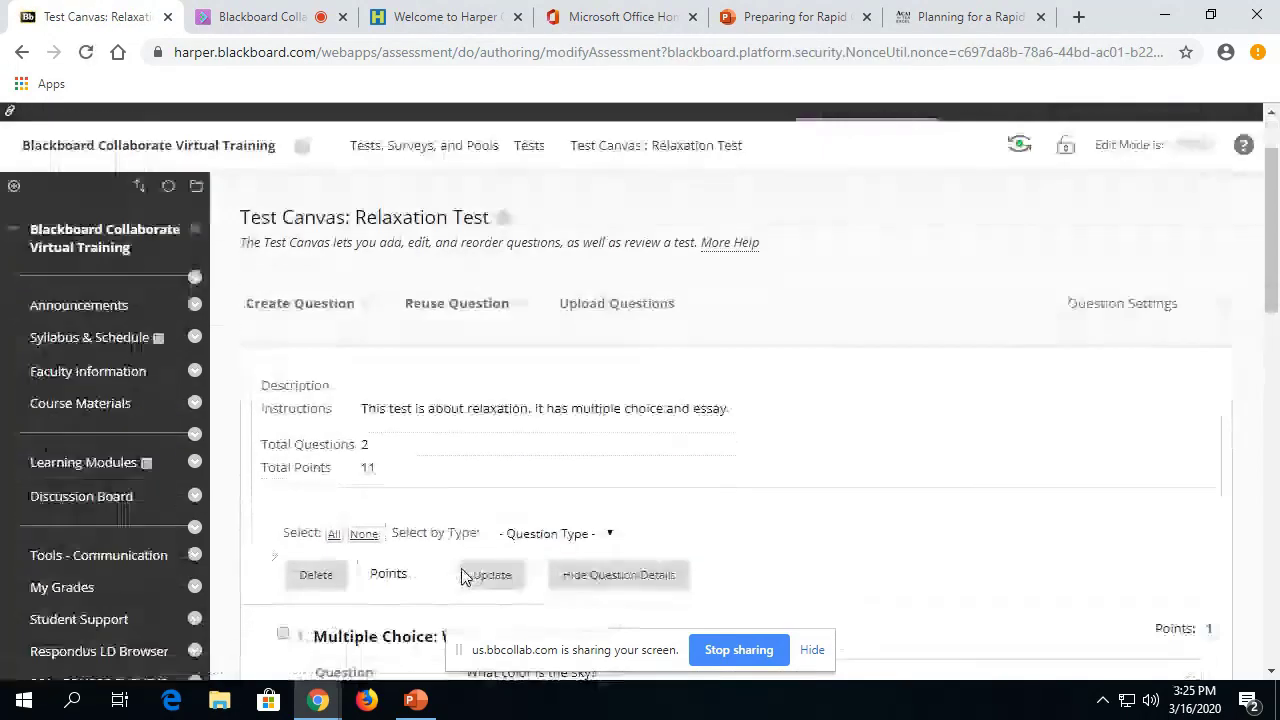
pyautogui.scroll(-4, 335, 508)
pyautogui.scroll(4, 323, 500)
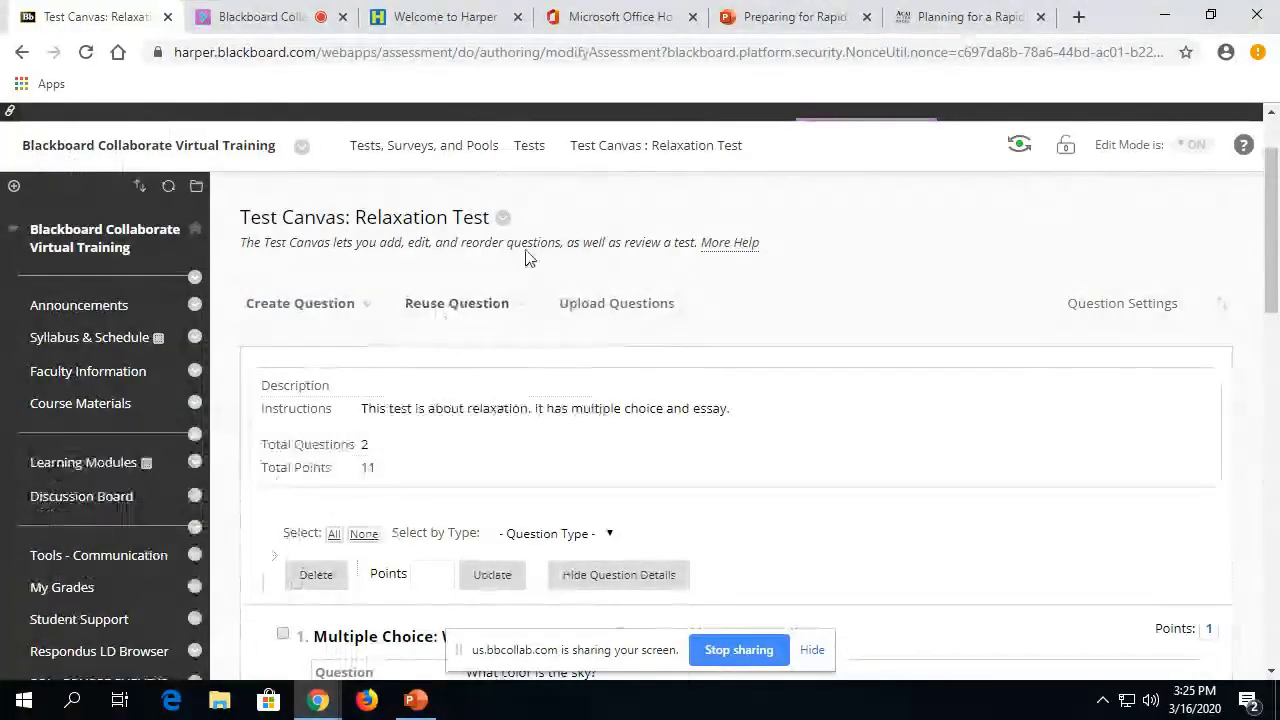
# Step: Save the Relaxation Test questions and go back to the Tests list beside Exam 1
pyautogui.click(503, 219)
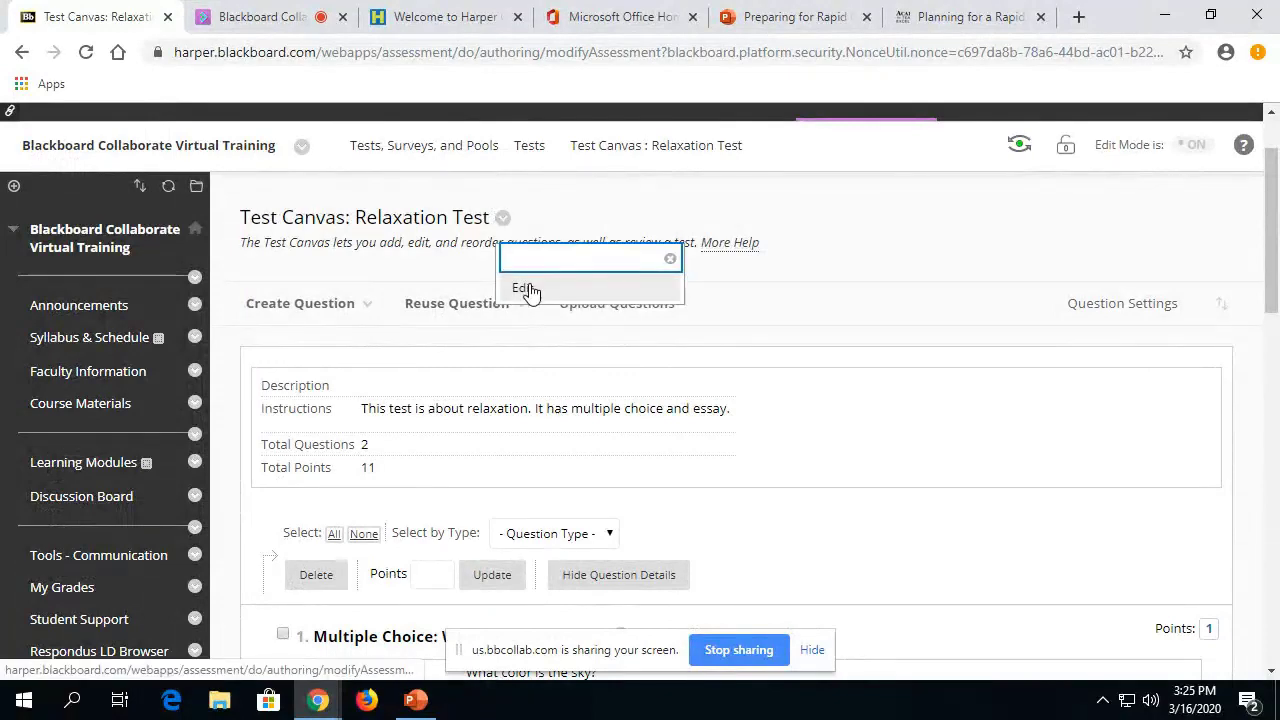
pyautogui.click(320, 279)
pyautogui.scroll(-10, 1160, 643)
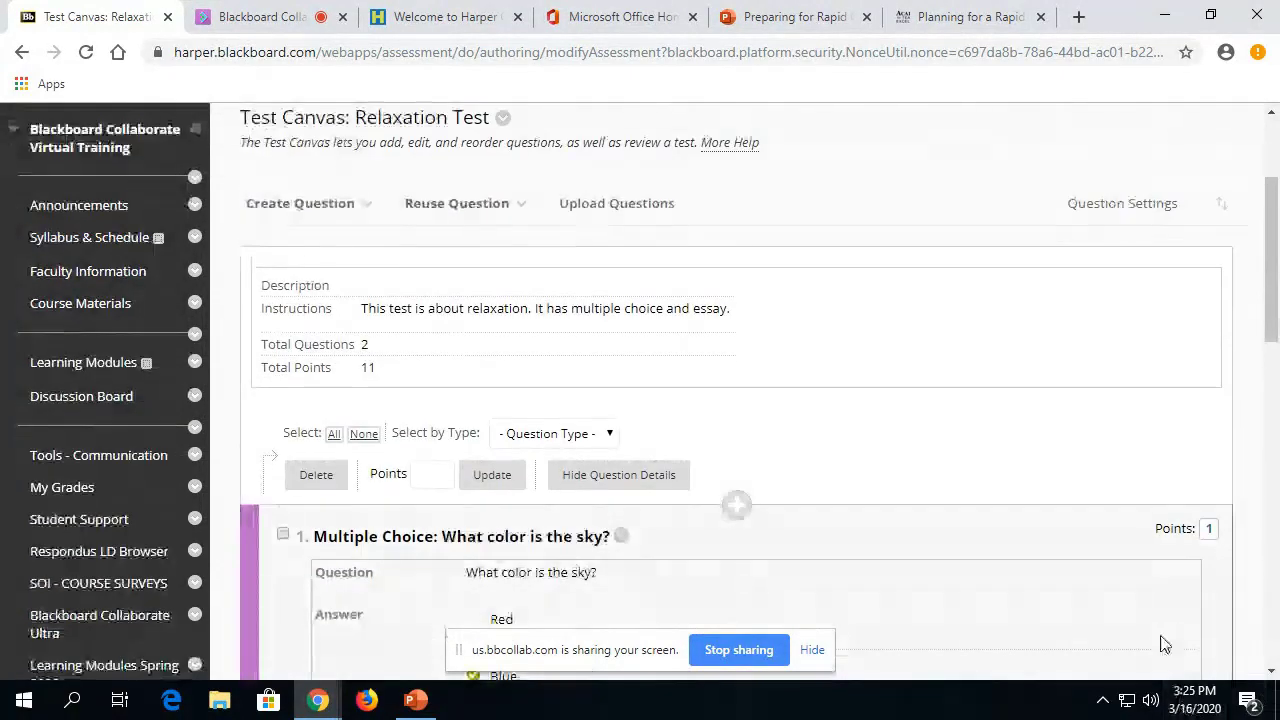
pyautogui.click(1196, 266)
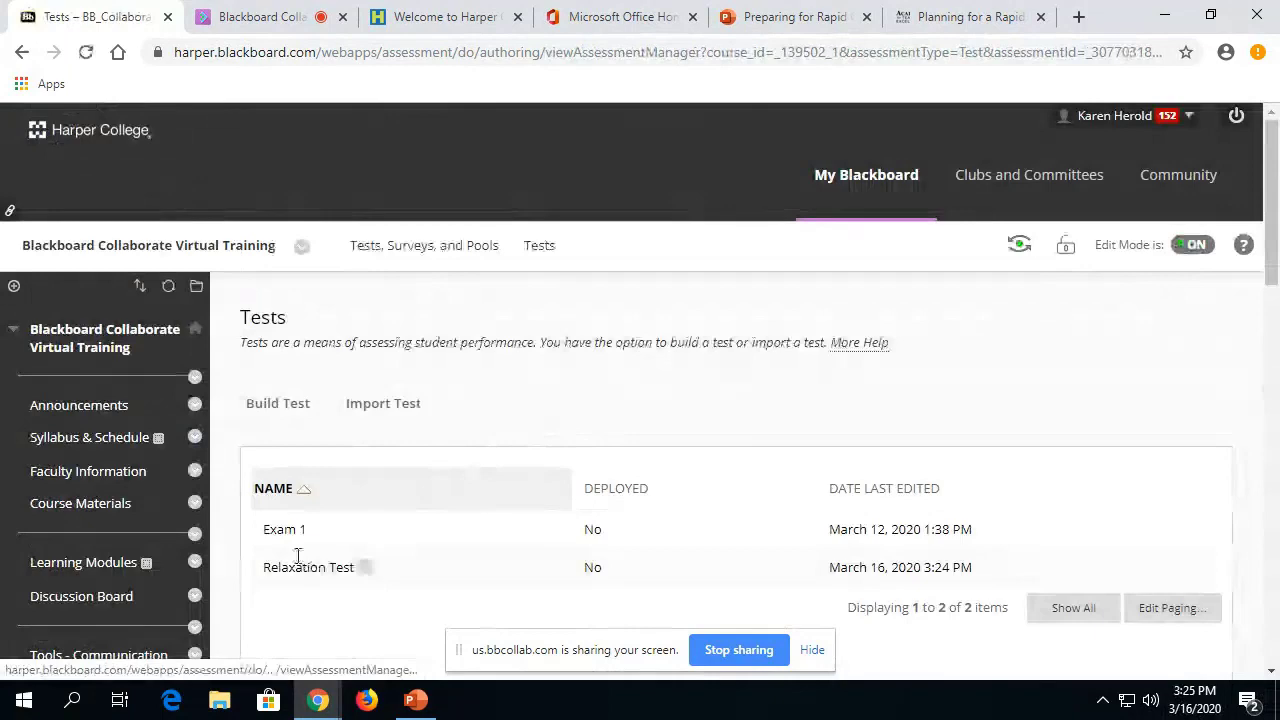
pyautogui.scroll(-2, 239, 450)
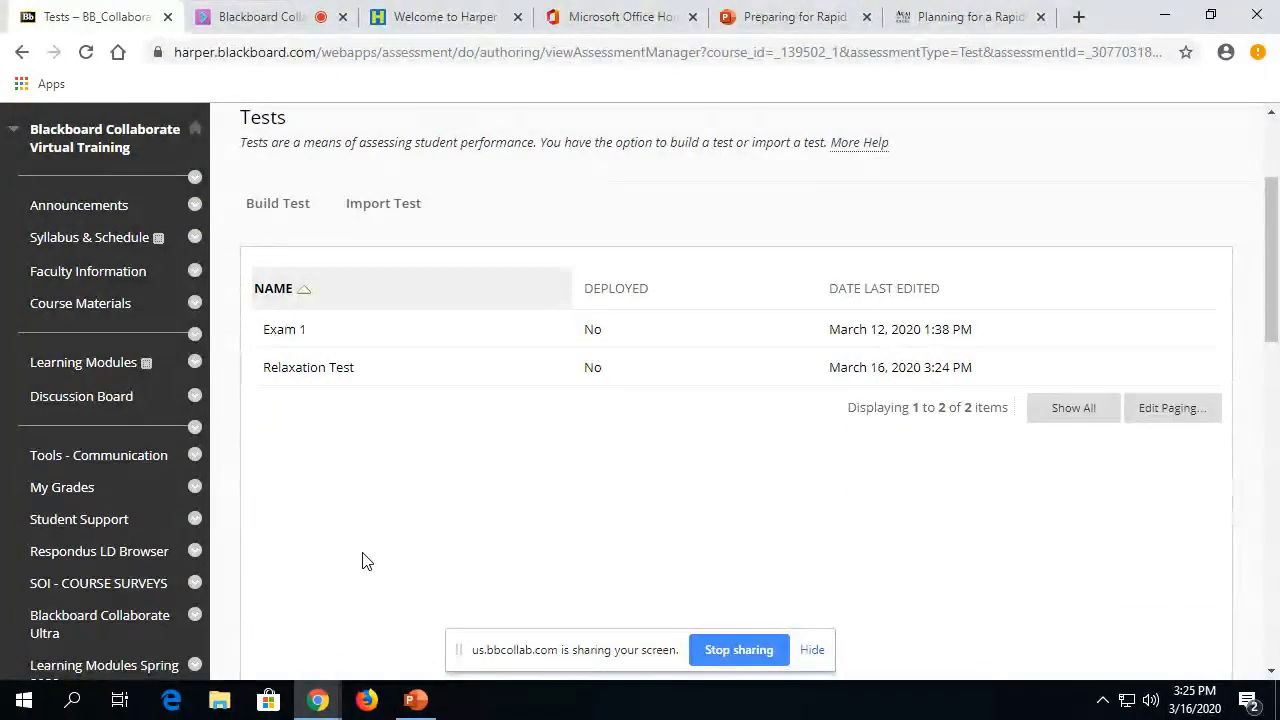
pyautogui.scroll(2, 363, 561)
pyautogui.scroll(-2, 354, 554)
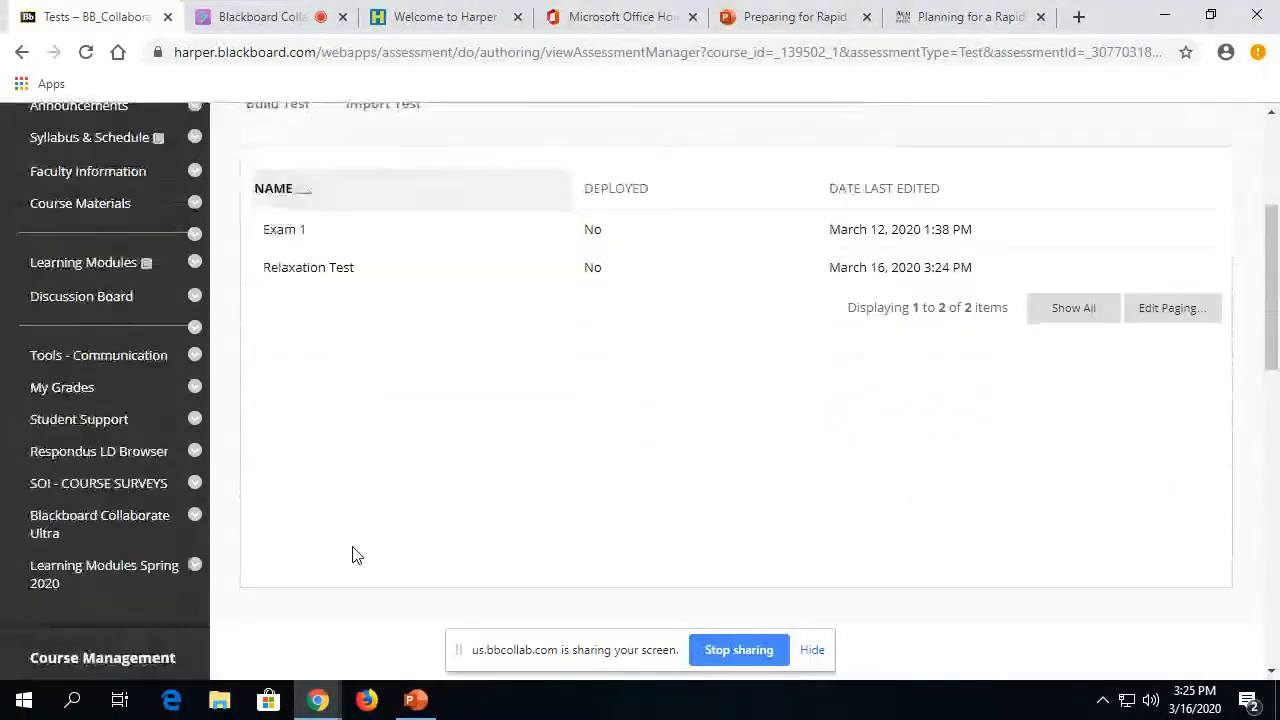
pyautogui.scroll(1, 320, 553)
# Step: Go to the MARCH 16 - MARCH 22 week folder in Learning Modules Spring 2020
pyautogui.scroll(-1, 308, 552)
pyautogui.click(55, 570)
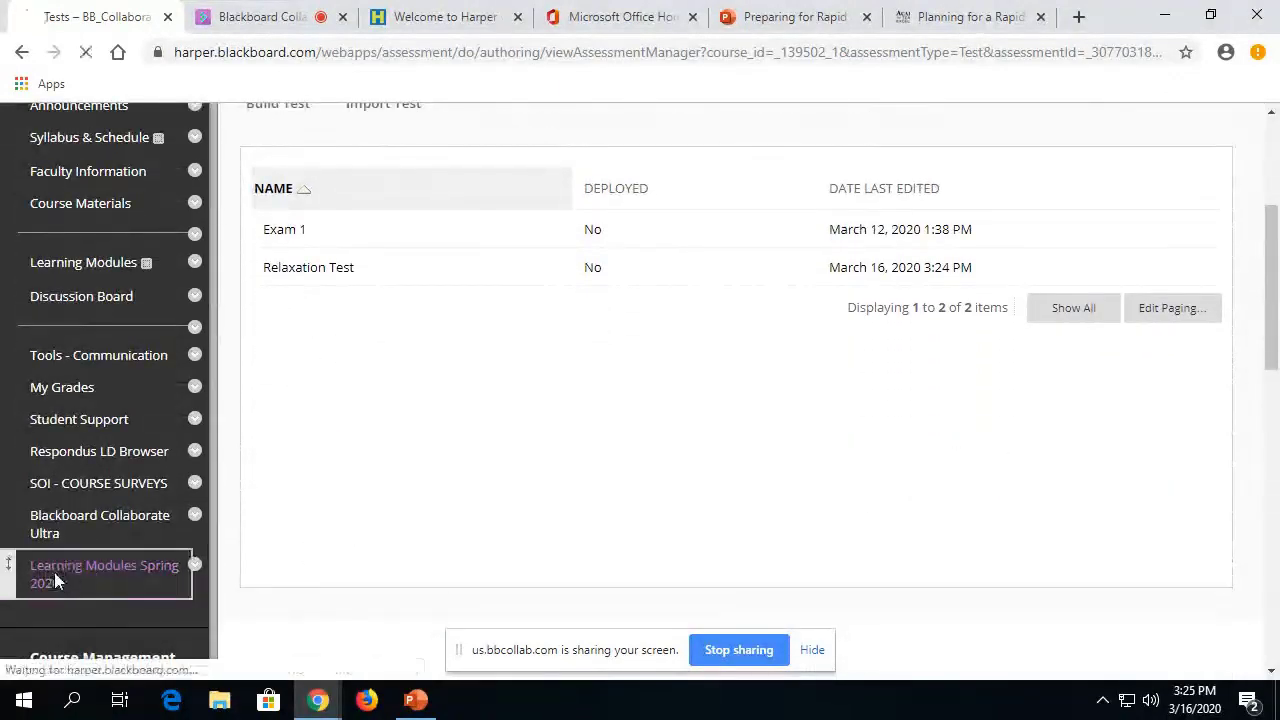
pyautogui.scroll(-2, 476, 503)
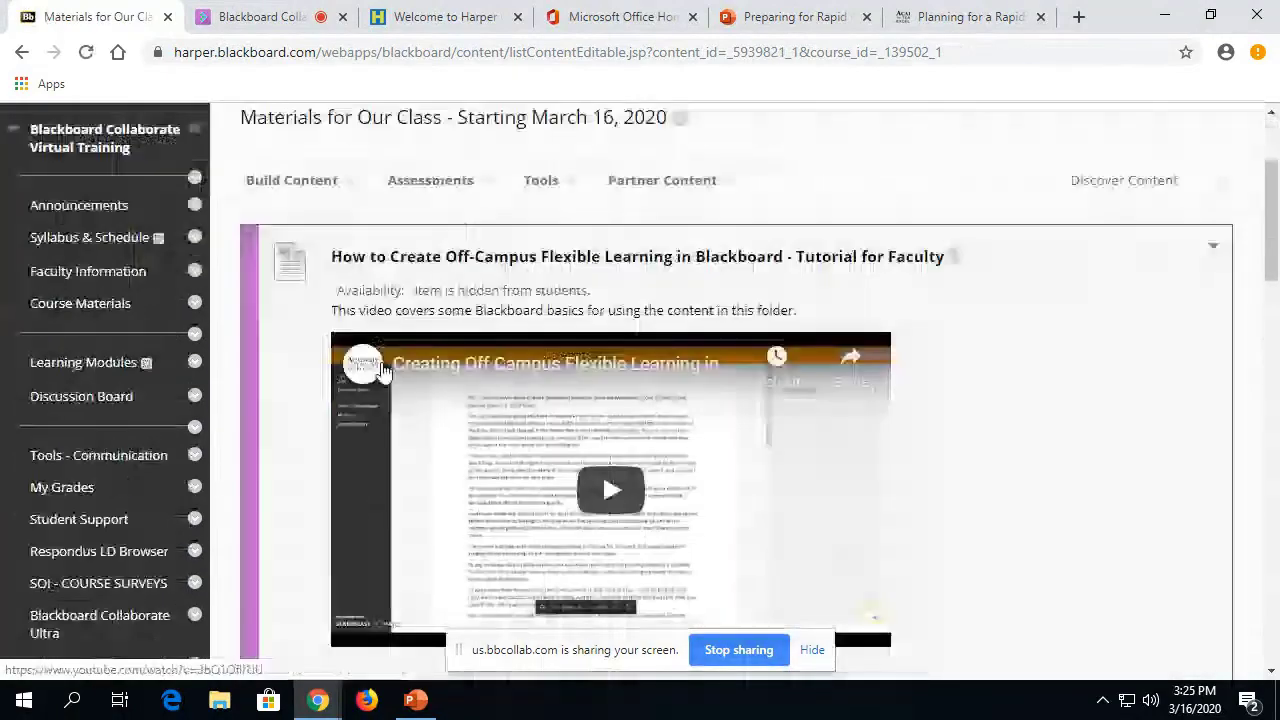
pyautogui.scroll(-6, 371, 372)
pyautogui.click(405, 349)
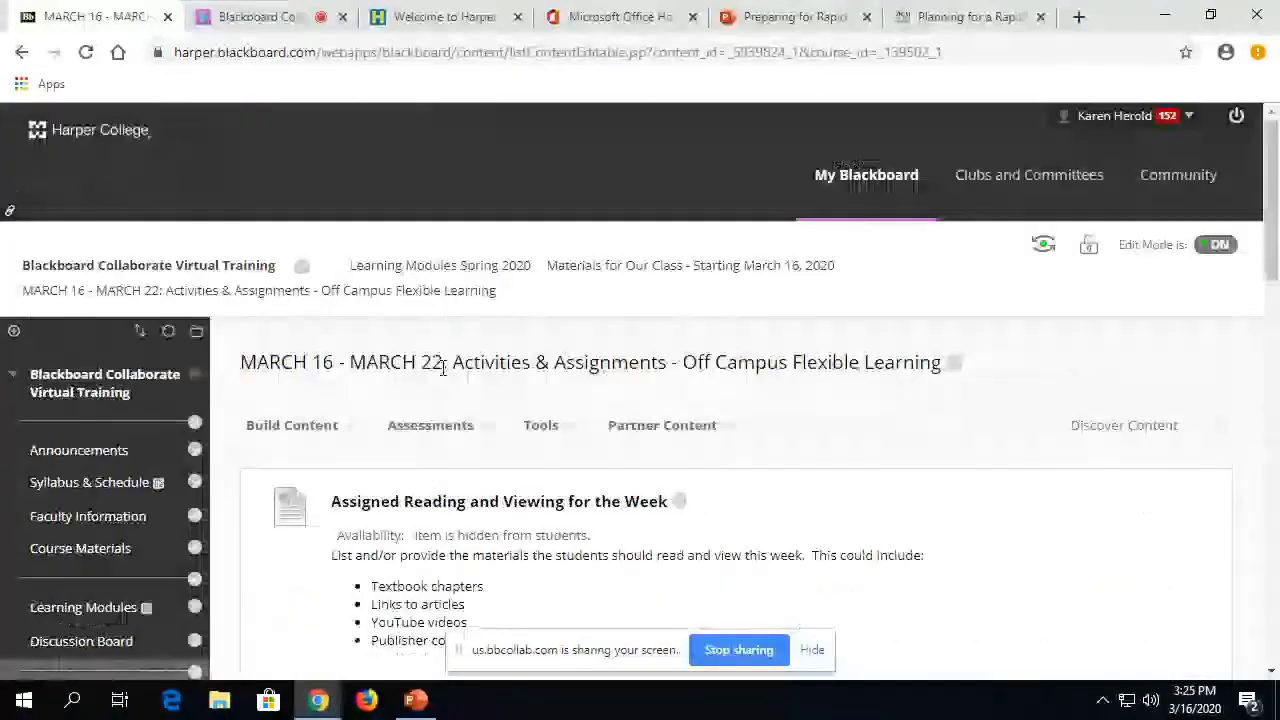
# Step: Add the existing Relaxation Test to the folder through Assessments > Test
pyautogui.click(378, 418)
pyautogui.scroll(-2, 375, 413)
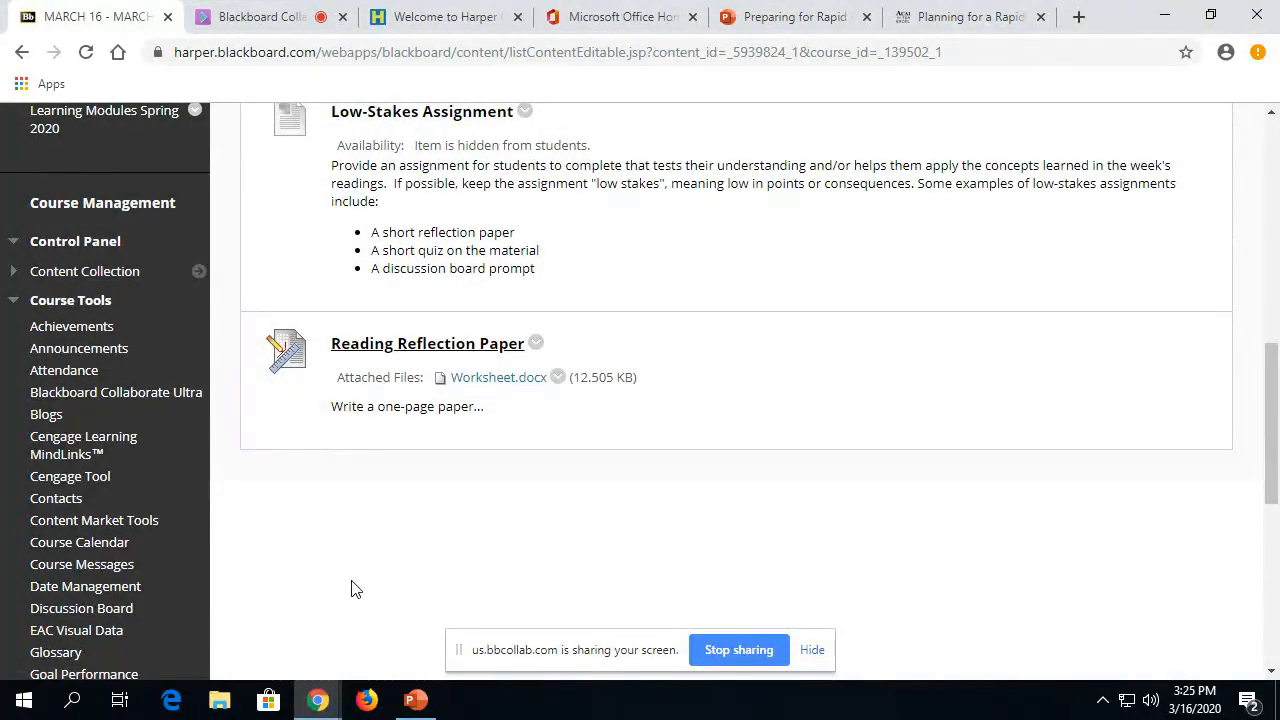
pyautogui.scroll(6, 351, 589)
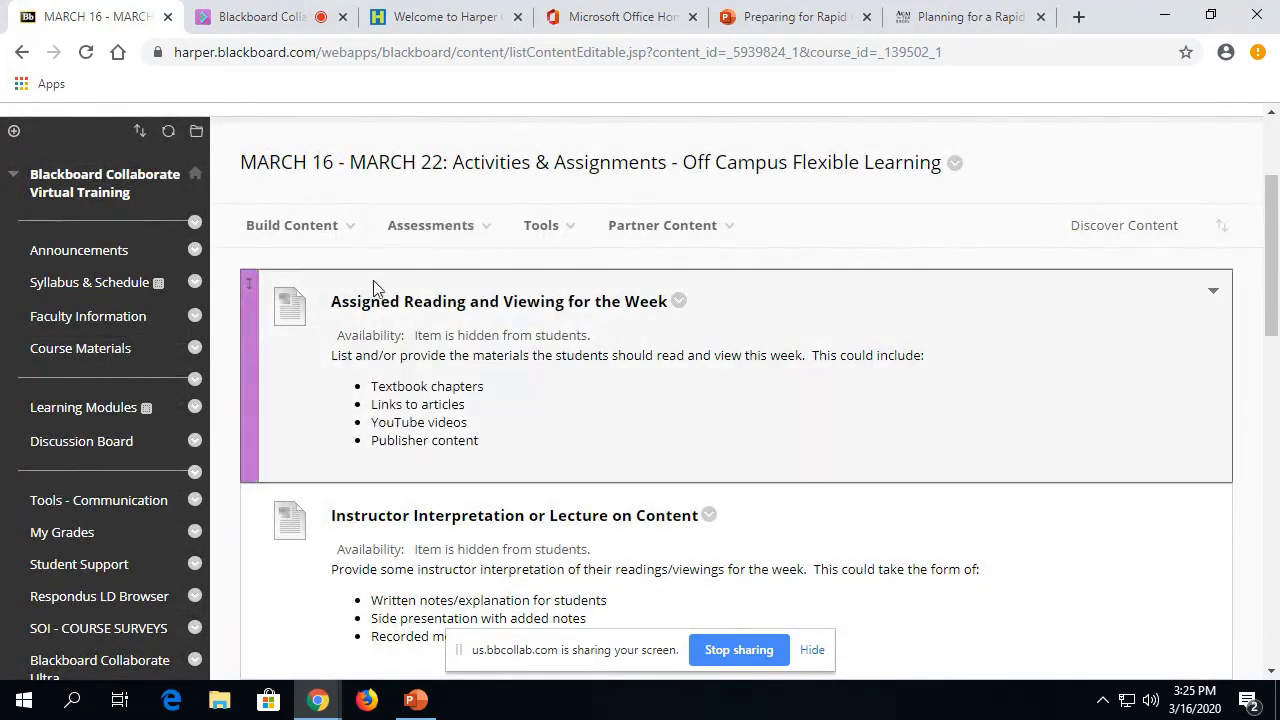
pyautogui.moveTo(423, 230)
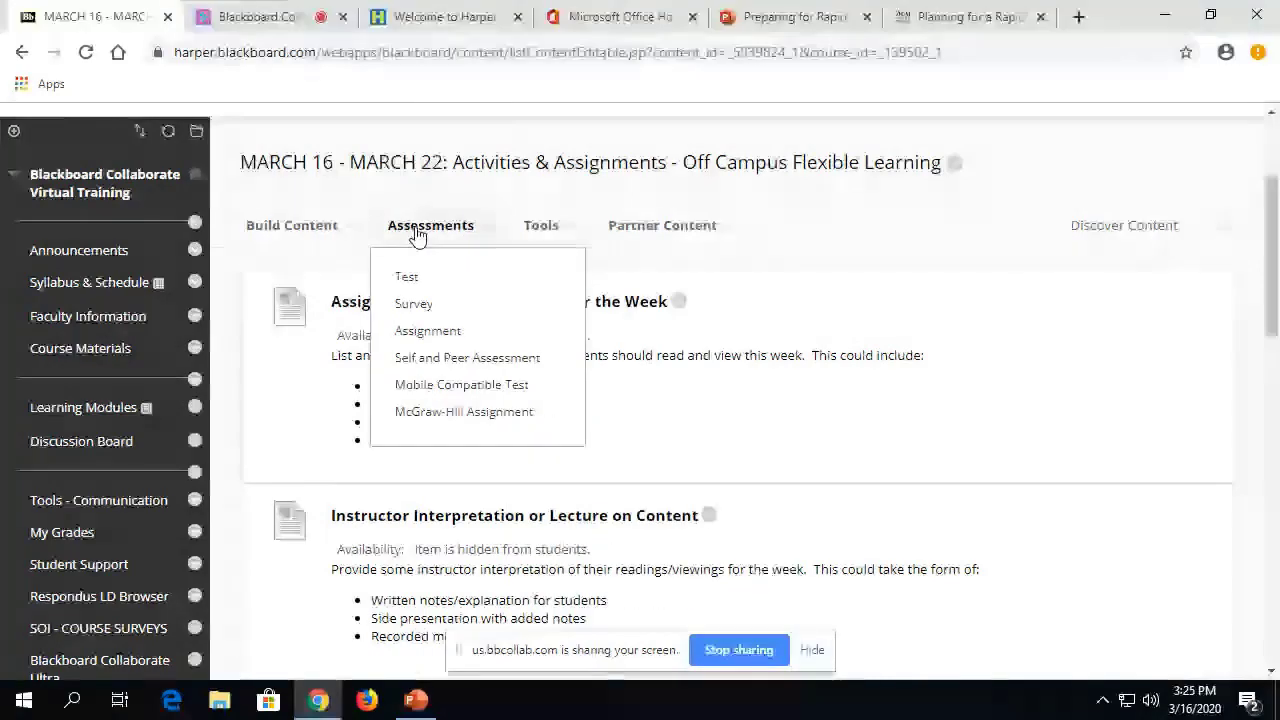
pyautogui.click(444, 285)
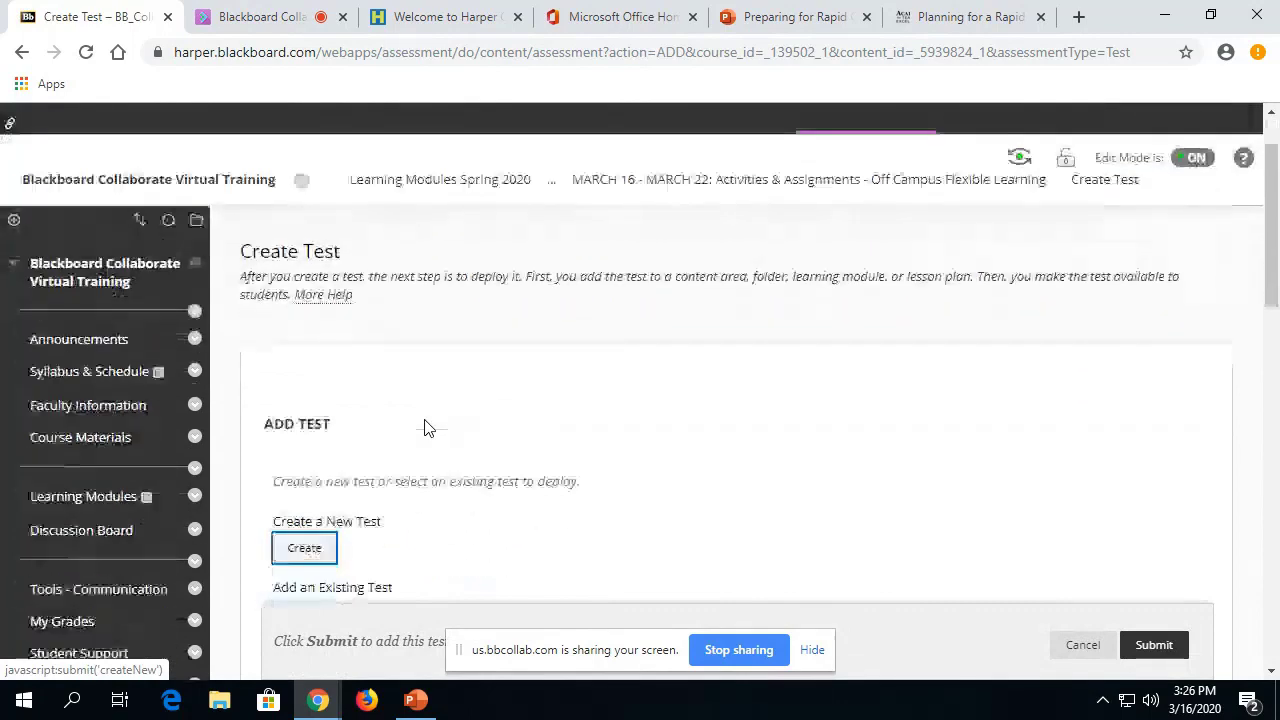
pyautogui.scroll(-4, 430, 428)
pyautogui.scroll(1, 512, 390)
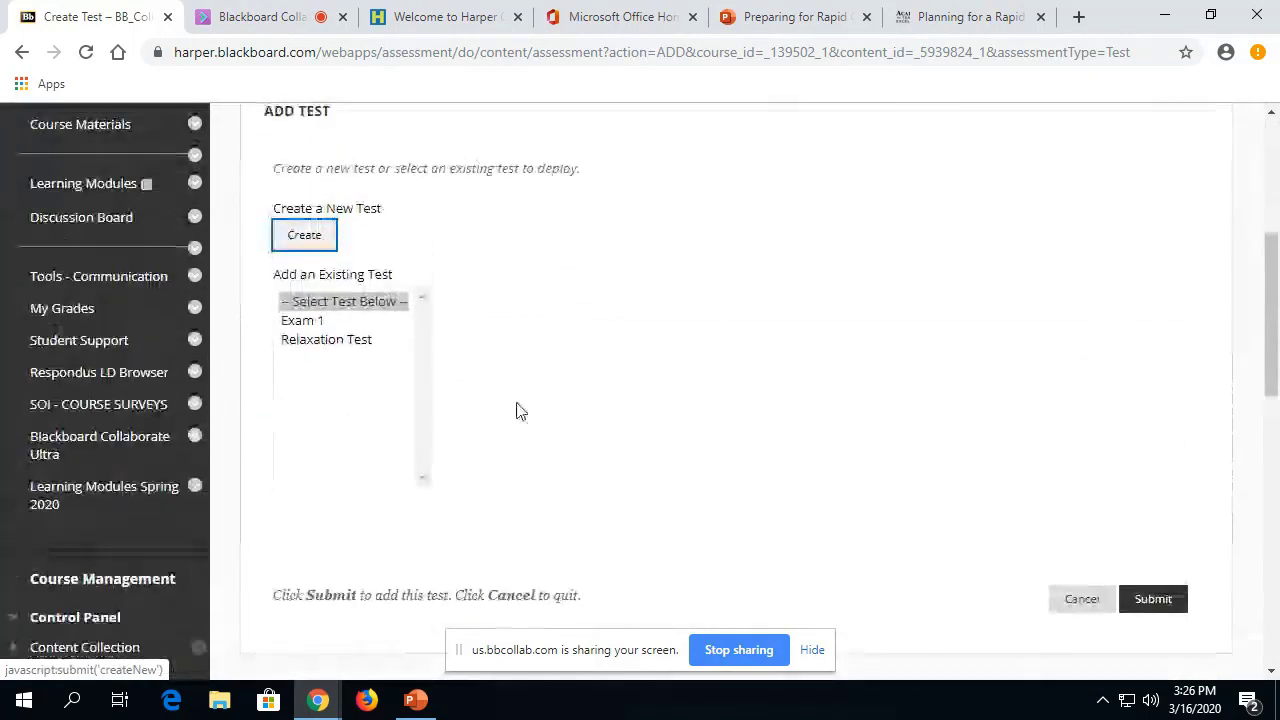
pyautogui.click(305, 343)
pyautogui.scroll(-1, 786, 324)
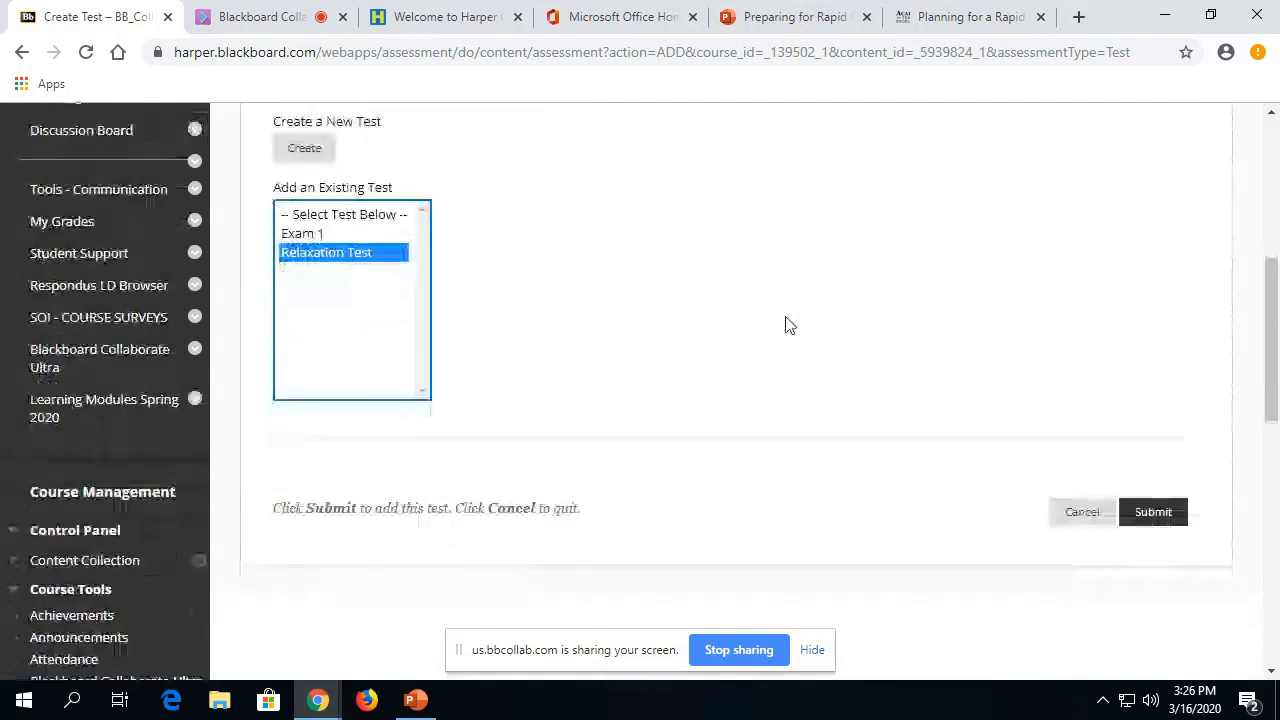
pyautogui.click(1165, 515)
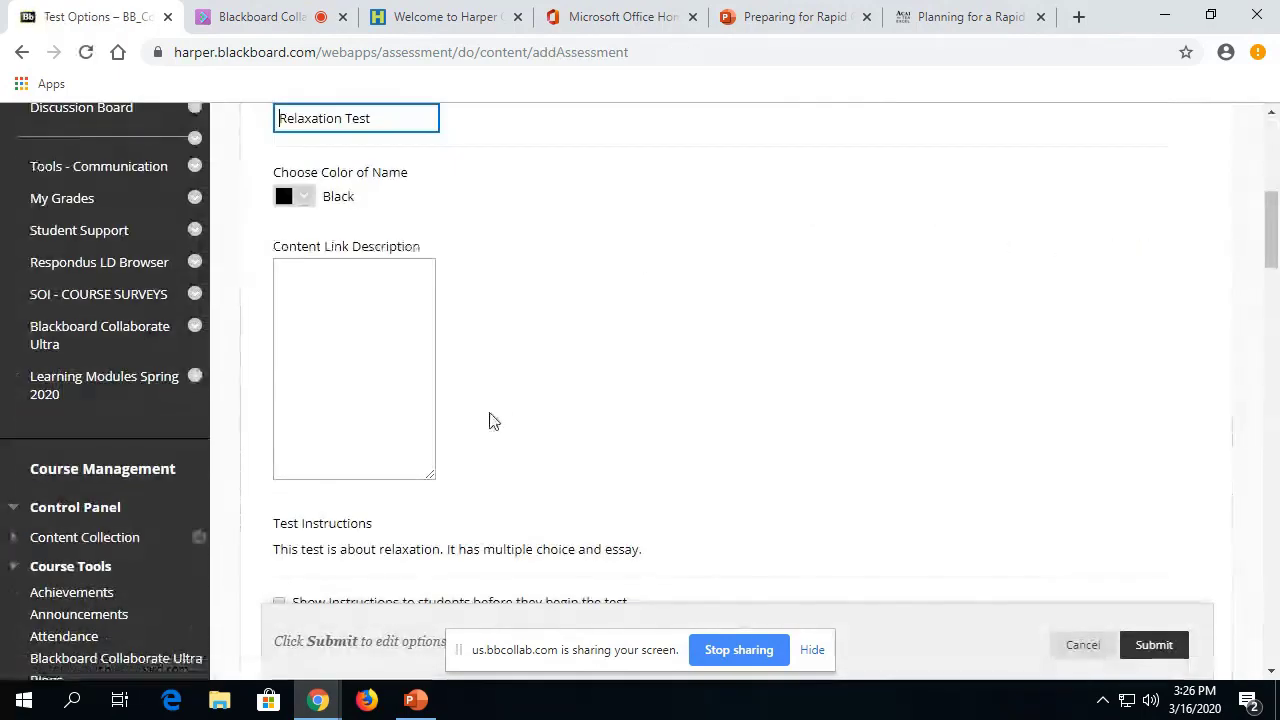
# Step: Enter the link description 'Click the link above to start the test. You will have 30 minutes to complete it.'
pyautogui.scroll(3, 500, 422)
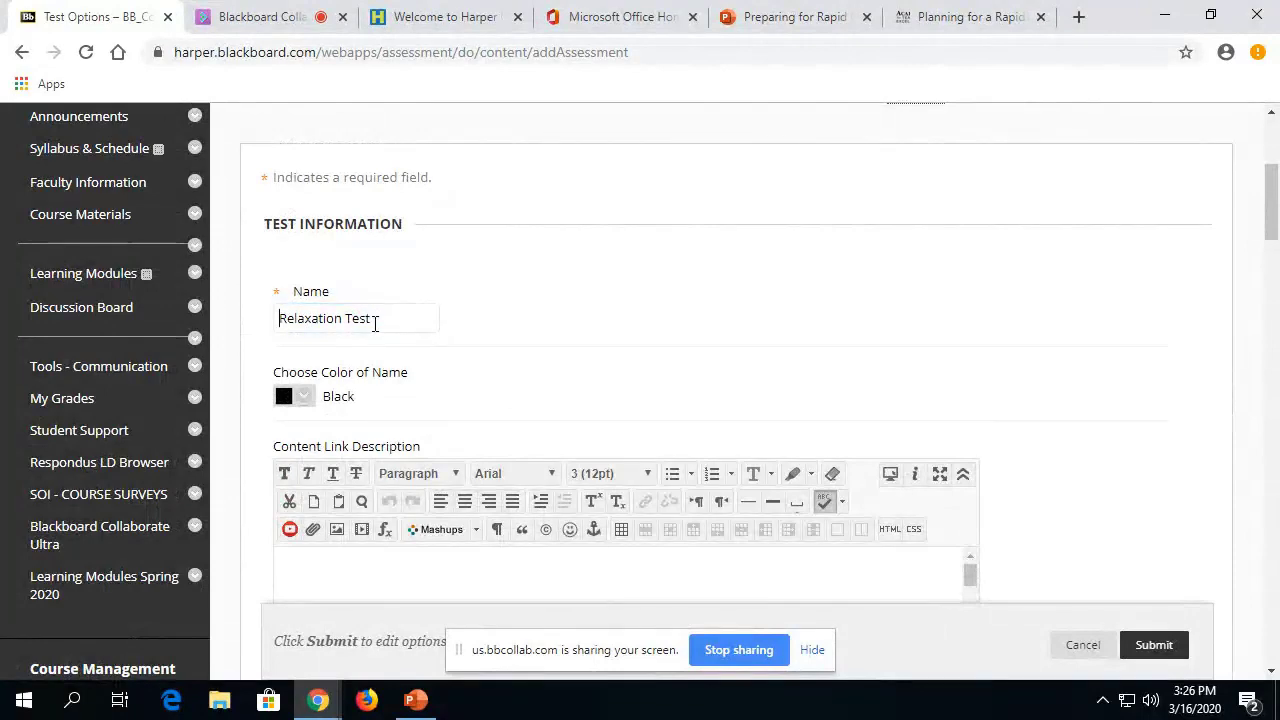
pyautogui.scroll(-3, 423, 469)
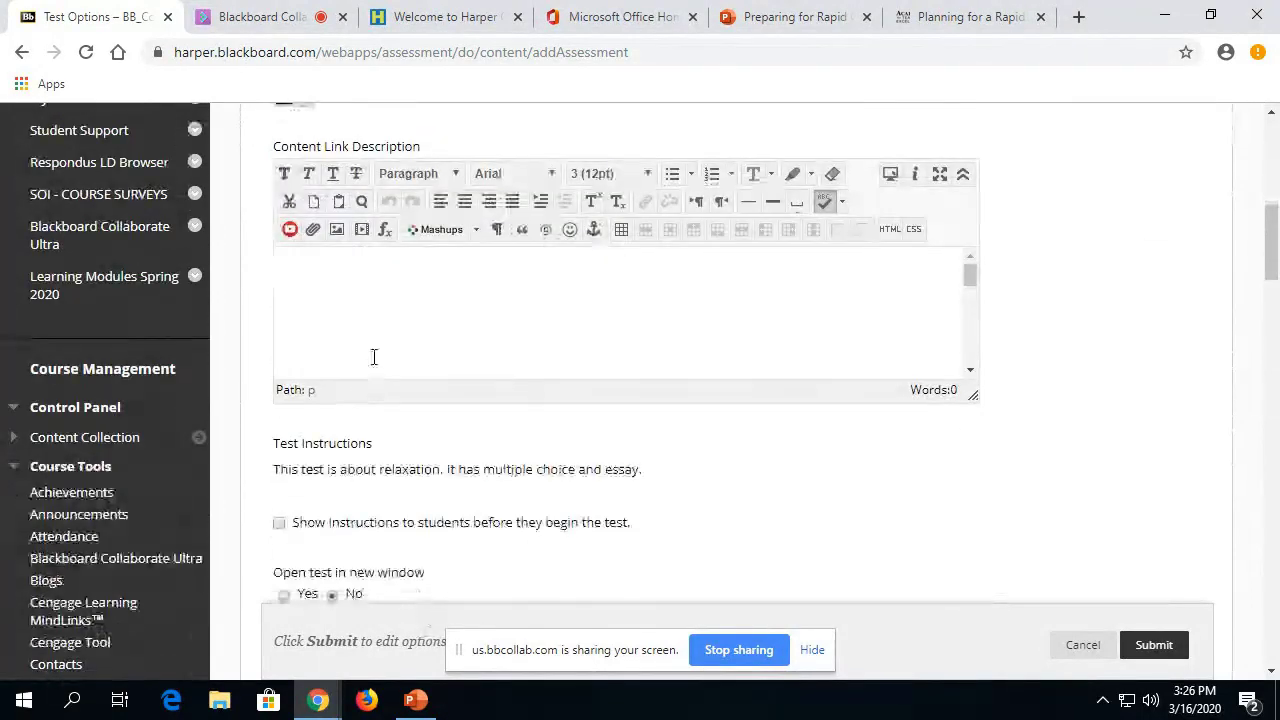
pyautogui.scroll(-10, 367, 268)
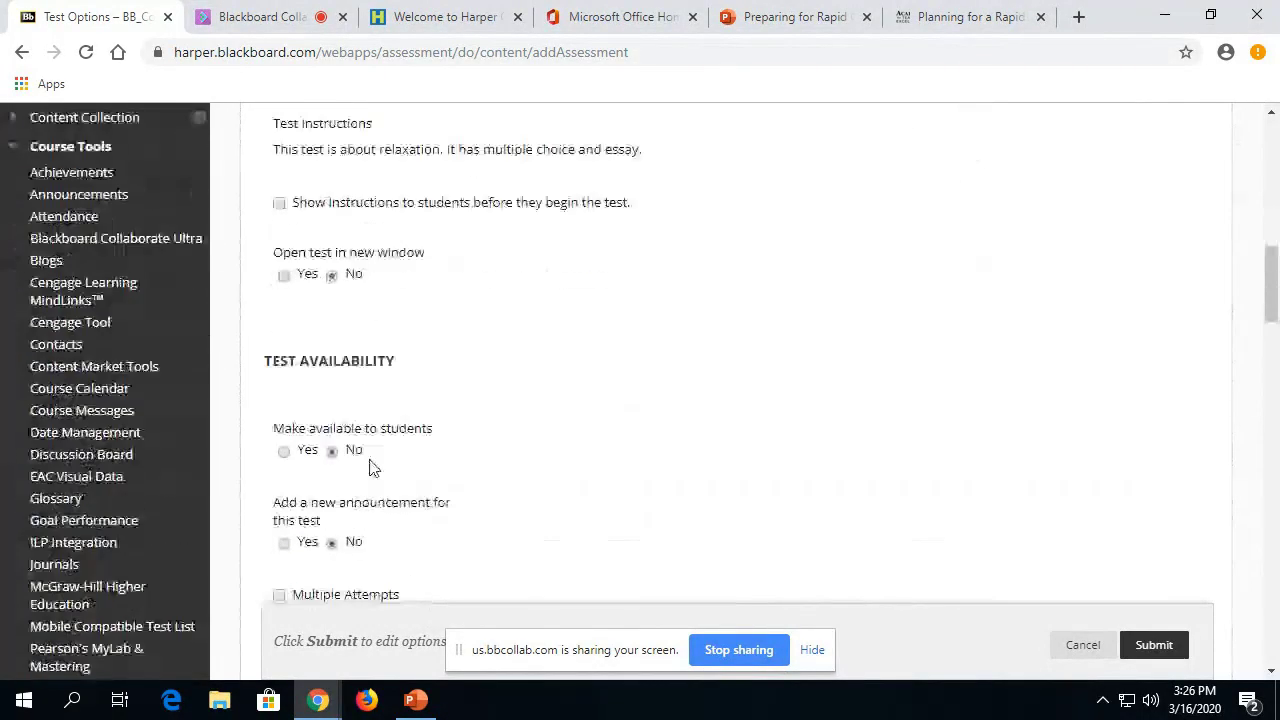
pyautogui.scroll(-3, 407, 413)
pyautogui.scroll(8, 397, 477)
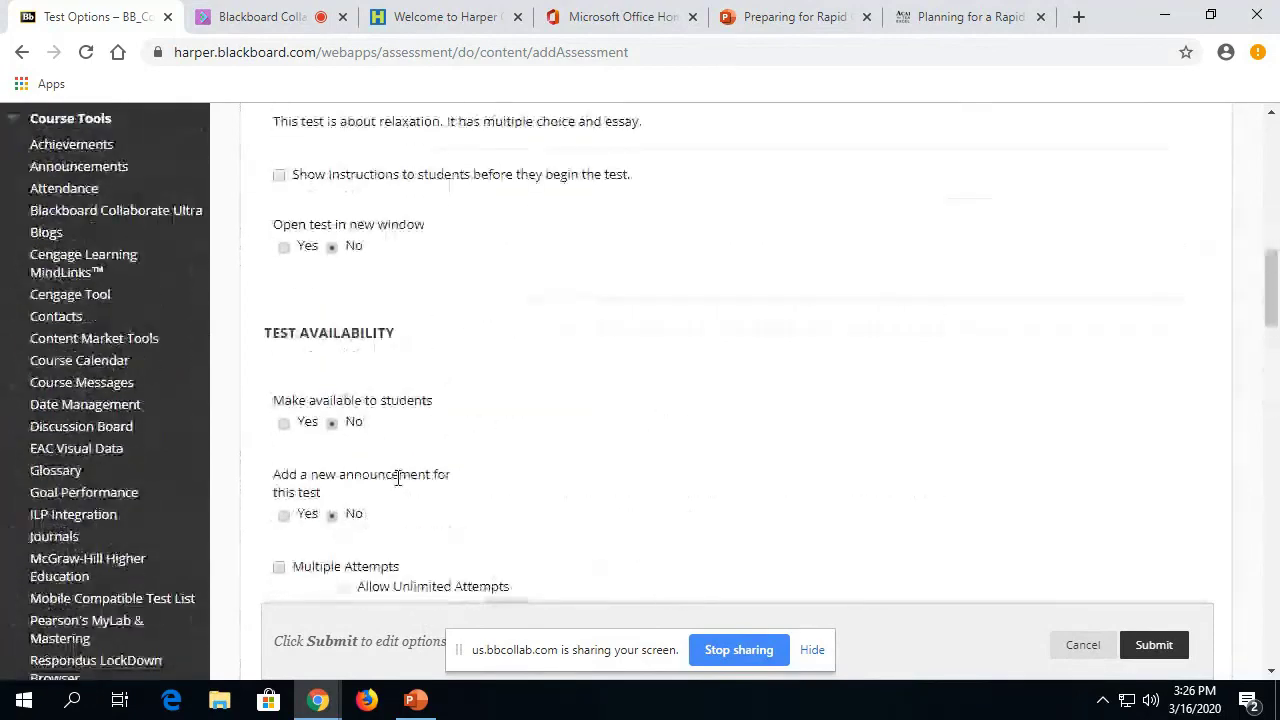
pyautogui.scroll(3, 397, 477)
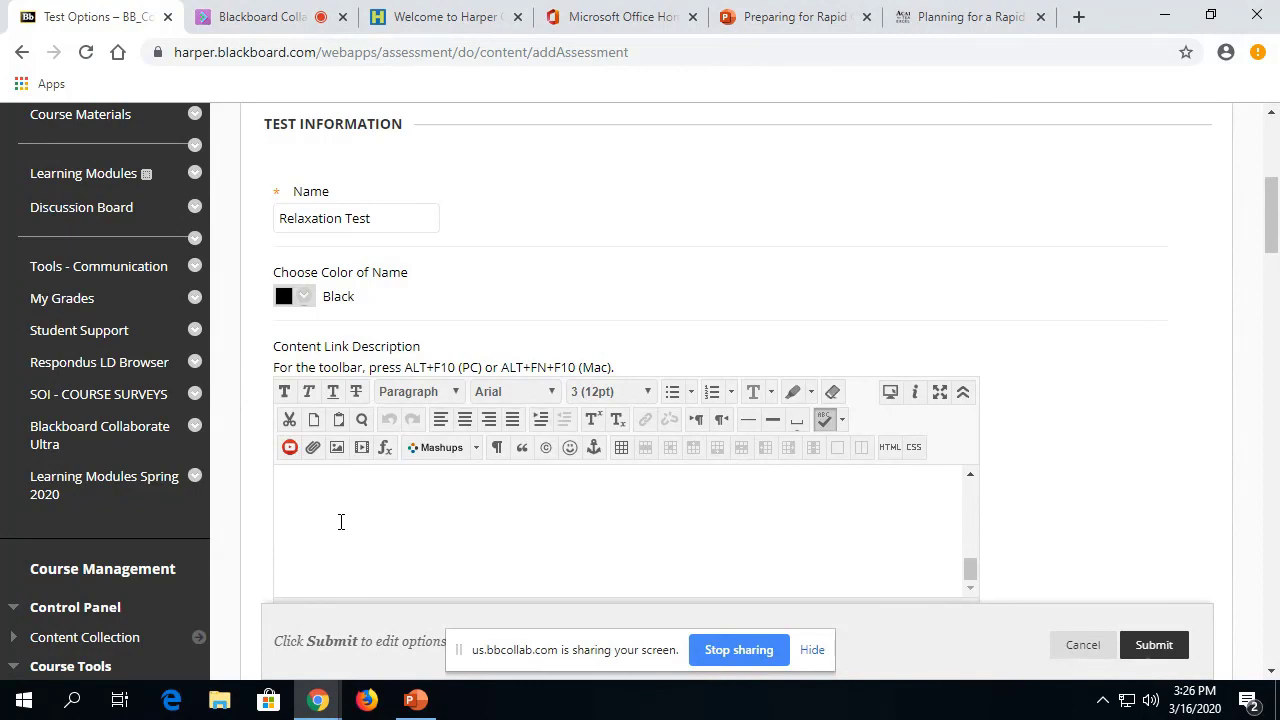
pyautogui.write('Click the link above to start the')
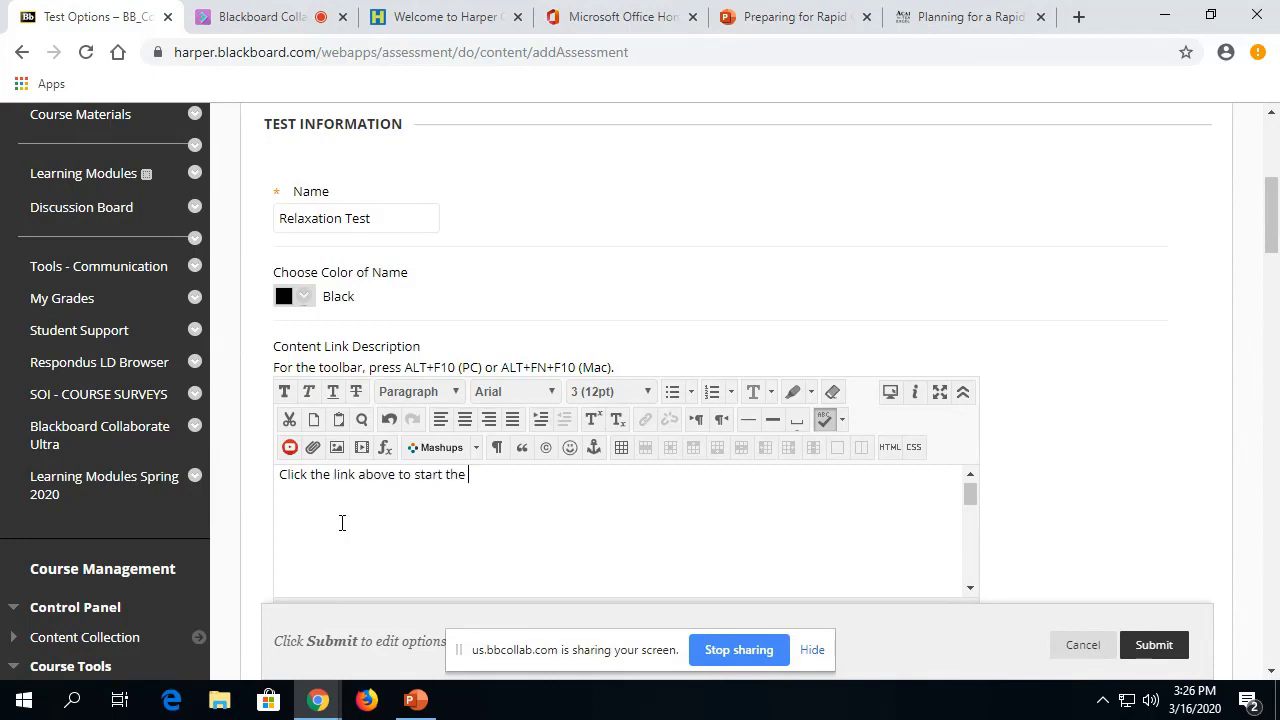
pyautogui.write('test.  You will have 30 minutes to complete it.')
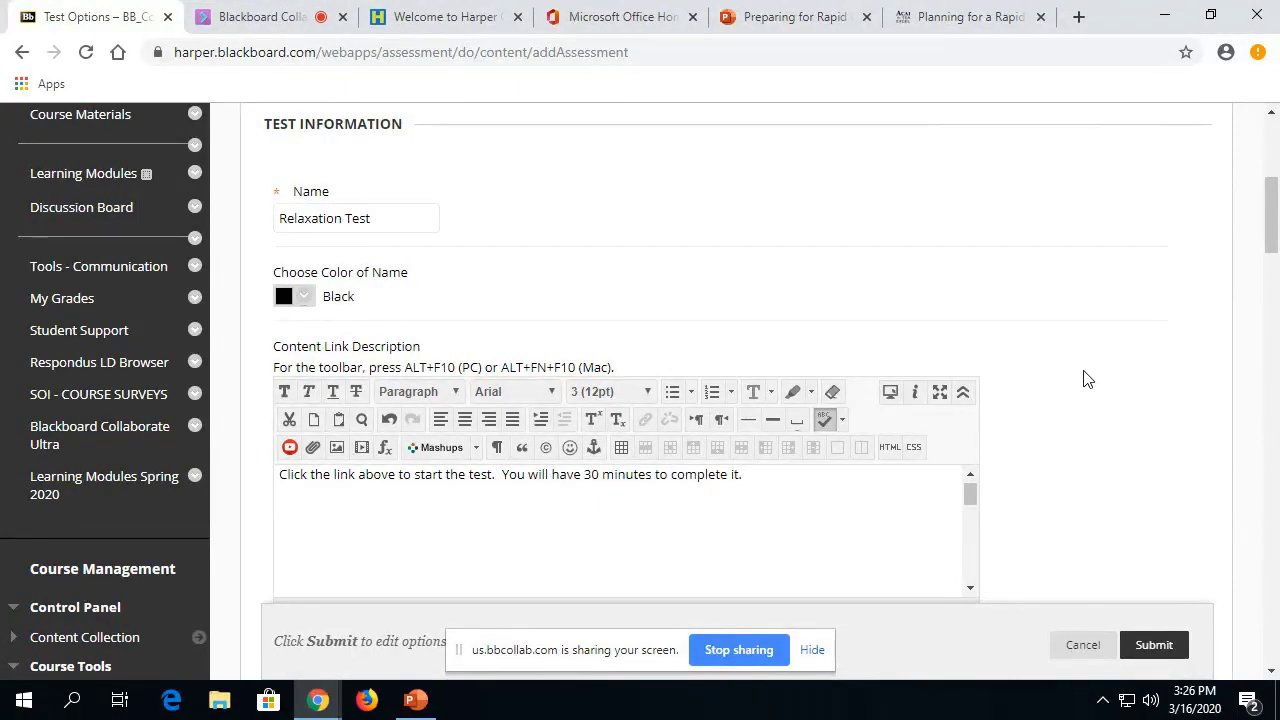
# Step: Set the Relaxation Test to be available to students
pyautogui.scroll(-2, 1080, 380)
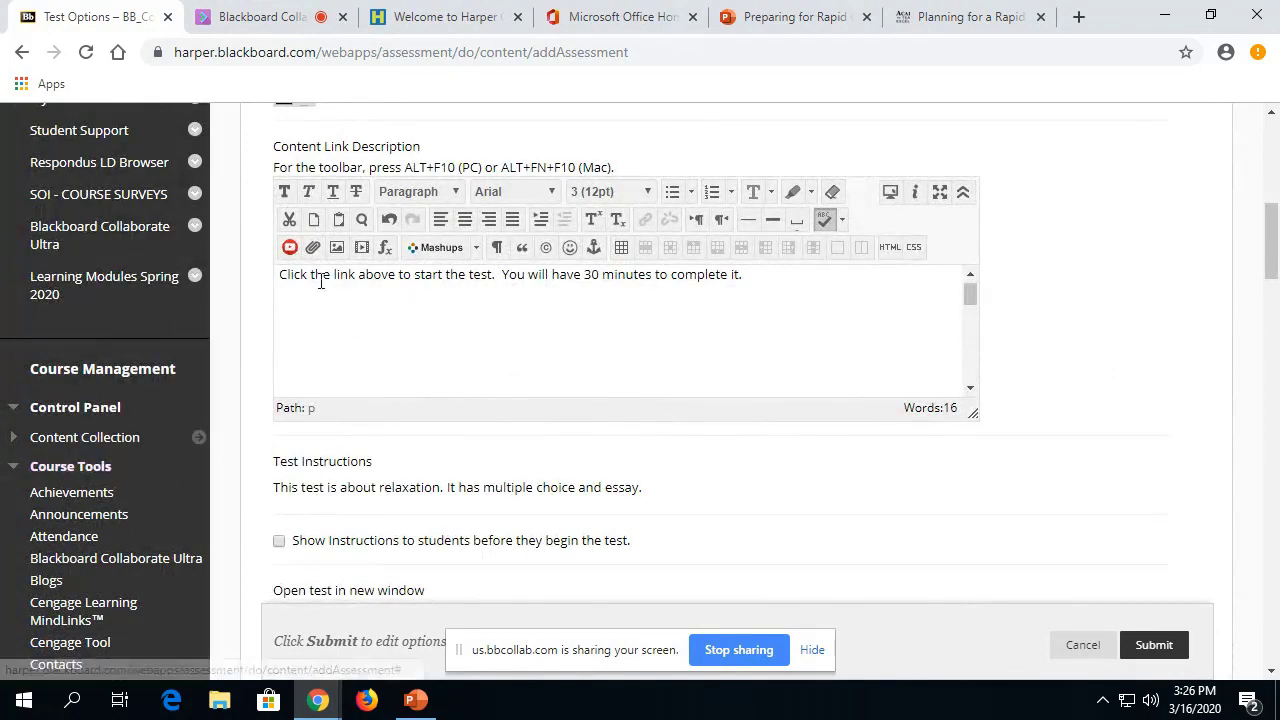
pyautogui.scroll(-4, 274, 349)
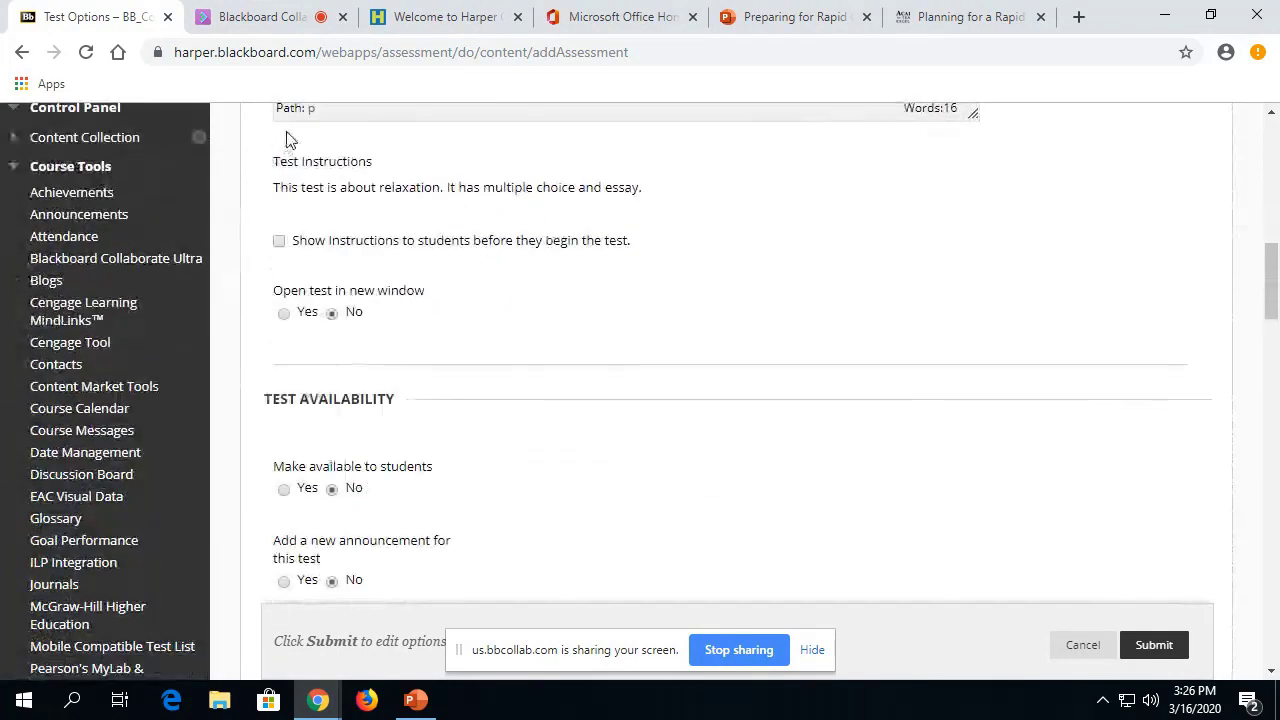
pyautogui.scroll(-1, 349, 366)
pyautogui.scroll(-1, 532, 341)
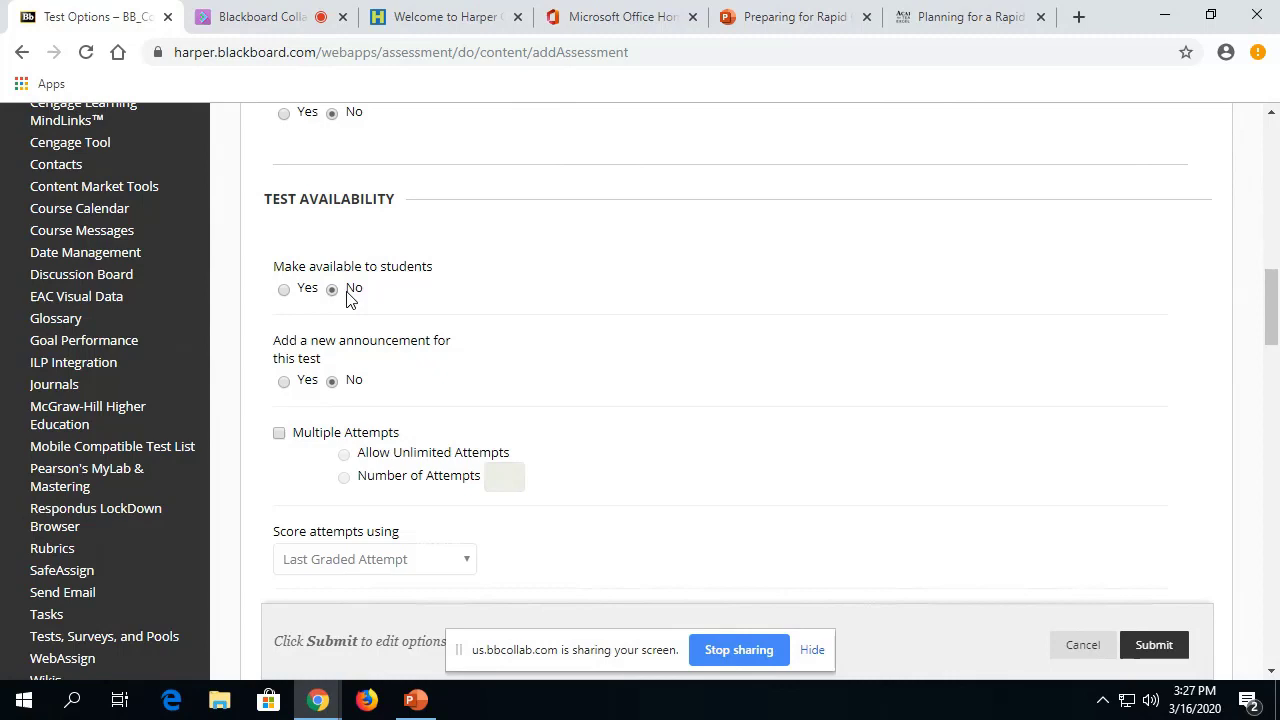
pyautogui.click(284, 290)
# Step: Turn on the timer and change its limit from 60 to 30 minutes
pyautogui.scroll(-1, 518, 265)
pyautogui.scroll(-3, 518, 269)
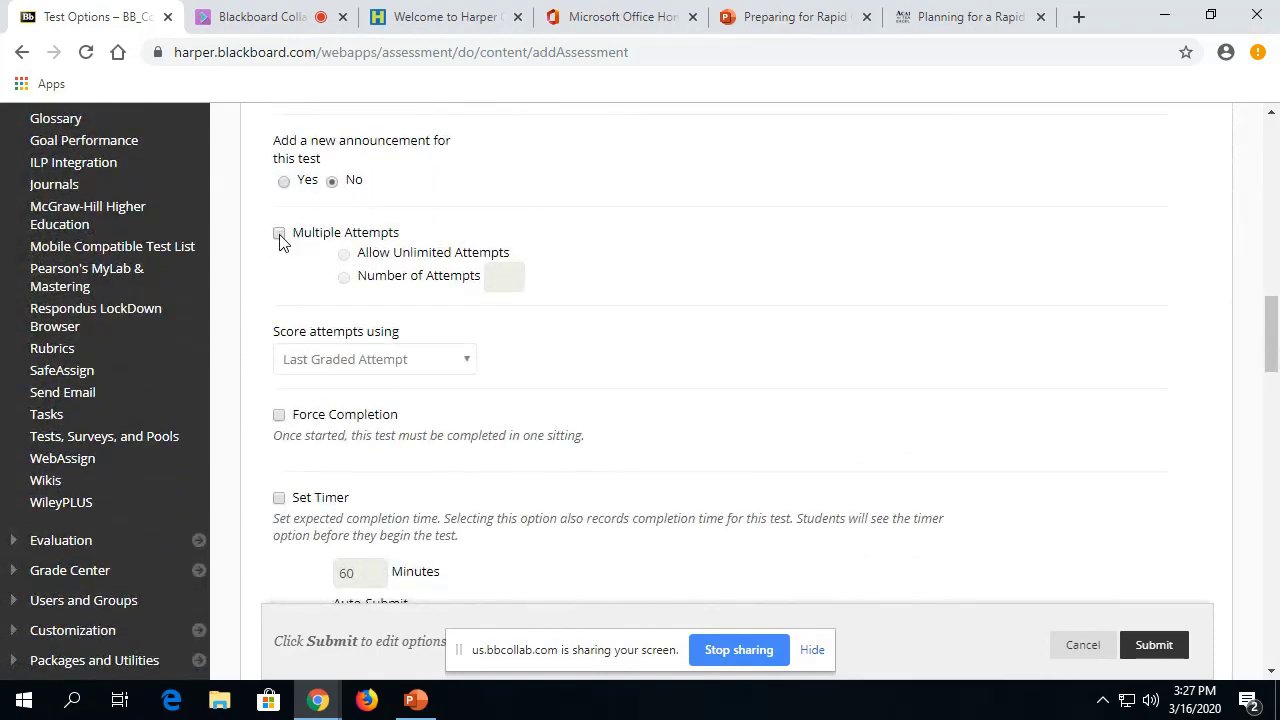
pyautogui.scroll(-5, 425, 257)
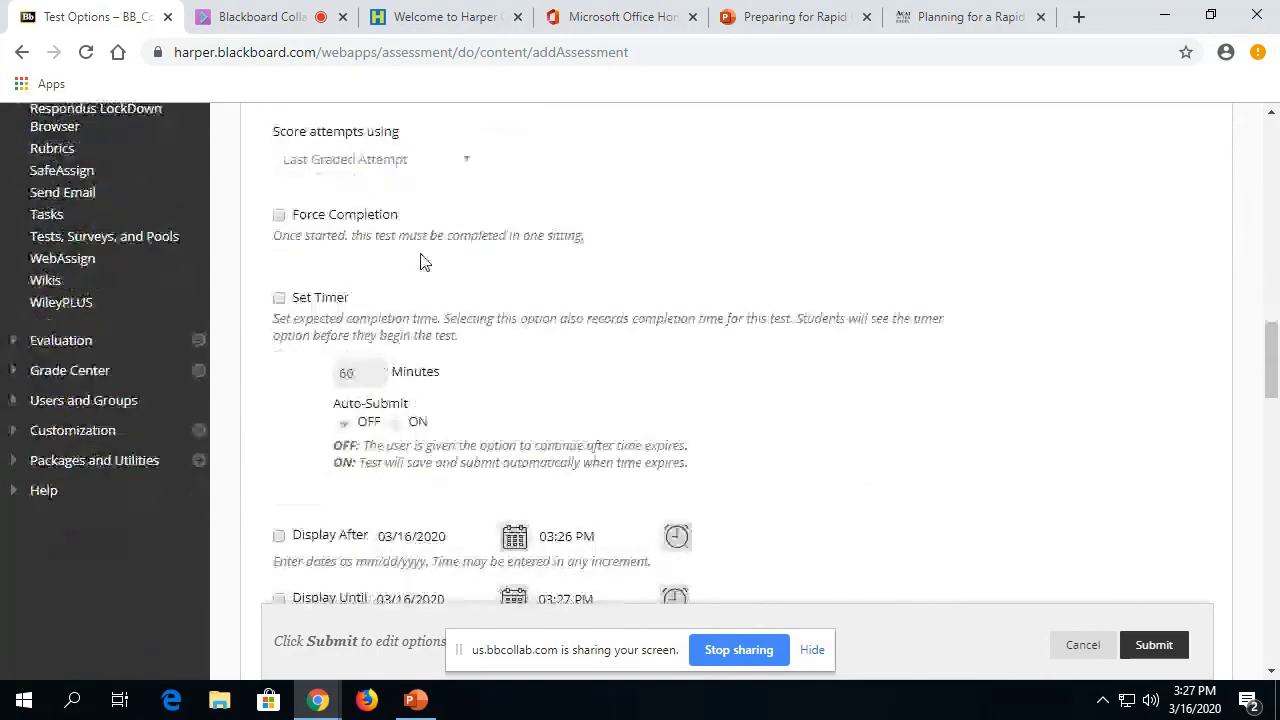
pyautogui.scroll(2, 420, 262)
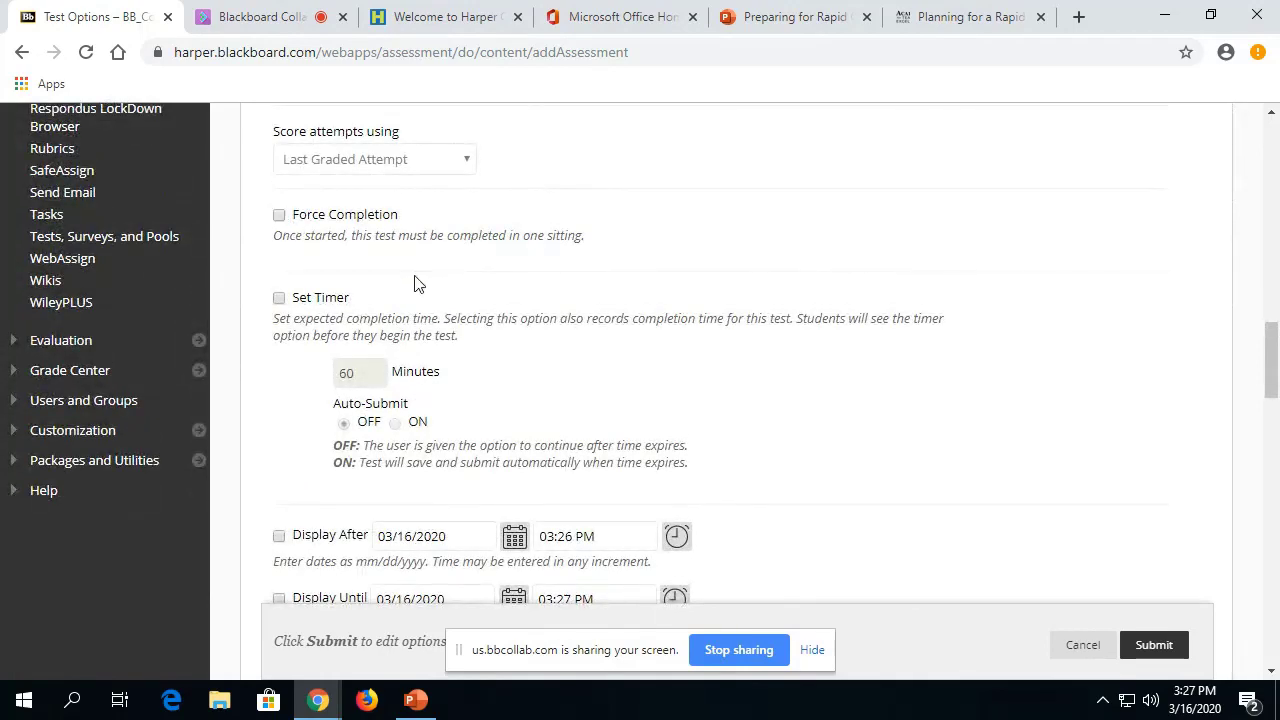
pyautogui.scroll(-2, 418, 285)
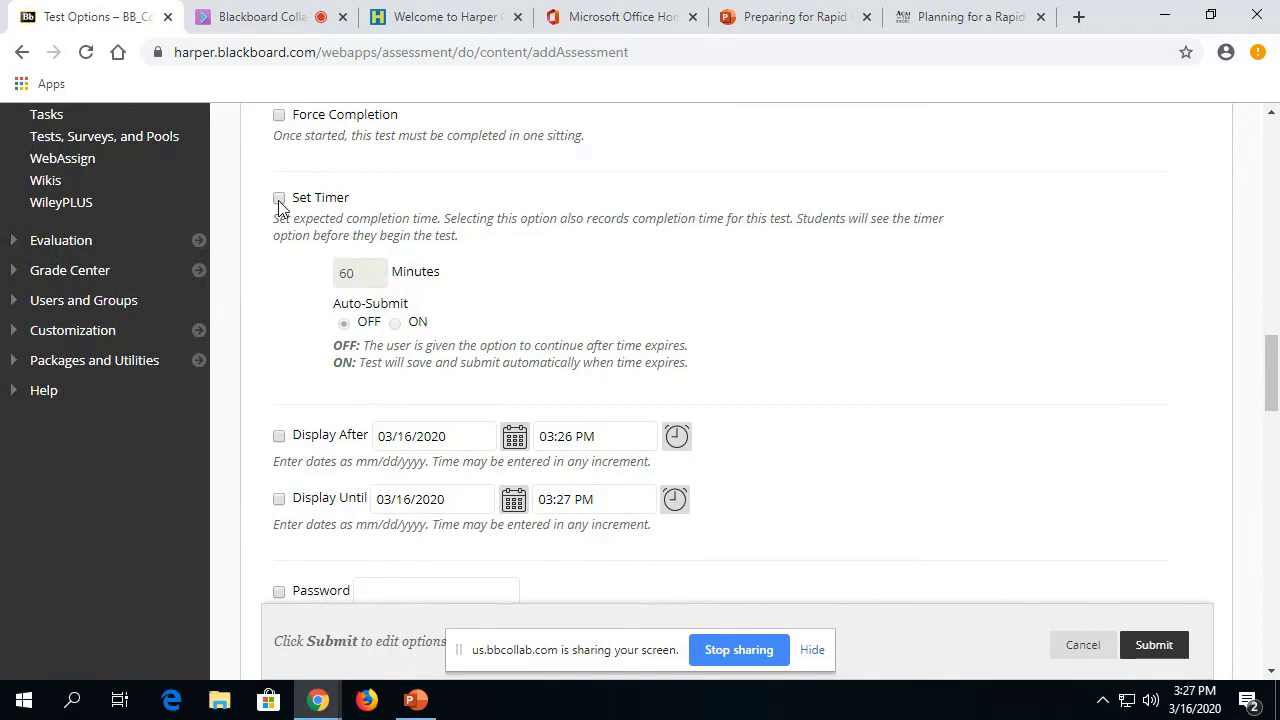
pyautogui.click(279, 199)
pyautogui.doubleClick(364, 274)
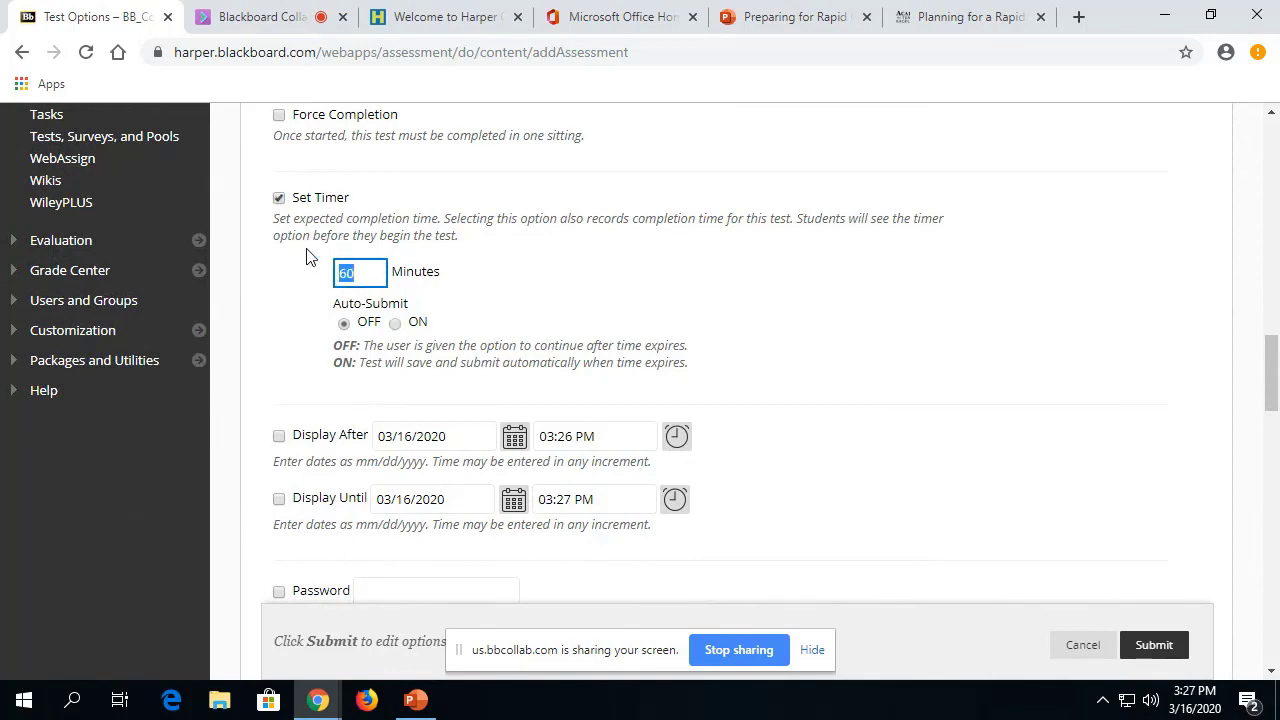
pyautogui.click(812, 240)
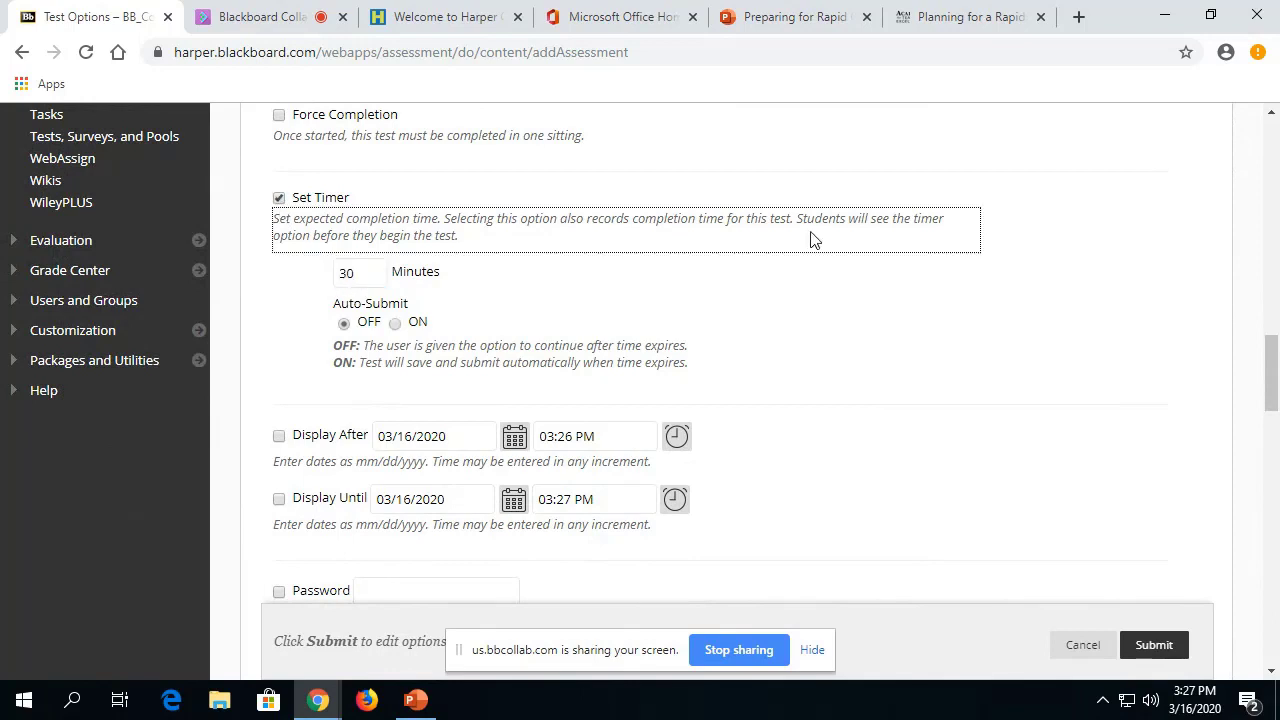
pyautogui.click(858, 302)
pyautogui.scroll(-4, 723, 294)
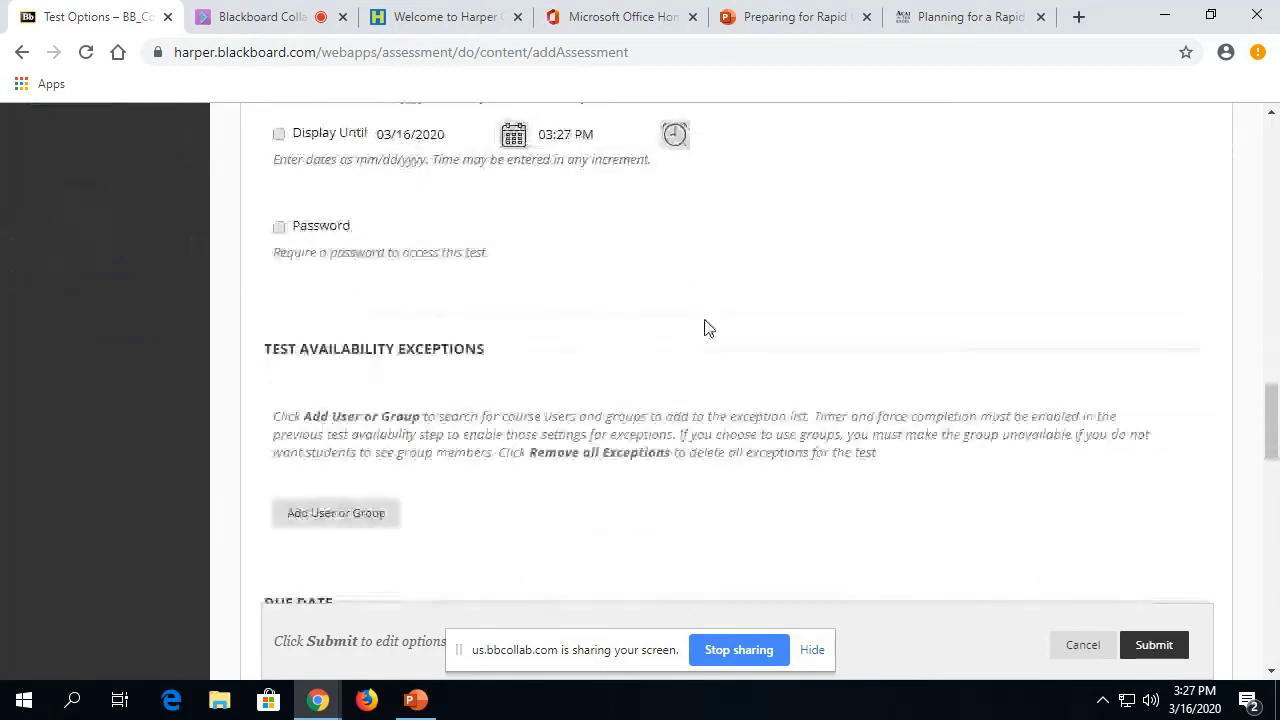
pyautogui.scroll(-2, 705, 328)
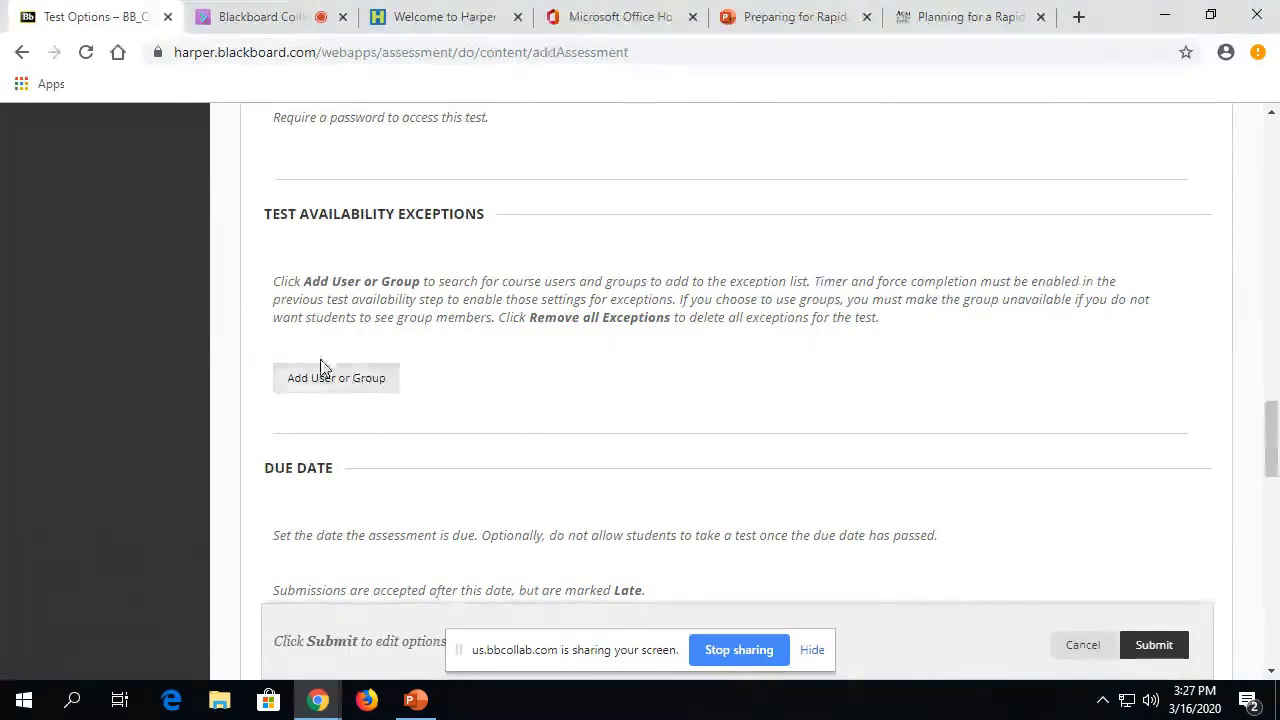
# Step: Add the student preview user to the test's availability exceptions
pyautogui.click(321, 389)
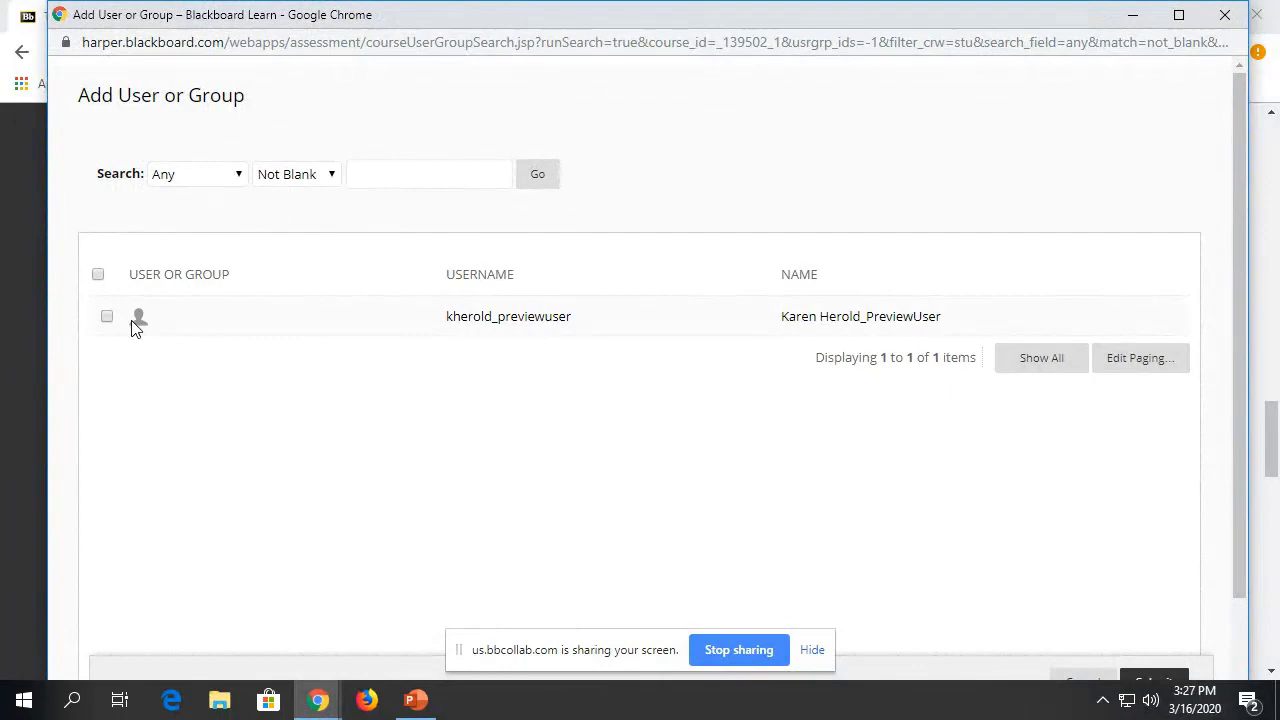
pyautogui.click(106, 316)
pyautogui.scroll(-1, 1150, 565)
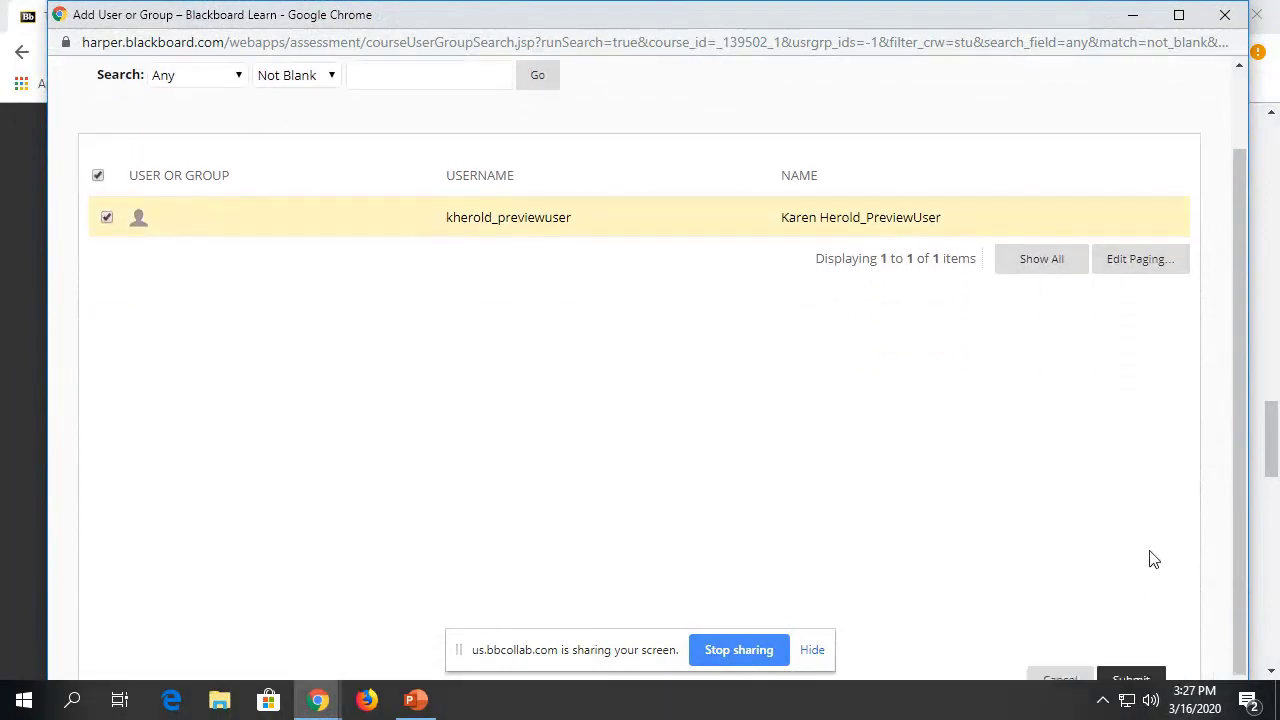
pyautogui.click(1110, 676)
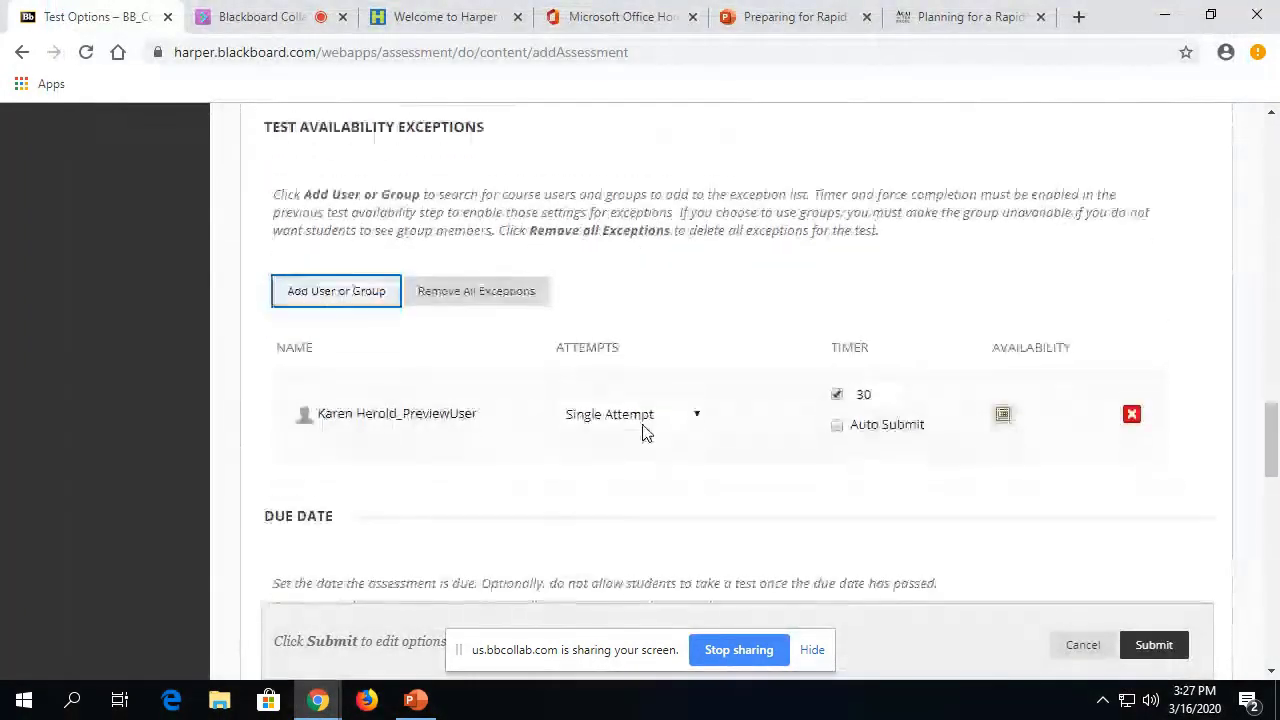
# Step: Give the preview user's exception a single attempt and a 45-minute timer
pyautogui.click(614, 405)
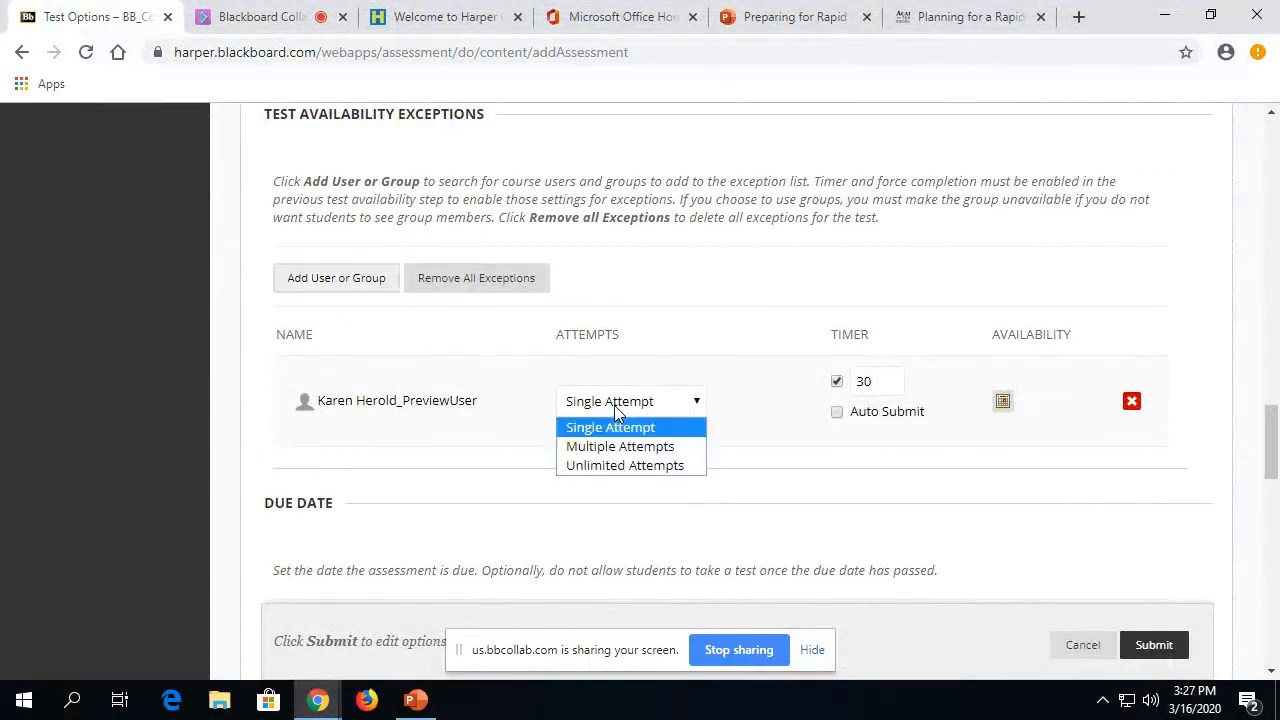
pyautogui.click(614, 416)
pyautogui.moveTo(889, 381); pyautogui.dragTo(866, 383)
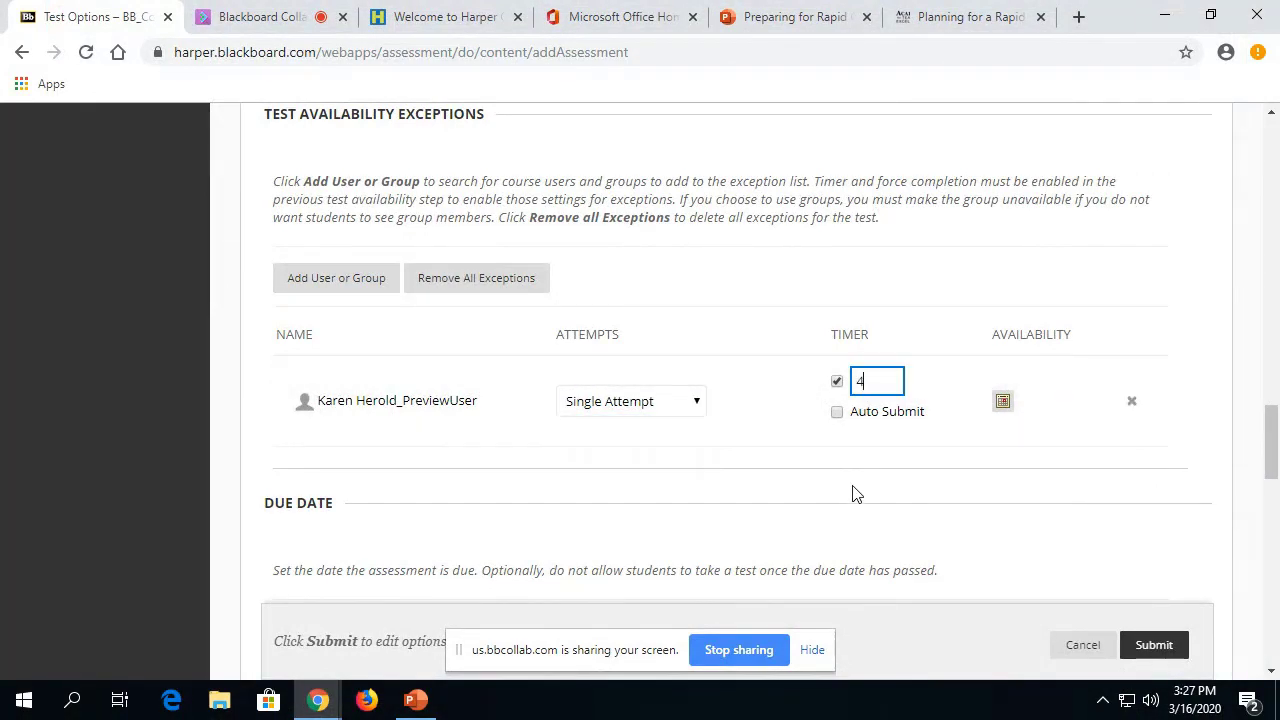
pyautogui.click(707, 266)
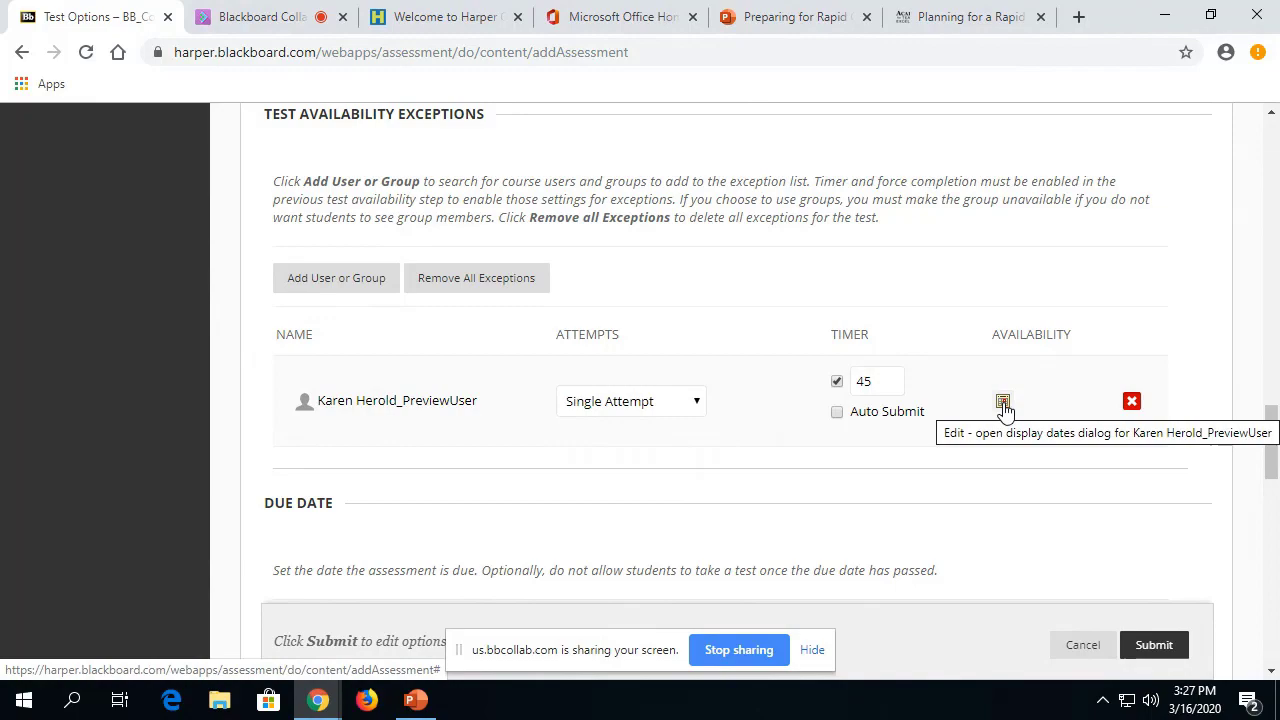
pyautogui.scroll(-3, 566, 523)
pyautogui.scroll(2, 545, 540)
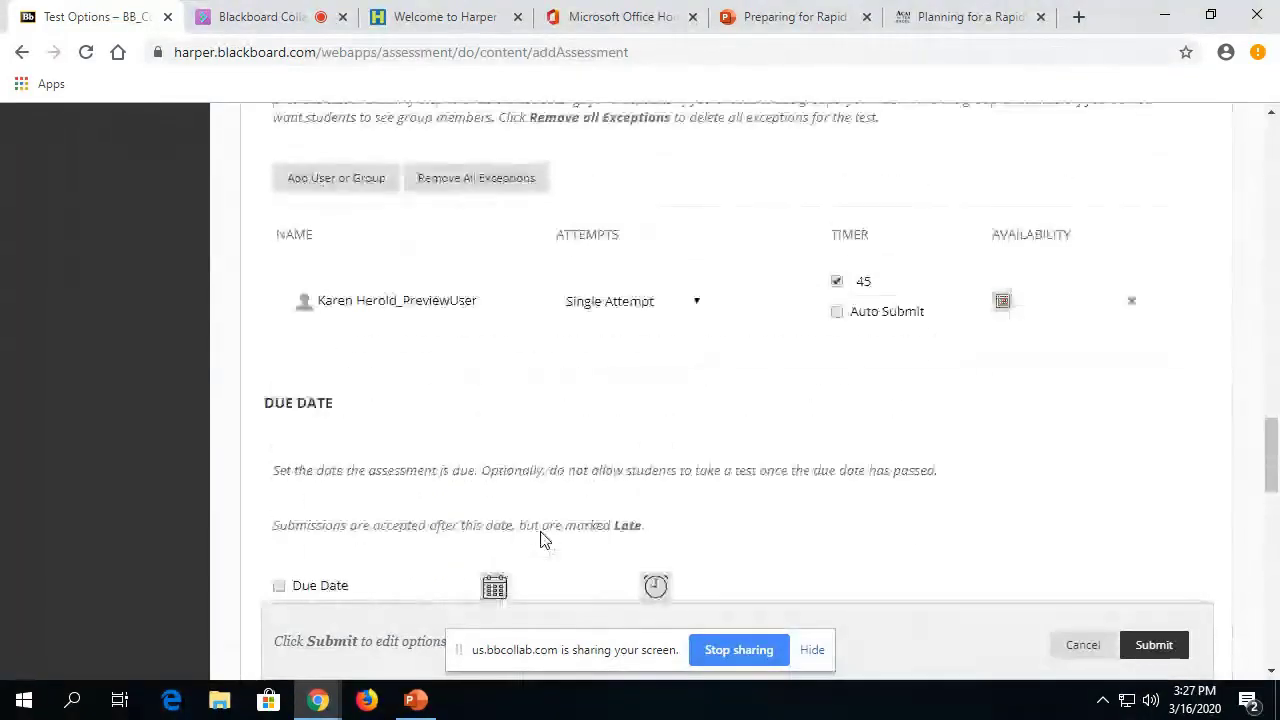
pyautogui.scroll(7, 540, 535)
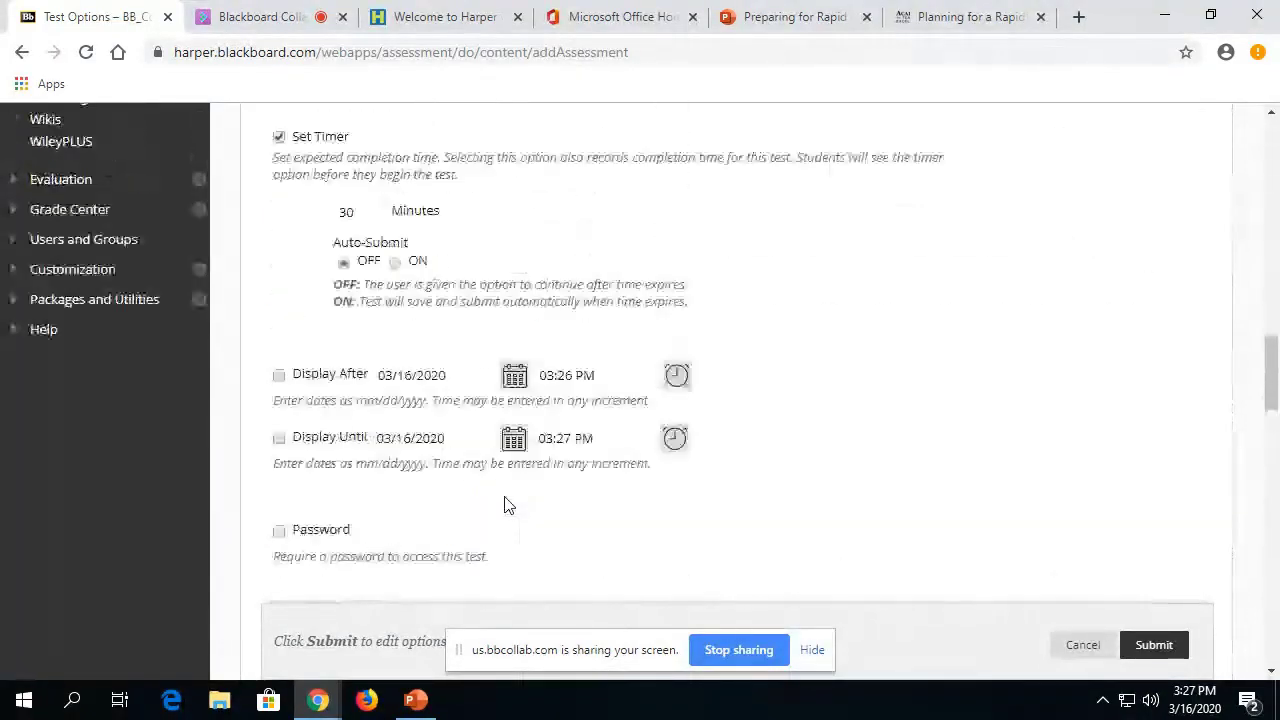
# Step: Show results after submission with correct and submitted answers plus incorrect questions, and save the options
pyautogui.scroll(10, 505, 505)
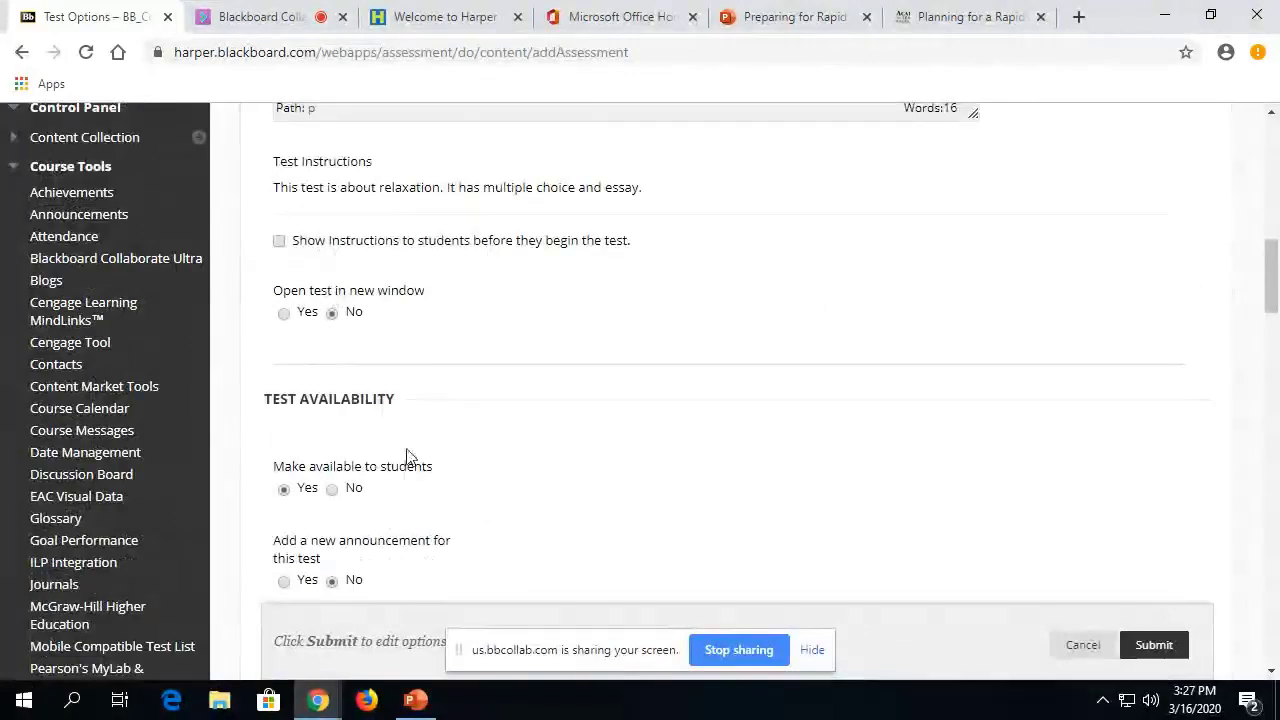
pyautogui.scroll(-8, 408, 460)
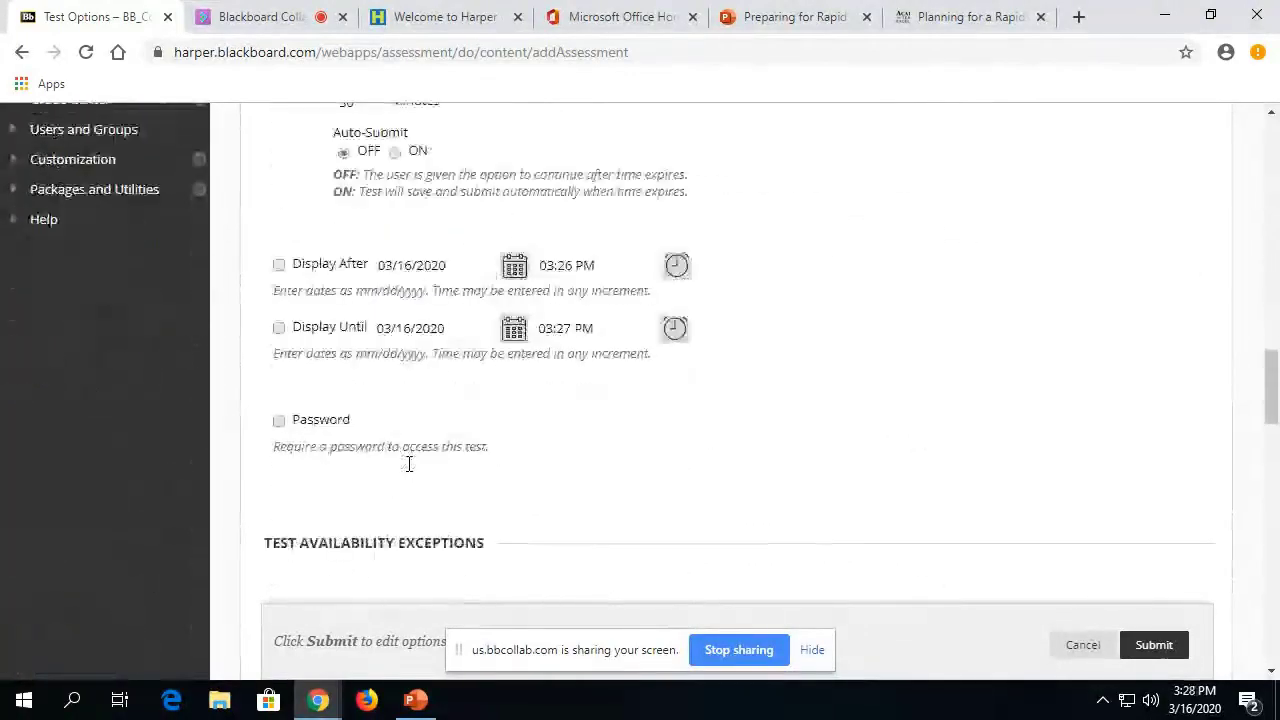
pyautogui.scroll(-6, 408, 463)
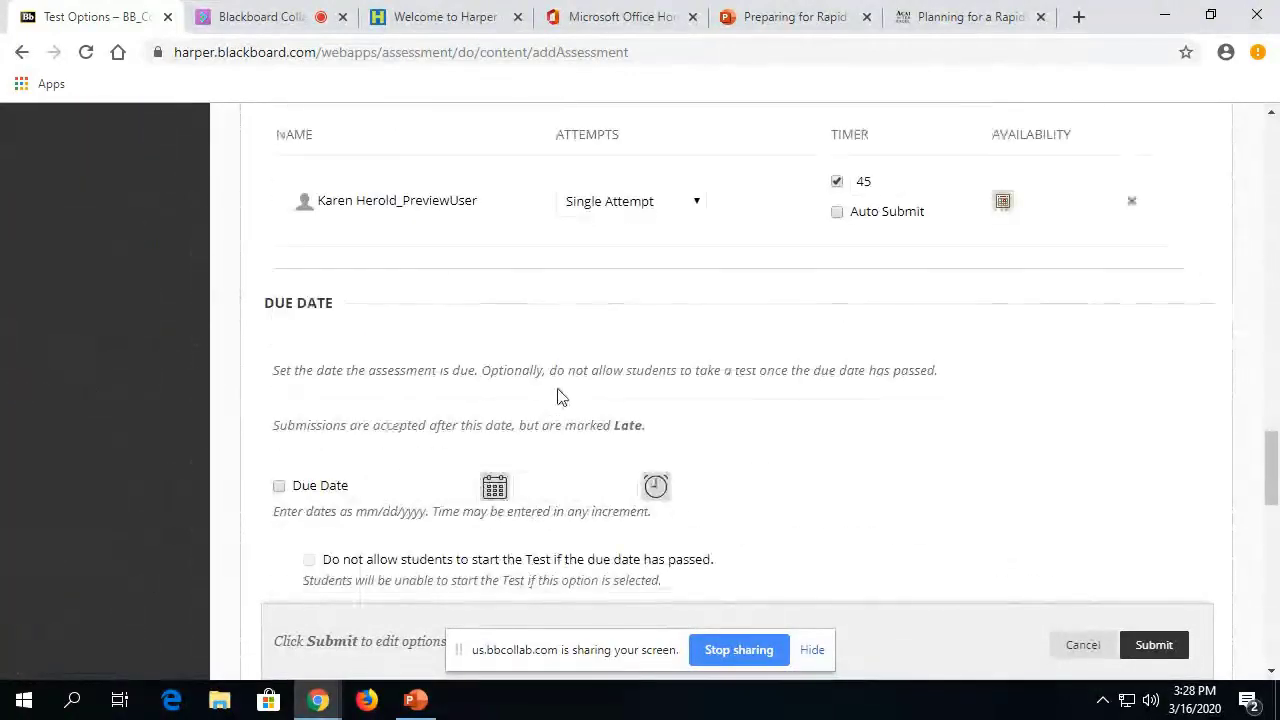
pyautogui.scroll(-6, 560, 397)
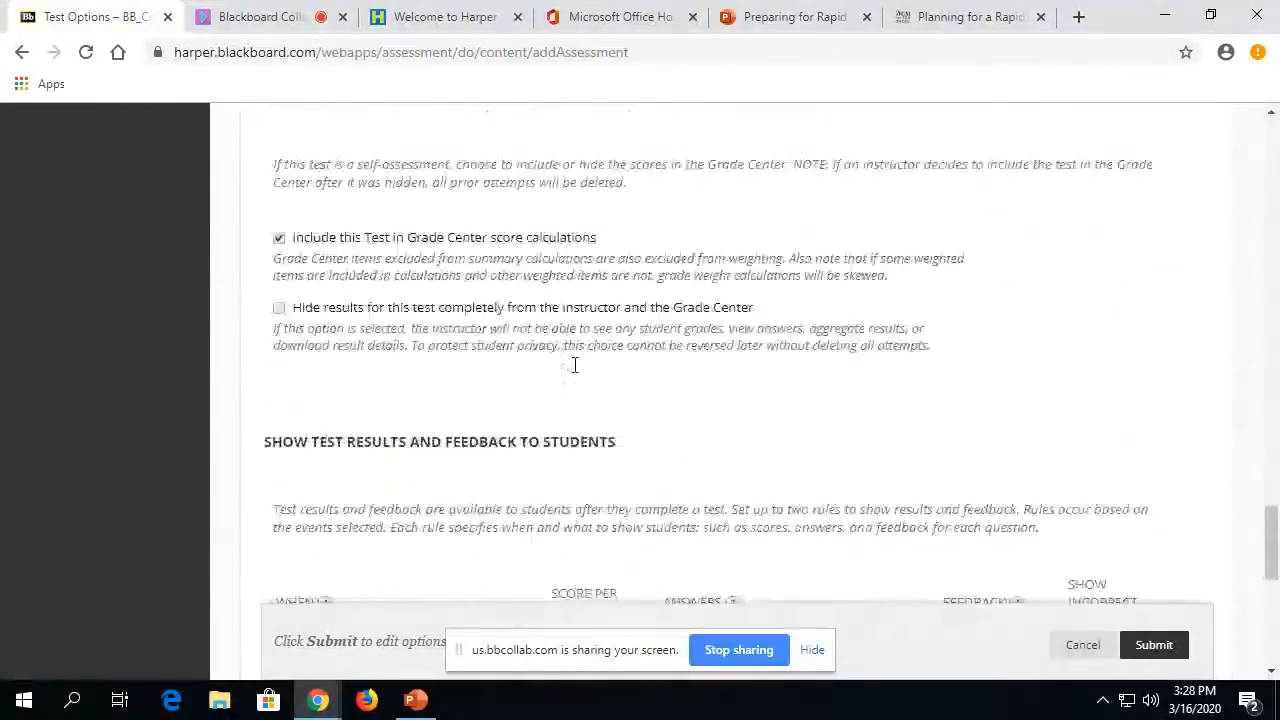
pyautogui.scroll(-3, 575, 365)
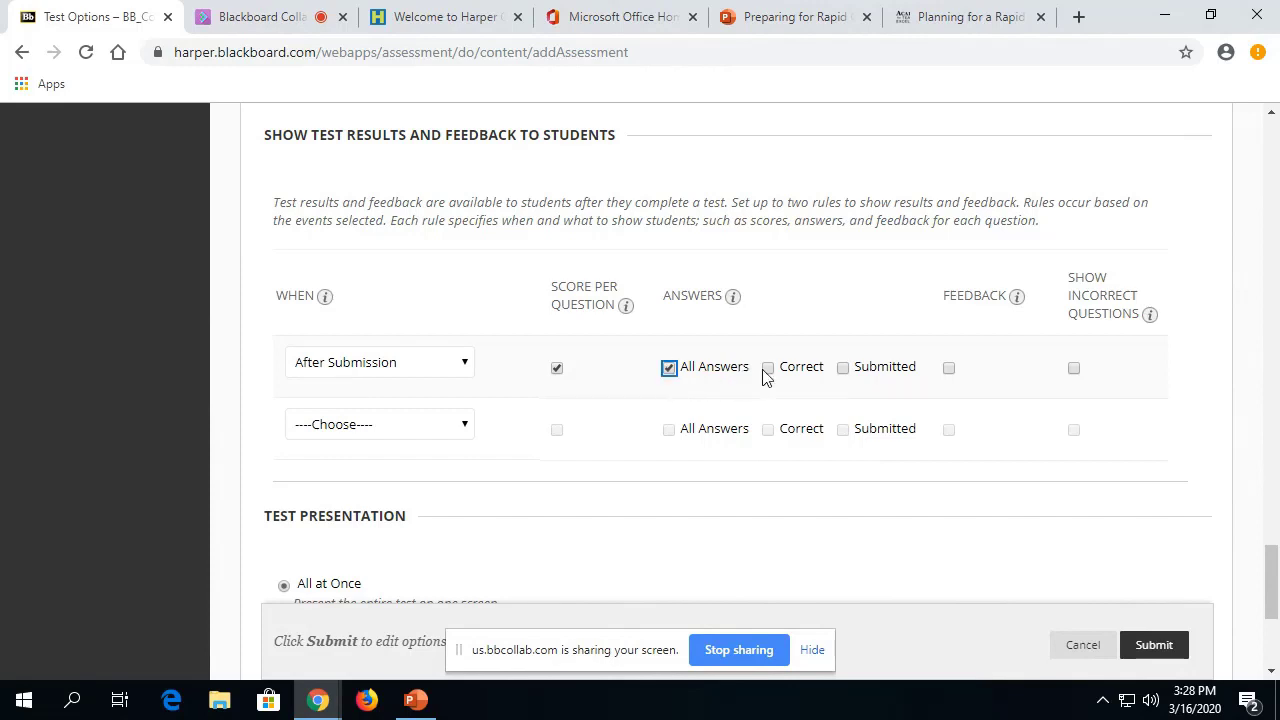
pyautogui.click(440, 370)
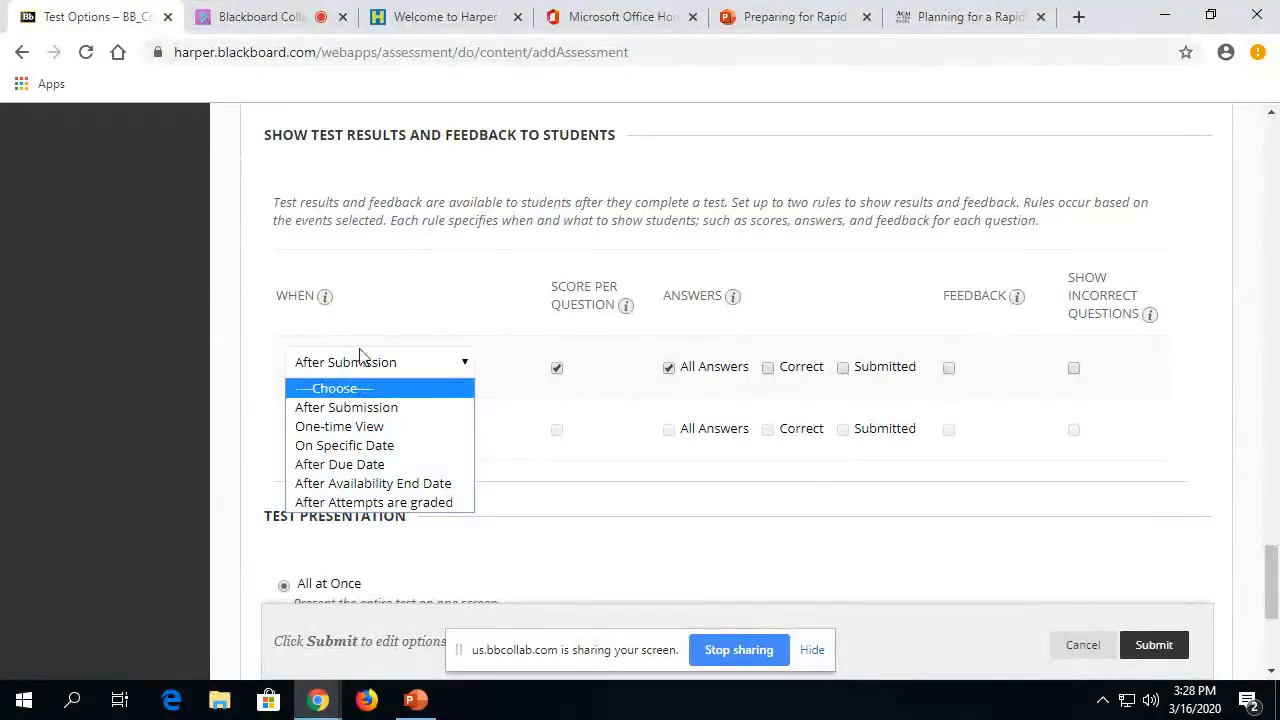
pyautogui.click(388, 361)
pyautogui.click(768, 368)
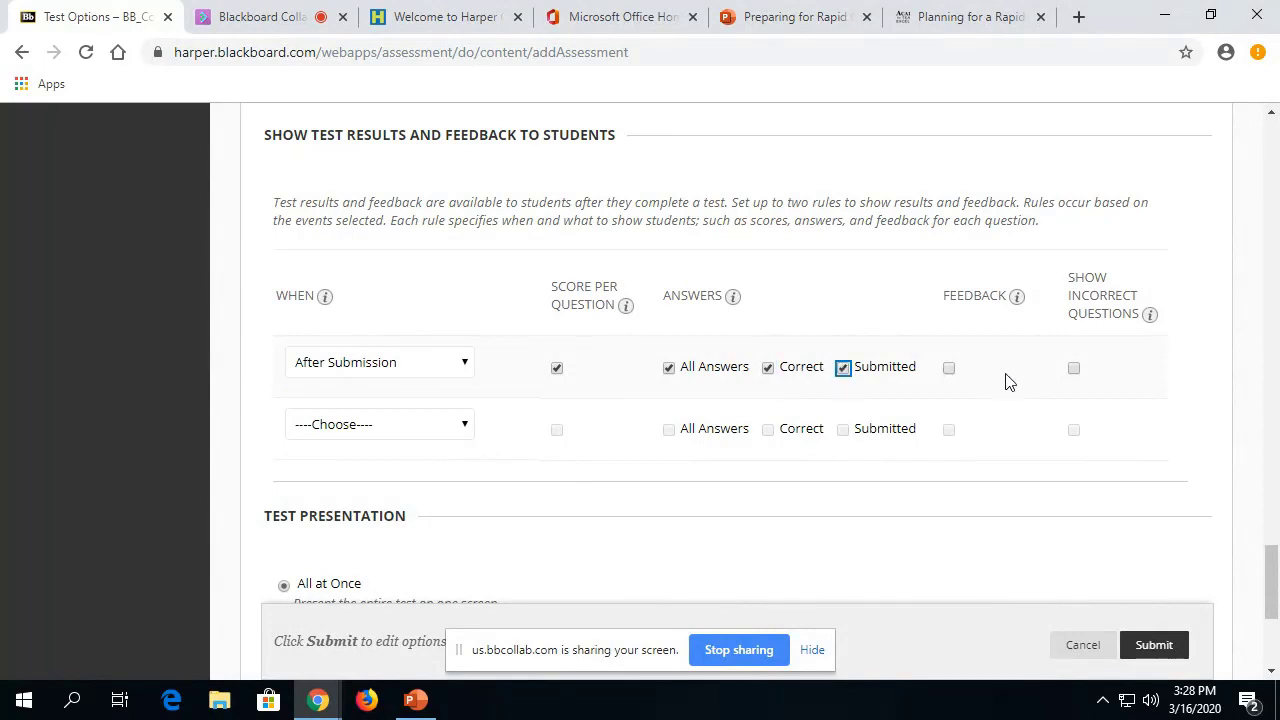
pyautogui.click(1074, 370)
pyautogui.scroll(-3, 745, 250)
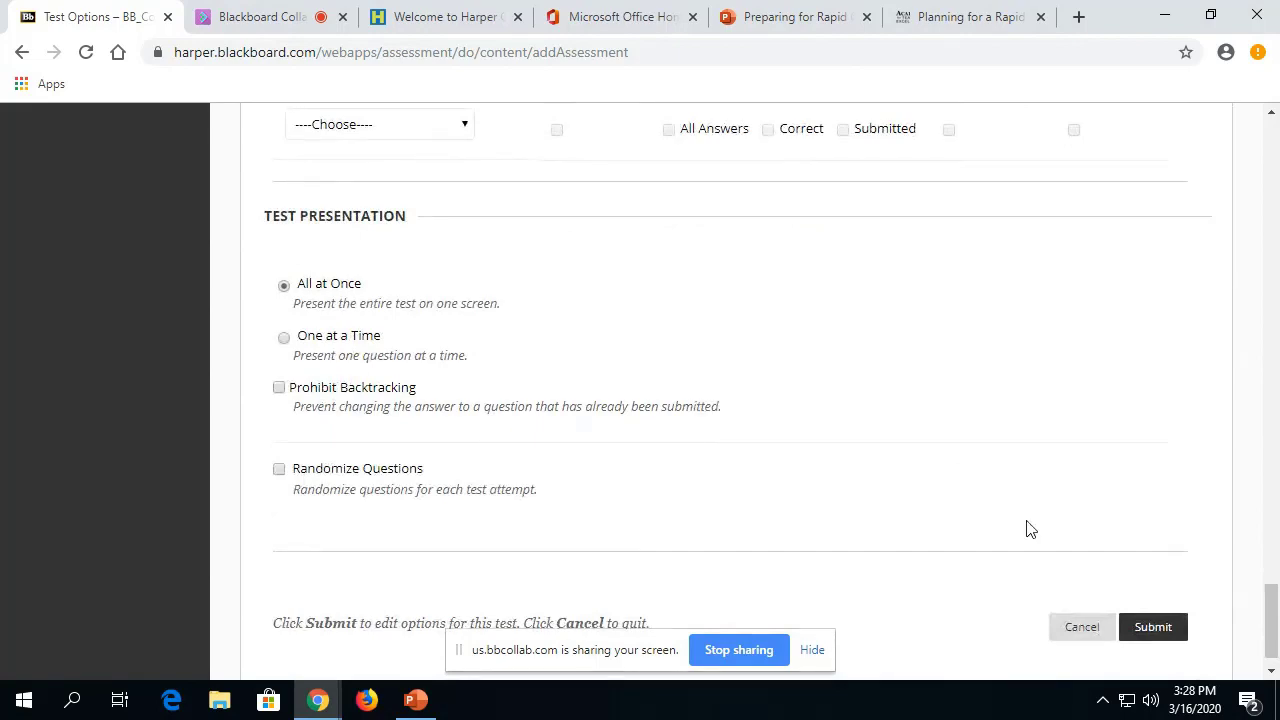
pyautogui.click(1153, 630)
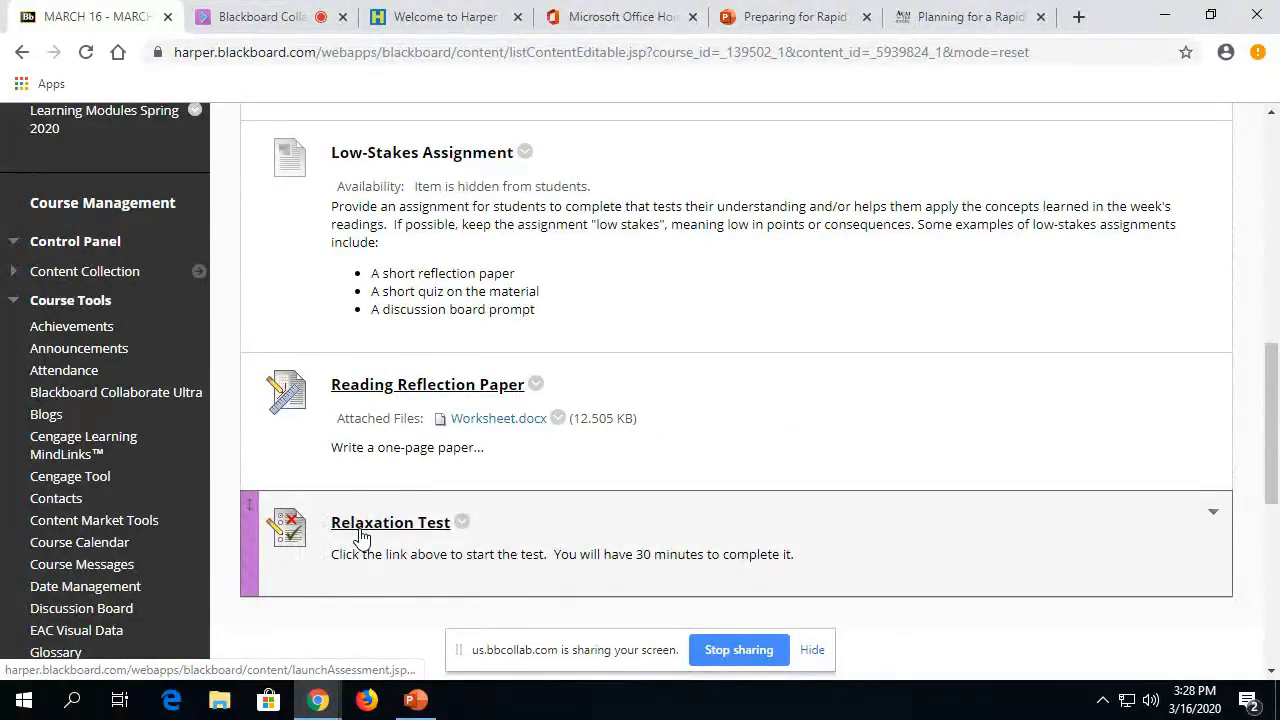
pyautogui.scroll(-1, 340, 515)
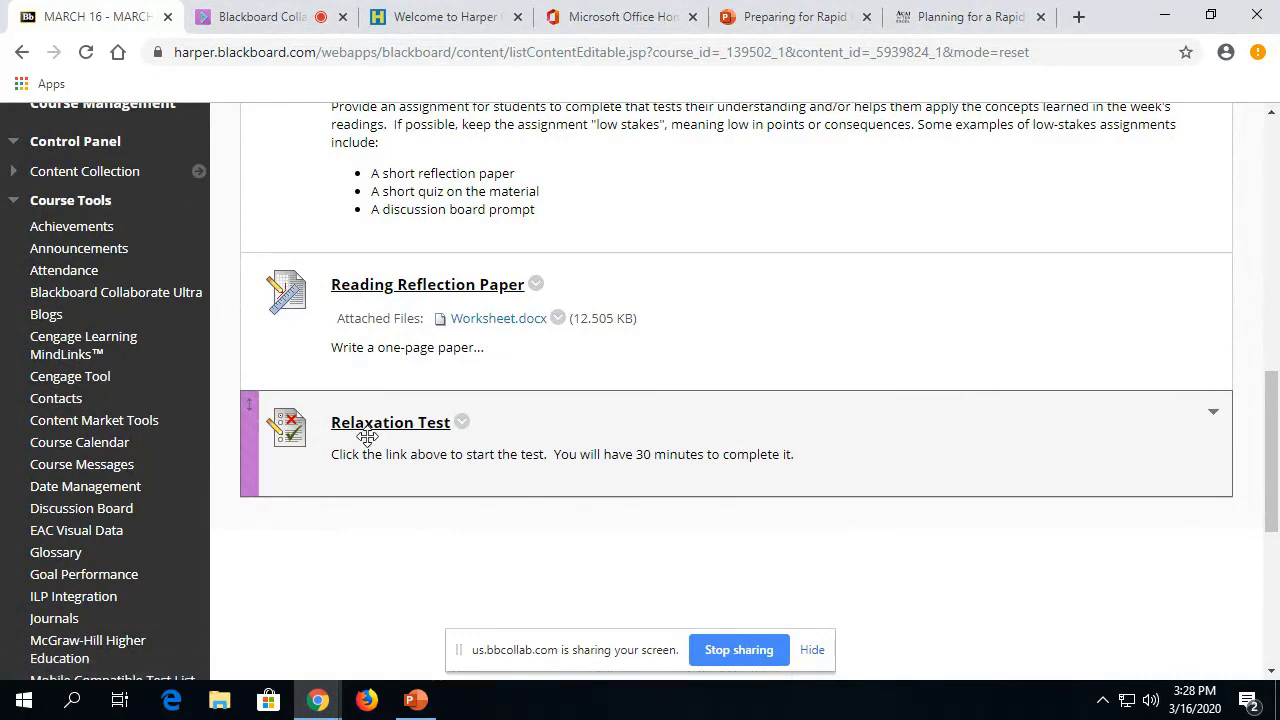
pyautogui.click(461, 423)
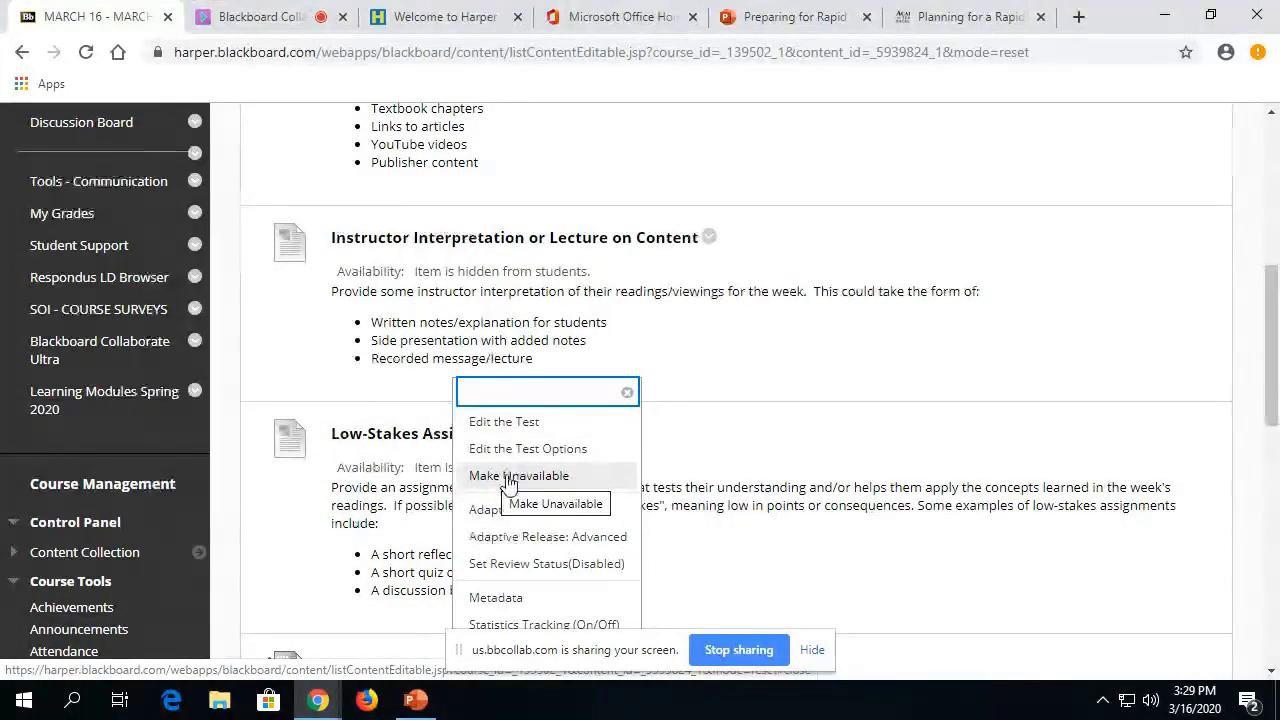
pyautogui.click(743, 543)
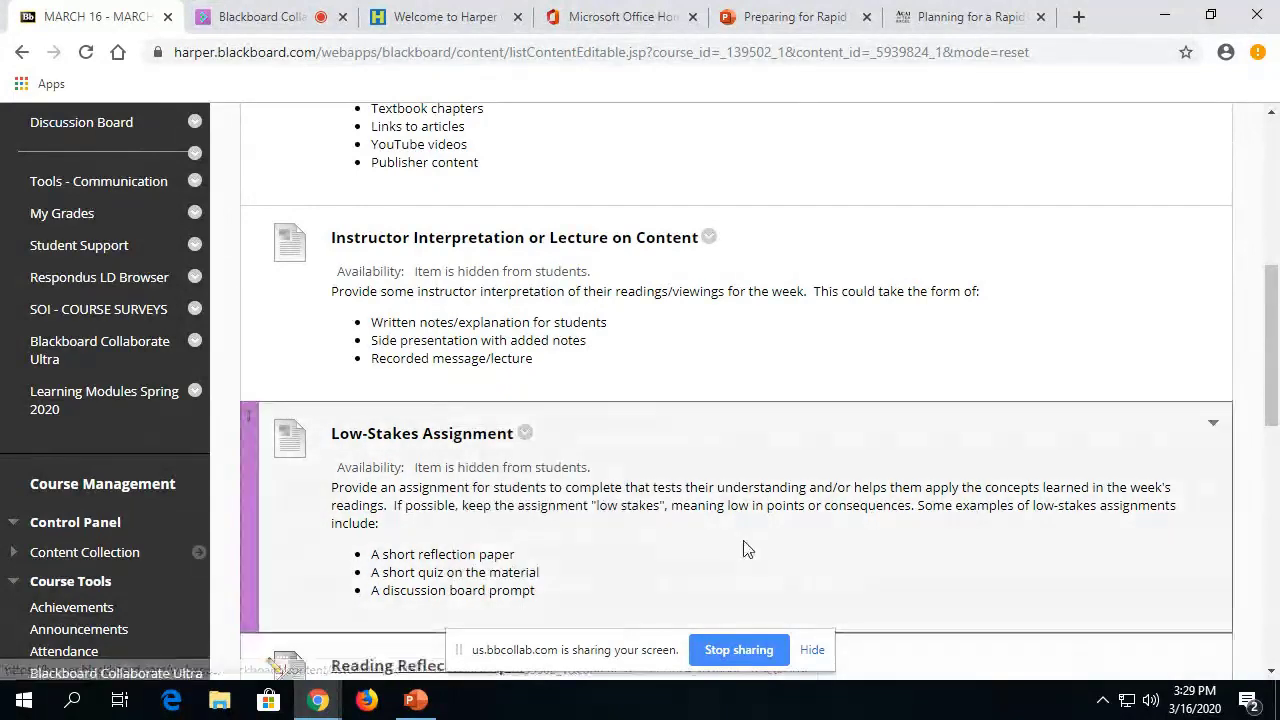
pyautogui.scroll(-2, 740, 545)
pyautogui.scroll(-1, 504, 500)
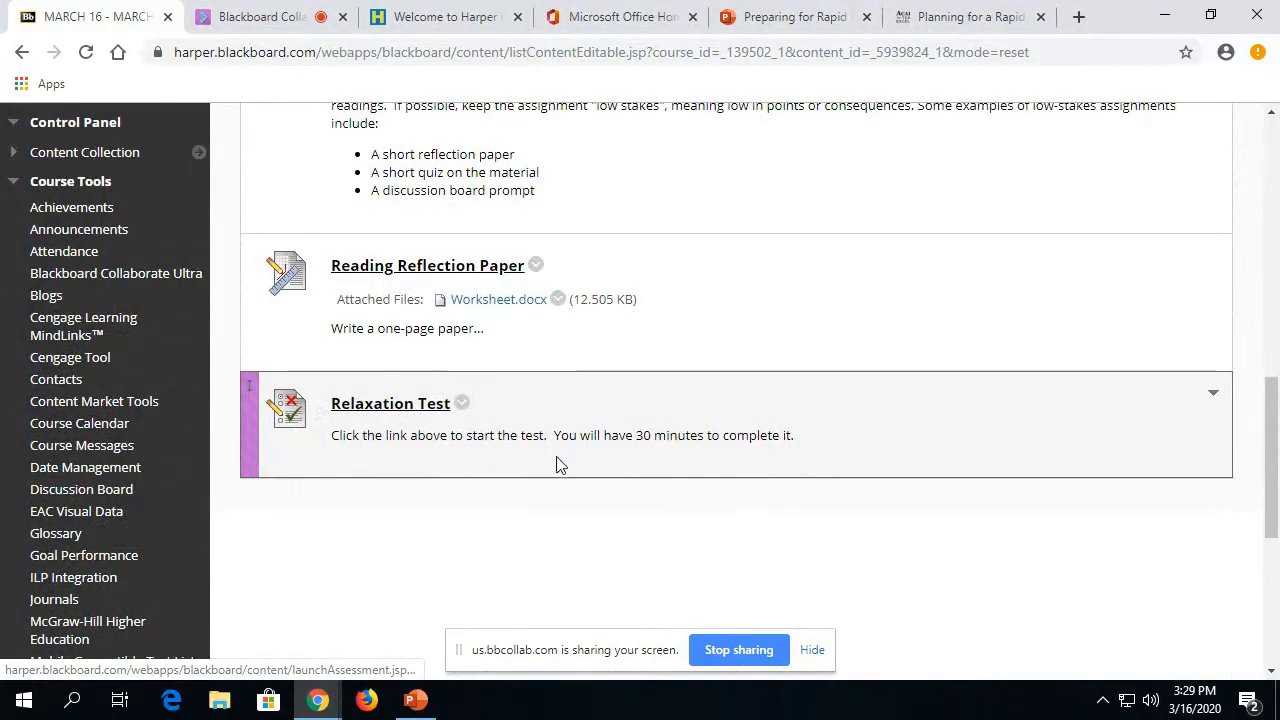
pyautogui.scroll(2, 480, 474)
pyautogui.scroll(10, 662, 492)
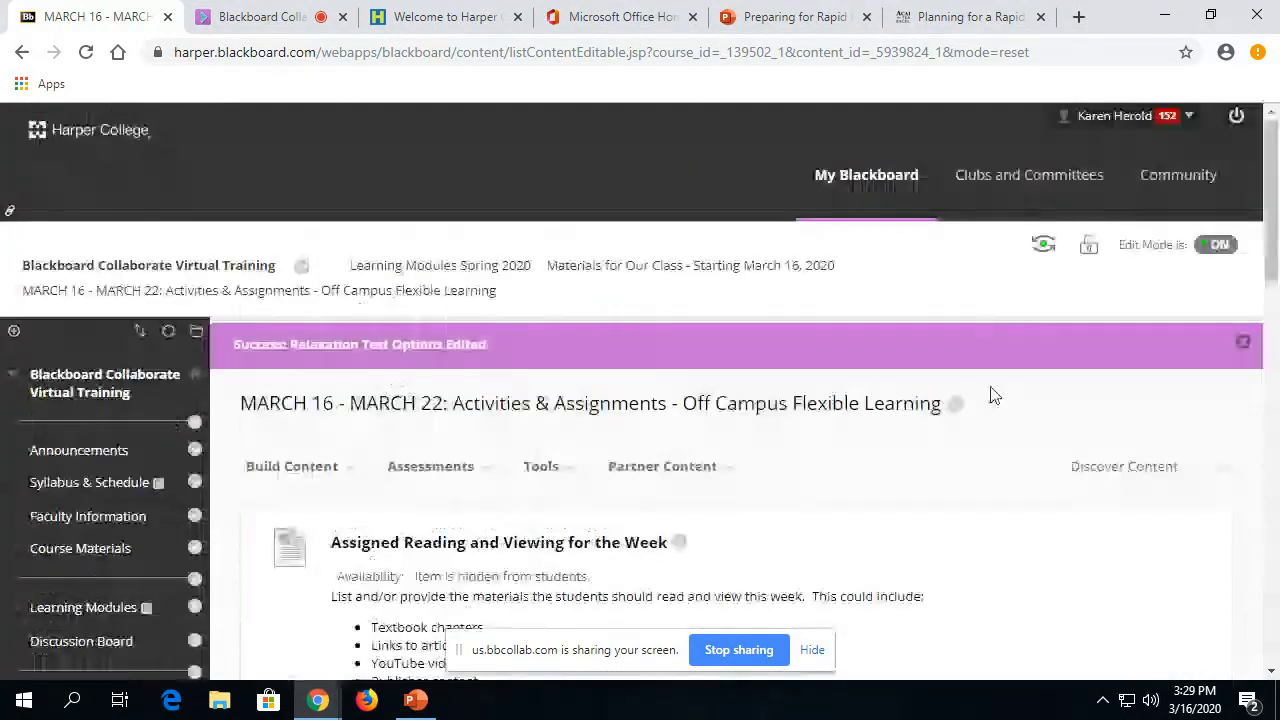
# Step: In student preview, go to Materials for Our Class > MARCH 16 - MARCH 22 folder
pyautogui.click(1043, 244)
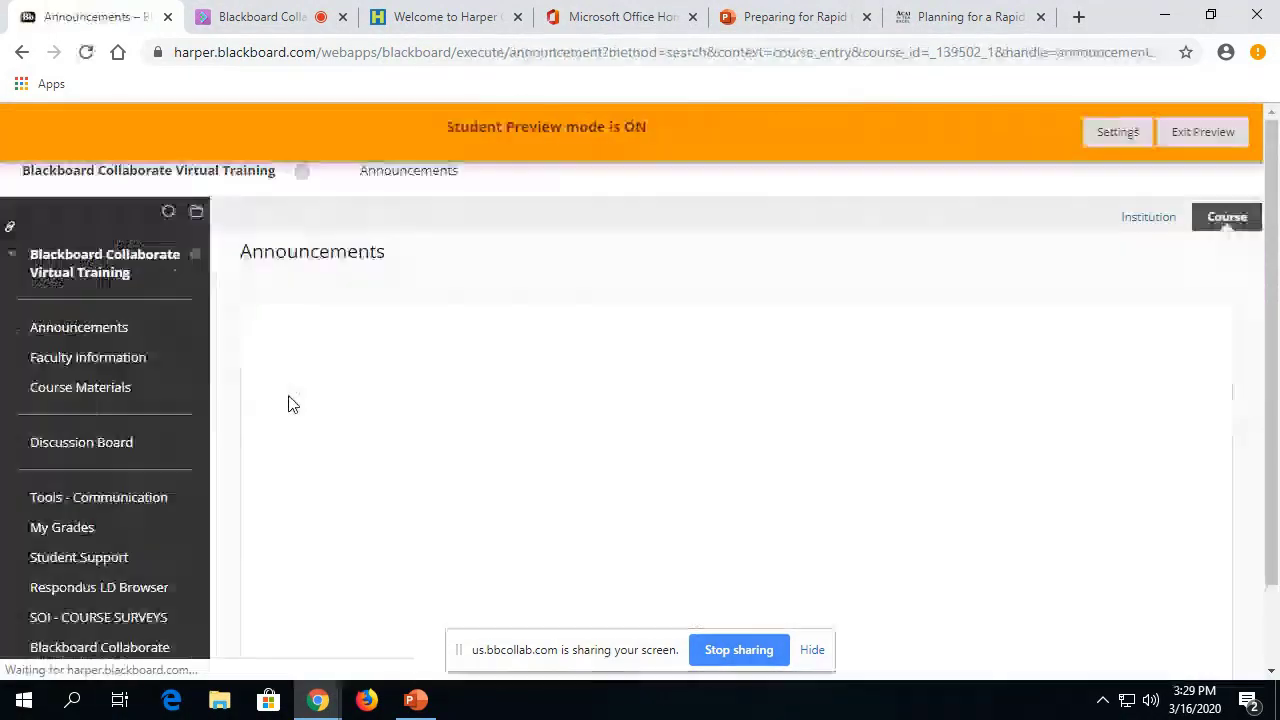
pyautogui.scroll(-1, 60, 570)
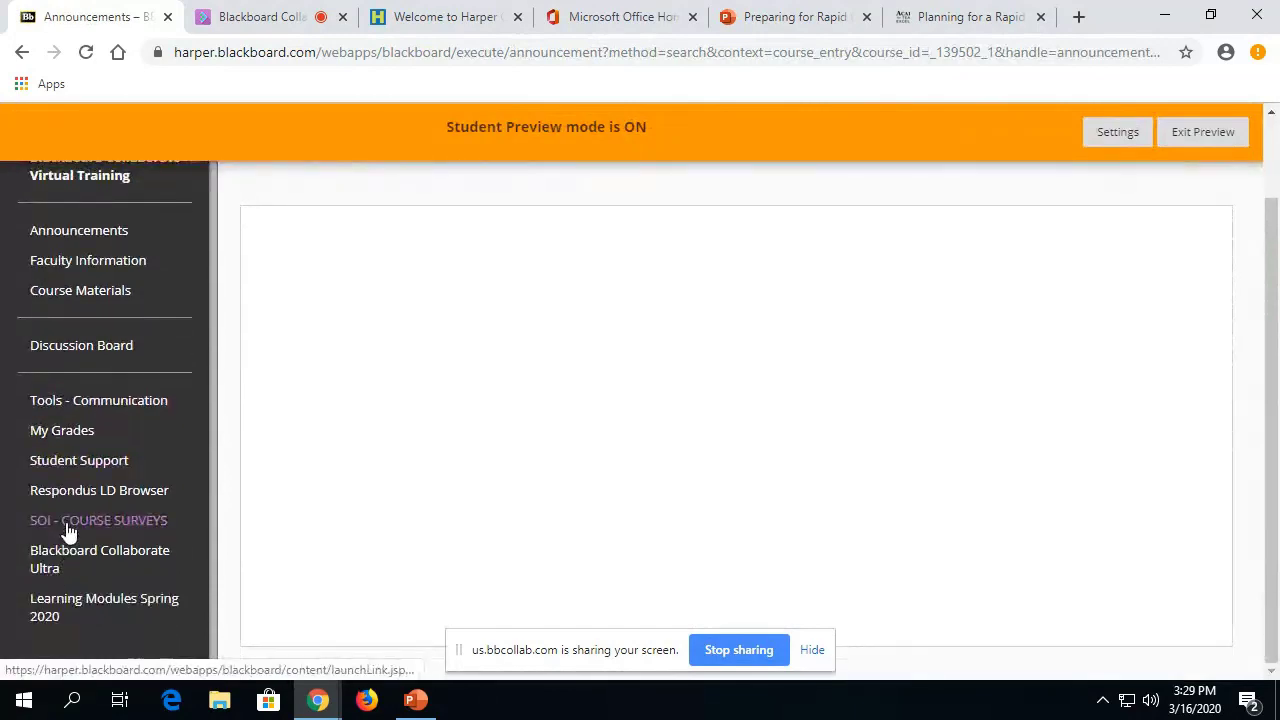
pyautogui.click(67, 618)
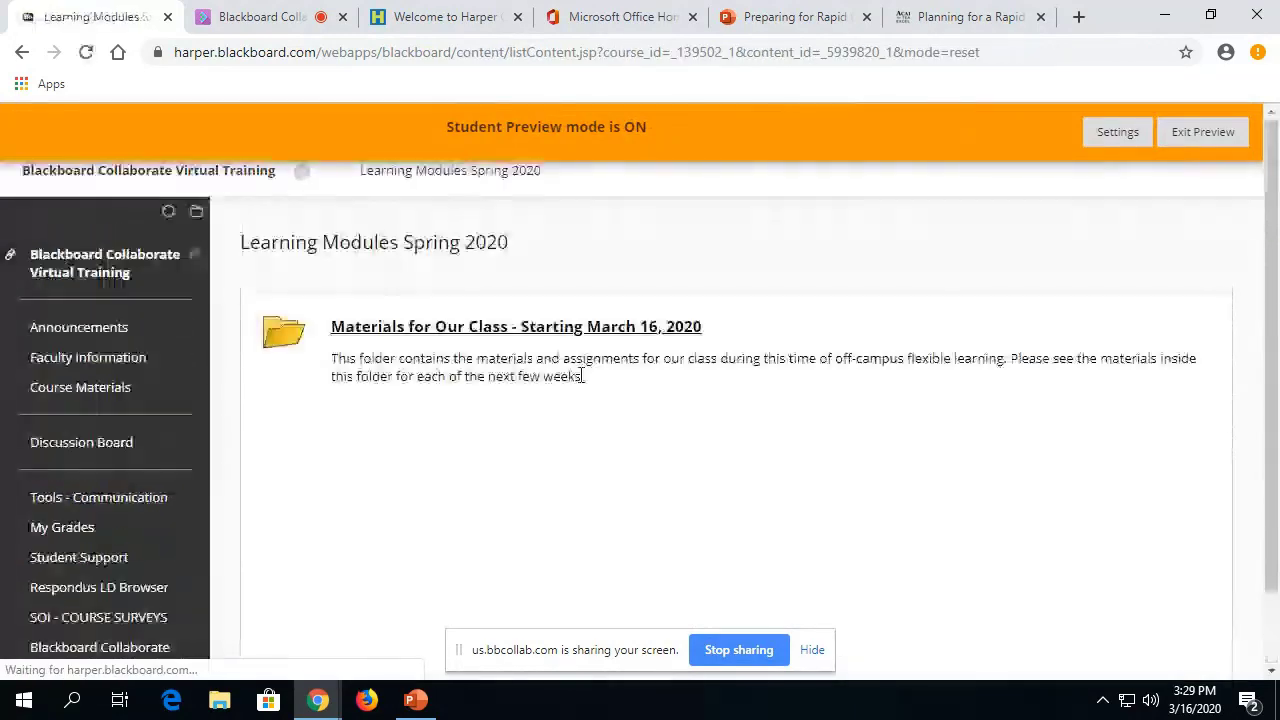
pyautogui.click(443, 327)
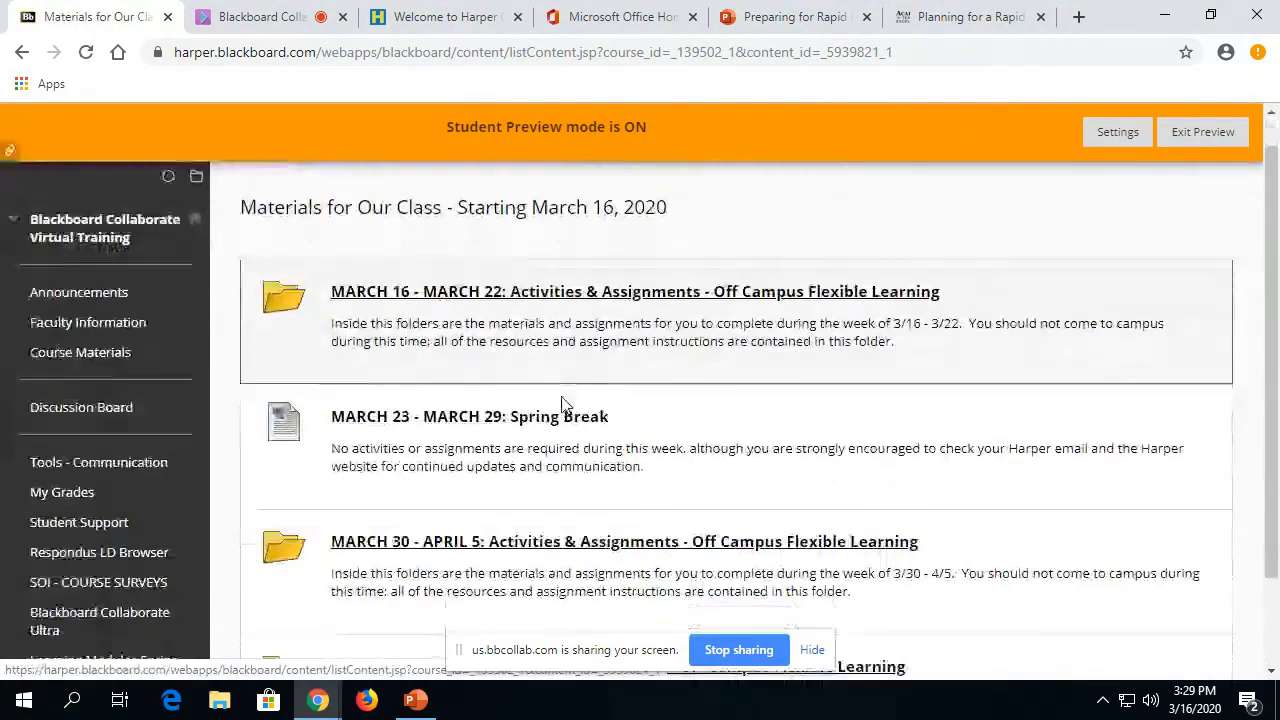
pyautogui.click(414, 328)
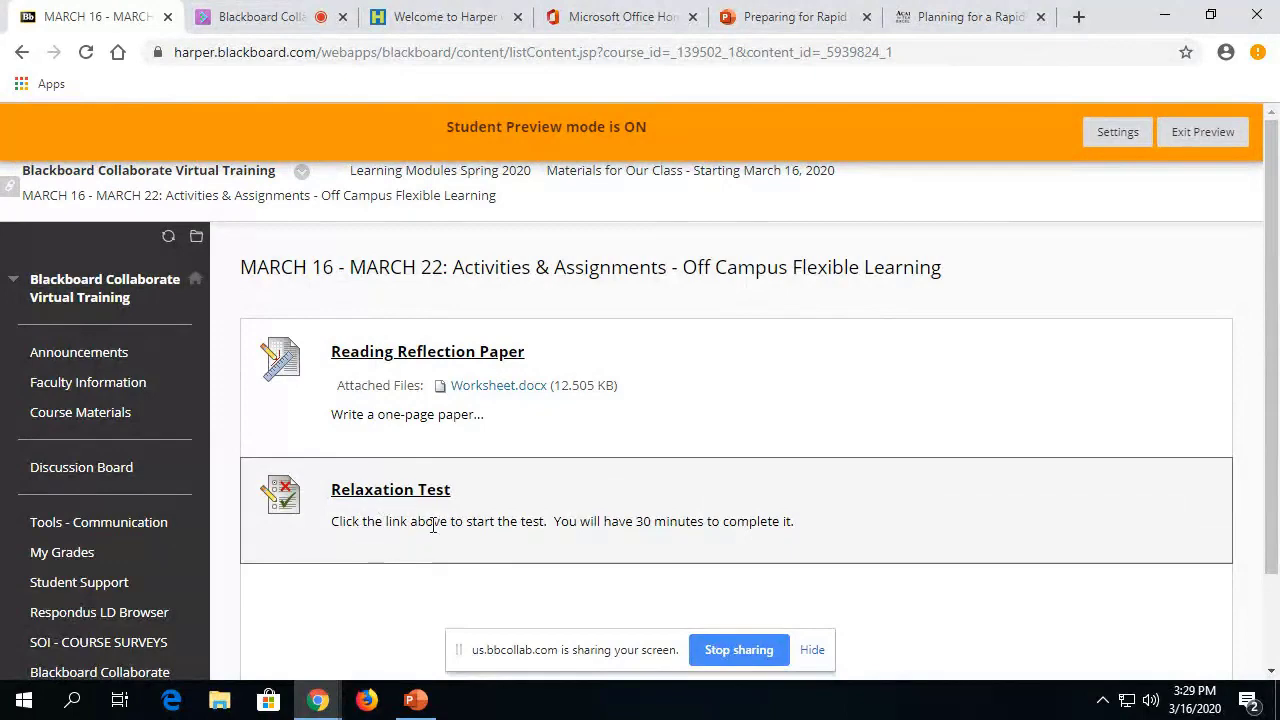
# Step: Launch the Relaxation Test and check its 45-minute time limit
pyautogui.click(358, 491)
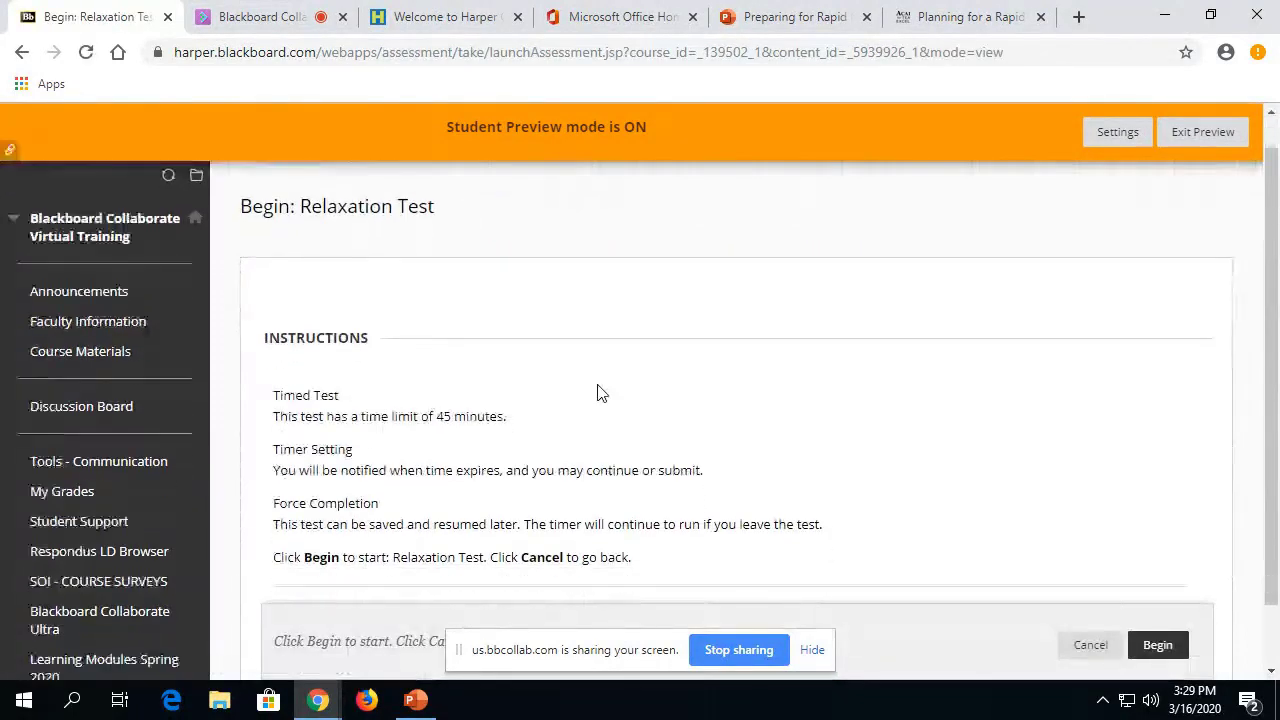
pyautogui.scroll(-1, 600, 380)
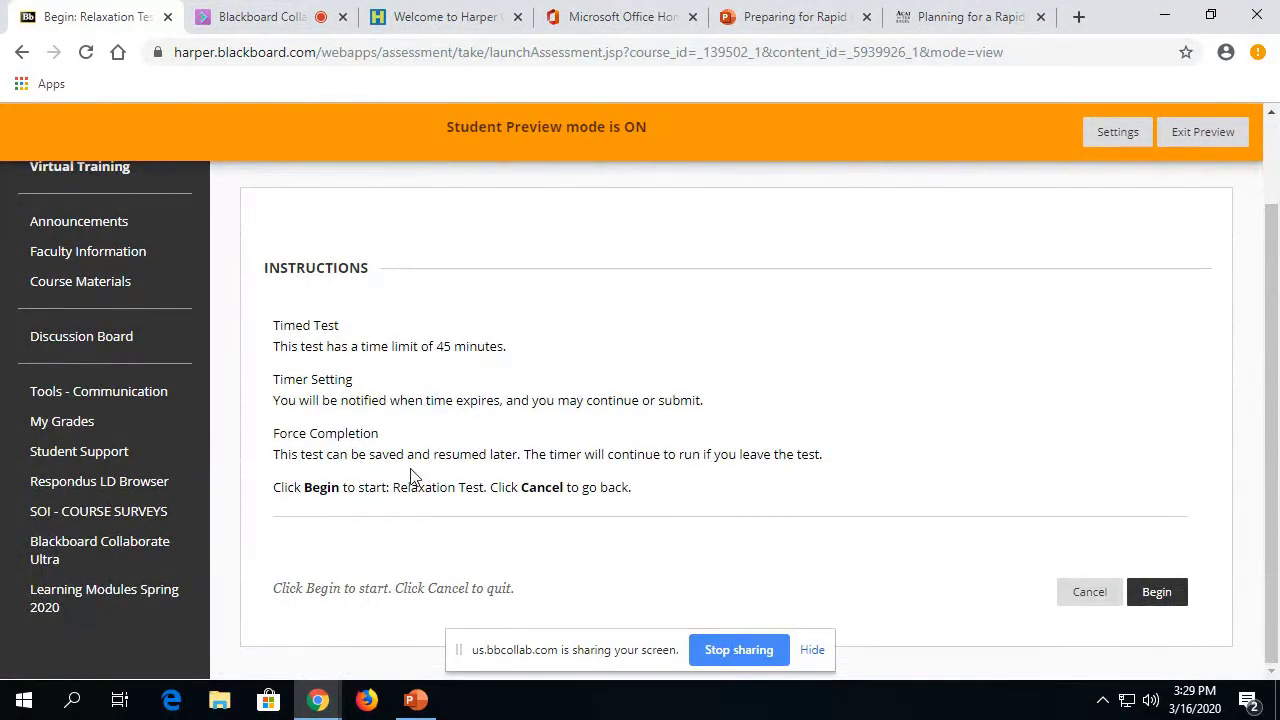
pyautogui.moveTo(448, 350); pyautogui.dragTo(529, 351)
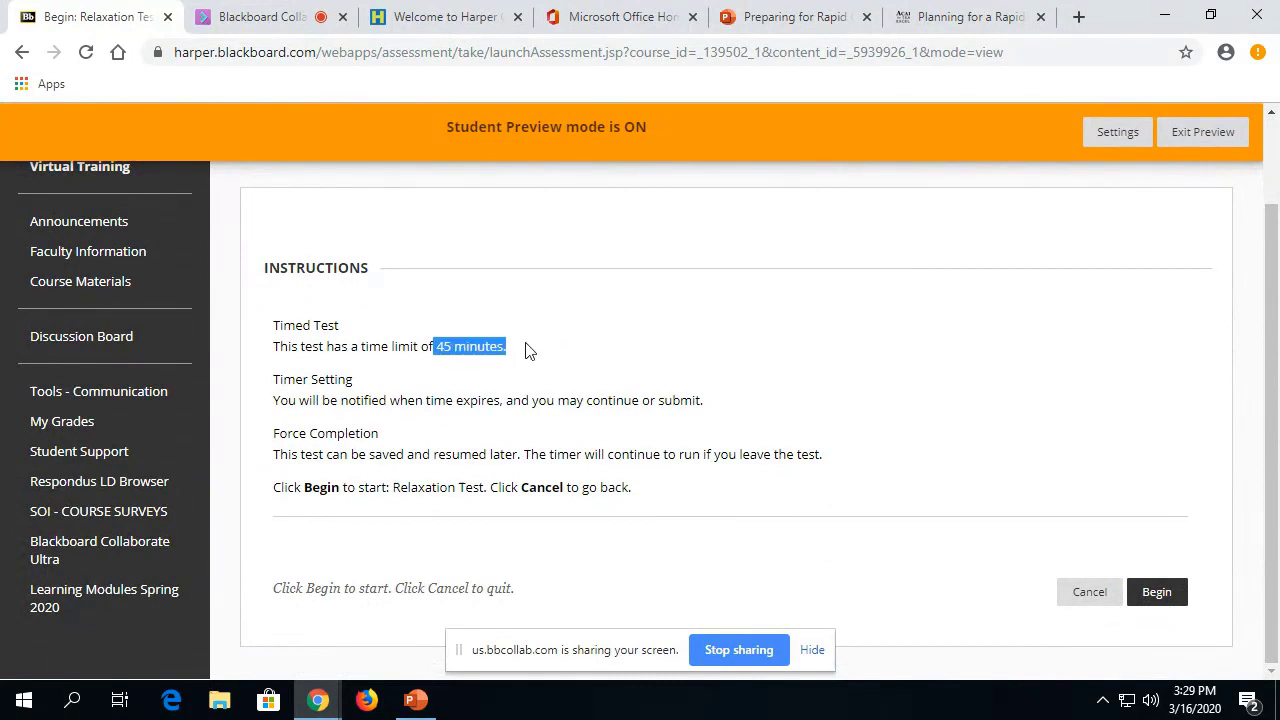
pyautogui.click(460, 350)
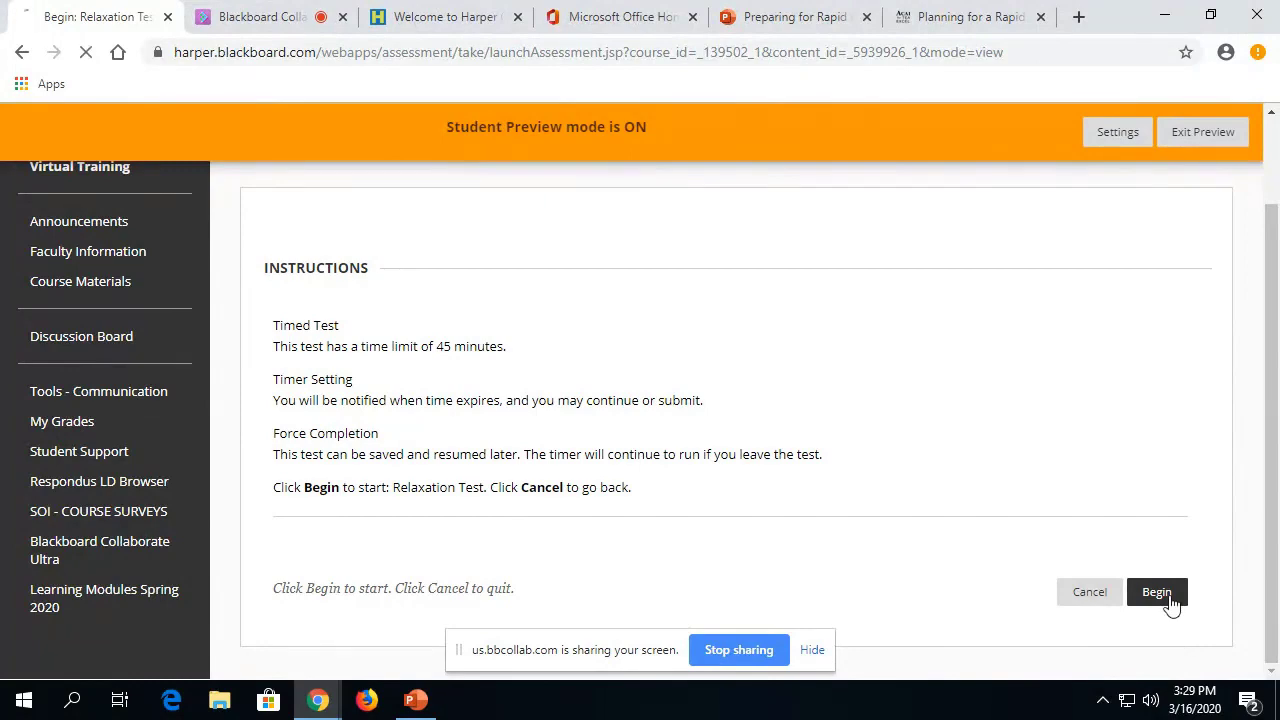
# Step: Answer the essay question with 'lots of chocolate', then save, submit and confirm the test
pyautogui.scroll(-3, 423, 309)
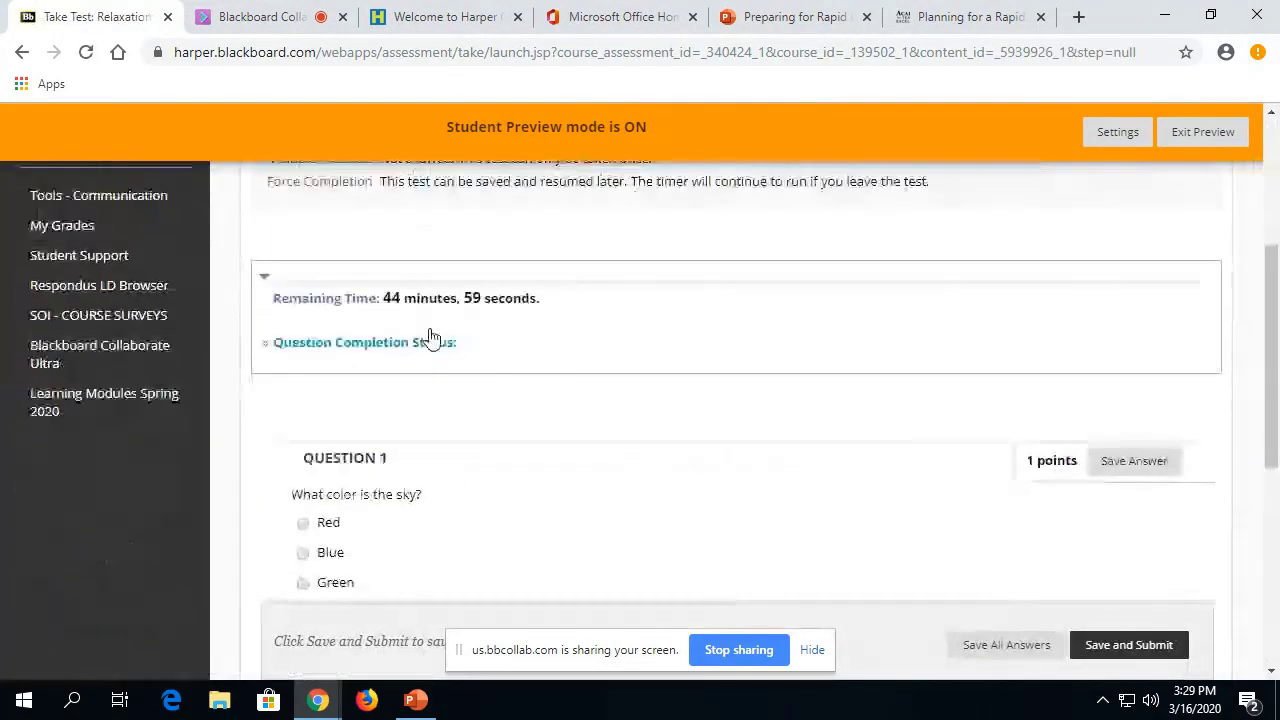
pyautogui.scroll(2, 480, 443)
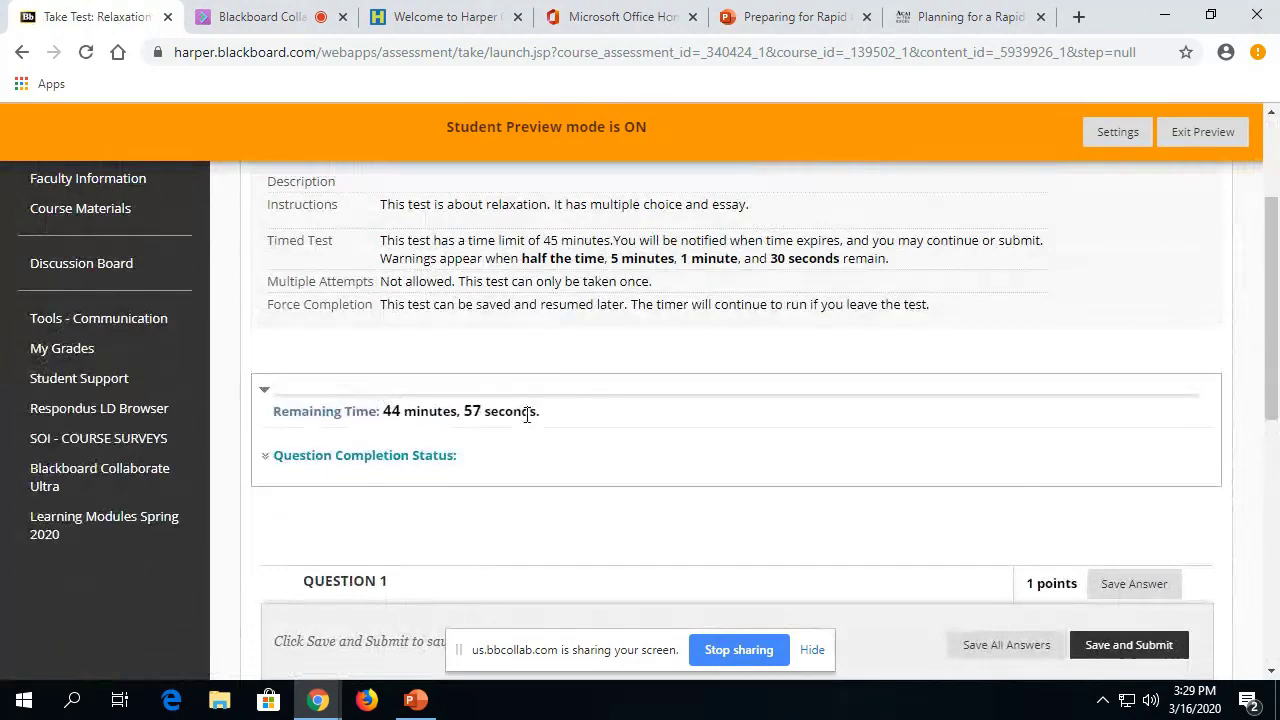
pyautogui.scroll(-3, 527, 414)
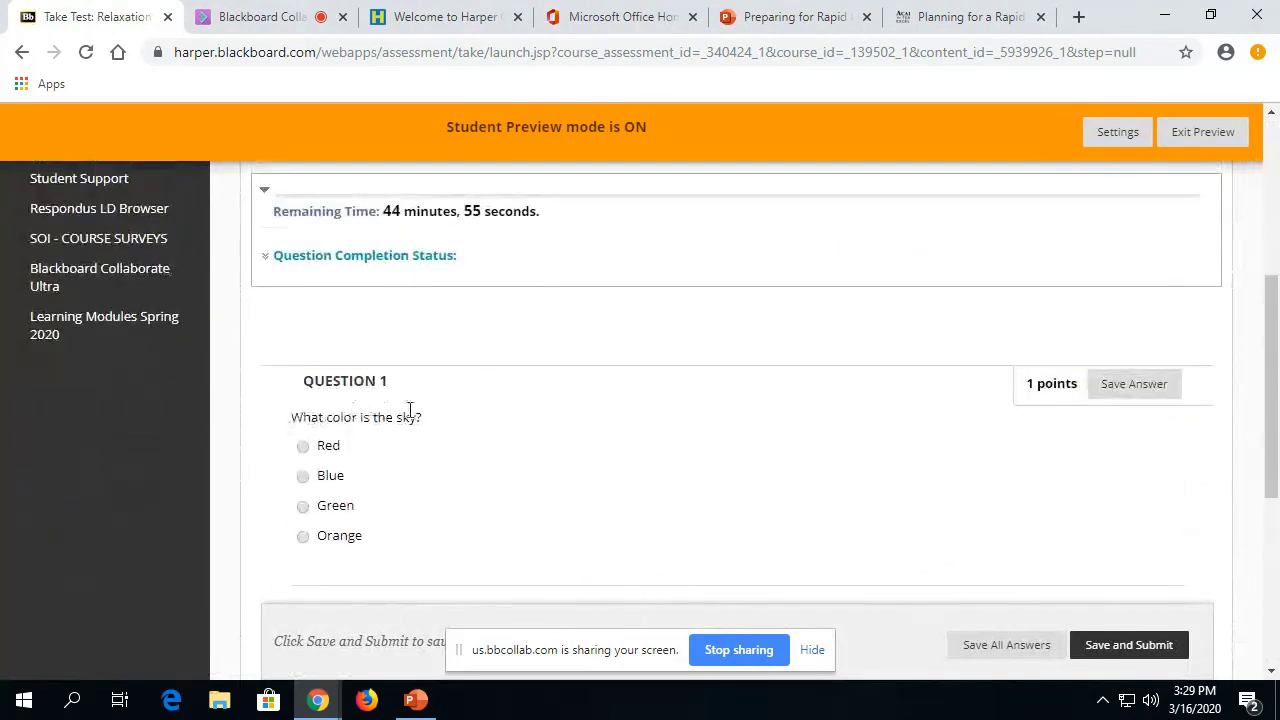
pyautogui.scroll(-4, 409, 410)
pyautogui.scroll(3, 404, 412)
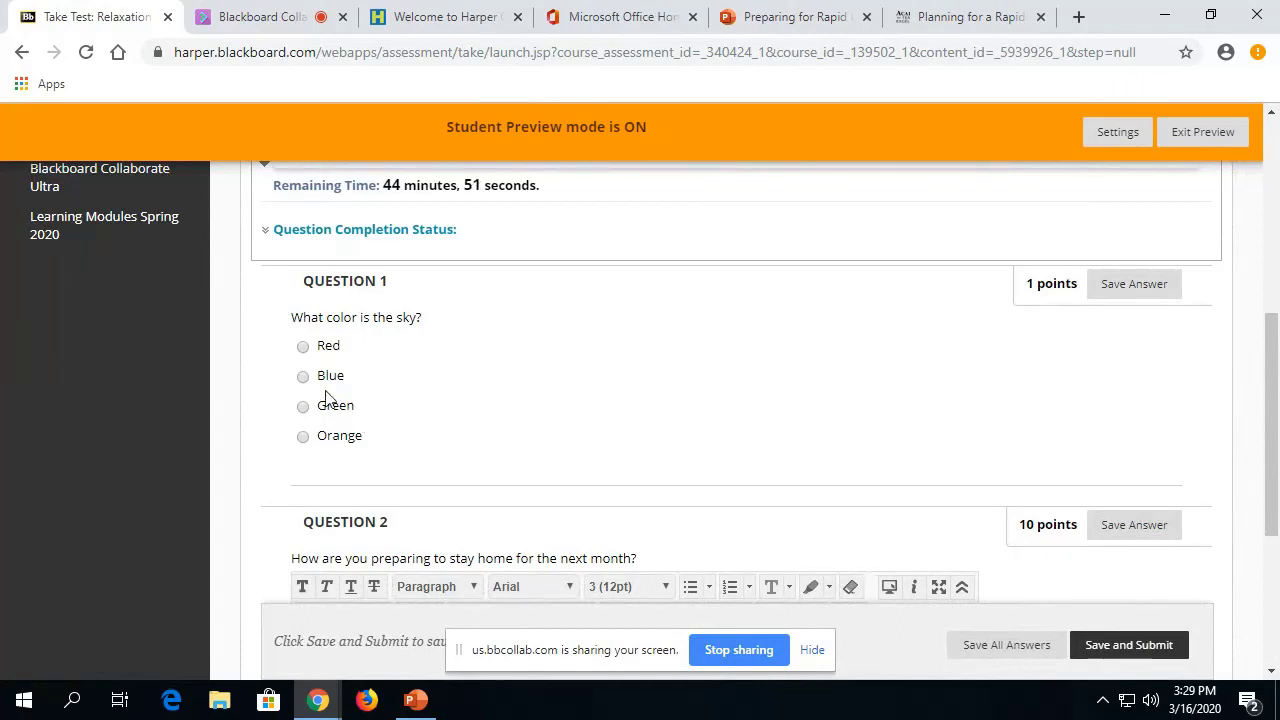
pyautogui.scroll(-2, 637, 383)
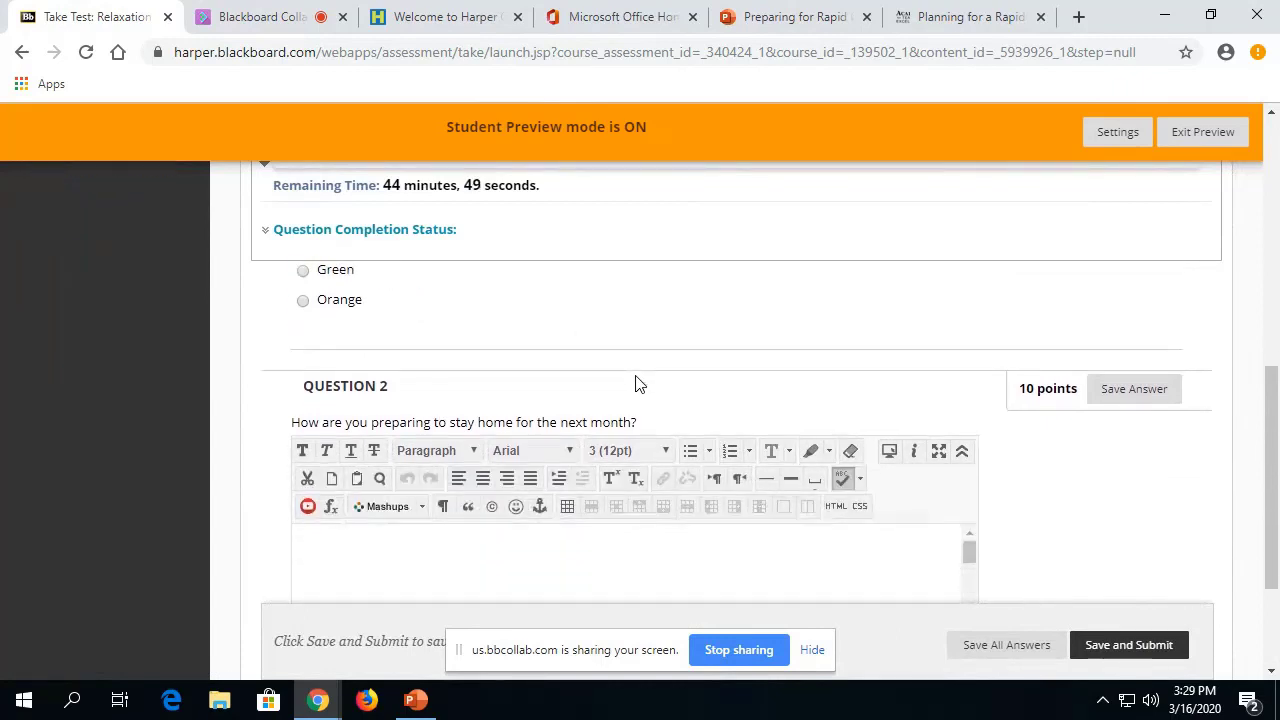
pyautogui.click(417, 534)
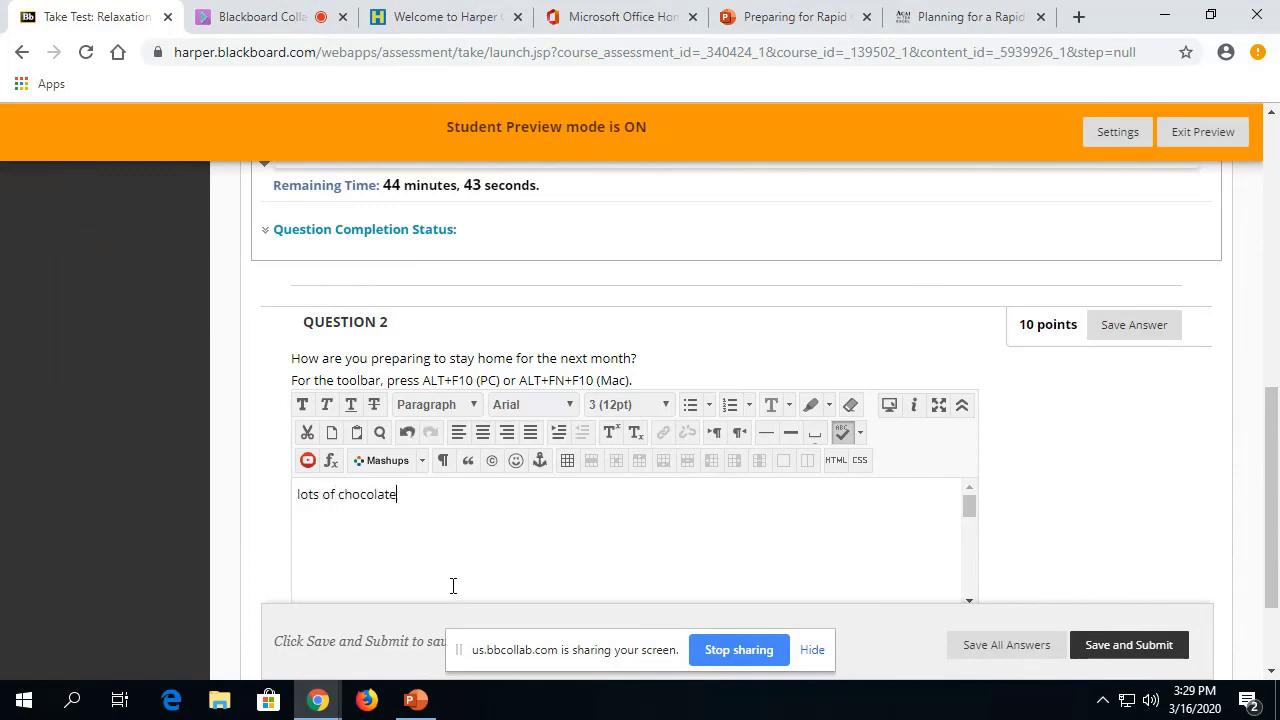
pyautogui.scroll(-2, 1050, 470)
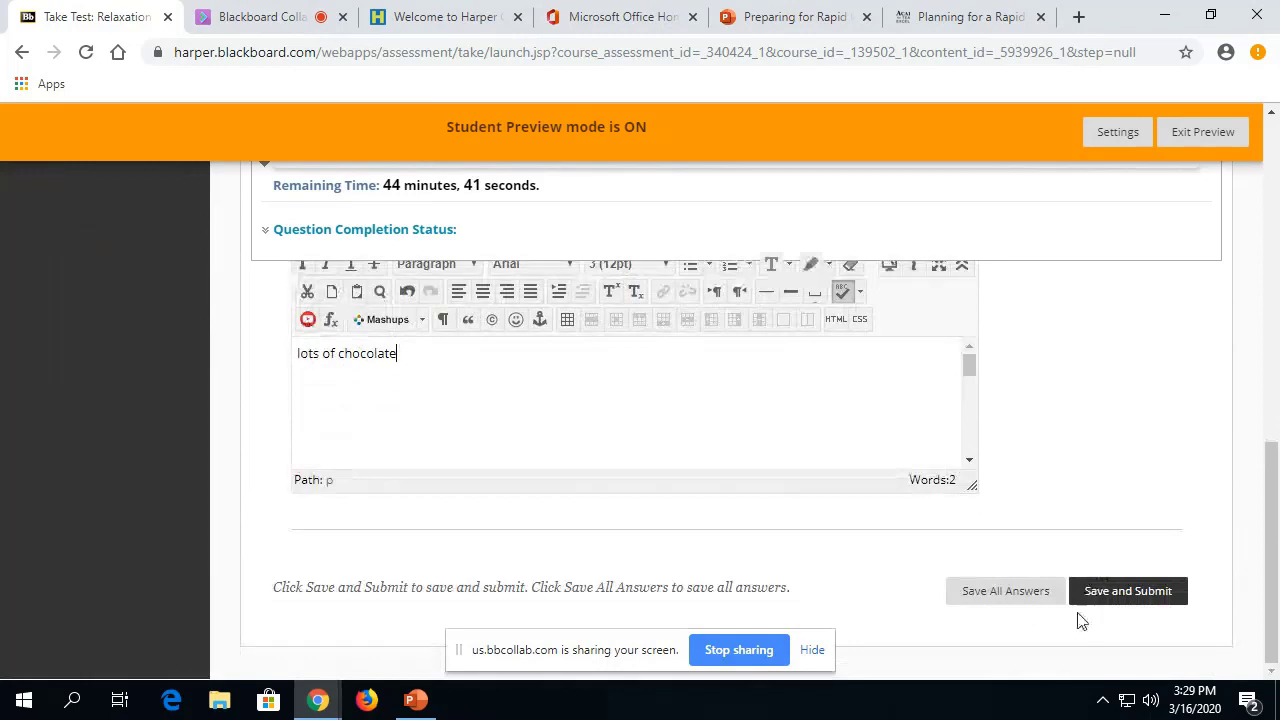
pyautogui.click(1117, 600)
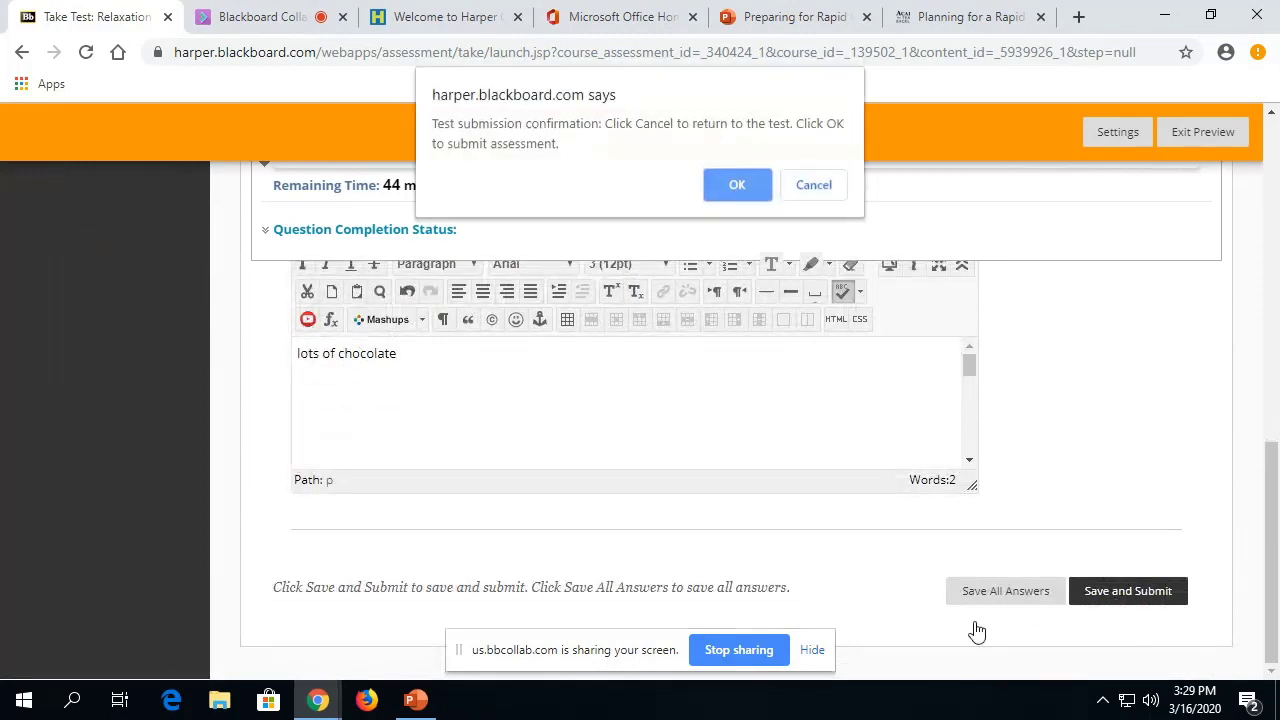
pyautogui.click(731, 186)
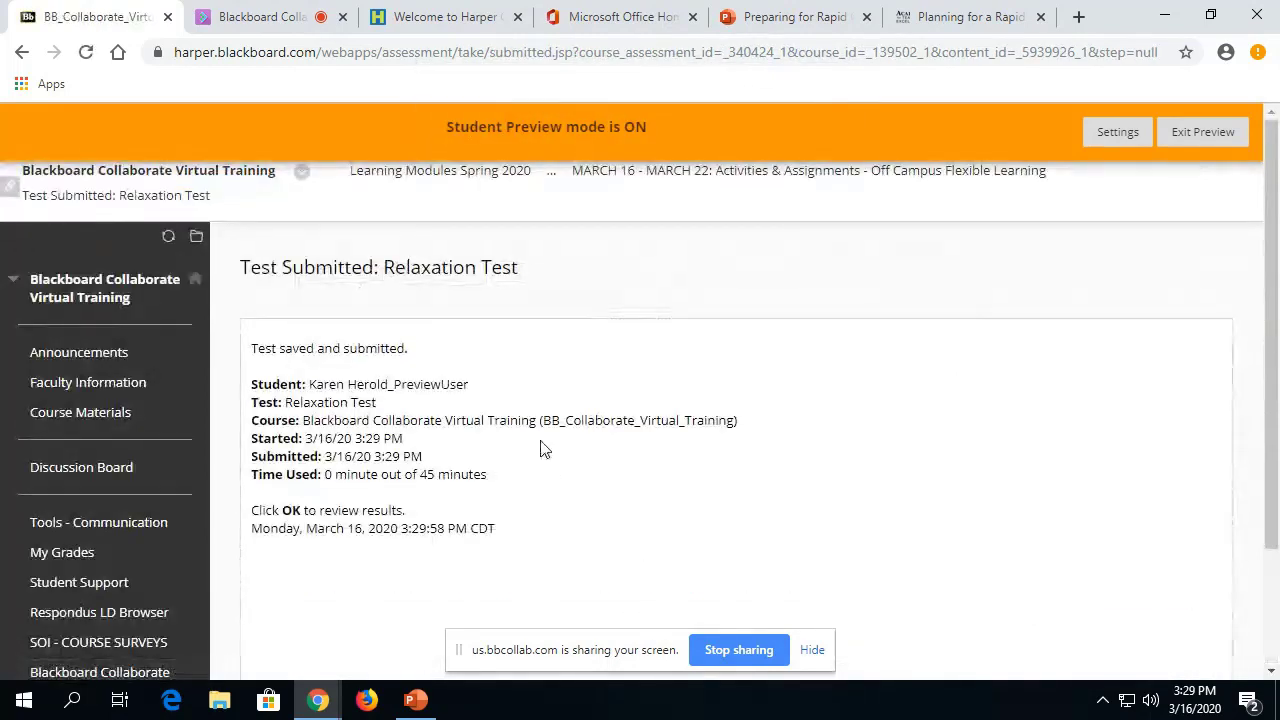
# Step: Review the submission: sky question scored 1 out of 1, essay awaiting grading
pyautogui.scroll(-2, 543, 448)
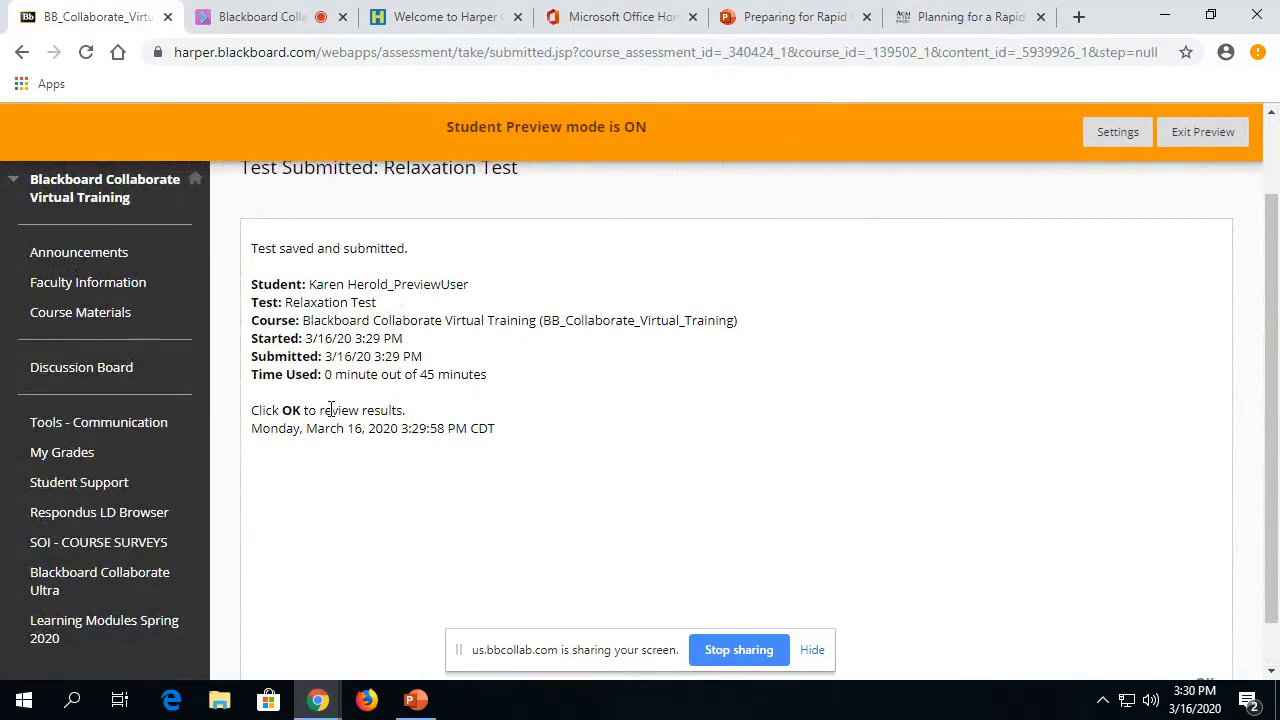
pyautogui.scroll(-2, 594, 366)
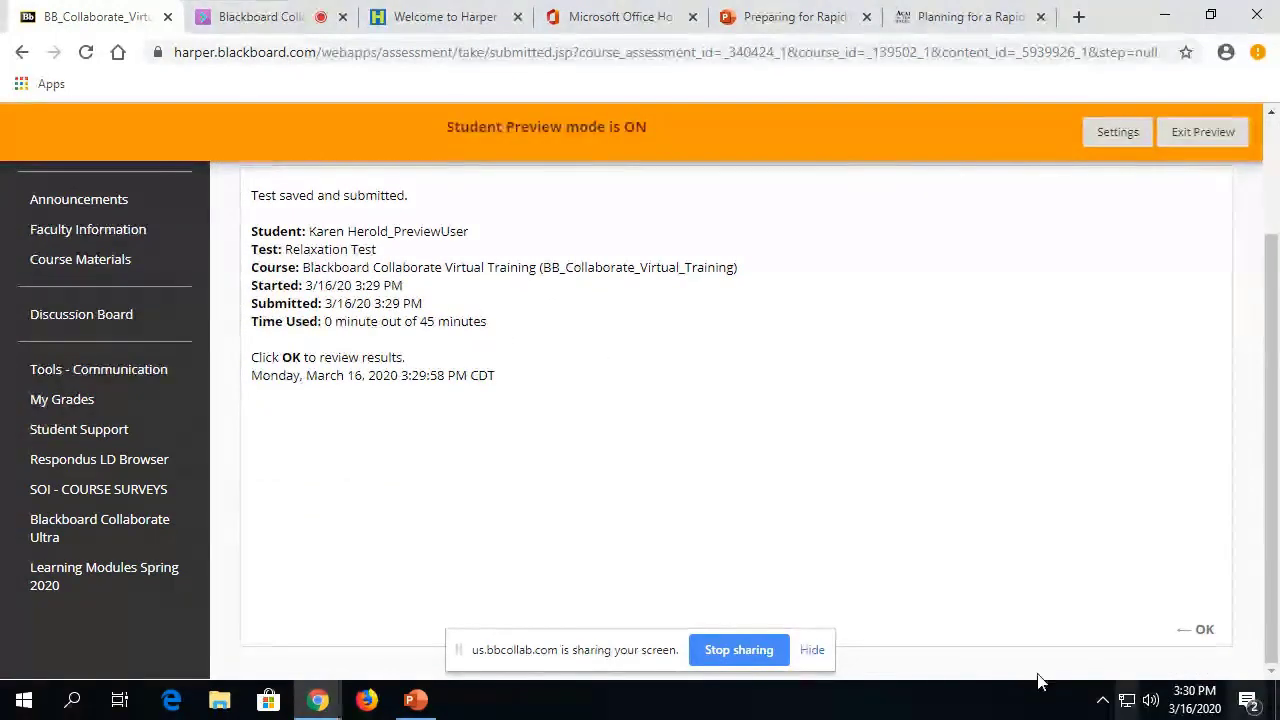
pyautogui.click(1194, 630)
pyautogui.scroll(-4, 641, 305)
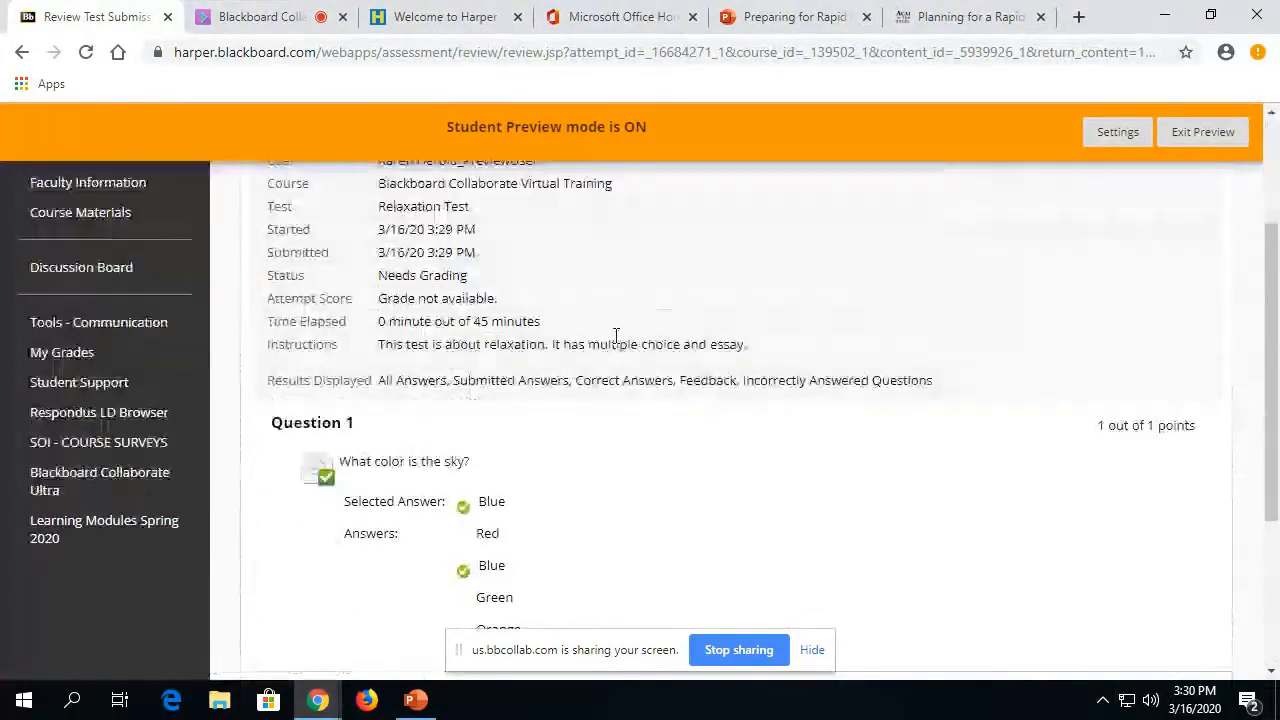
pyautogui.scroll(-4, 471, 408)
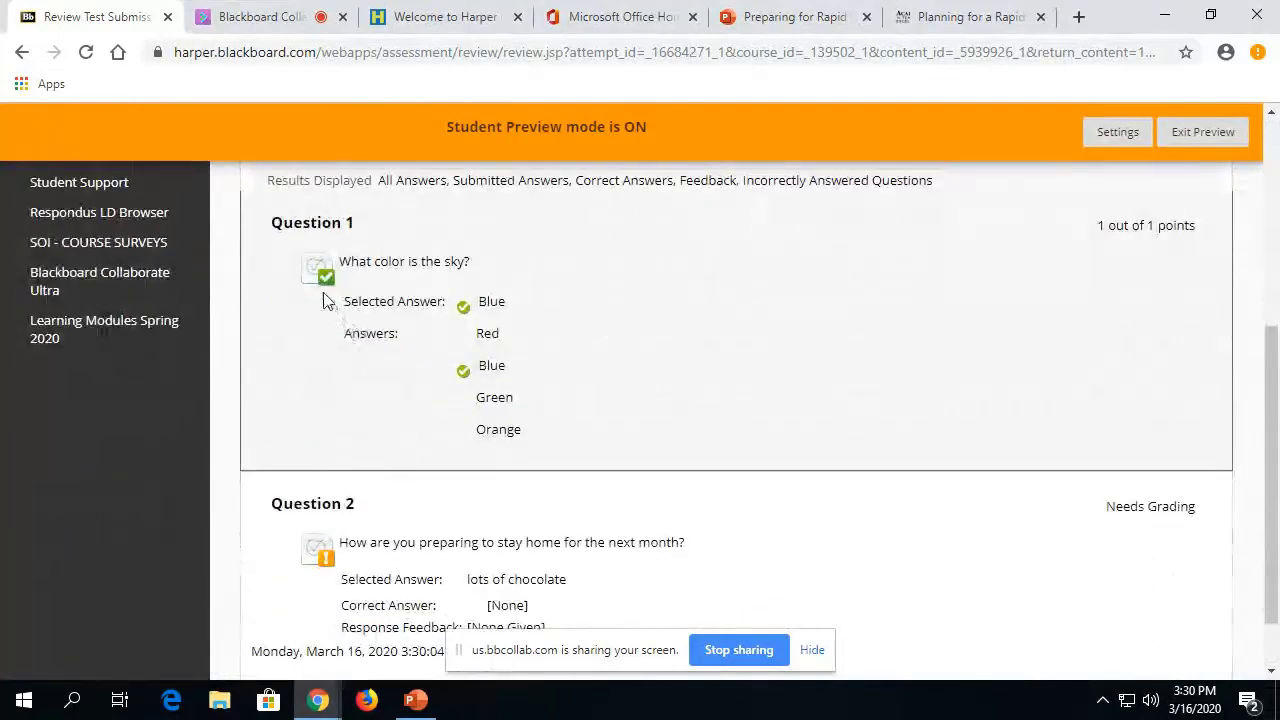
pyautogui.scroll(3, 400, 365)
pyautogui.scroll(-3, 437, 446)
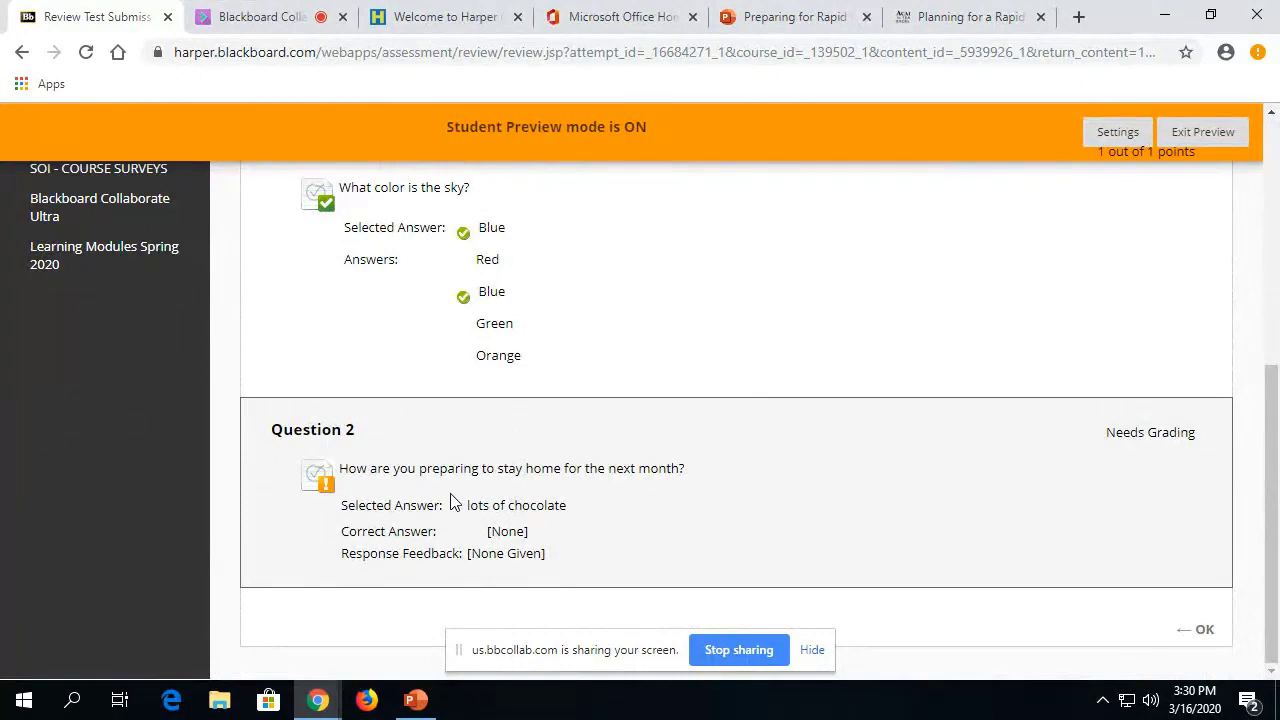
pyautogui.scroll(1, 435, 520)
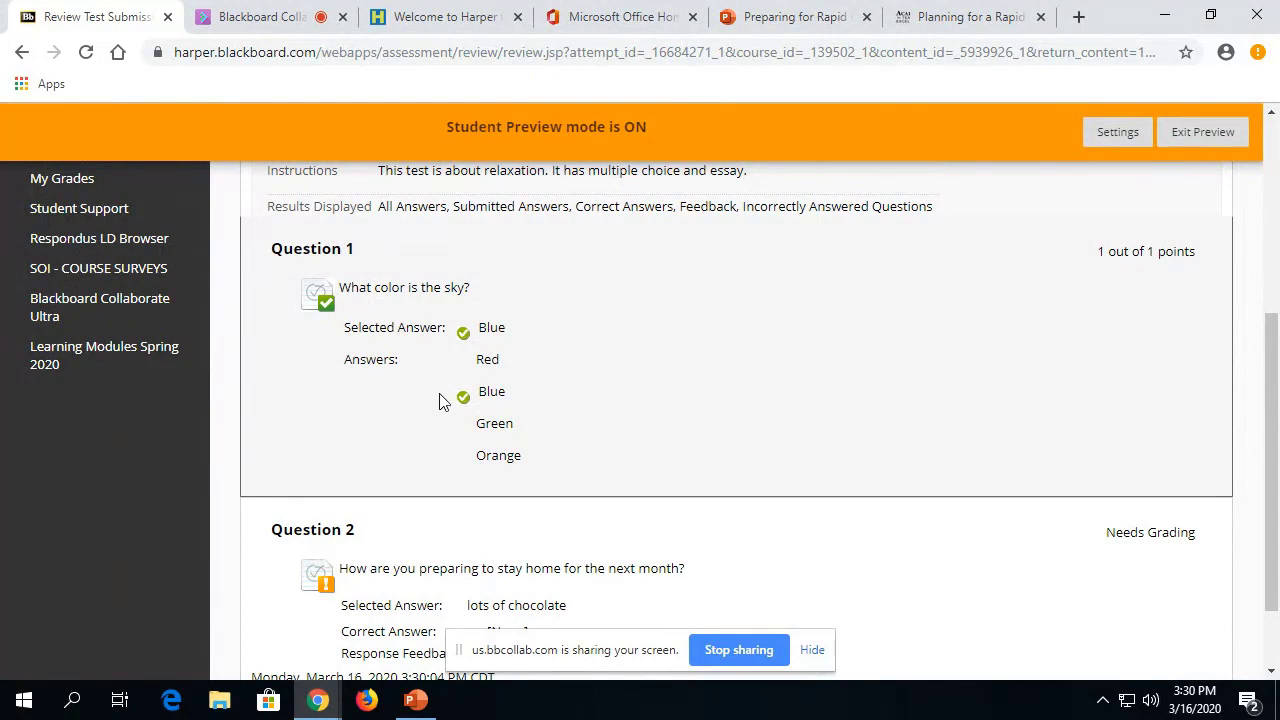
pyautogui.scroll(-1, 380, 388)
pyautogui.scroll(1, 380, 388)
pyautogui.scroll(-1, 591, 326)
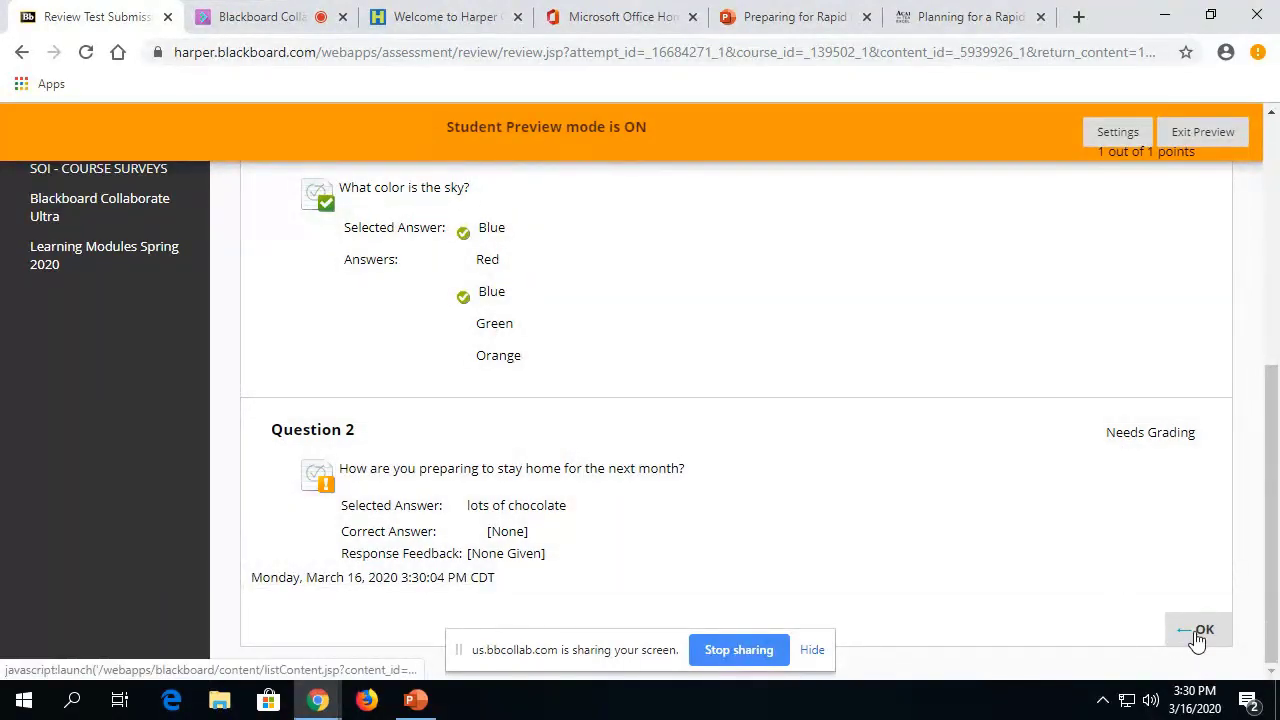
# Step: Leave the test review and exit student preview, keeping the preview user and all data
pyautogui.click(1198, 634)
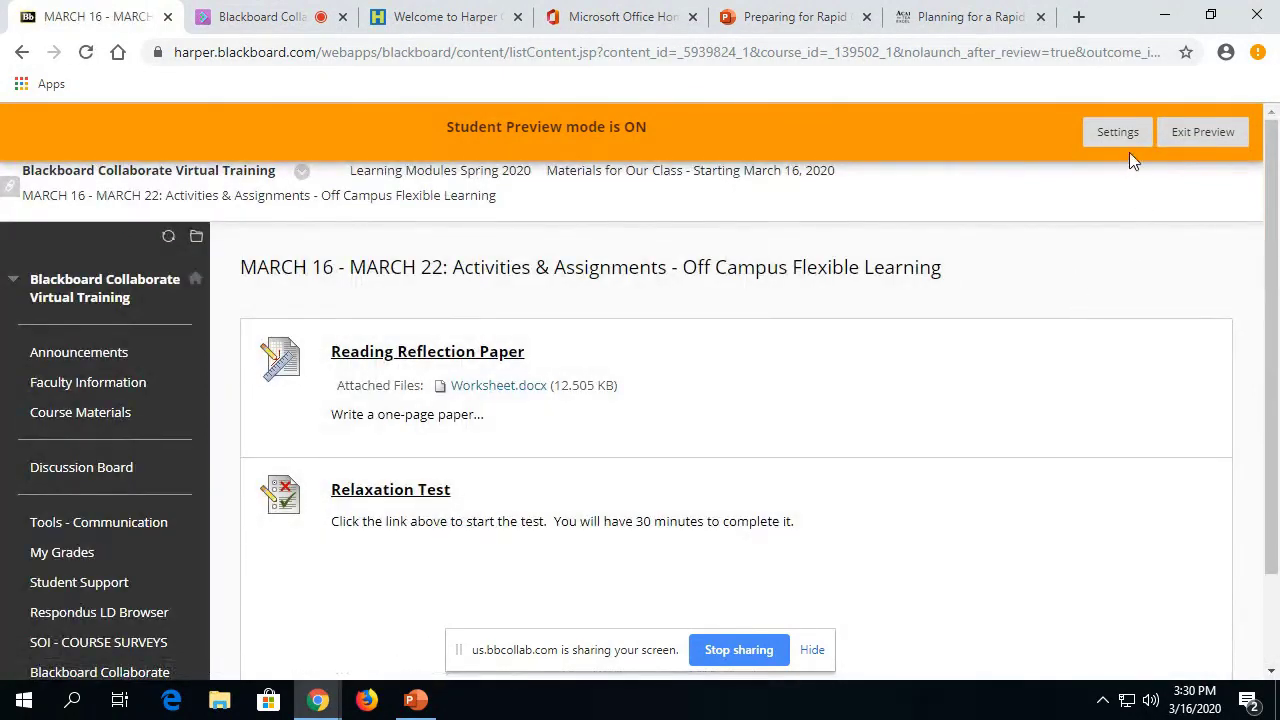
pyautogui.click(1183, 143)
pyautogui.click(421, 405)
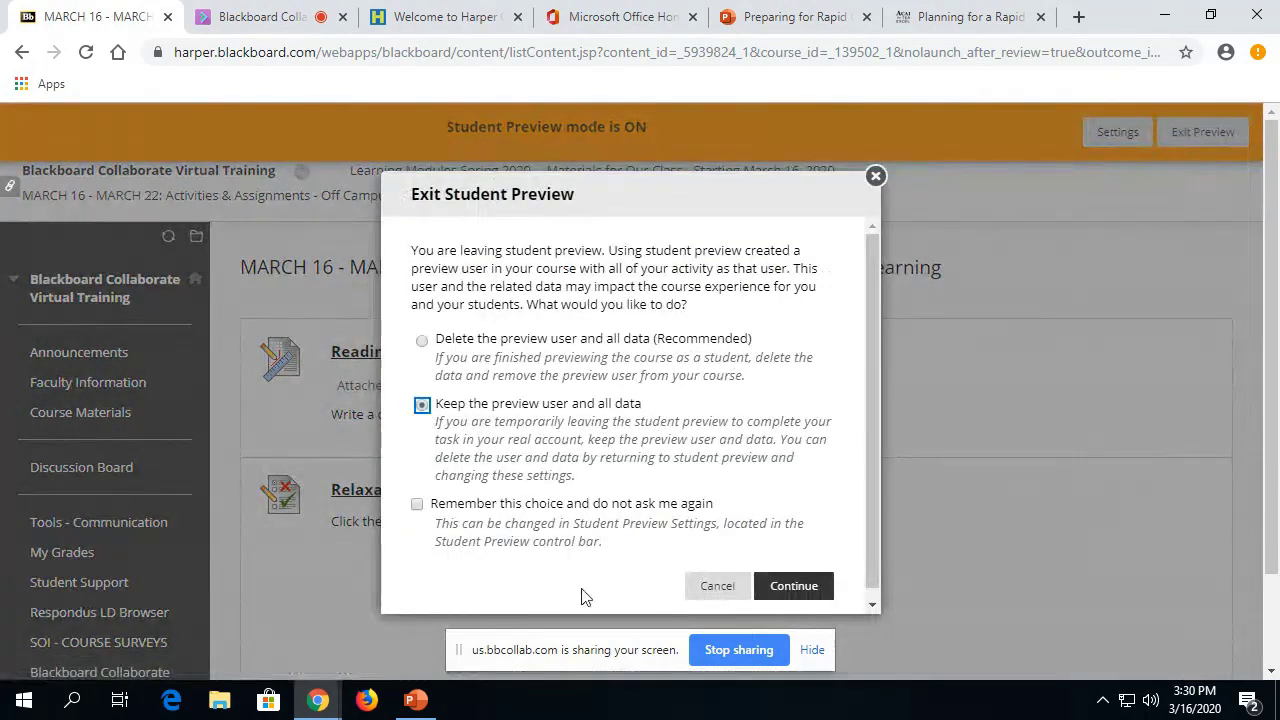
pyautogui.click(812, 592)
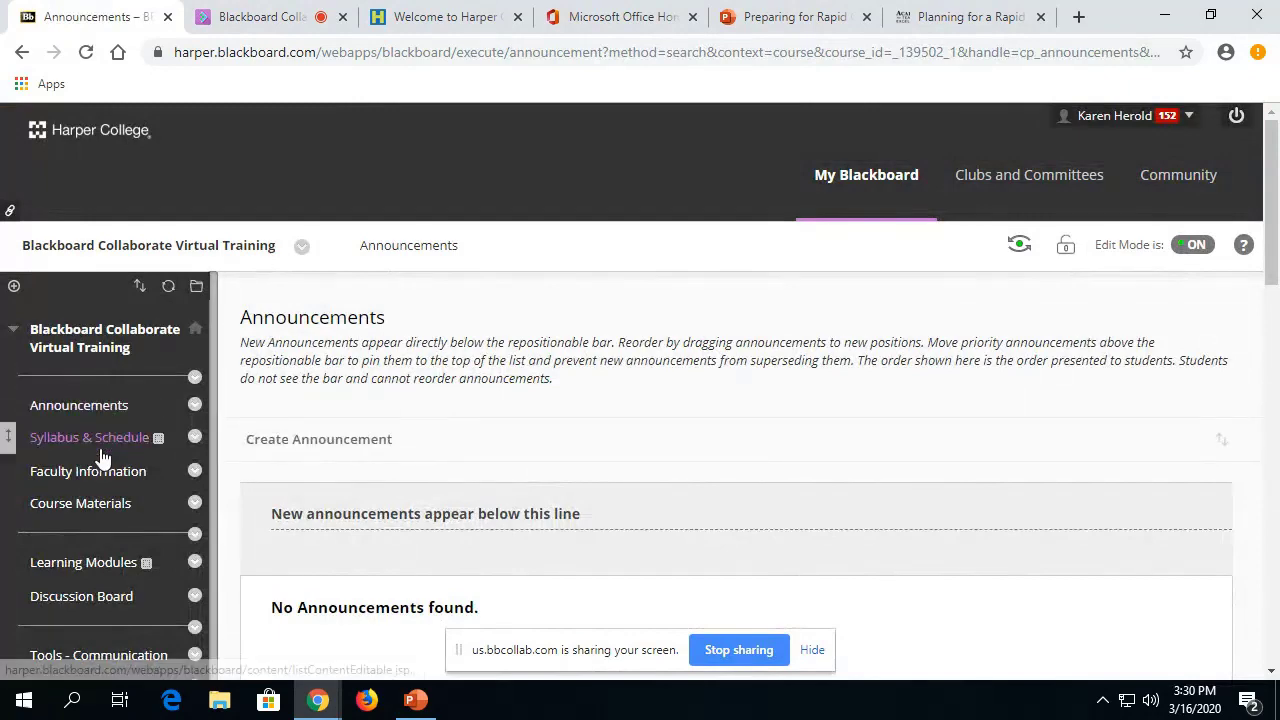
pyautogui.scroll(-3, 97, 445)
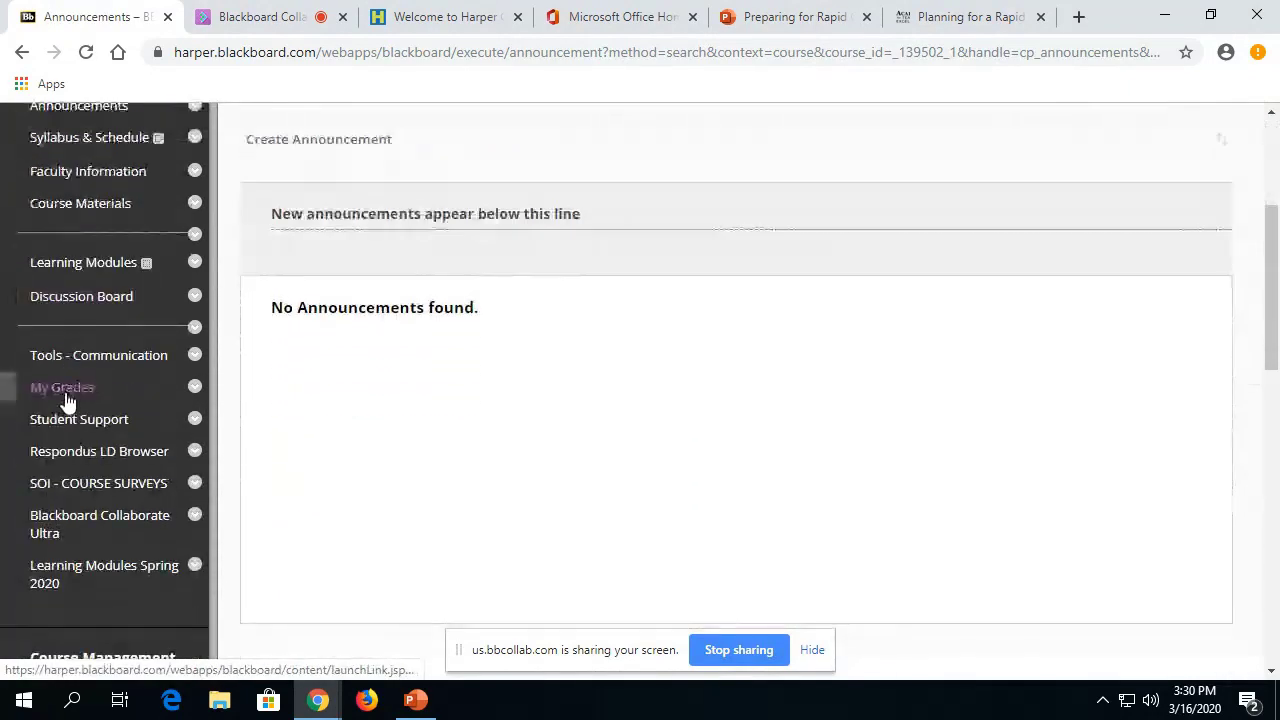
pyautogui.scroll(-4, 66, 400)
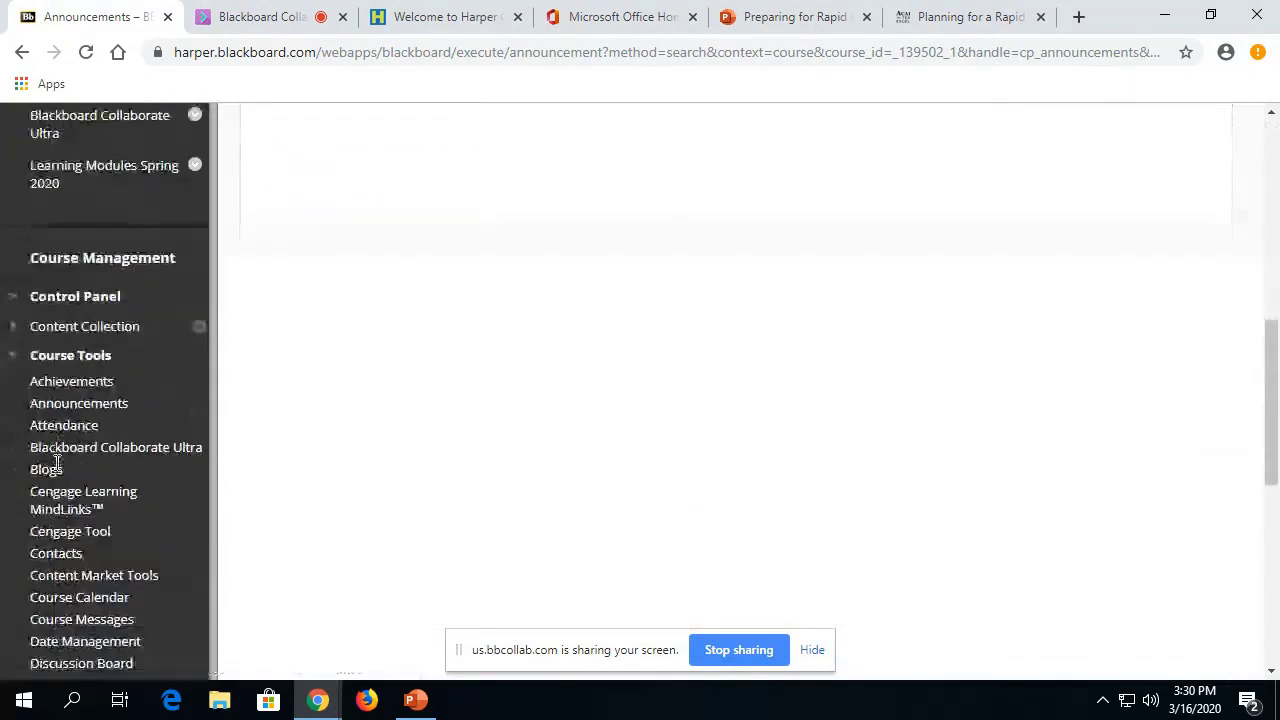
# Step: Open the Full Grade Center from Grade Center and bring the Relaxation Test column into view
pyautogui.scroll(-1, 30, 320)
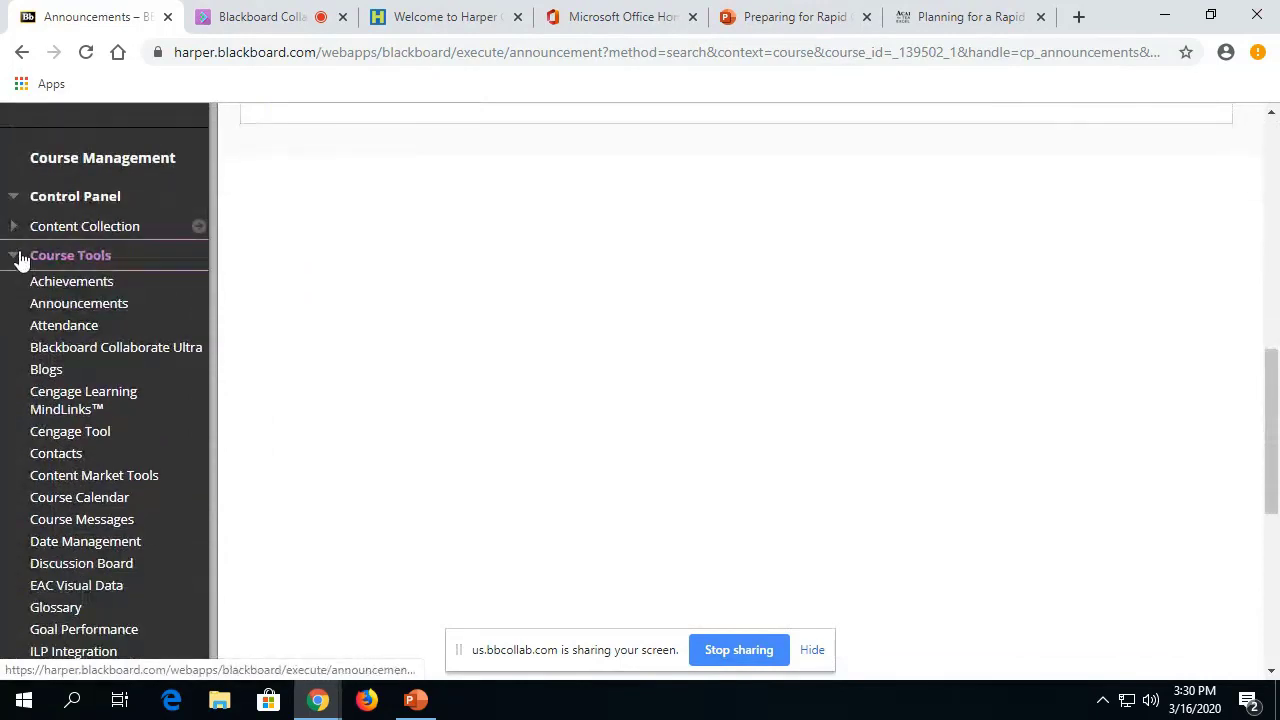
pyautogui.click(20, 258)
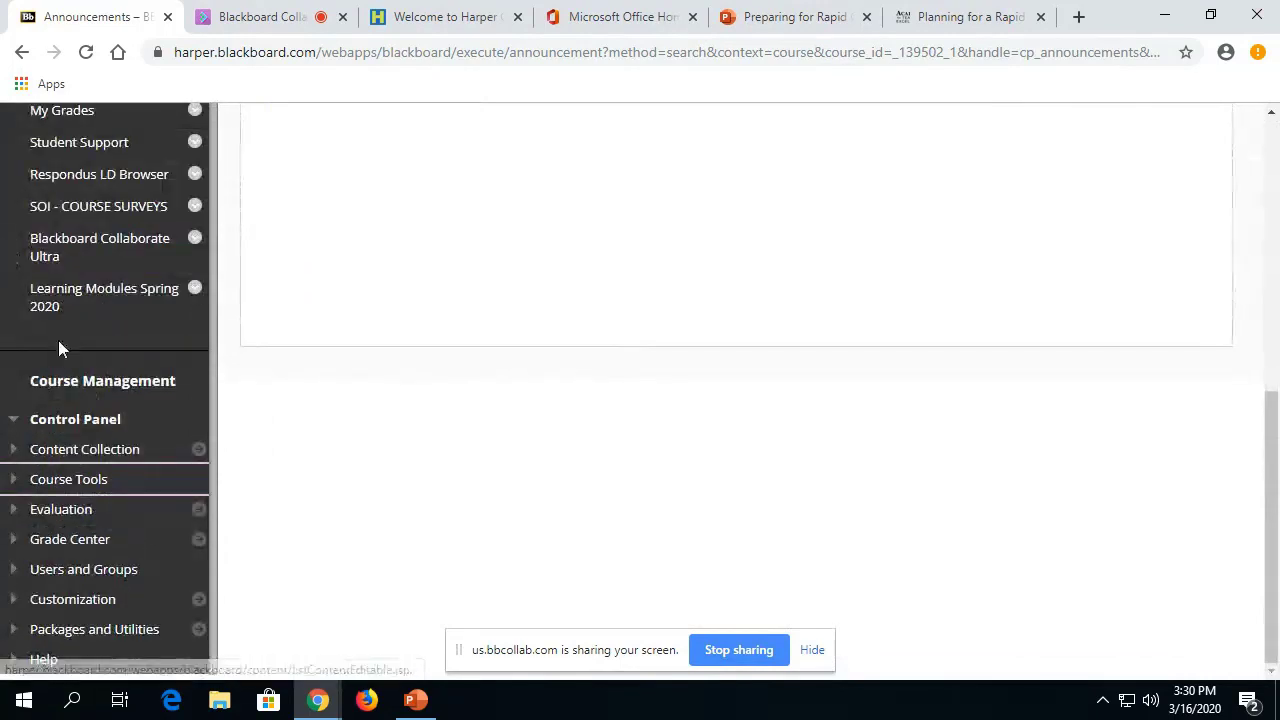
pyautogui.click(14, 549)
pyautogui.scroll(-1, 14, 549)
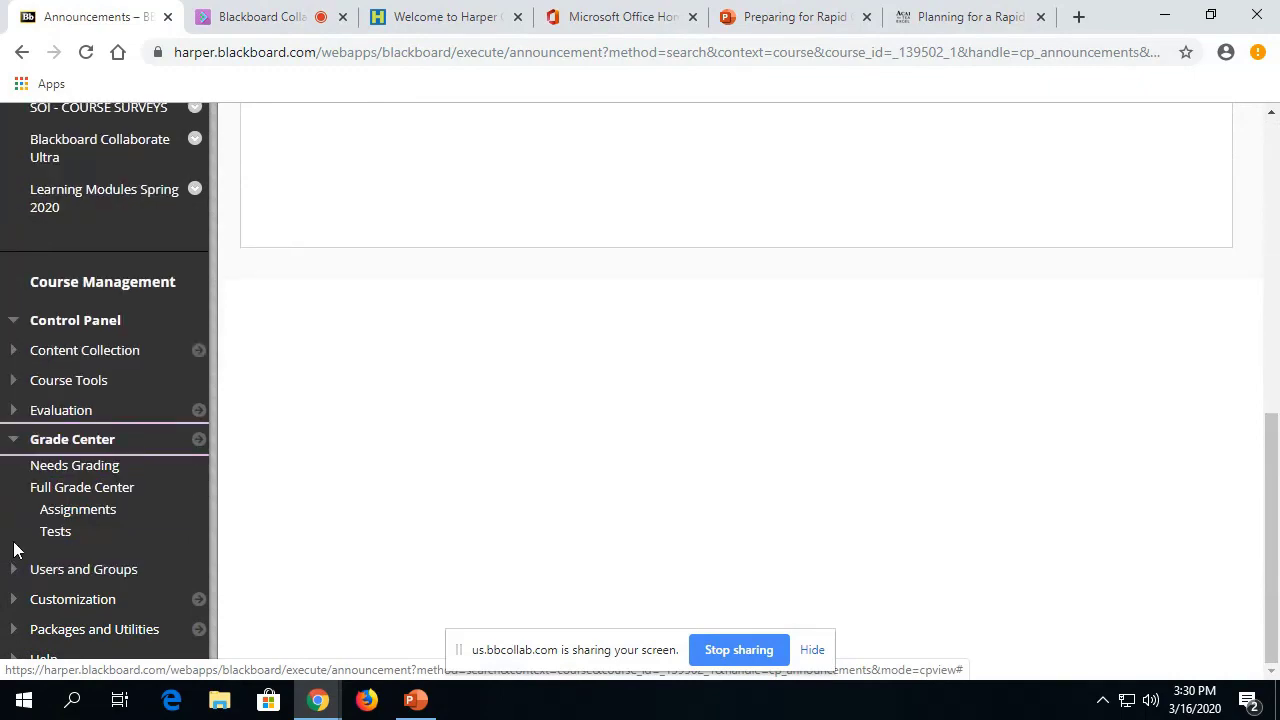
pyautogui.click(112, 497)
pyautogui.moveTo(785, 418)
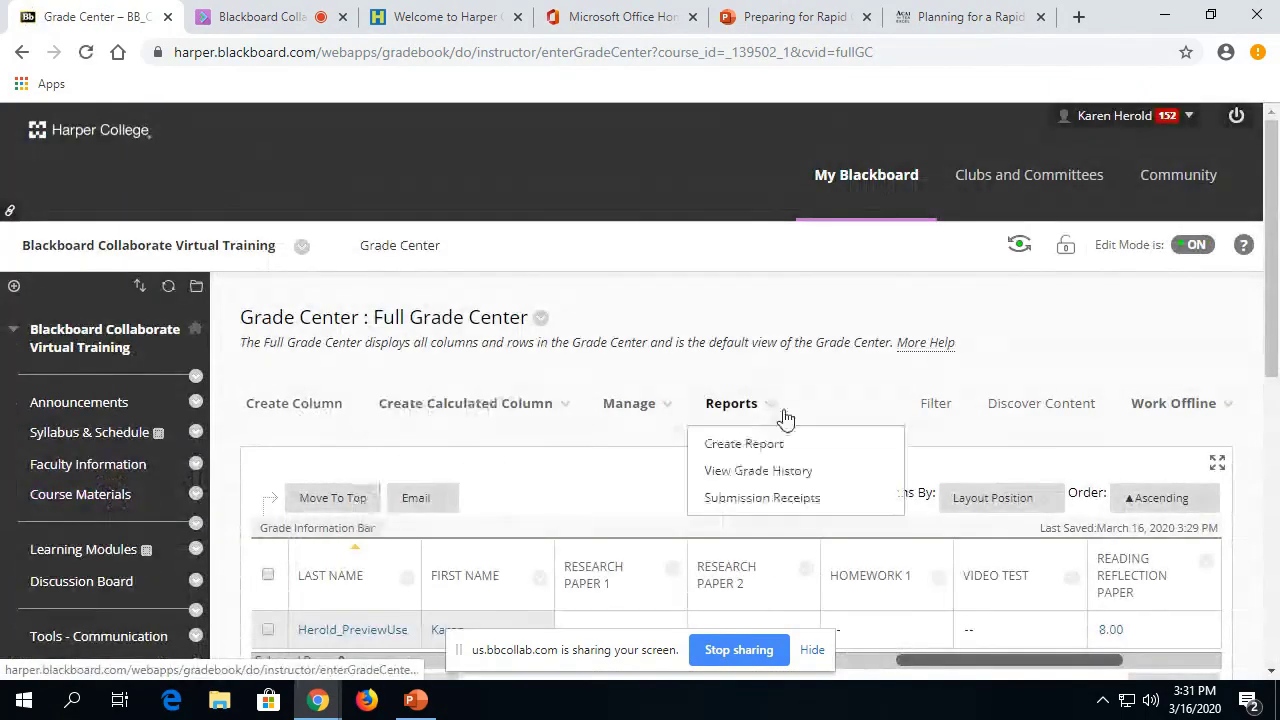
pyautogui.scroll(-2, 806, 448)
pyautogui.click(1170, 468)
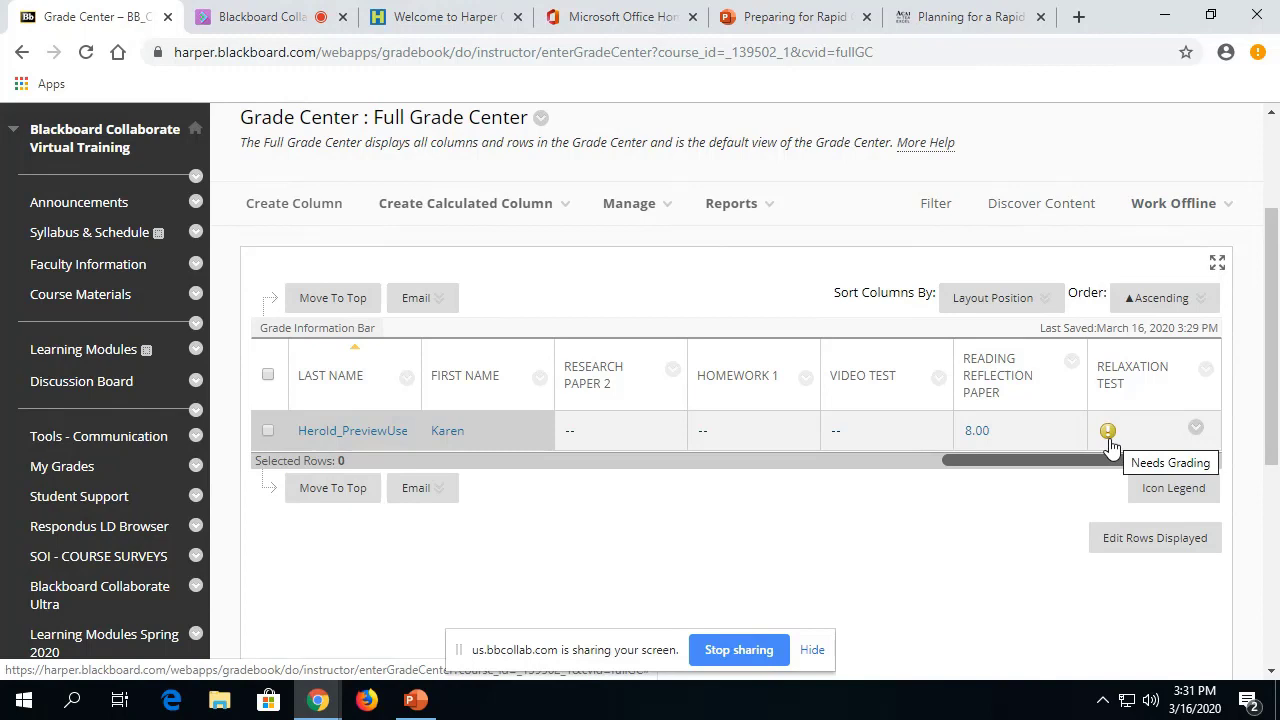
# Step: Open the preview student's submitted Relaxation Test attempt for grading
pyautogui.click(1197, 429)
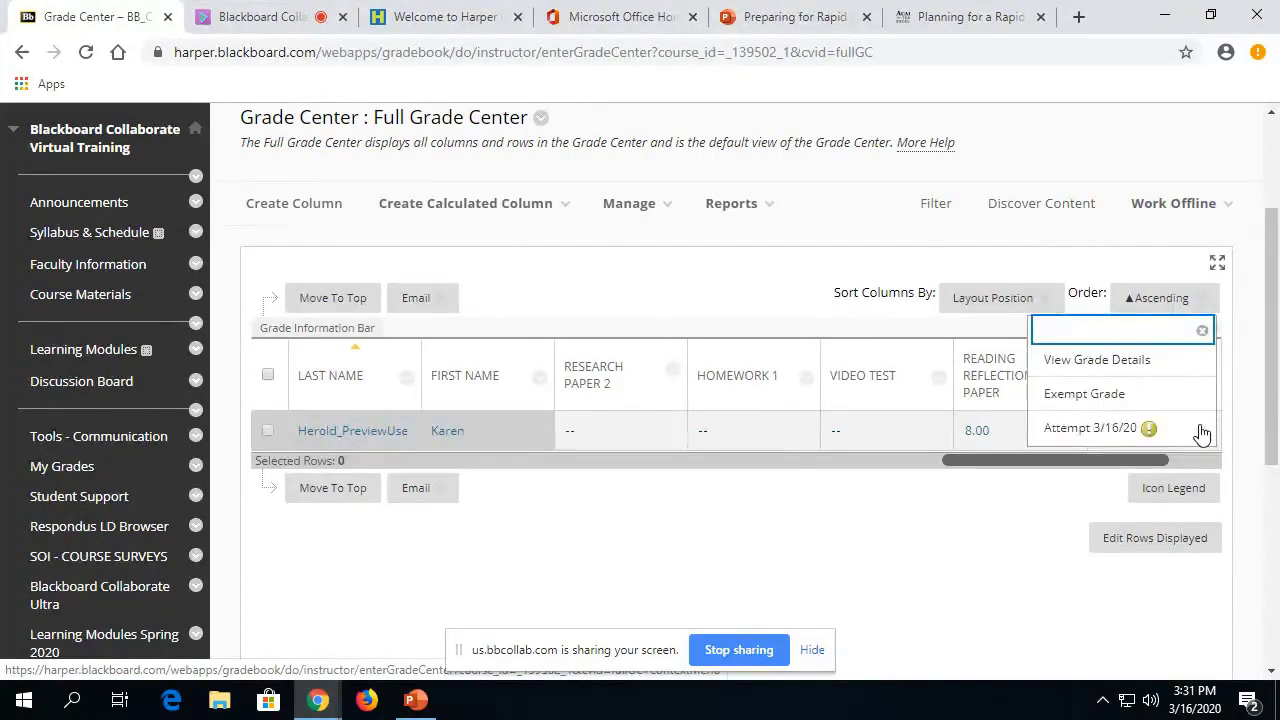
pyautogui.click(1066, 428)
pyautogui.scroll(-4, 711, 323)
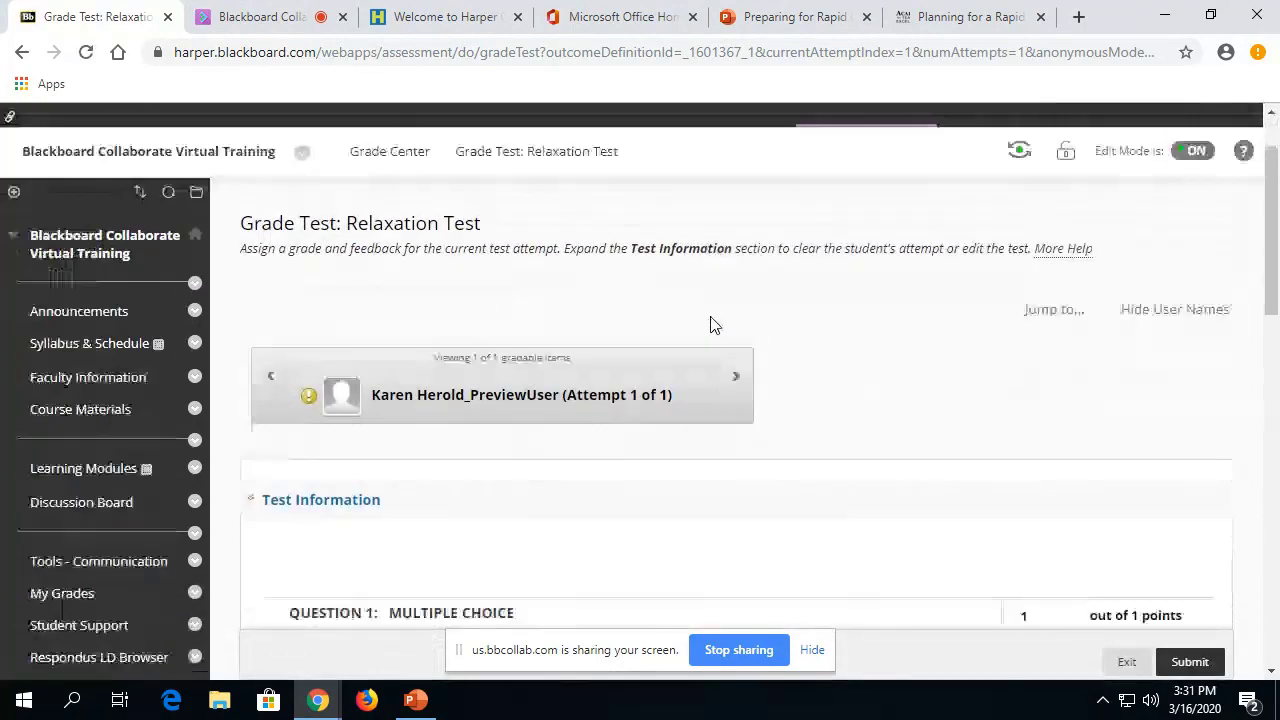
pyautogui.scroll(-1, 527, 315)
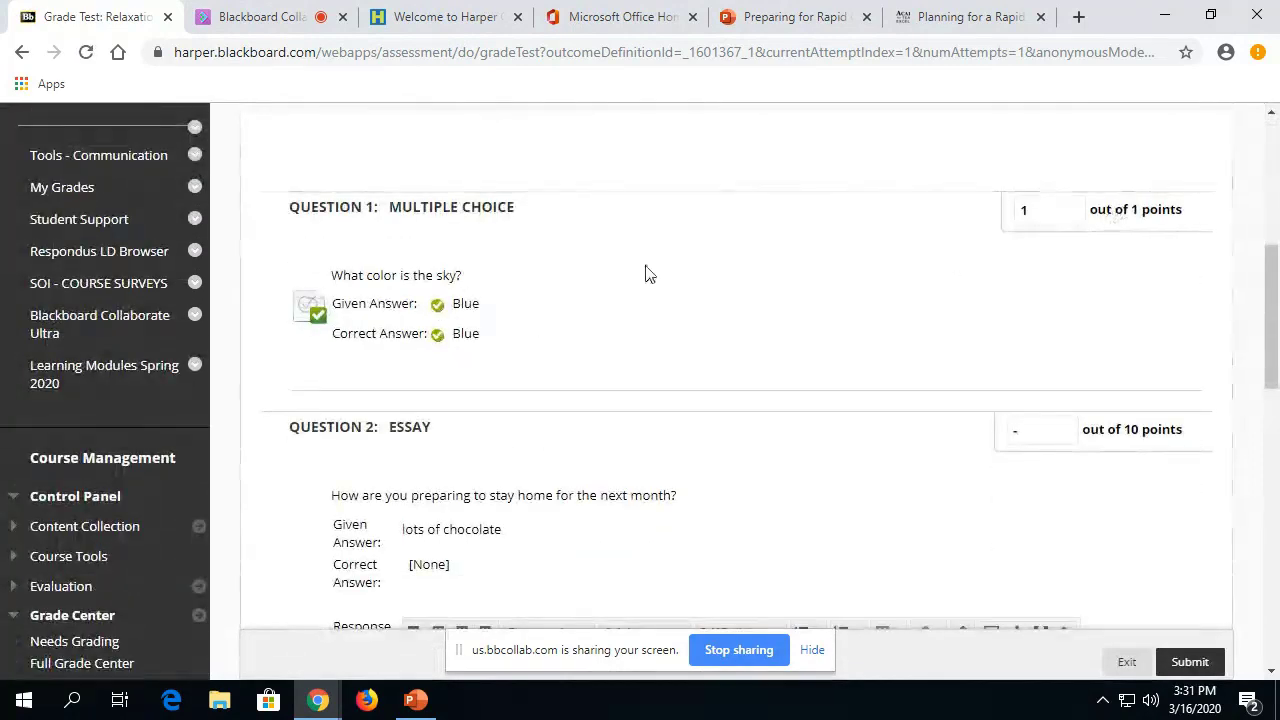
pyautogui.scroll(-1, 800, 228)
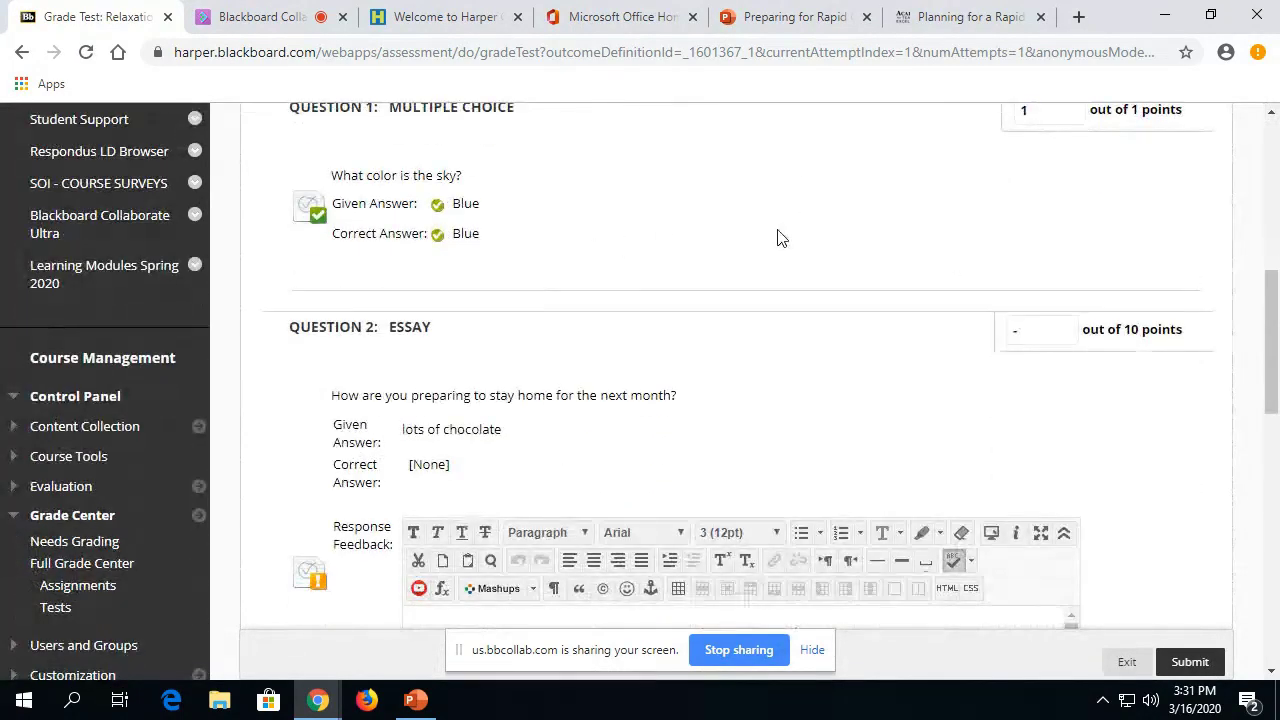
pyautogui.scroll(1, 790, 232)
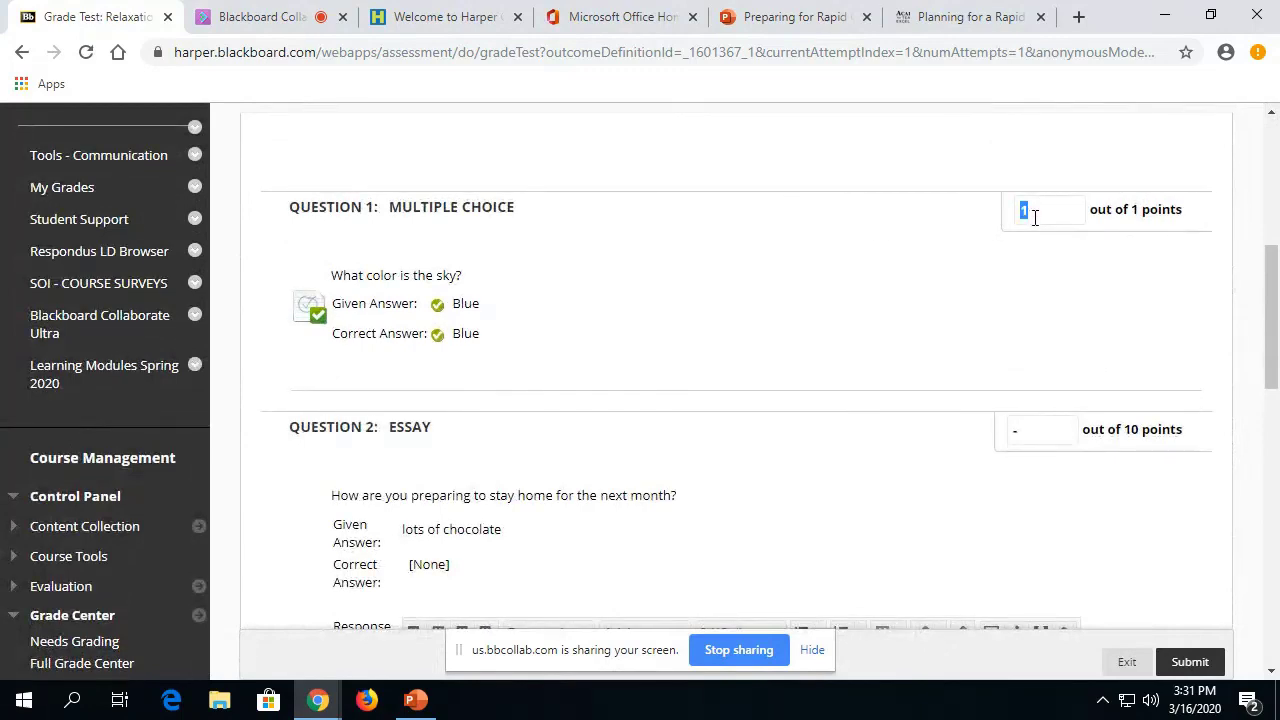
# Step: Review the Question 1 score and the student's essay answer
pyautogui.click(1022, 262)
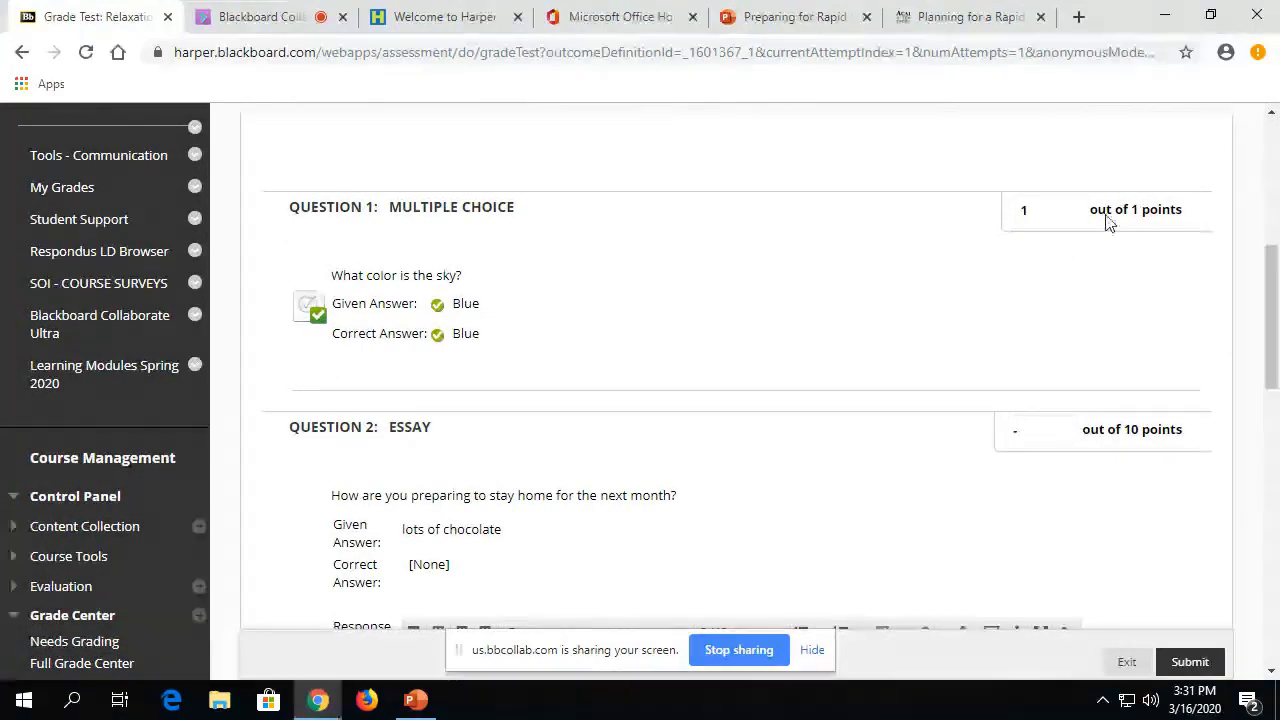
pyautogui.scroll(-3, 645, 258)
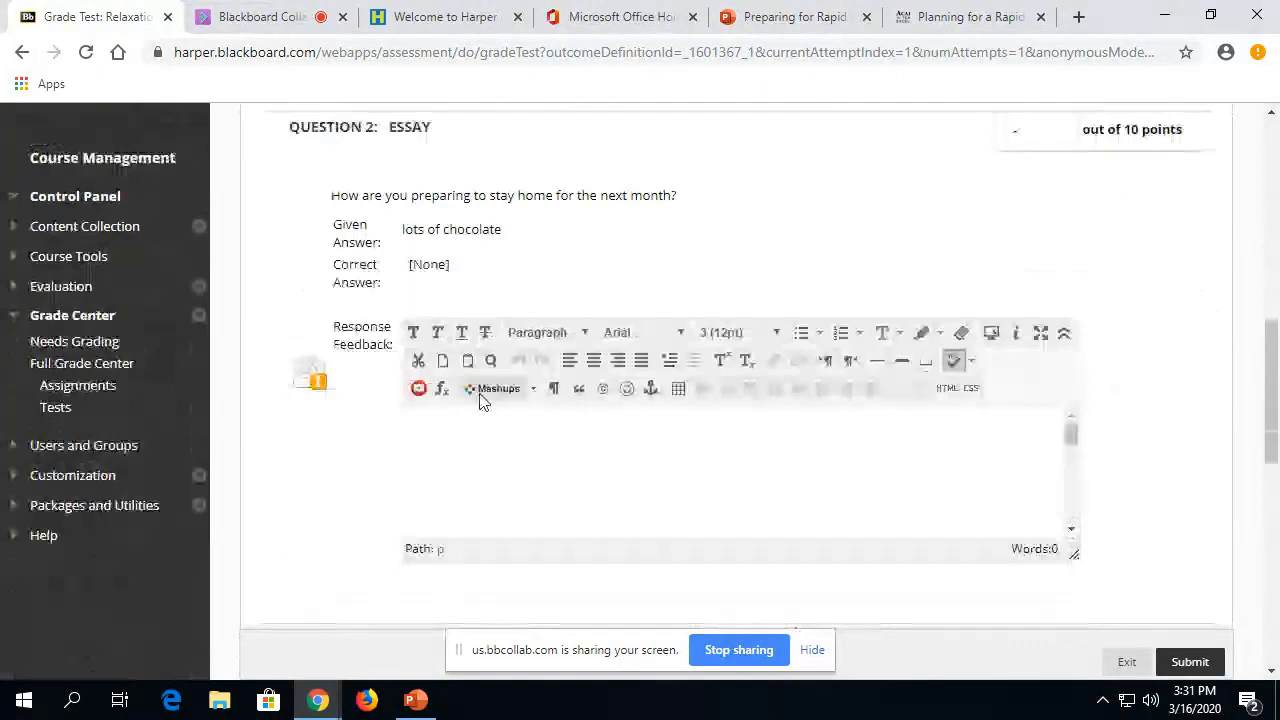
pyautogui.scroll(1, 463, 263)
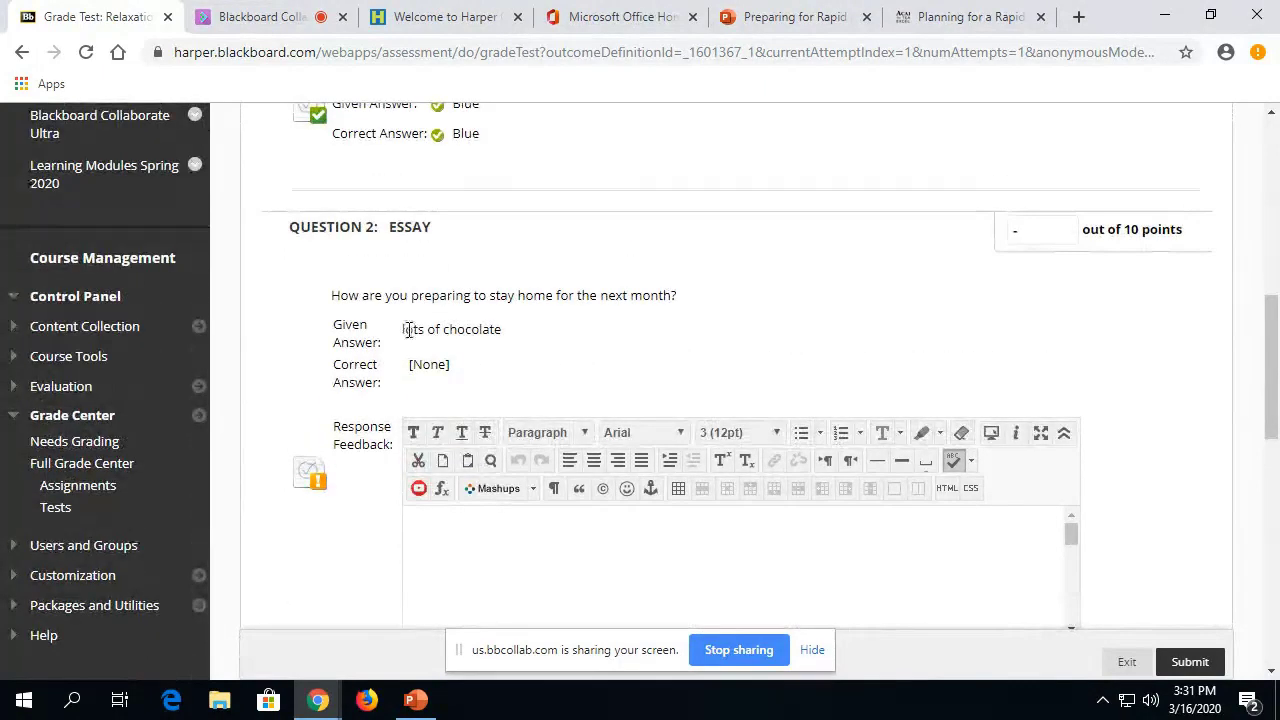
pyautogui.moveTo(404, 329); pyautogui.dragTo(538, 347)
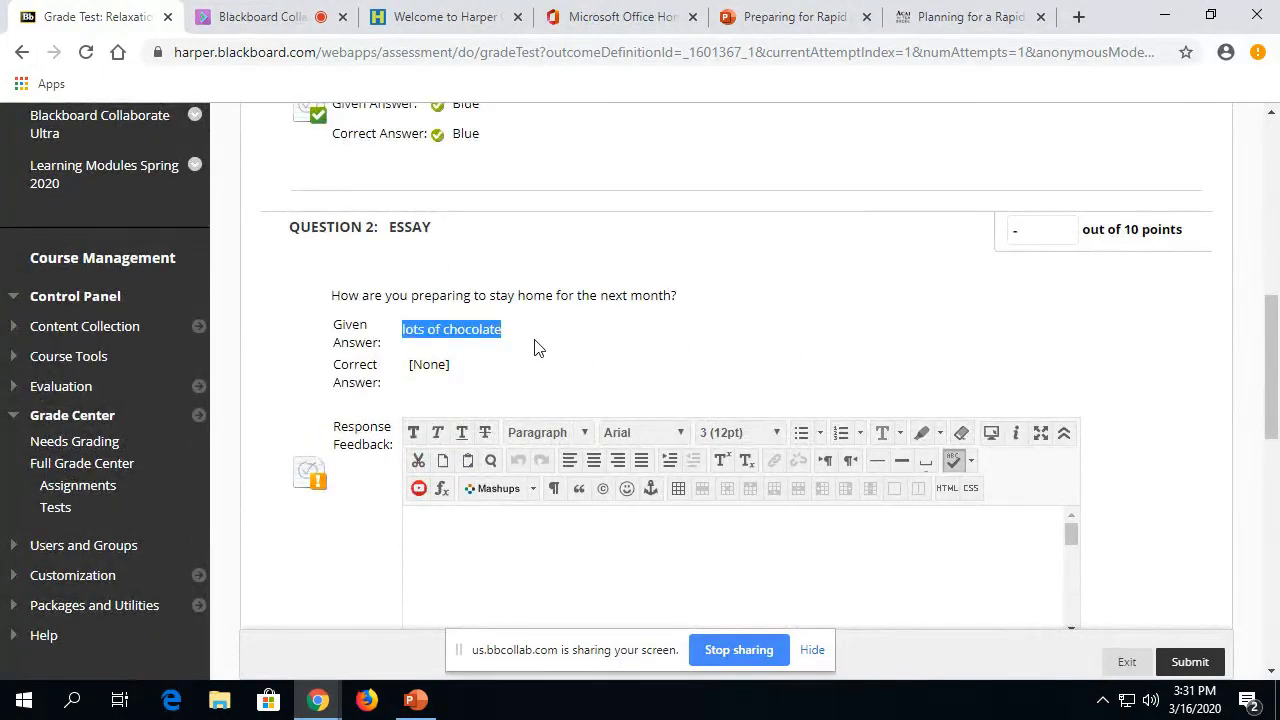
pyautogui.click(413, 328)
pyautogui.scroll(-1, 560, 400)
# Step: Add response feedback 'I agree - nice work!' and score the essay 9 out of 10
pyautogui.click(434, 454)
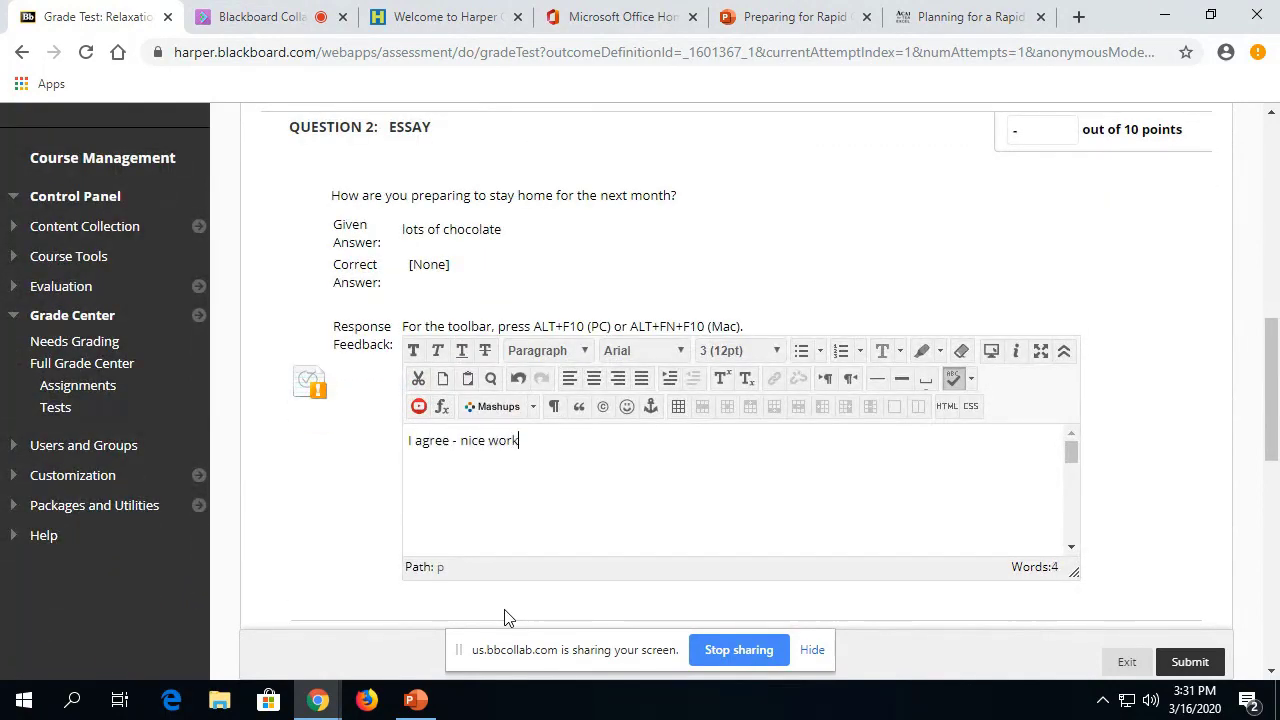
pyautogui.write('I agree - nice work!')
pyautogui.scroll(1, 1060, 330)
pyautogui.click(1031, 226)
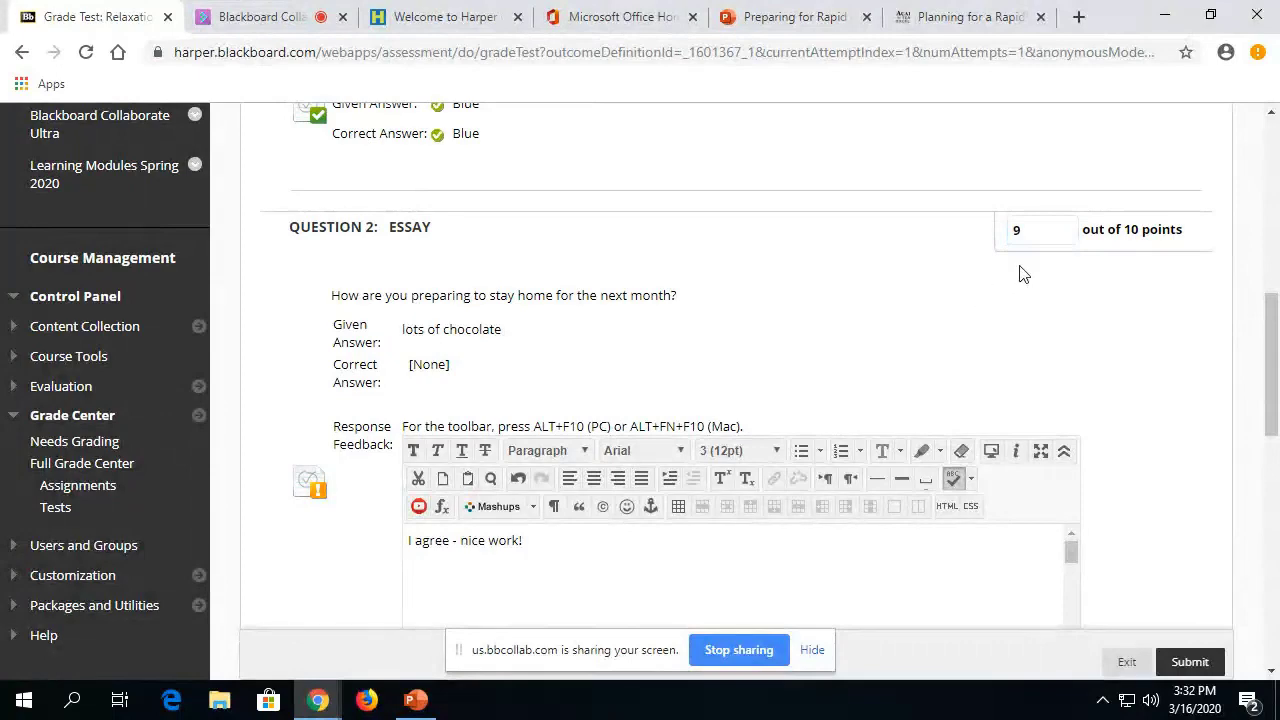
pyautogui.scroll(-1, 540, 297)
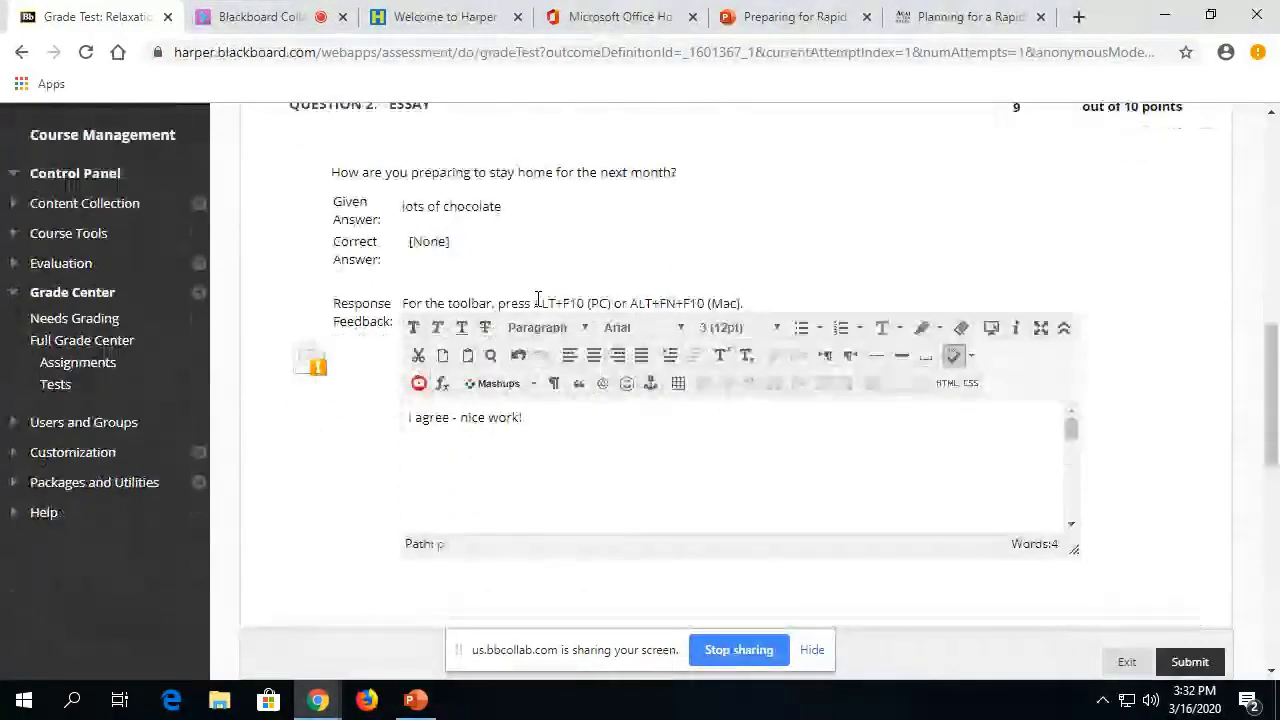
# Step: Enter feedback to learner 'Nice job on your first Blackboard quiz!' and submit the grade
pyautogui.scroll(-5, 538, 300)
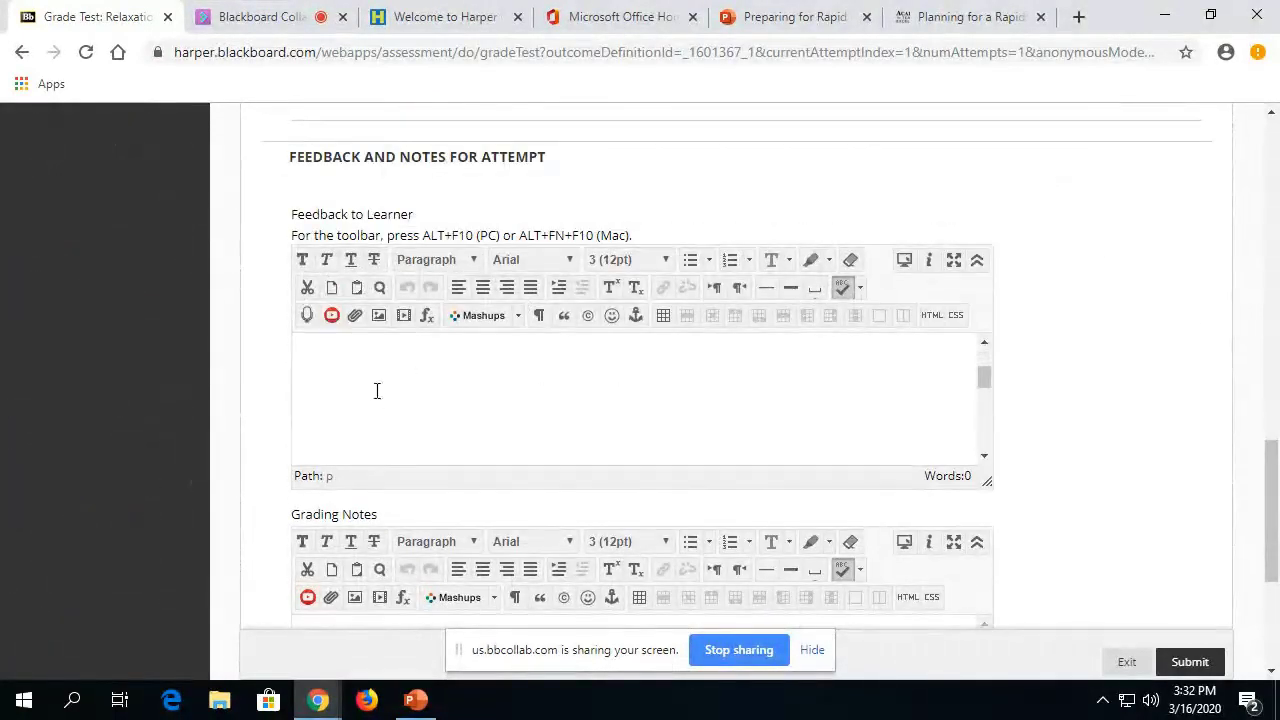
pyautogui.click(313, 356)
pyautogui.write('Nice job on your first Blackboard quiz!')
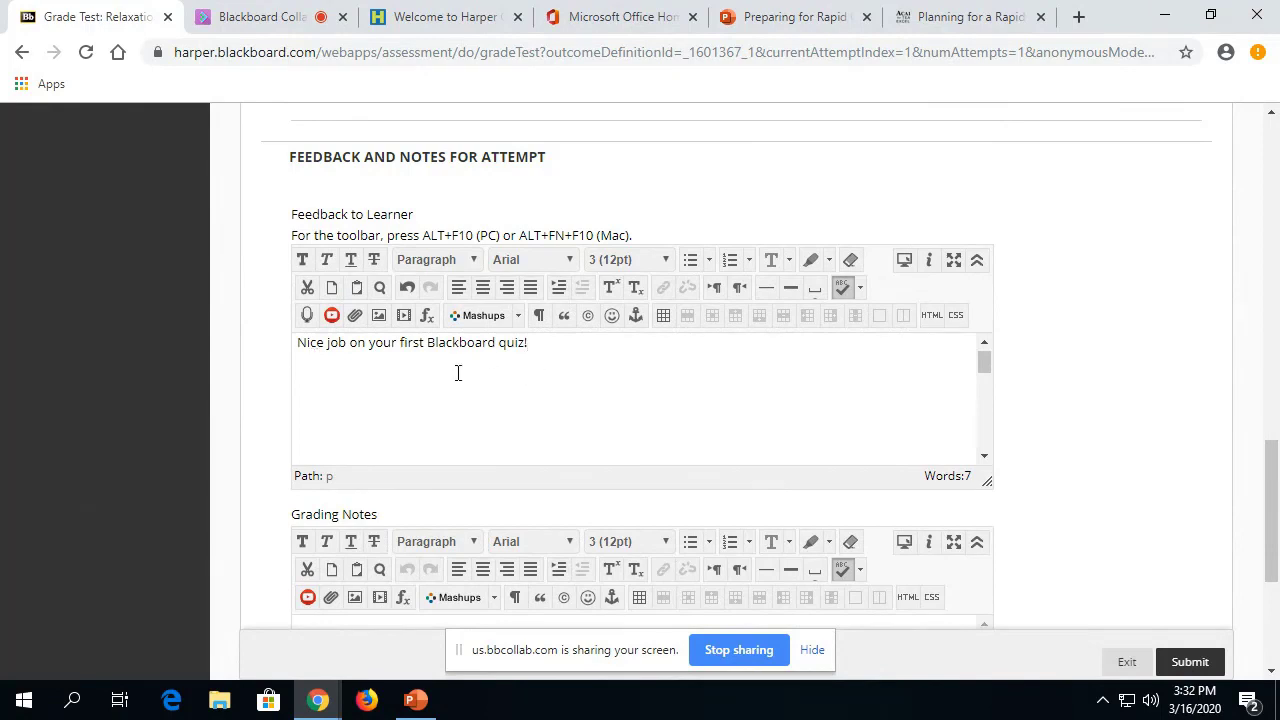
pyautogui.scroll(-3, 554, 357)
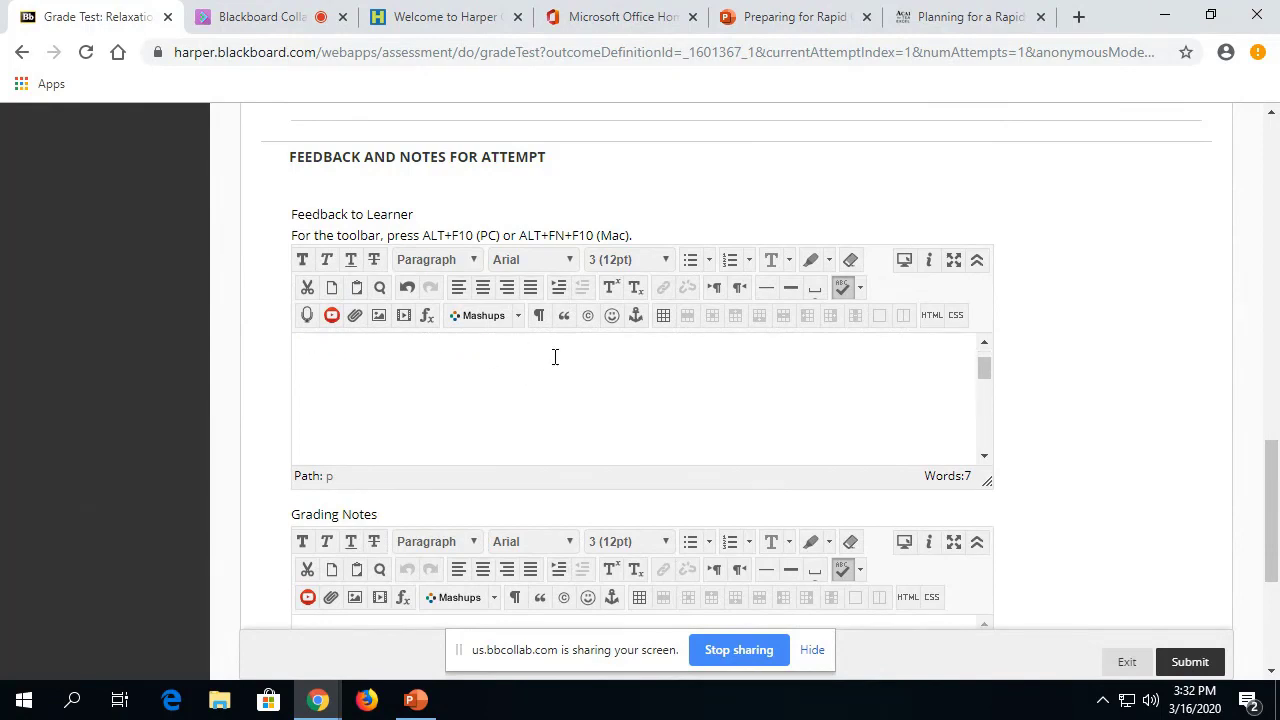
pyautogui.scroll(-3, 1054, 326)
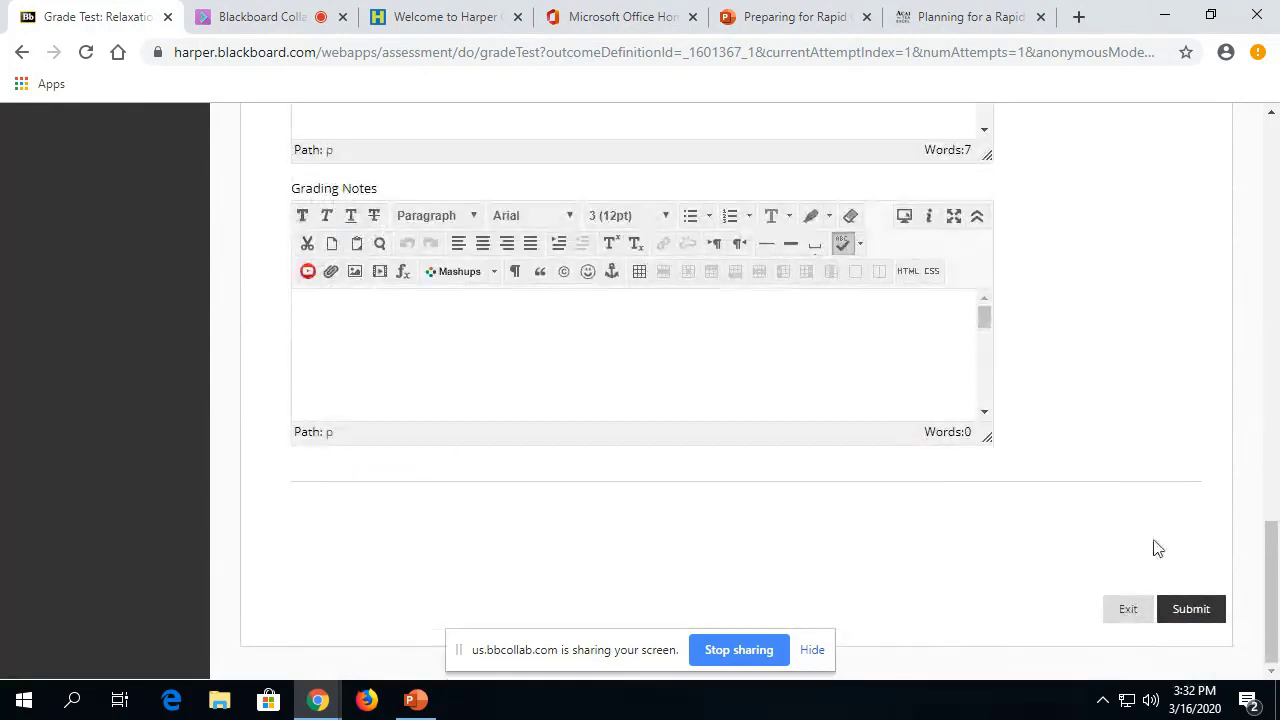
pyautogui.click(343, 334)
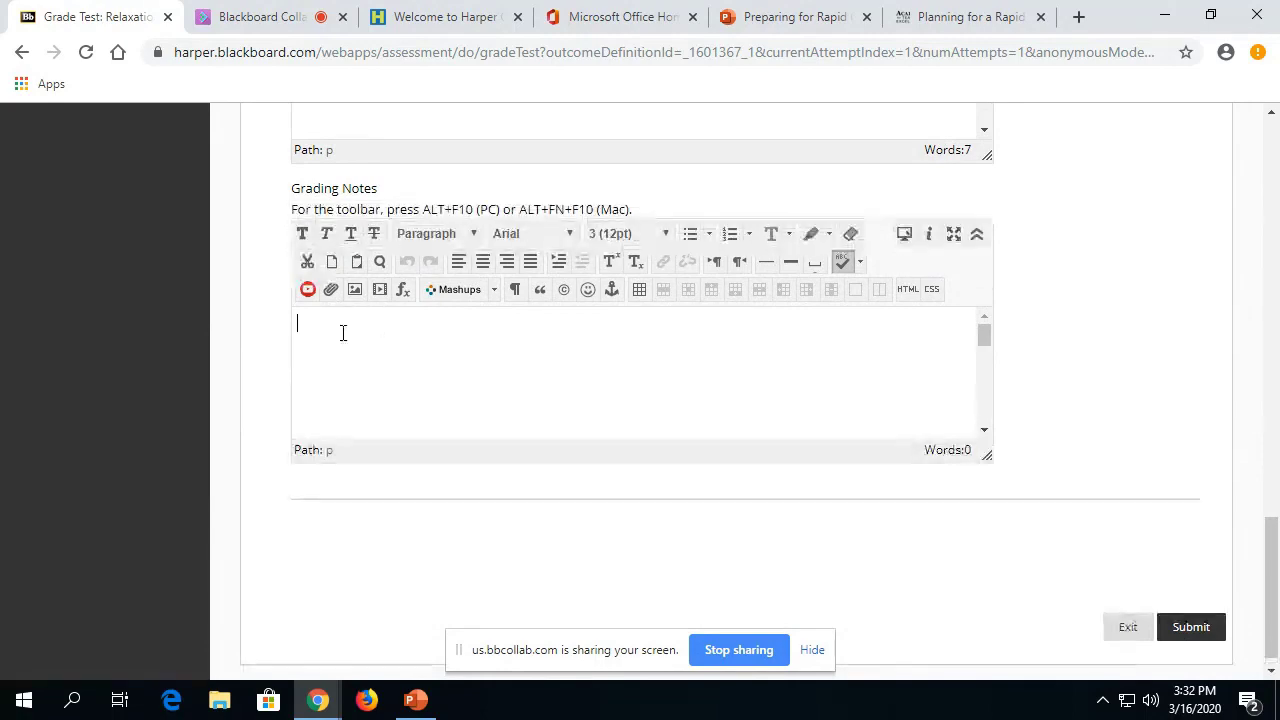
pyautogui.click(1191, 627)
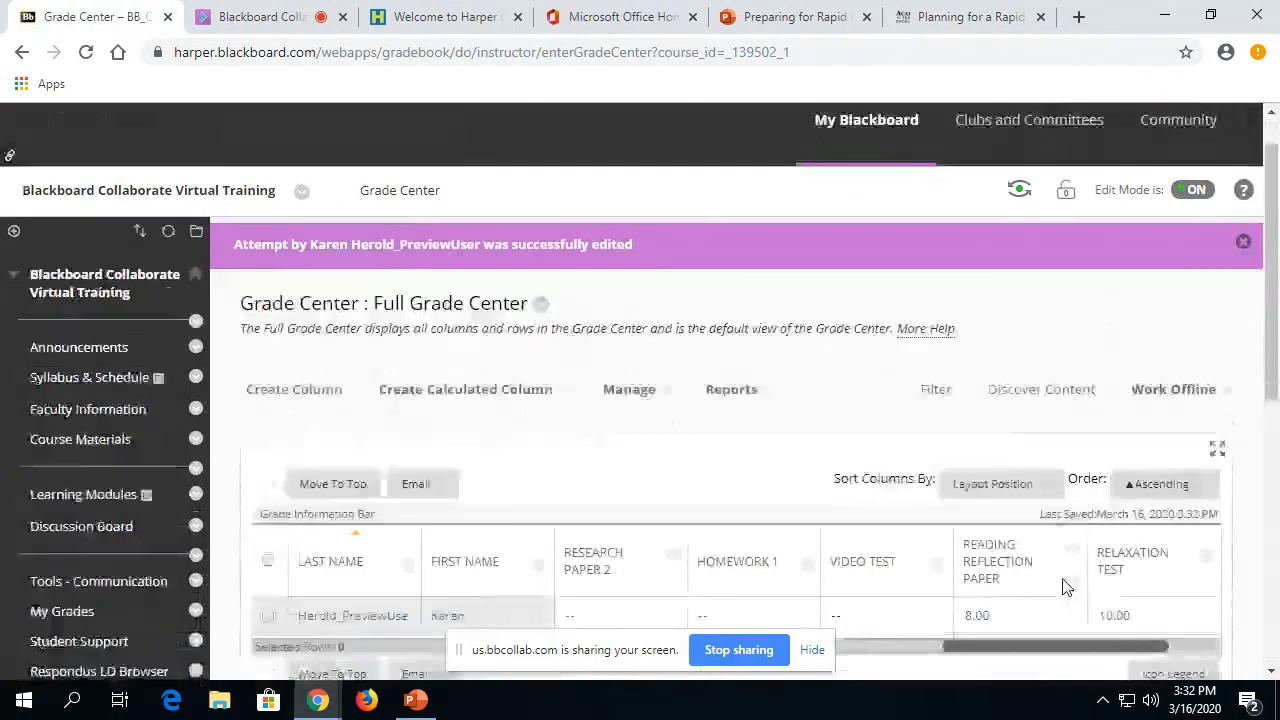
pyautogui.scroll(-2, 1100, 540)
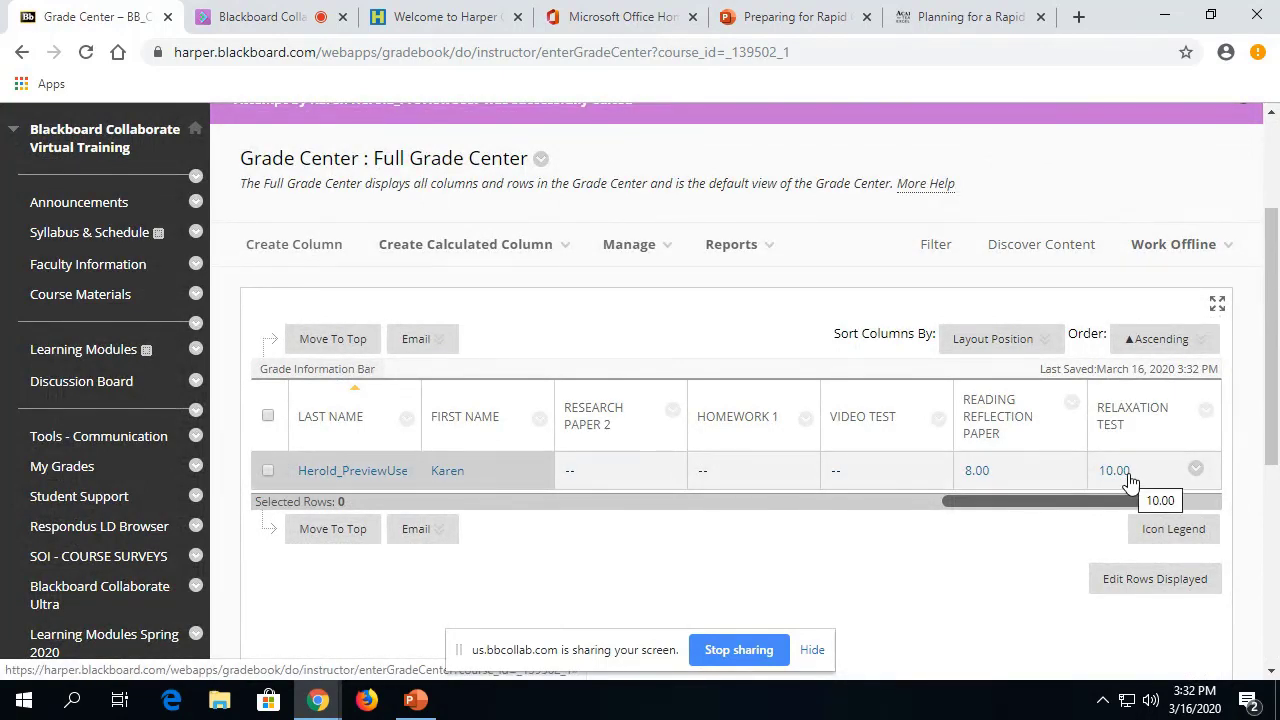
pyautogui.scroll(3, 871, 449)
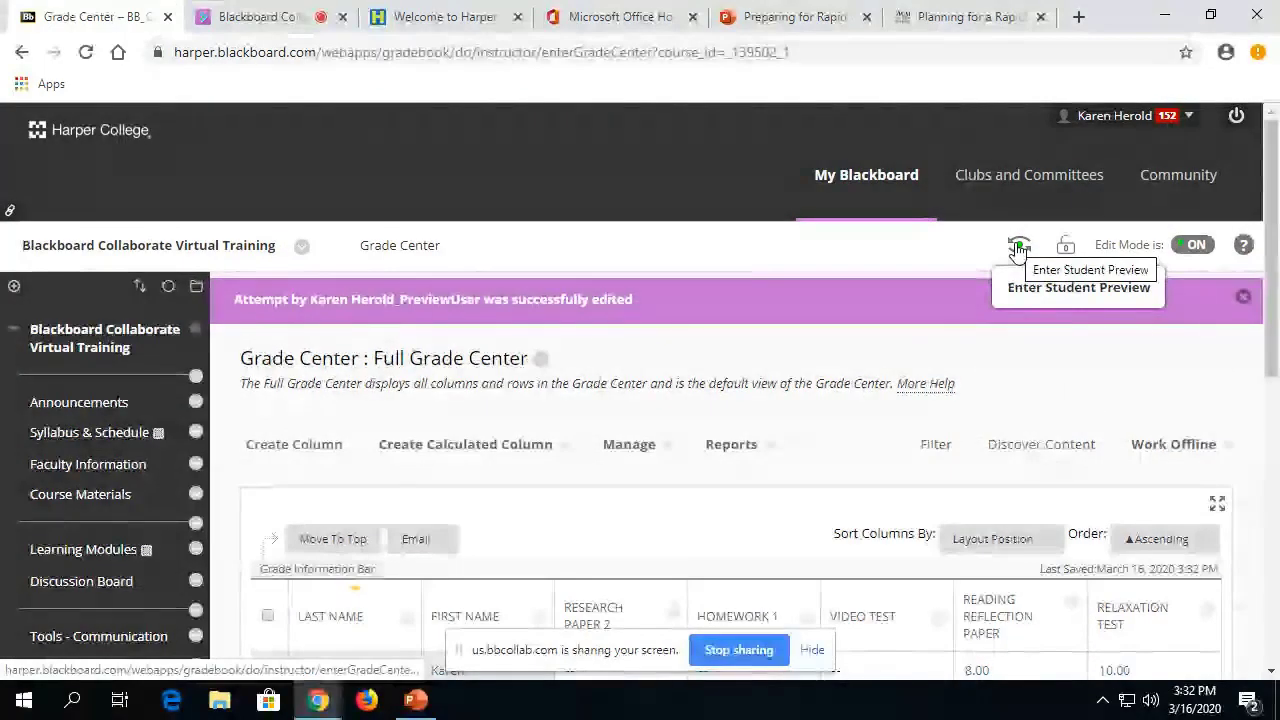
# Step: Enter student preview, open My Grades, and read the Relaxation Test feedback (10.00 of 11)
pyautogui.click(1018, 247)
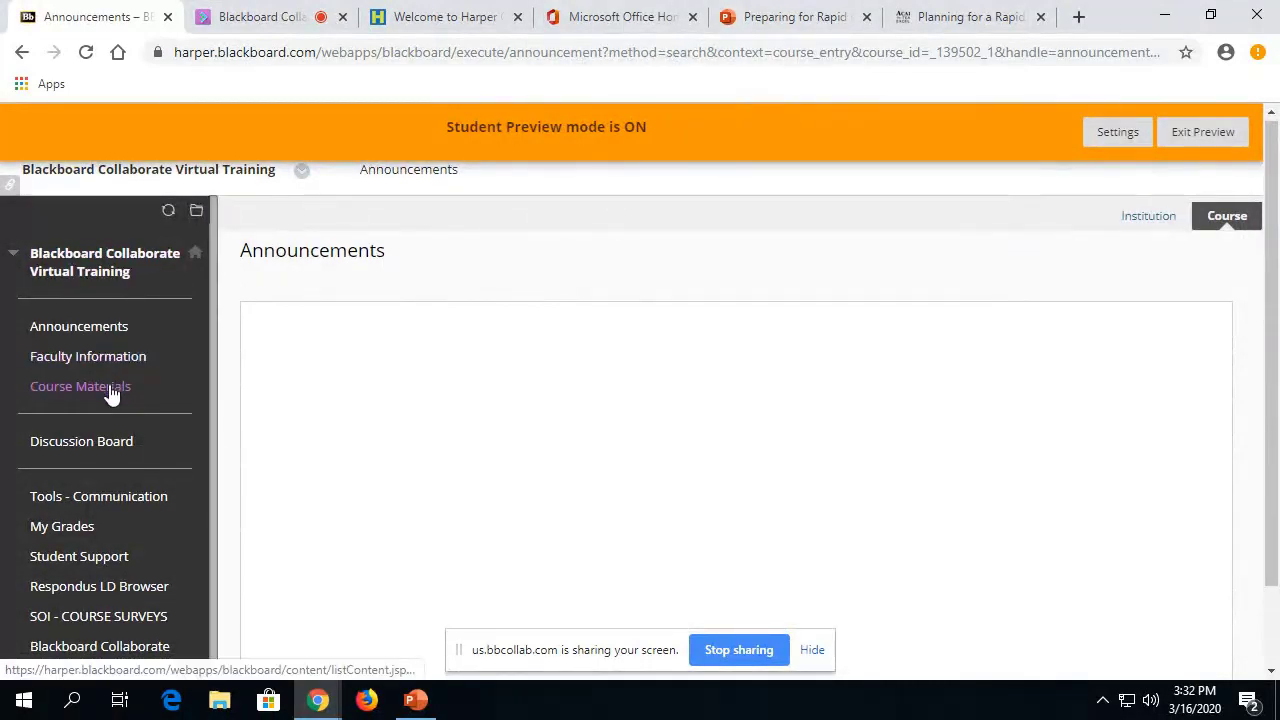
pyautogui.scroll(-1, 100, 400)
pyautogui.click(40, 432)
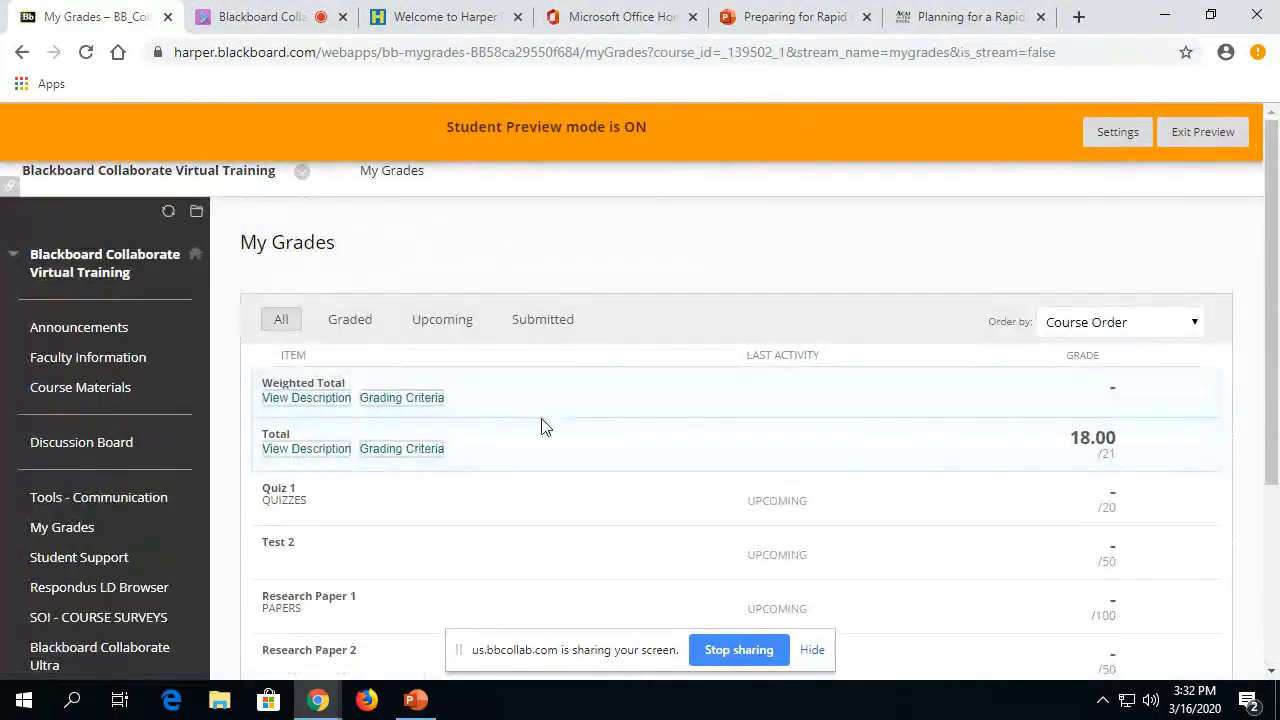
pyautogui.scroll(-2, 529, 429)
pyautogui.scroll(-2, 529, 430)
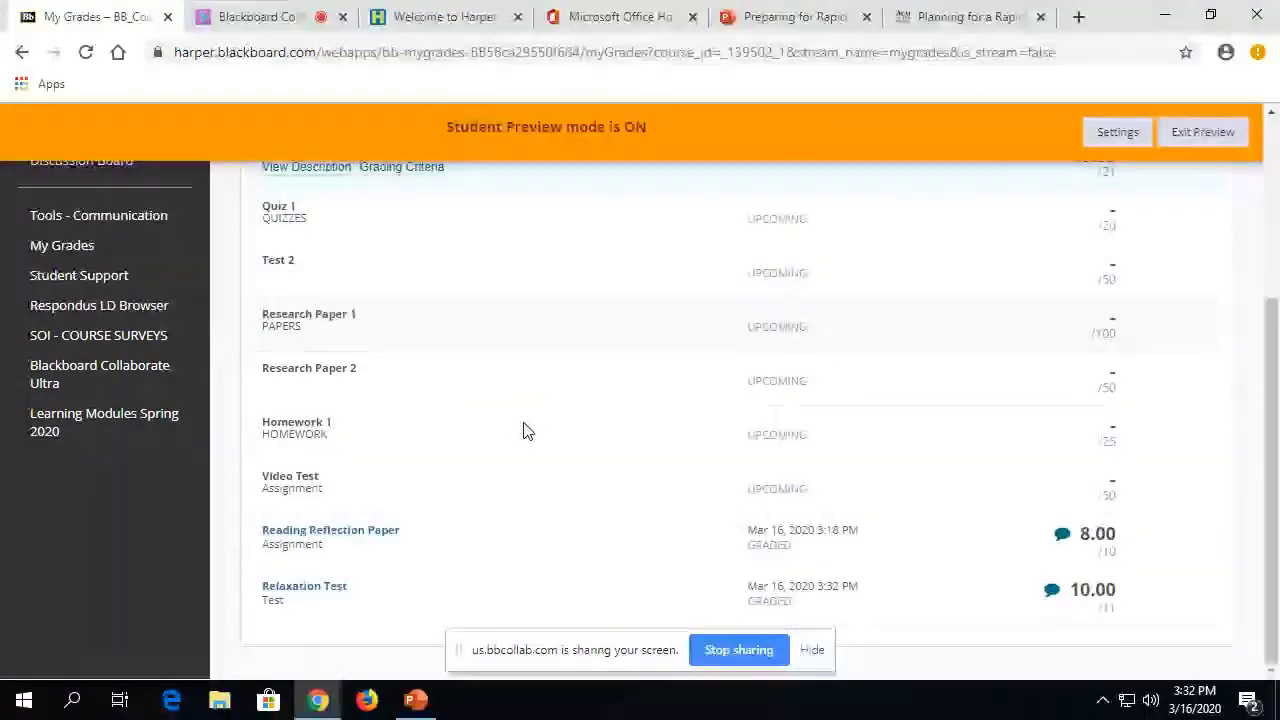
pyautogui.click(1052, 593)
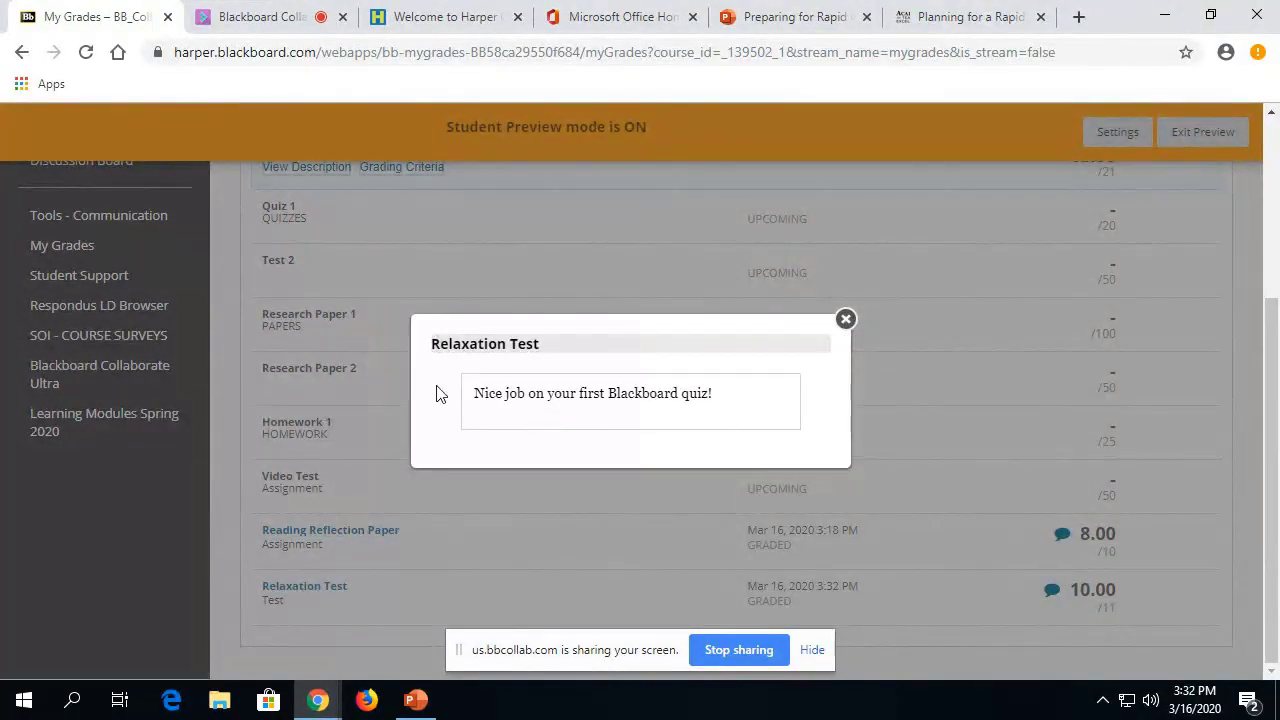
pyautogui.click(844, 321)
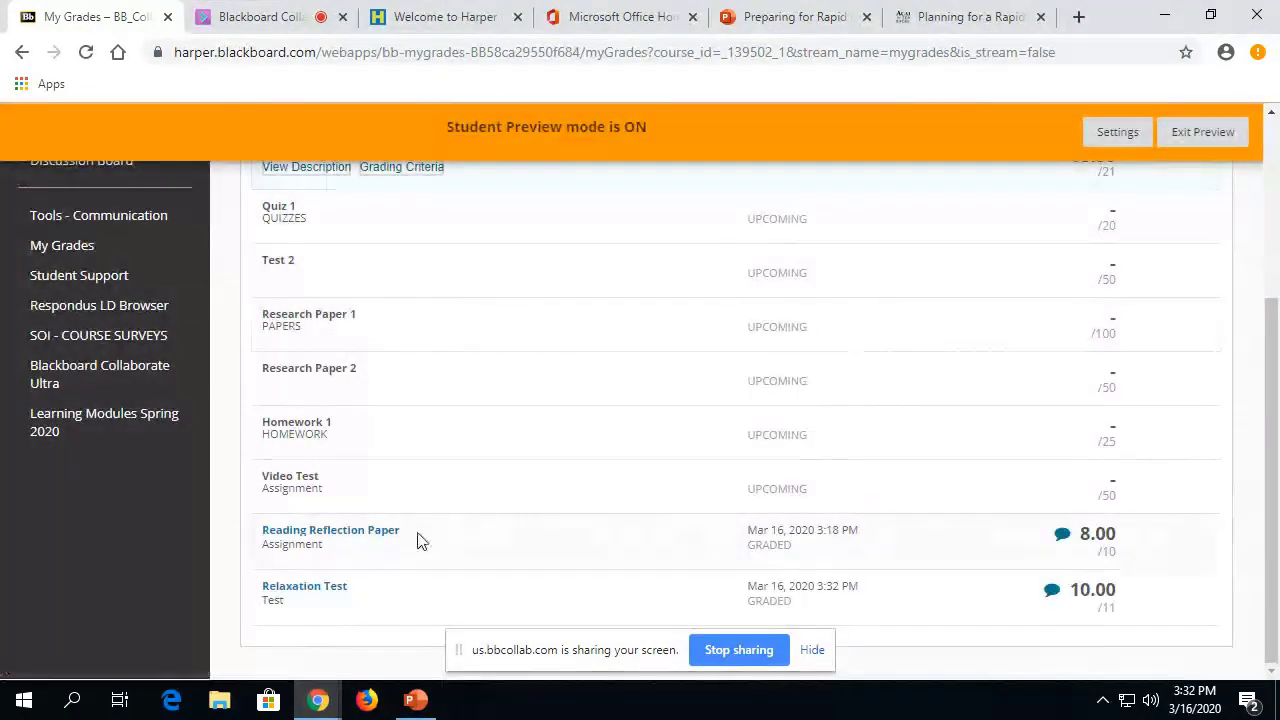
# Step: Review the graded Relaxation Test submission and its essay response feedback
pyautogui.click(295, 597)
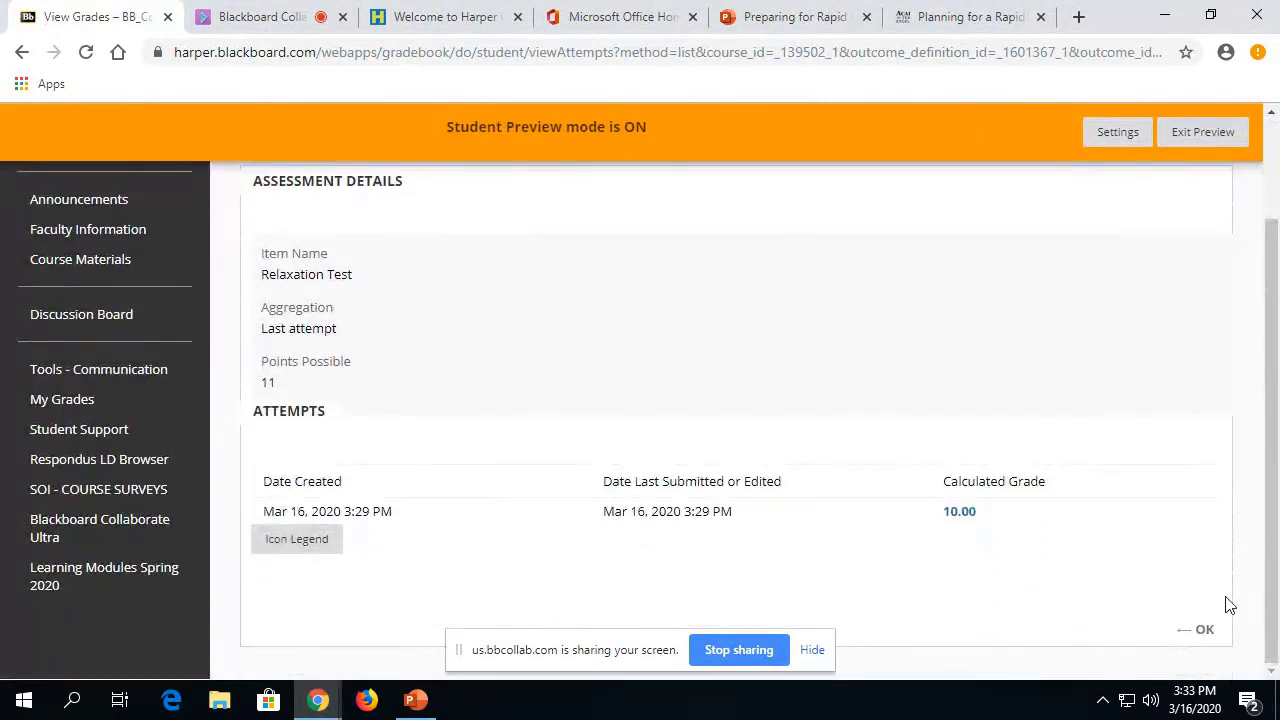
pyautogui.click(966, 516)
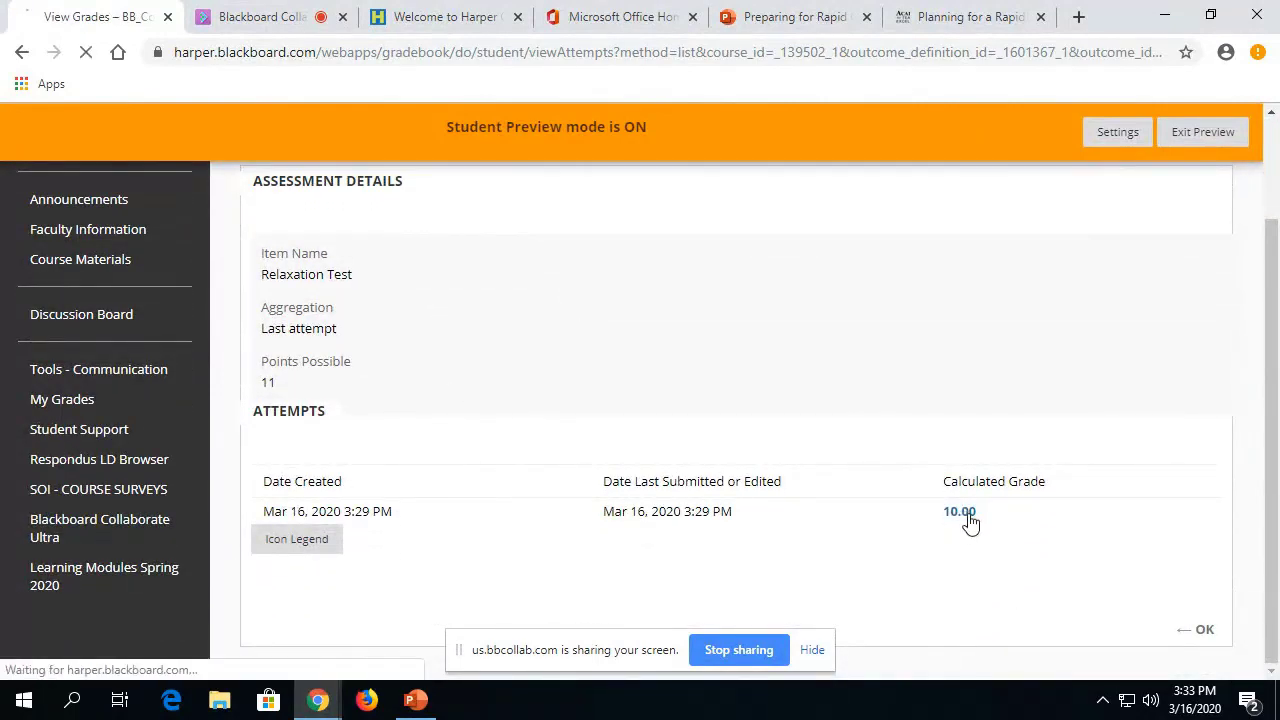
pyautogui.scroll(-5, 560, 380)
pyautogui.scroll(-3, 535, 368)
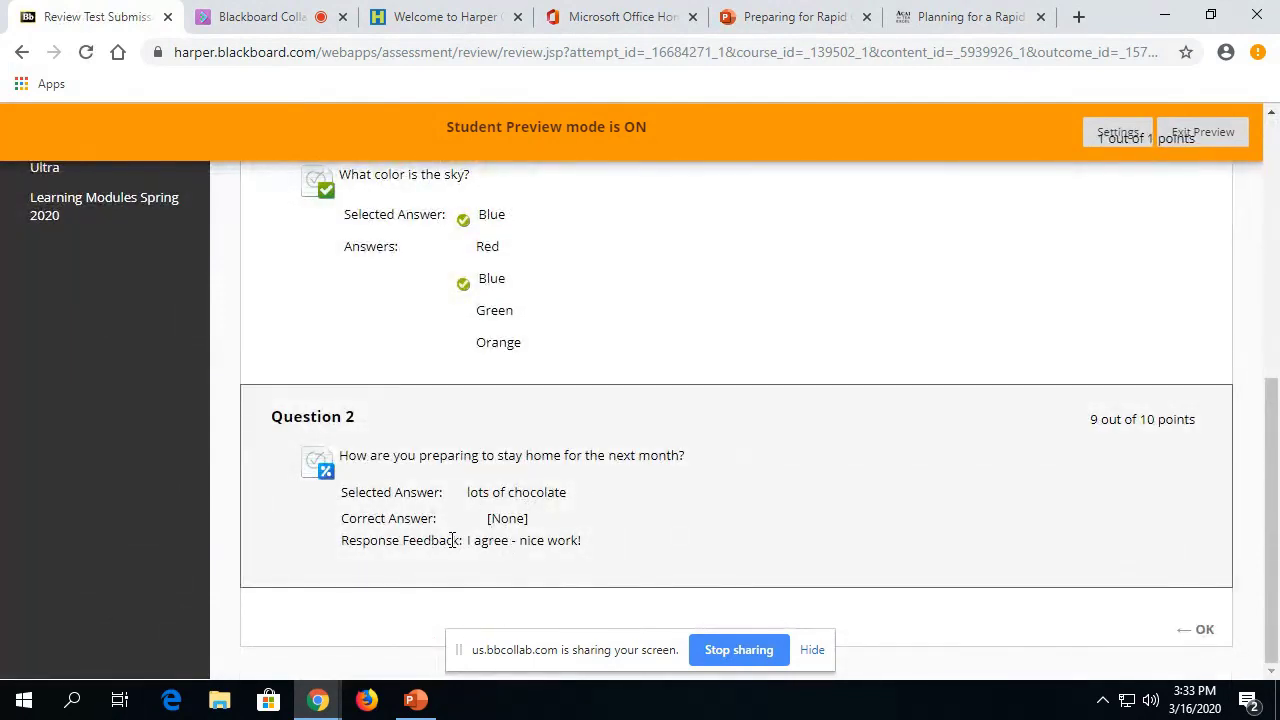
pyautogui.moveTo(474, 538); pyautogui.dragTo(610, 550)
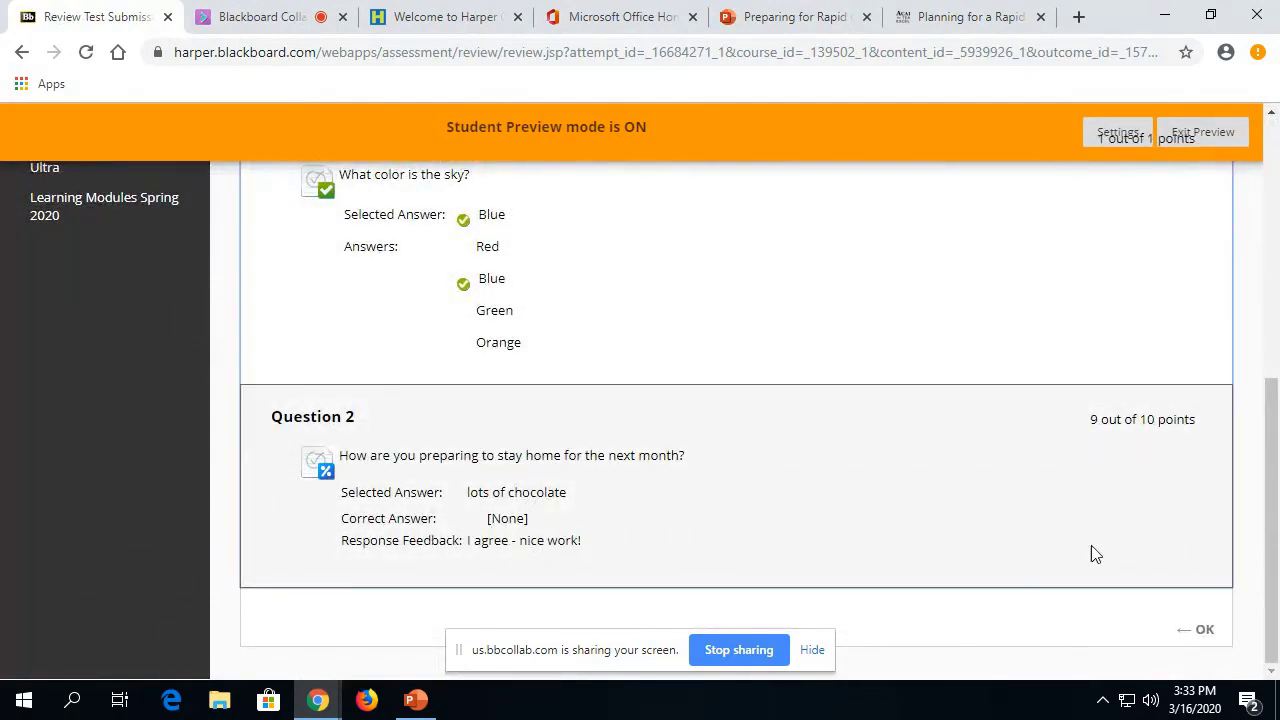
pyautogui.click(1200, 629)
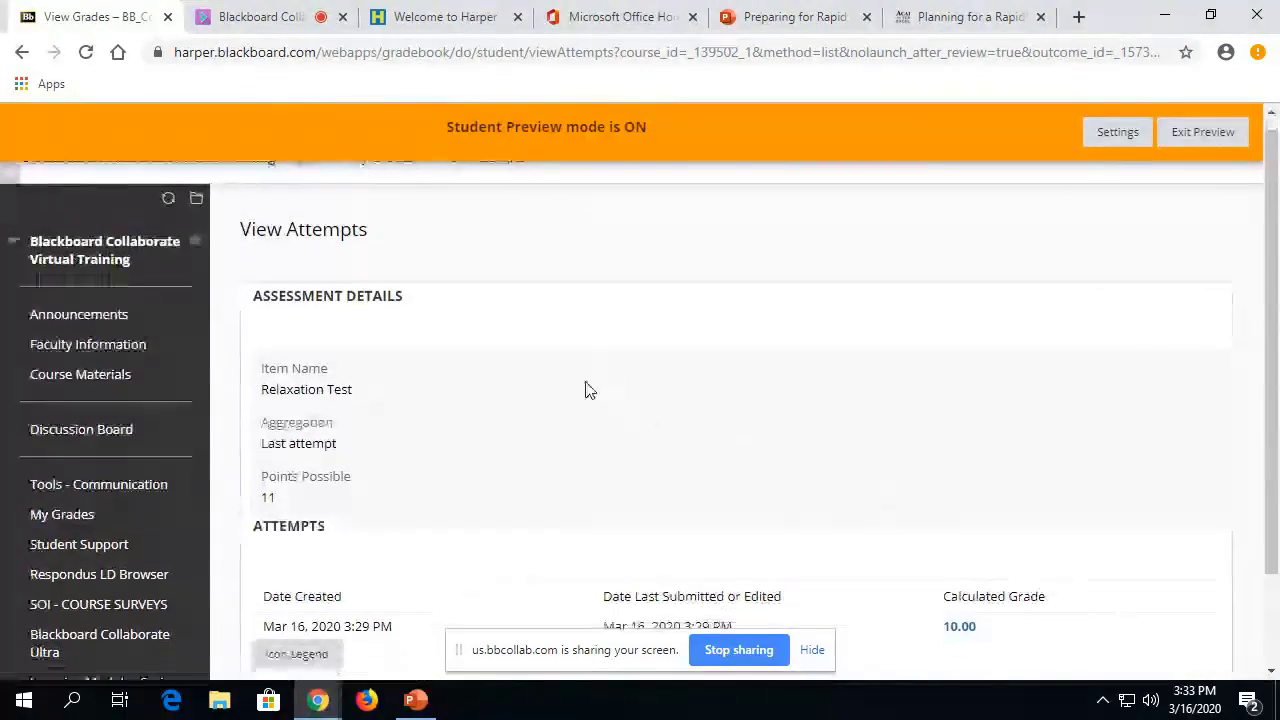
# Step: Exit student preview, keeping the preview user and its data
pyautogui.click(1188, 136)
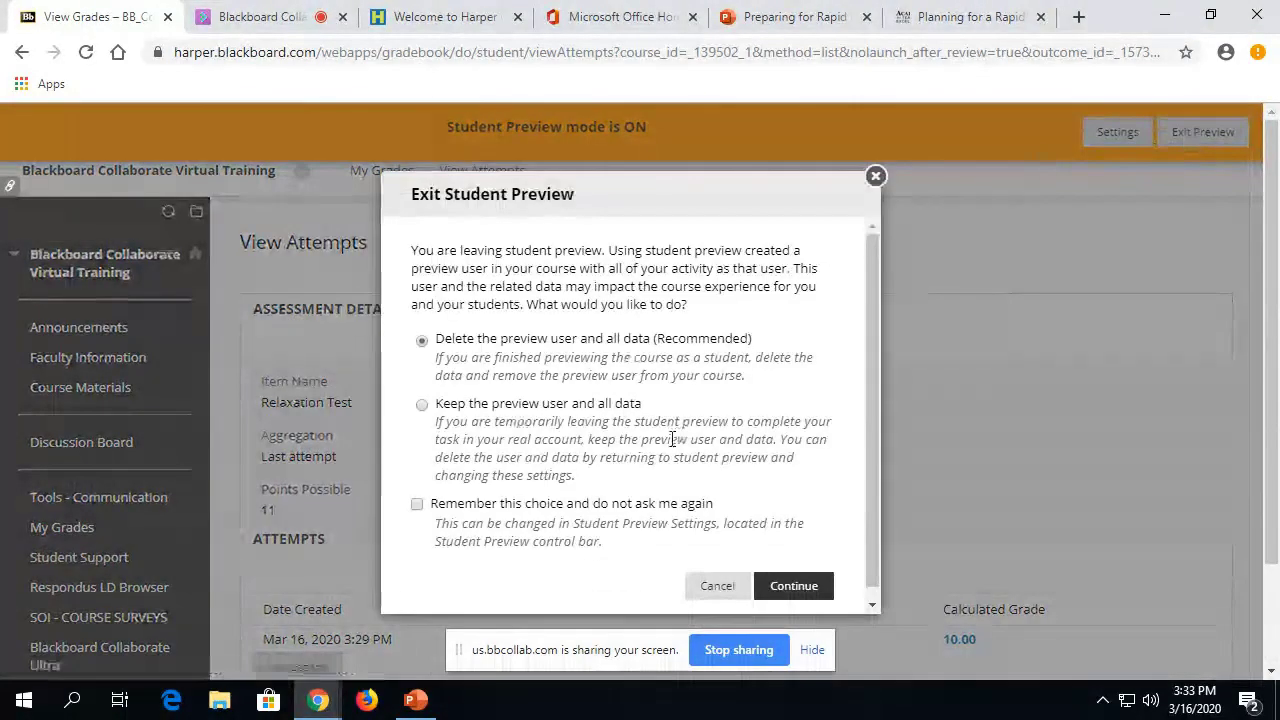
pyautogui.click(421, 404)
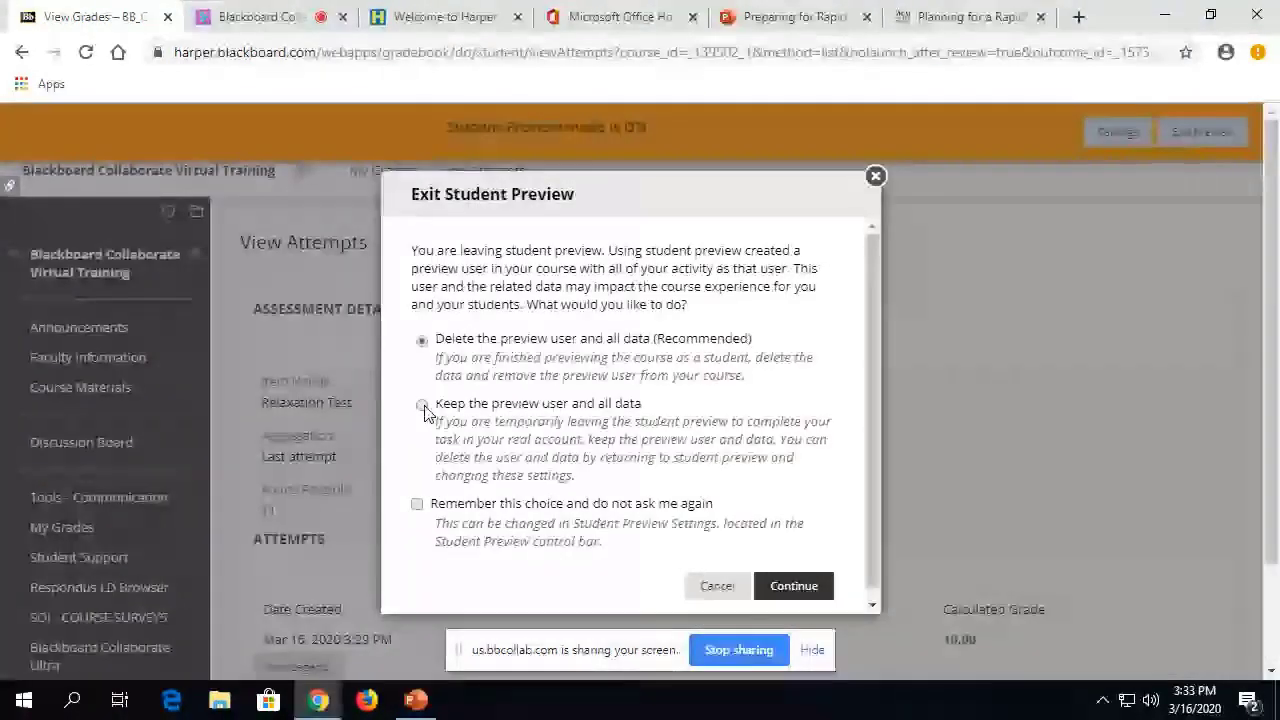
pyautogui.click(785, 588)
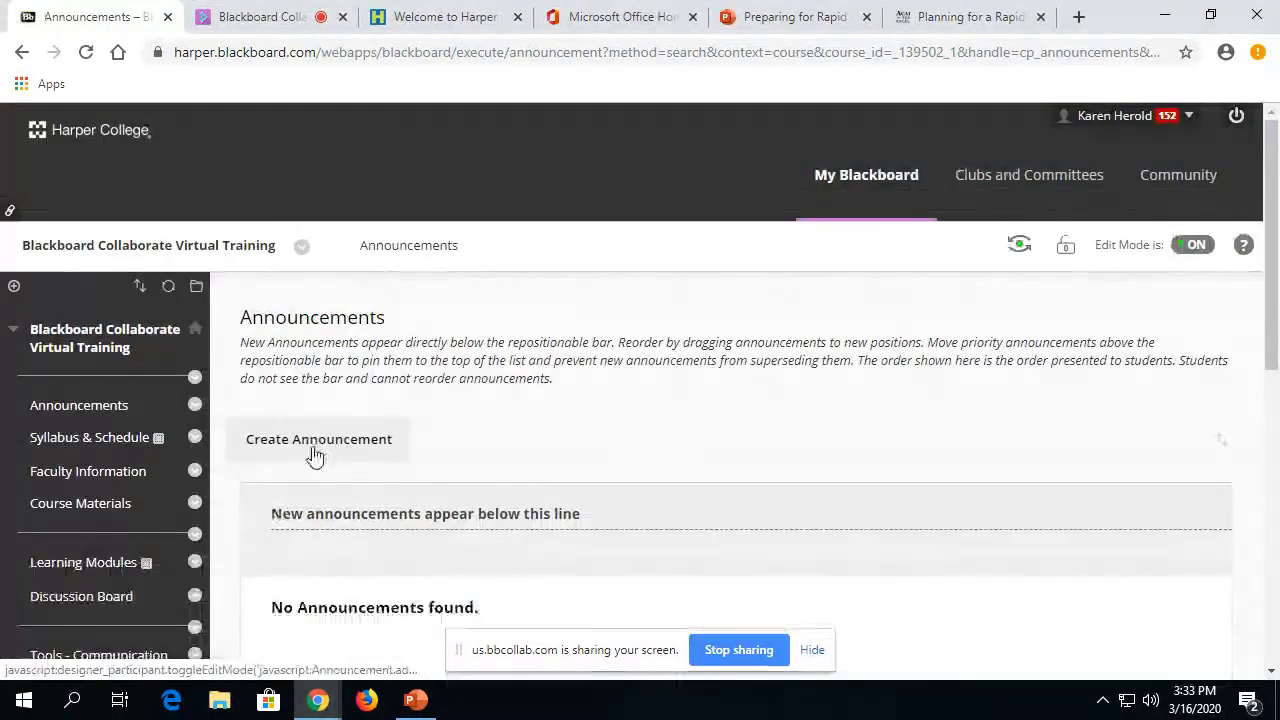
pyautogui.scroll(-2, 197, 445)
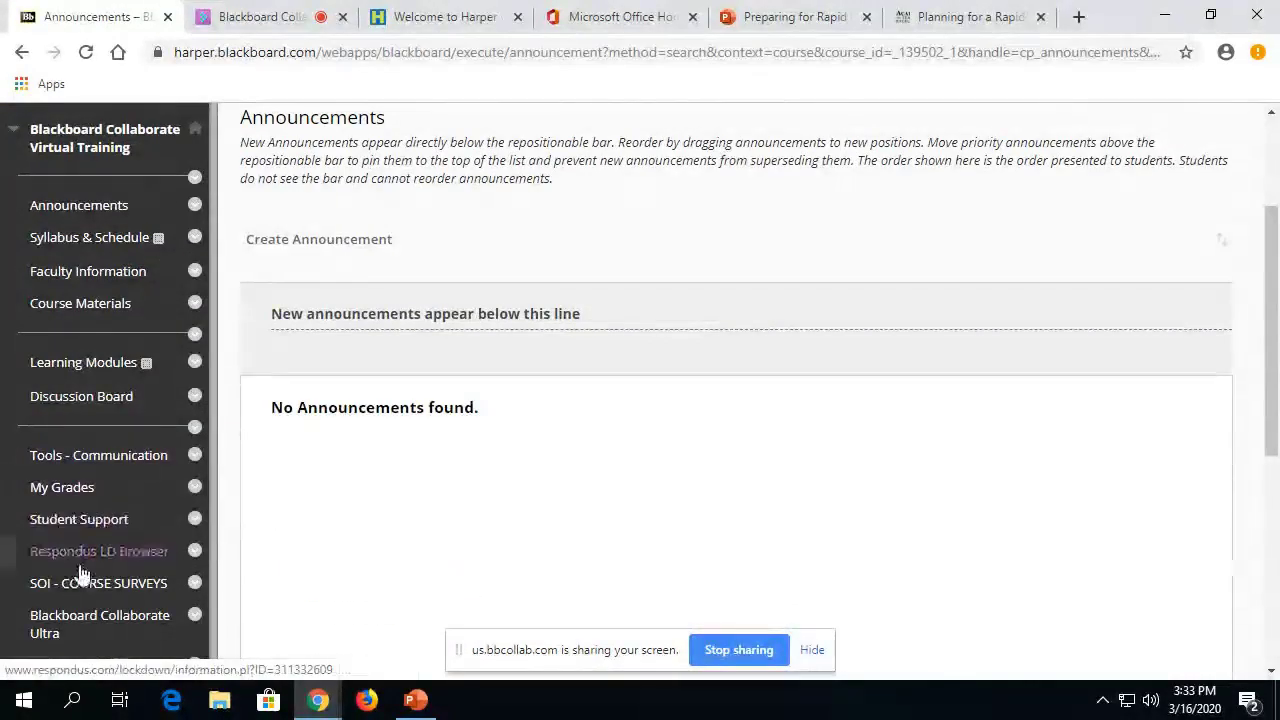
# Step: Go to Learning Modules Spring 2020 and open the Materials for Our Class folder
pyautogui.scroll(-2, 70, 545)
pyautogui.click(57, 482)
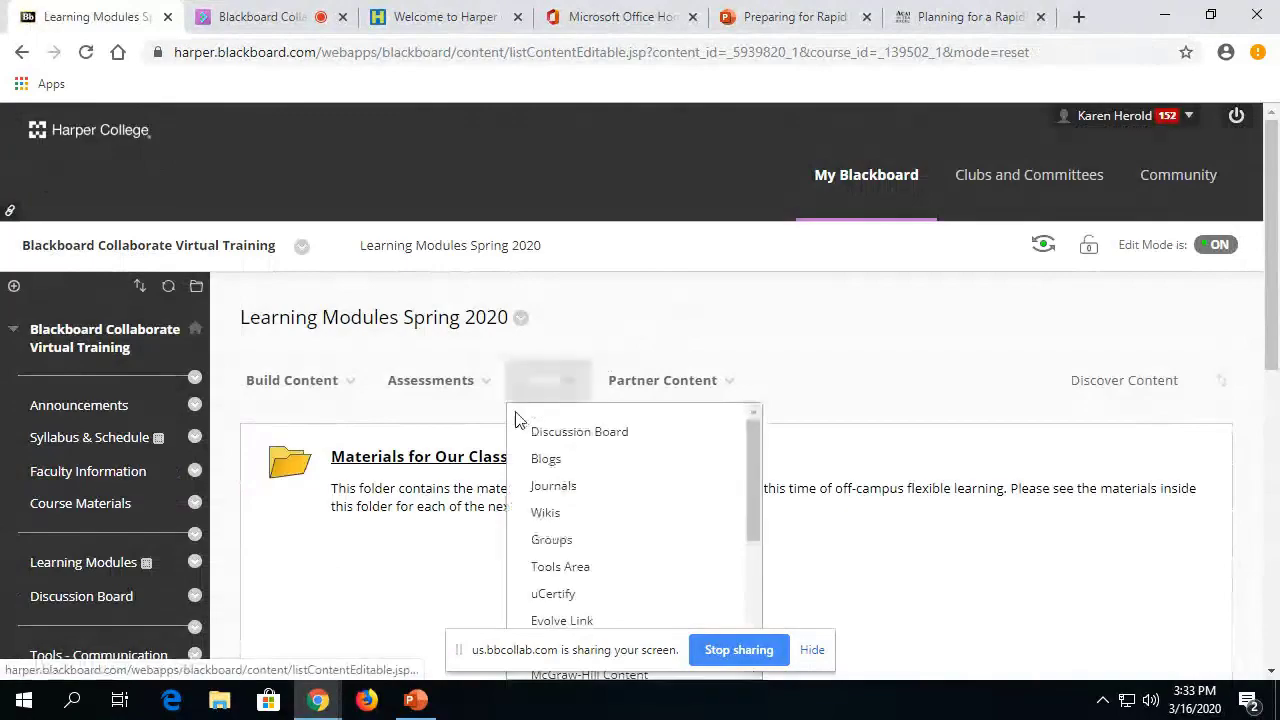
pyautogui.scroll(-6, 449, 434)
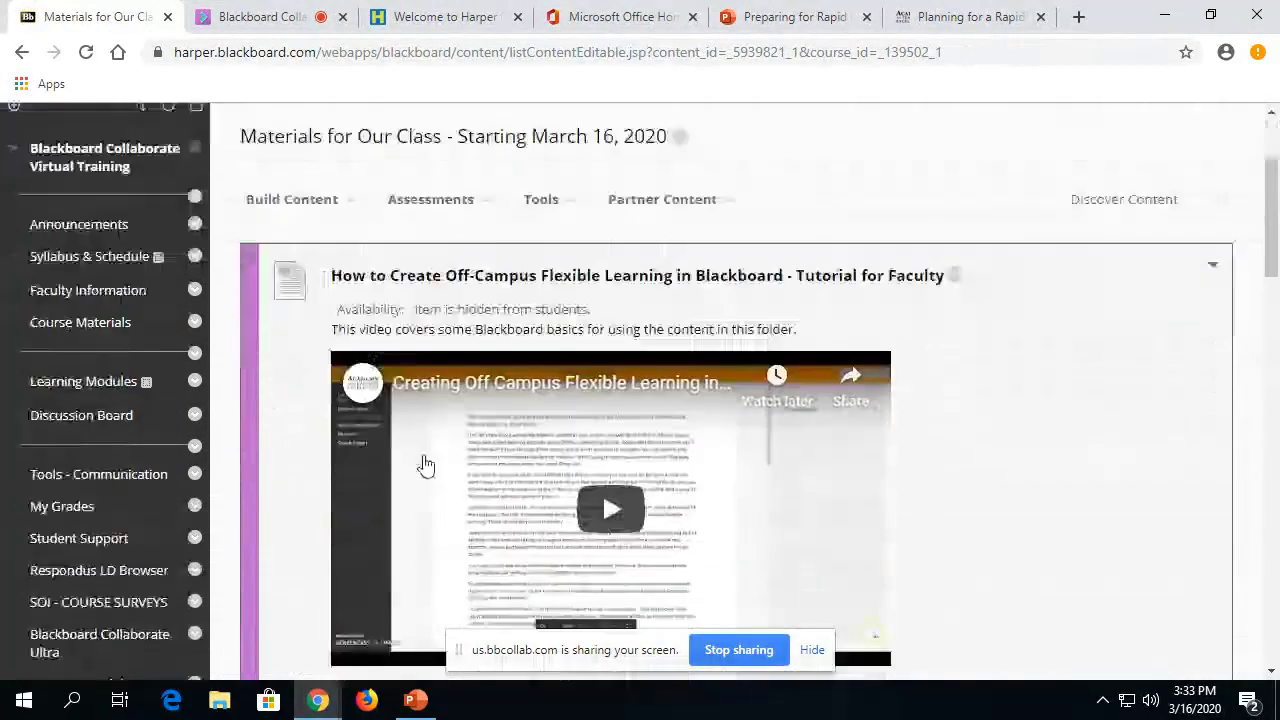
pyautogui.scroll(4, 341, 484)
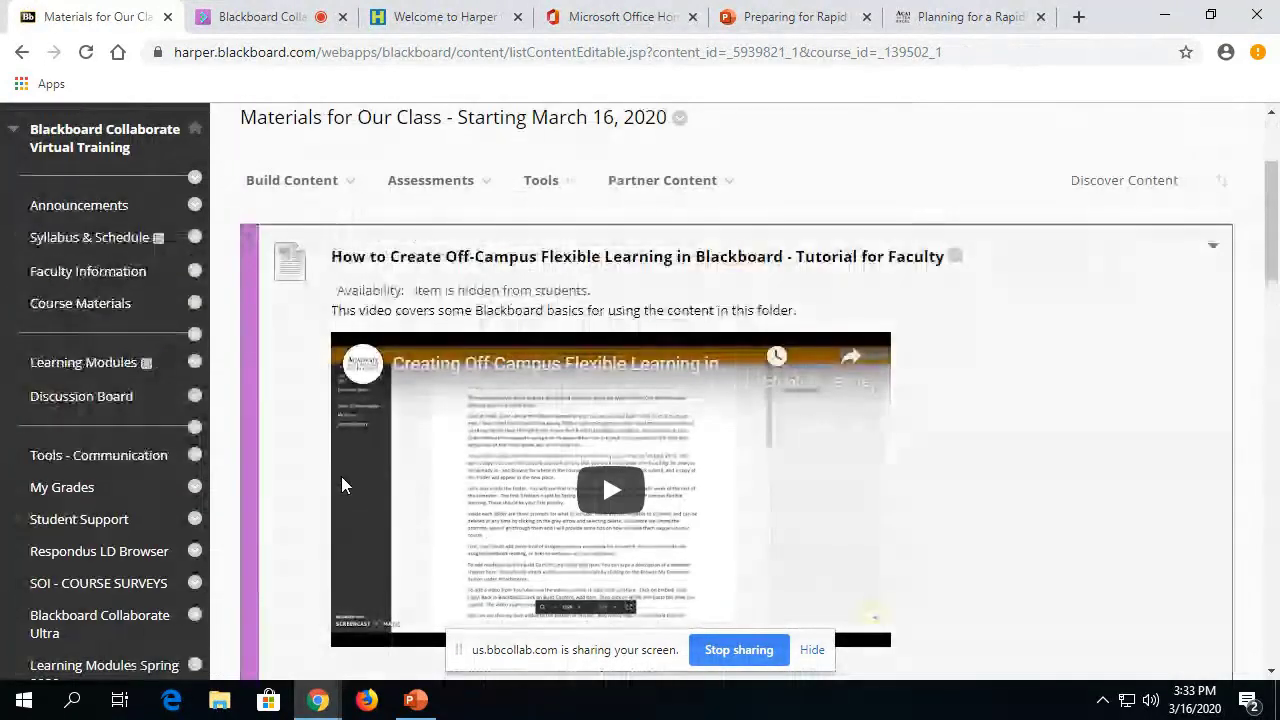